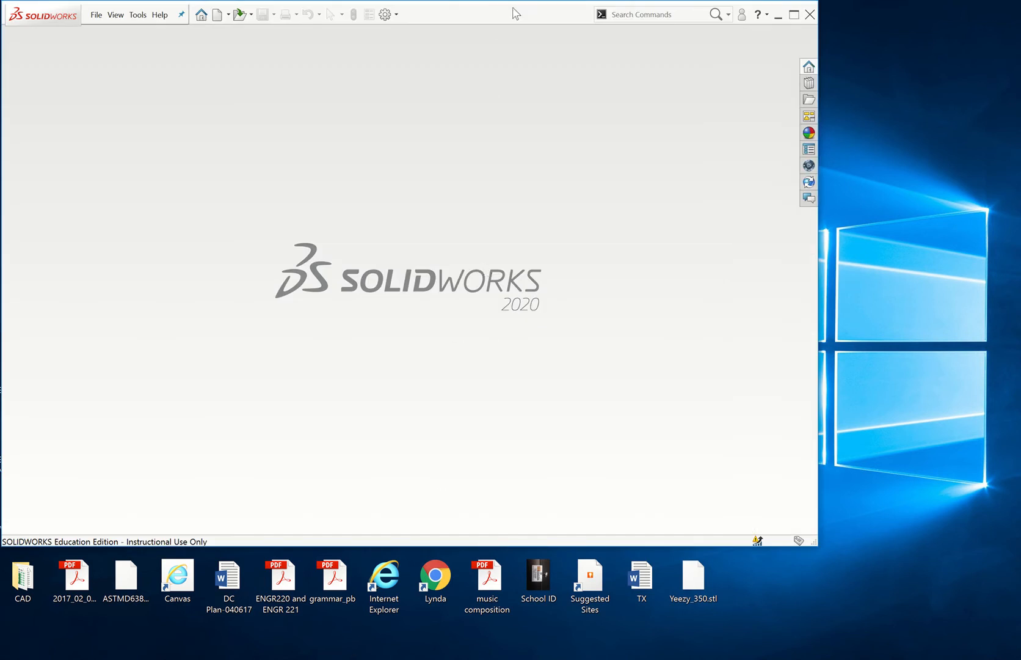
{"action": "mouse_move", "coordinate": [504, 1]}
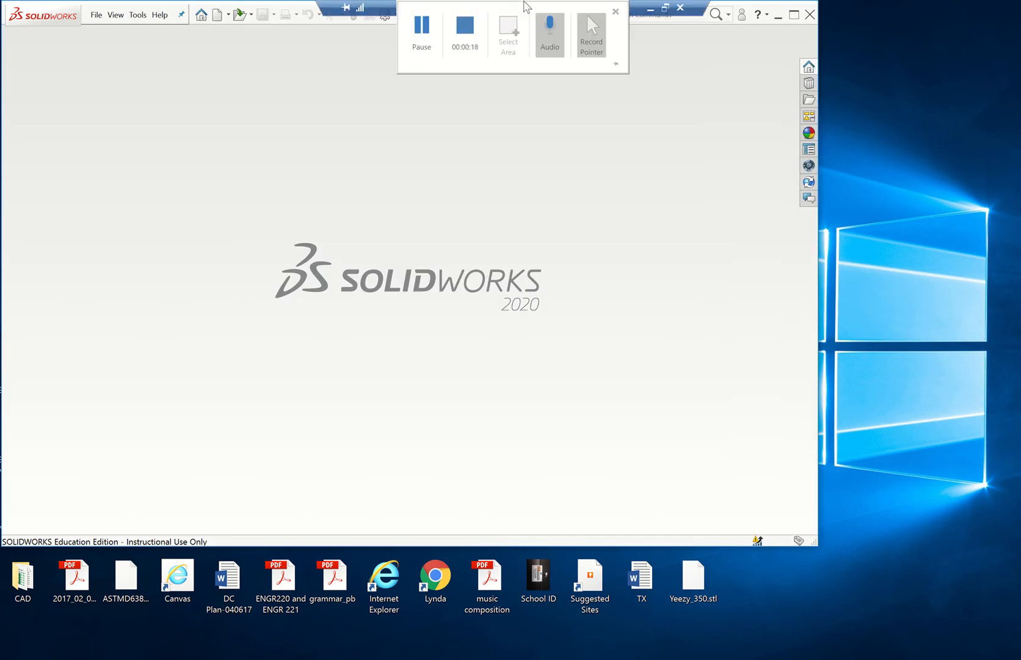
{"action": "left_click", "coordinate": [615, 64]}
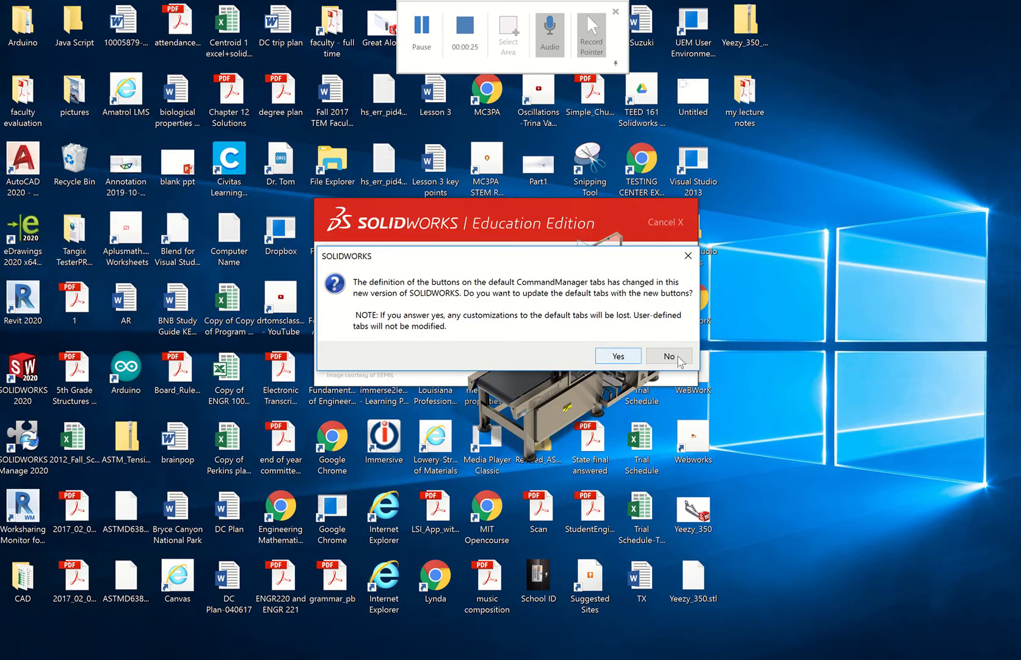
- Accept the updated default CommandManager tabs and create a new part from a blank template, removing the missing template folders from the list
{"action": "left_click", "coordinate": [625, 358]}
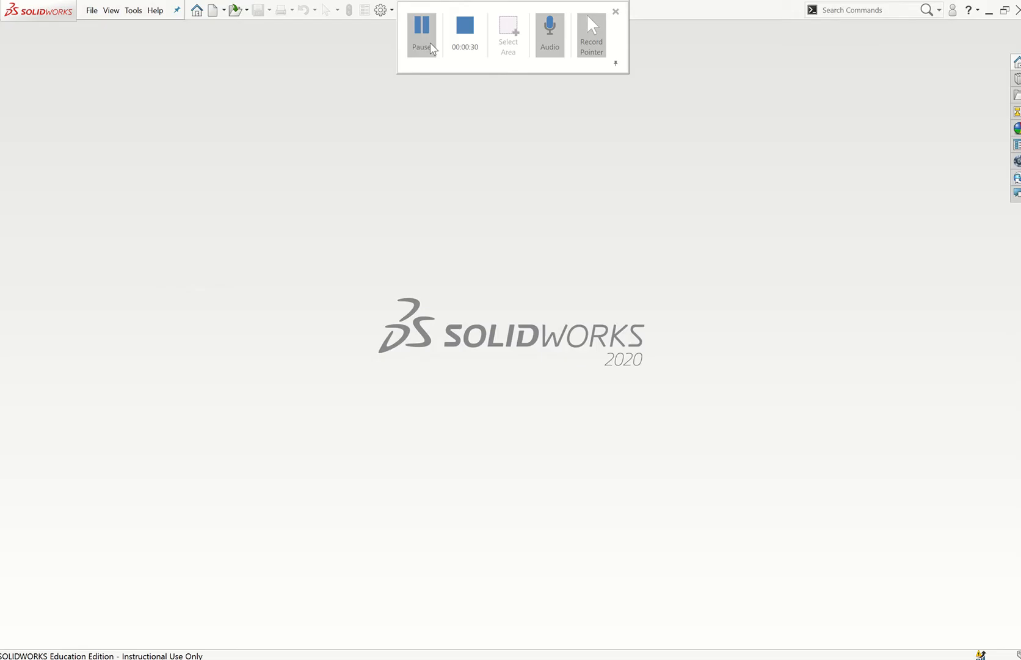
{"action": "left_click", "coordinate": [92, 11]}
{"action": "left_click", "coordinate": [110, 29]}
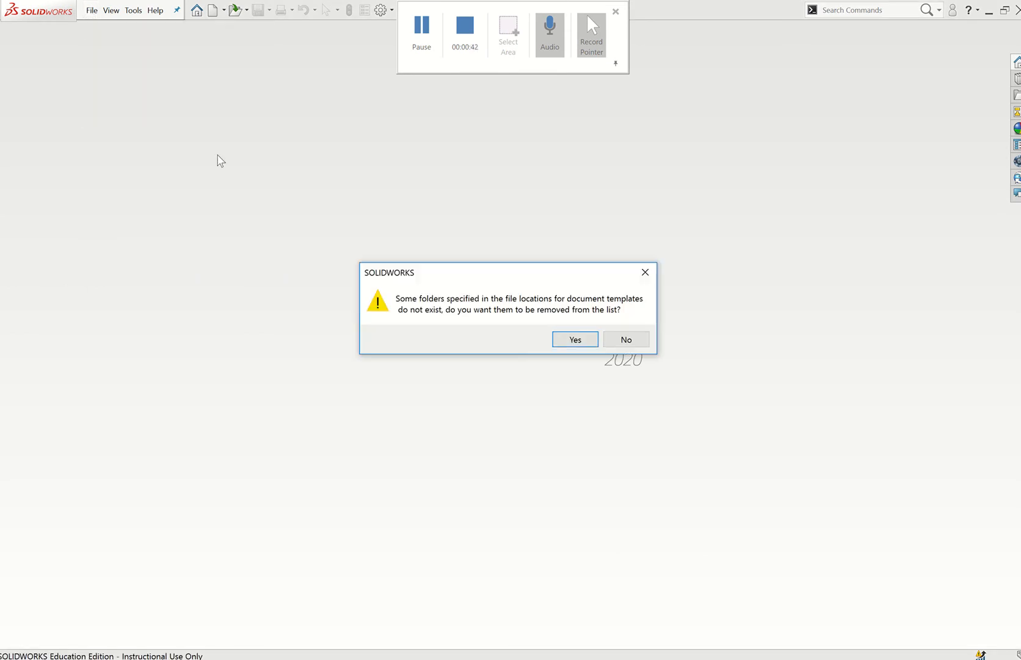
{"action": "left_click", "coordinate": [575, 342]}
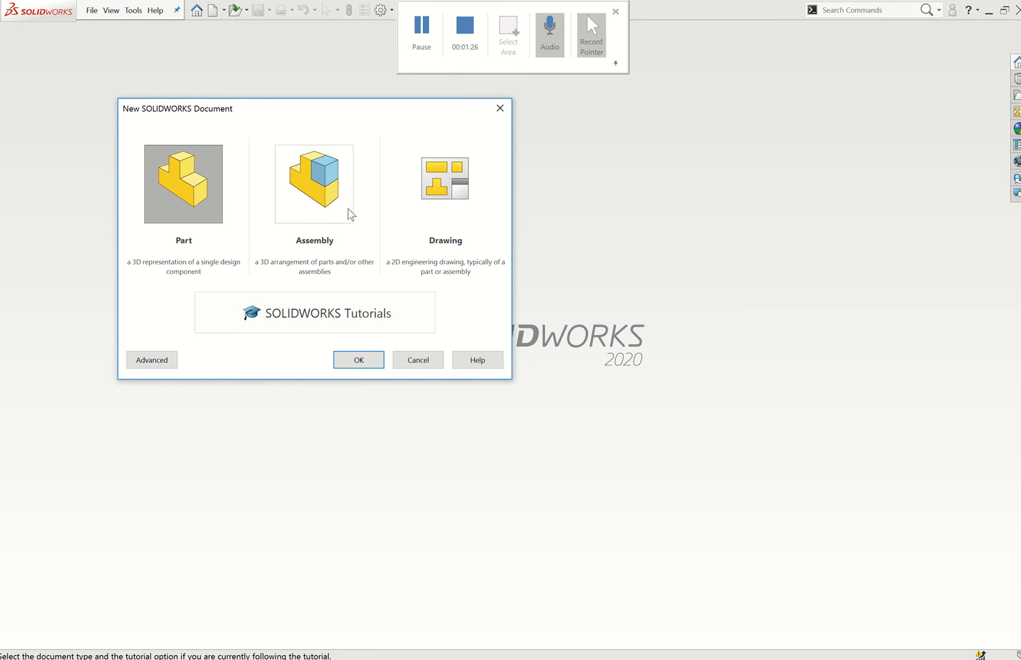
{"action": "left_click", "coordinate": [367, 361]}
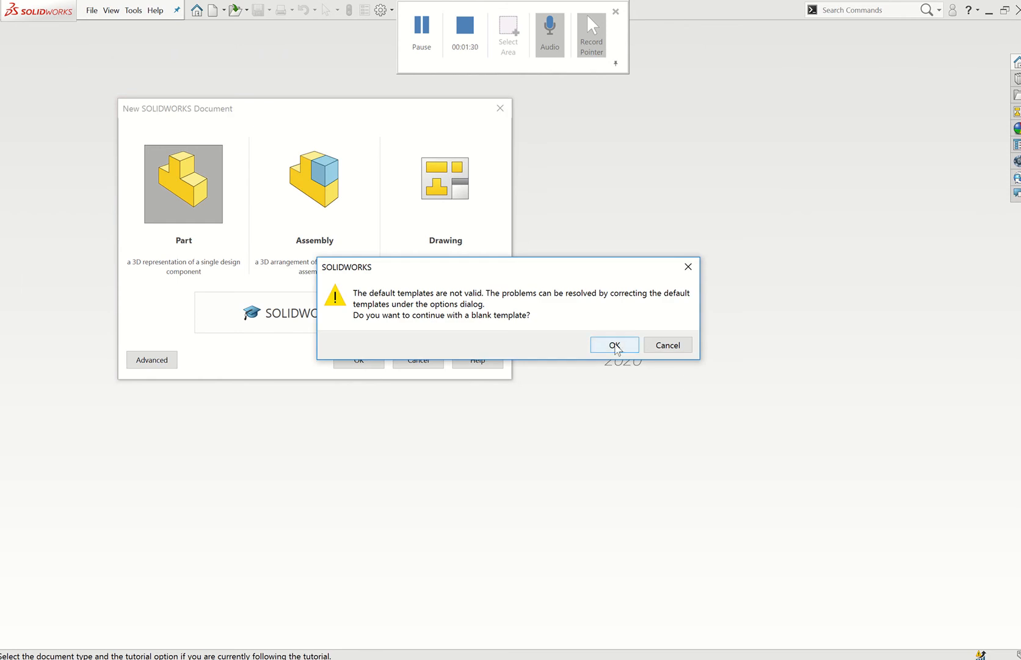
{"action": "left_click", "coordinate": [613, 345]}
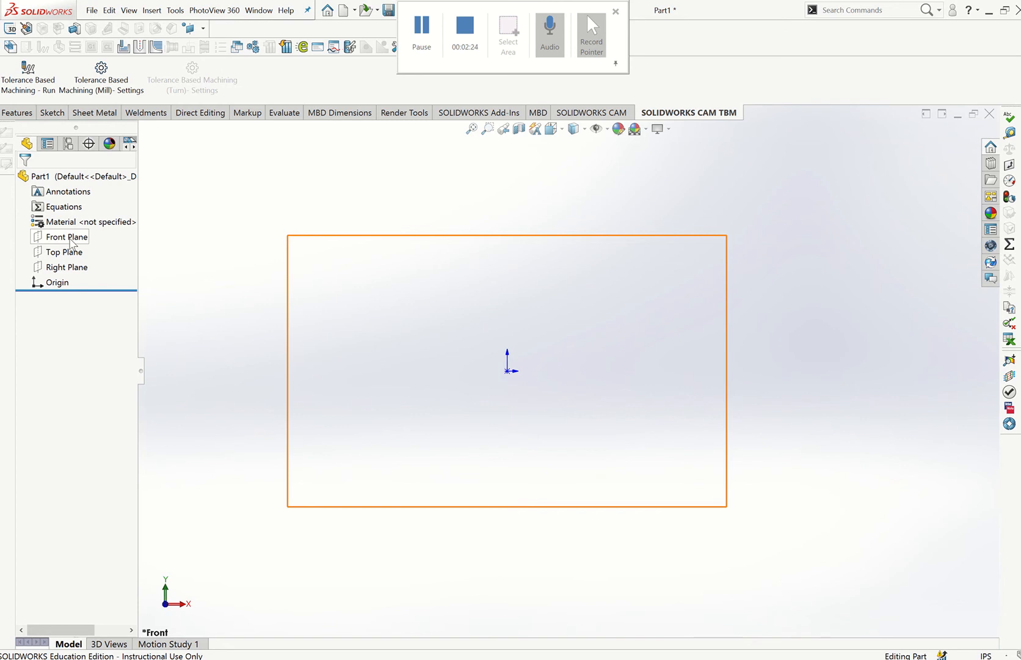
- Sketch a circle with a radius of about 1.81 in centred on the origin on the Front Plane
{"action": "right_click", "coordinate": [71, 242]}
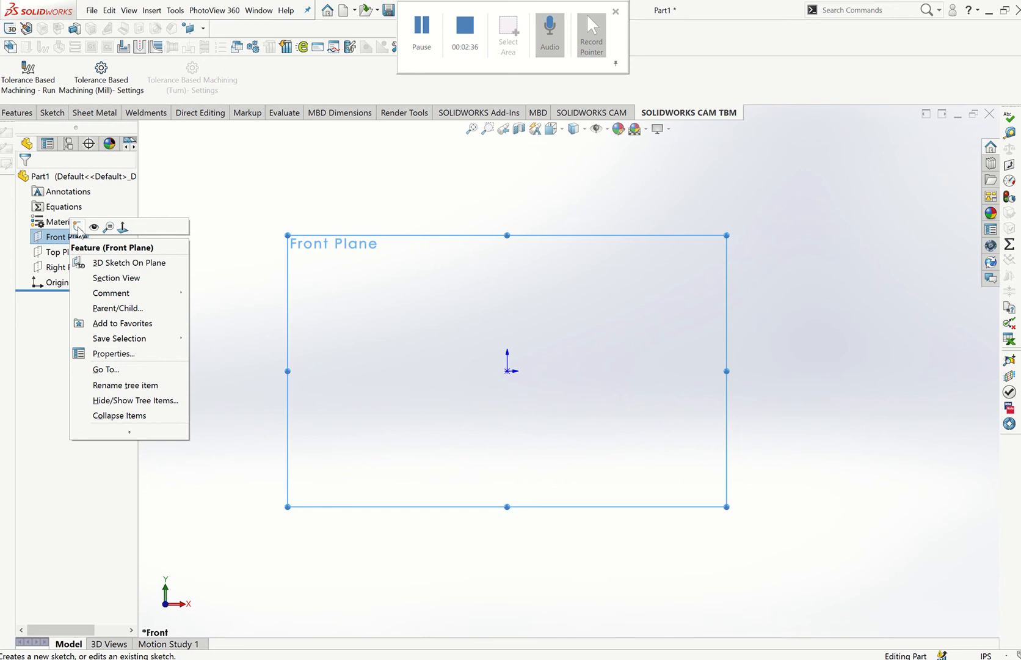
{"action": "left_click", "coordinate": [78, 227]}
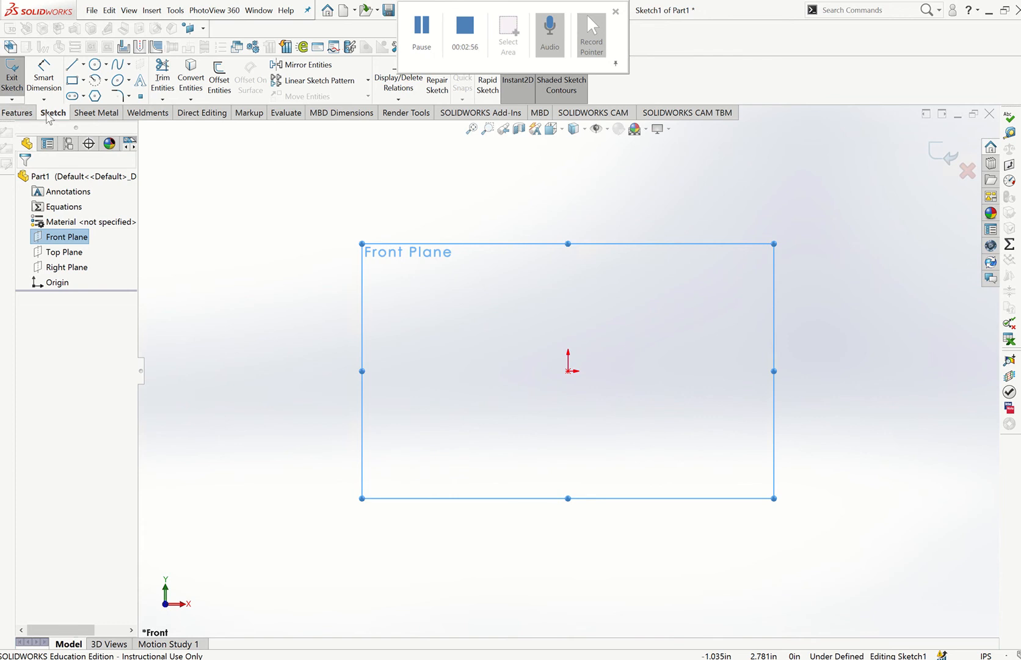
{"action": "left_click", "coordinate": [94, 64]}
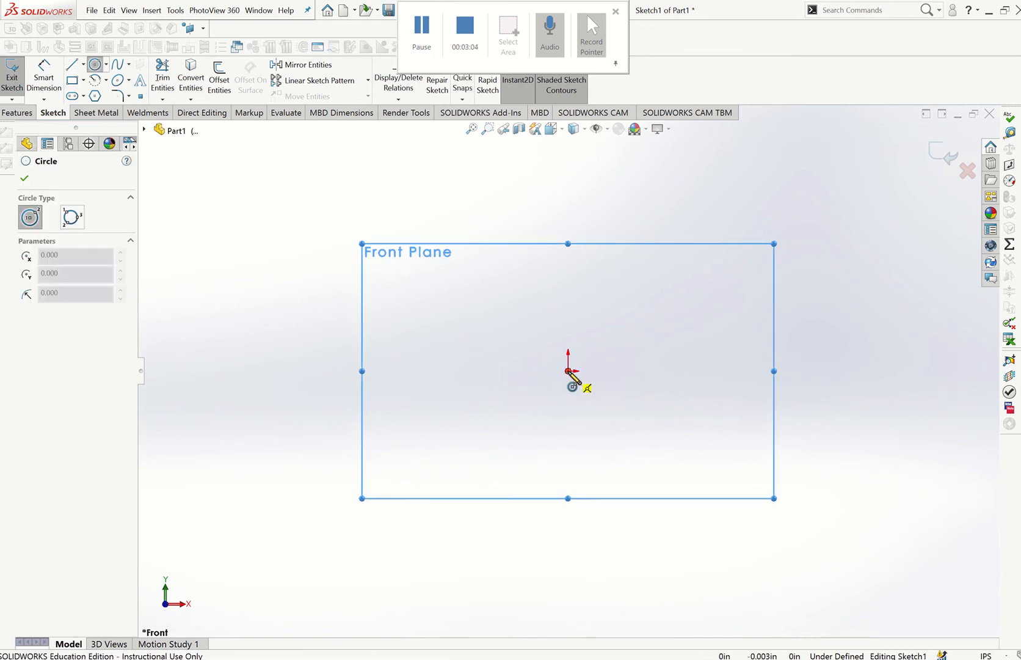
{"action": "left_click", "coordinate": [568, 370]}
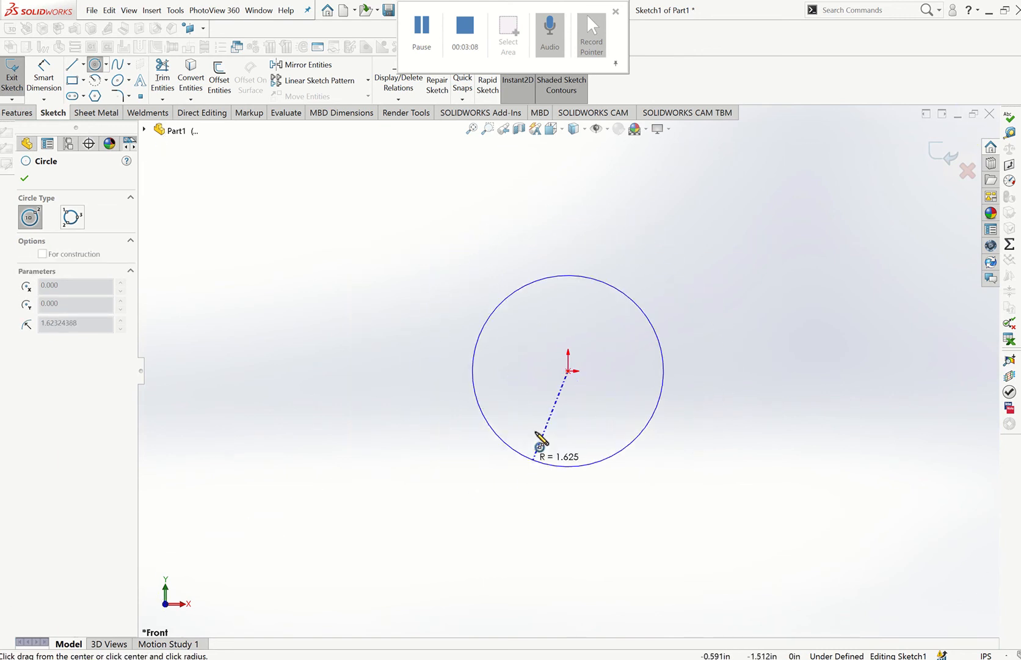
{"action": "left_click", "coordinate": [503, 454]}
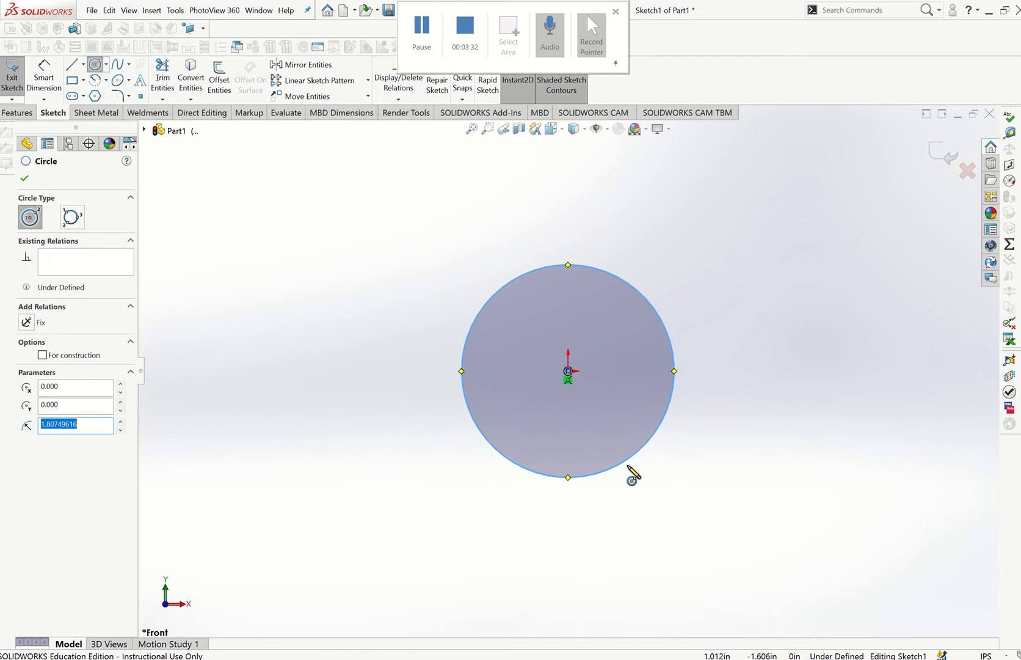
- Dimension the circle's diameter as 1 in
{"action": "left_click", "coordinate": [46, 79]}
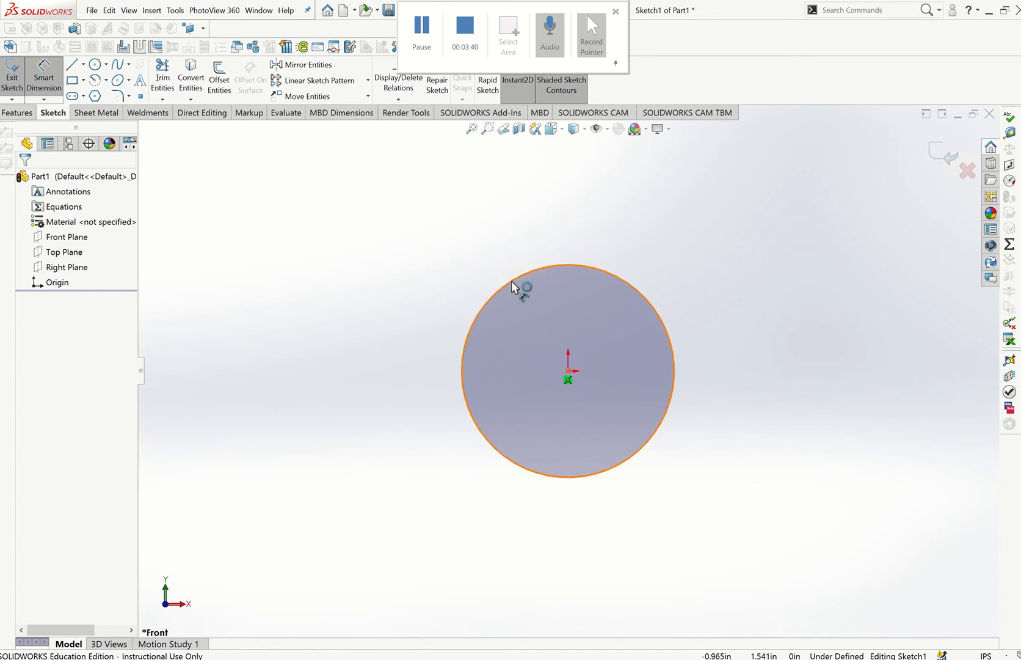
{"action": "left_click", "coordinate": [563, 266]}
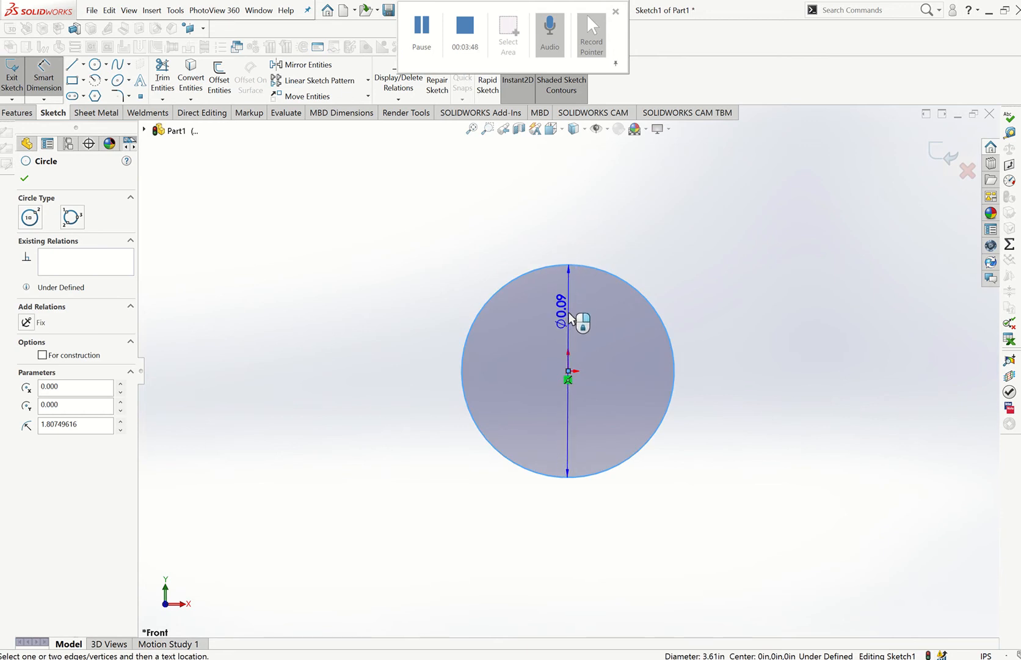
{"action": "left_click", "coordinate": [569, 313]}
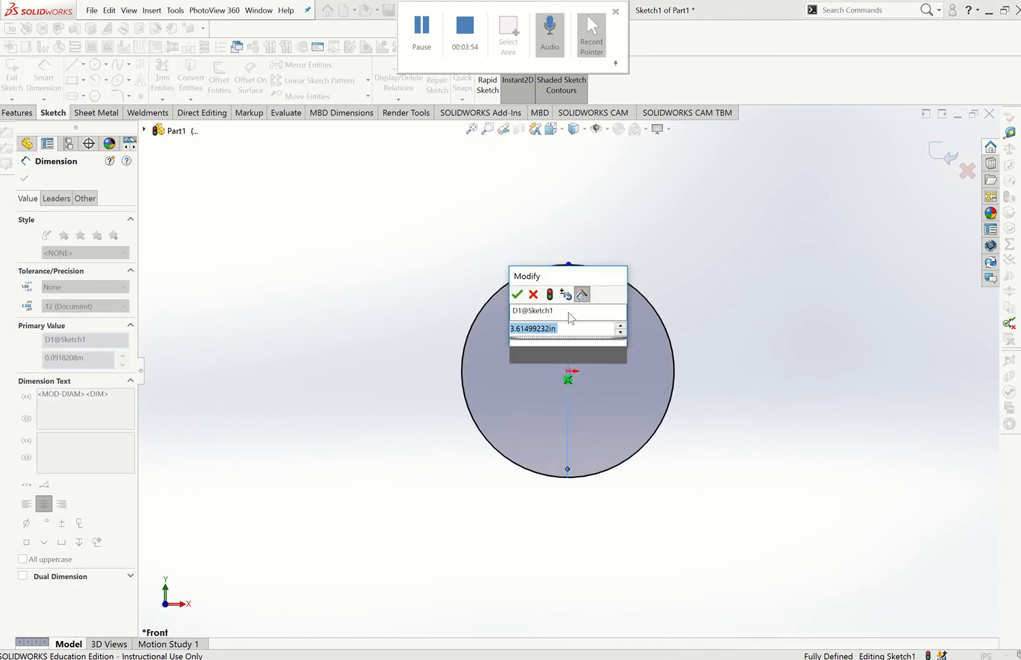
{"action": "type", "text": "1"}
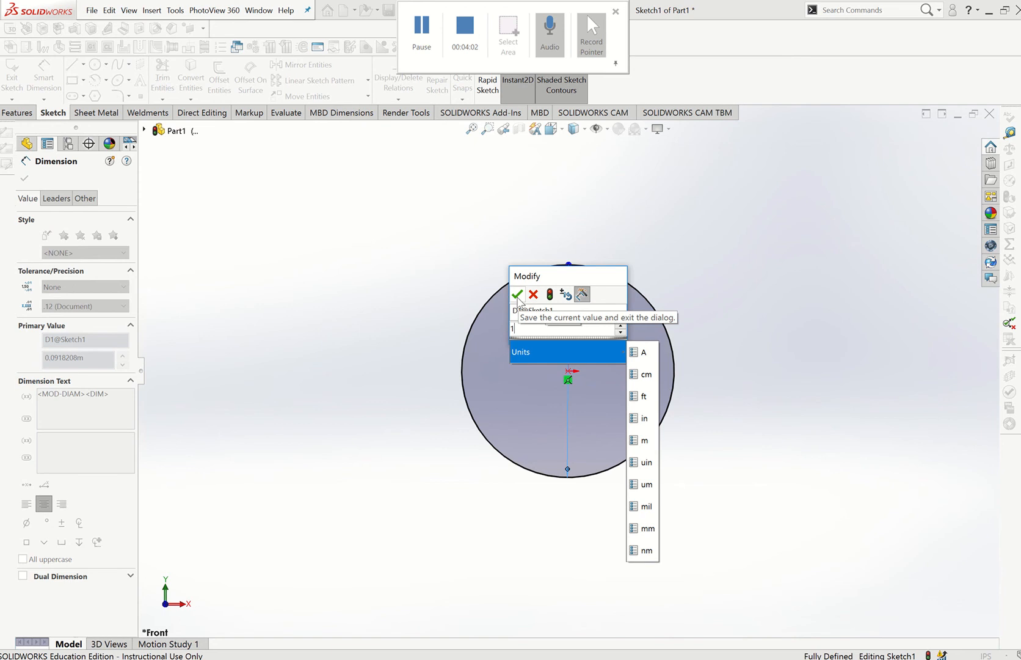
{"action": "left_click", "coordinate": [516, 295]}
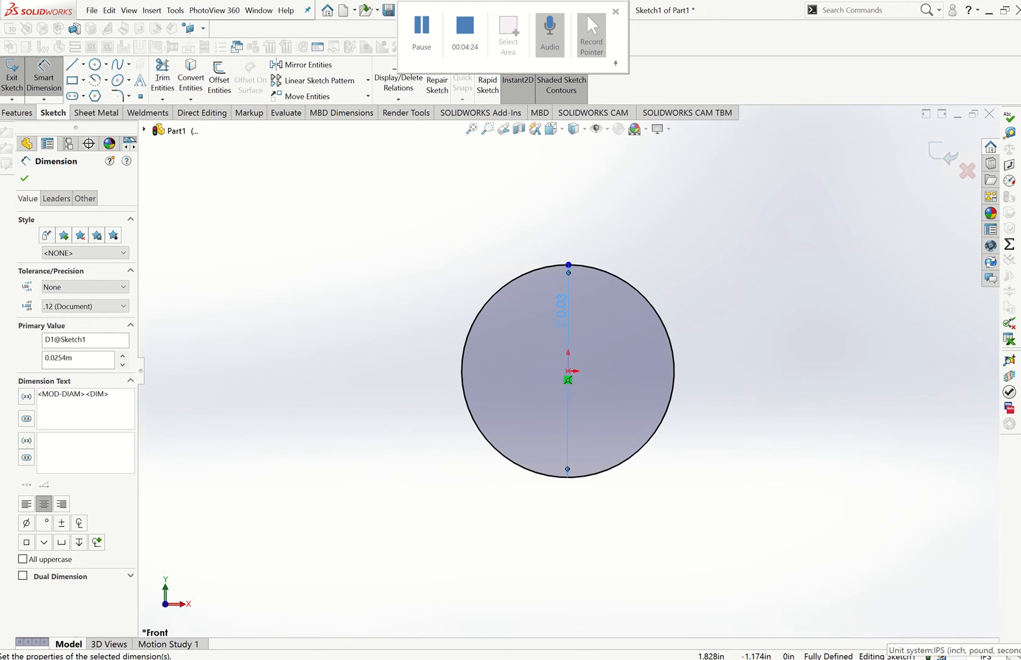
{"action": "left_click", "coordinate": [1006, 656]}
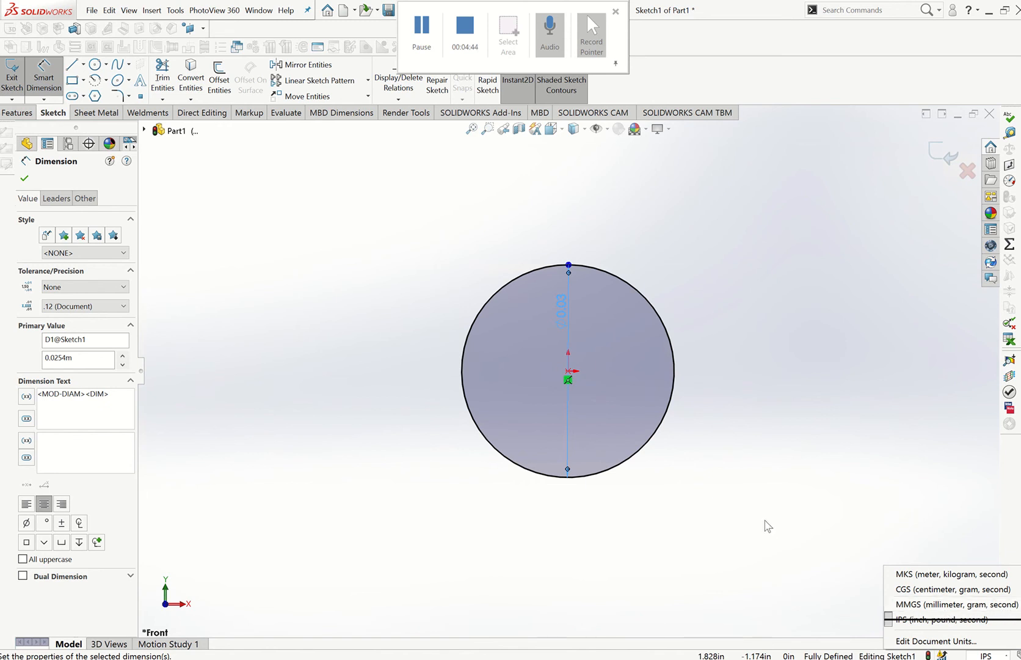
{"action": "left_click", "coordinate": [793, 549]}
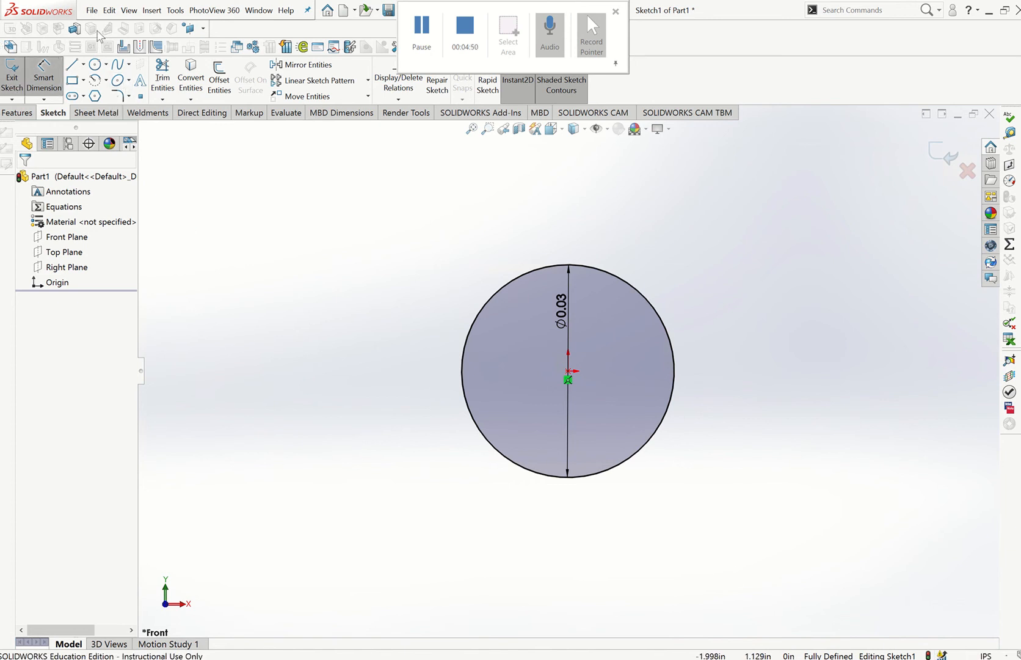
- Create a second part from a blank template and set its unit system to MMGS (millimeter, gram, second)
{"action": "left_click", "coordinate": [92, 10]}
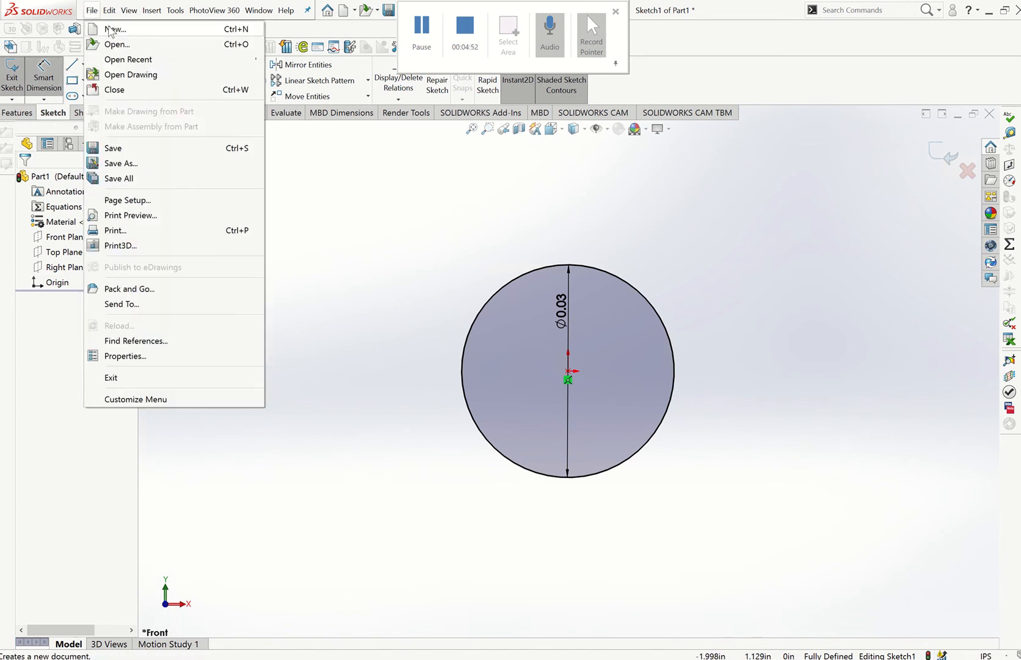
{"action": "left_click", "coordinate": [110, 29]}
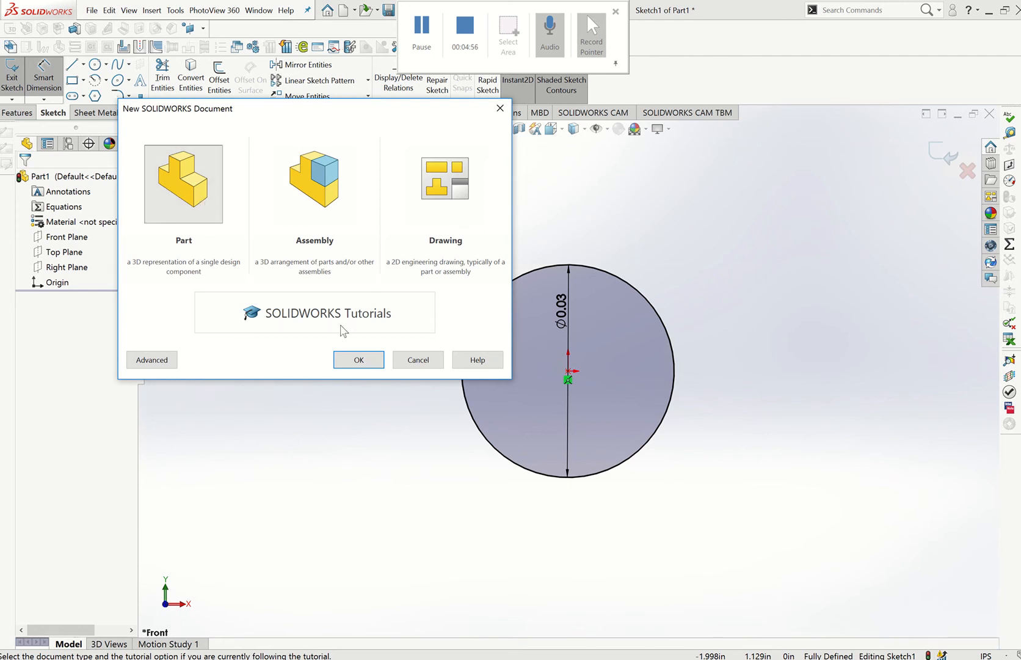
{"action": "left_click", "coordinate": [365, 362]}
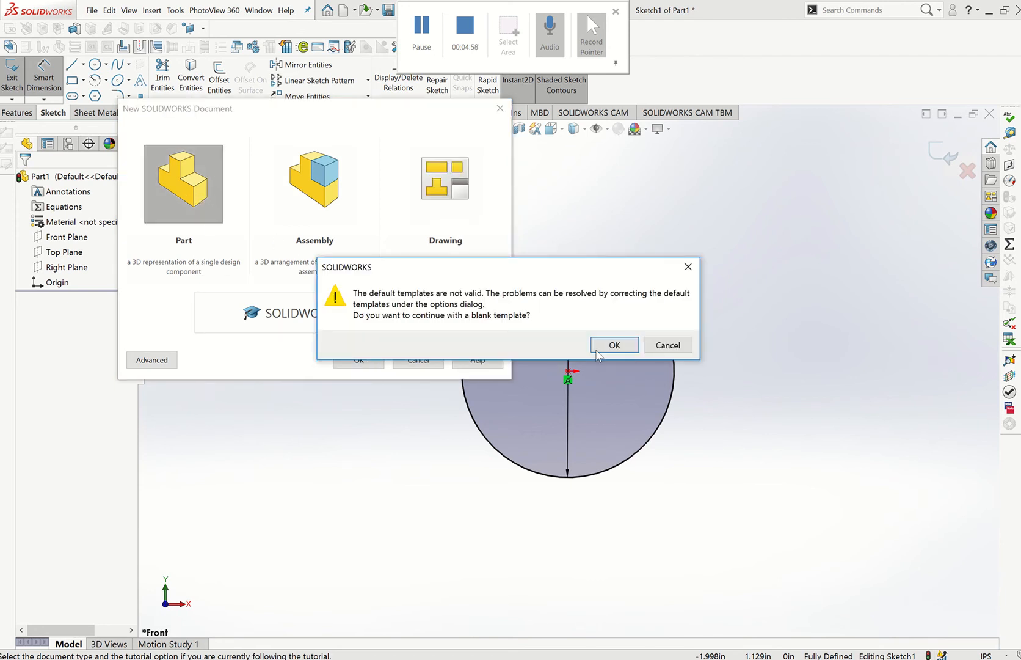
{"action": "left_click", "coordinate": [613, 346]}
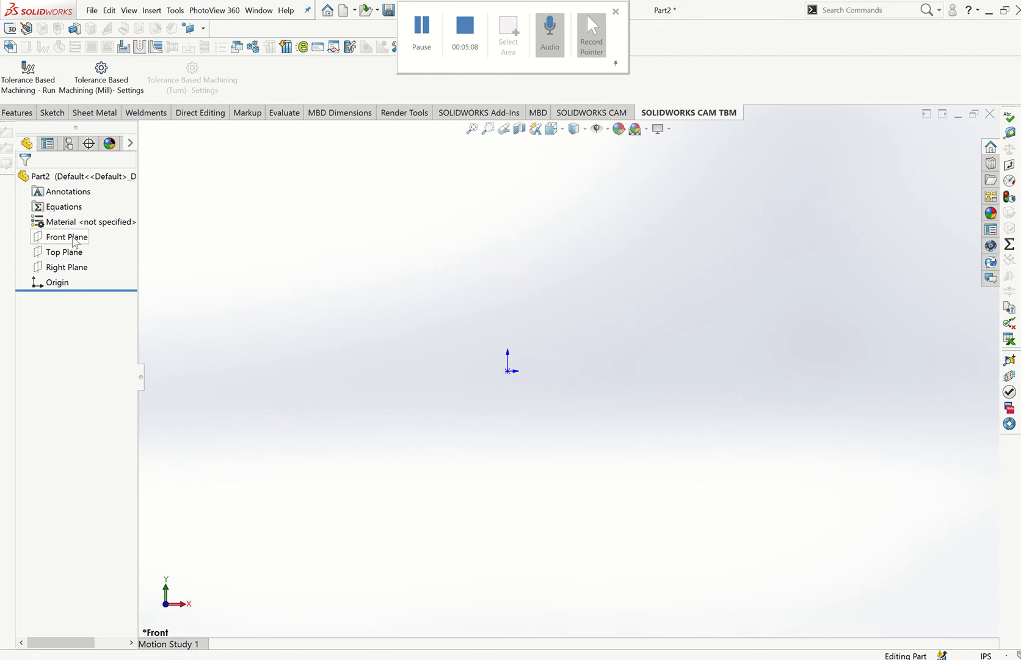
{"action": "left_click", "coordinate": [1007, 656]}
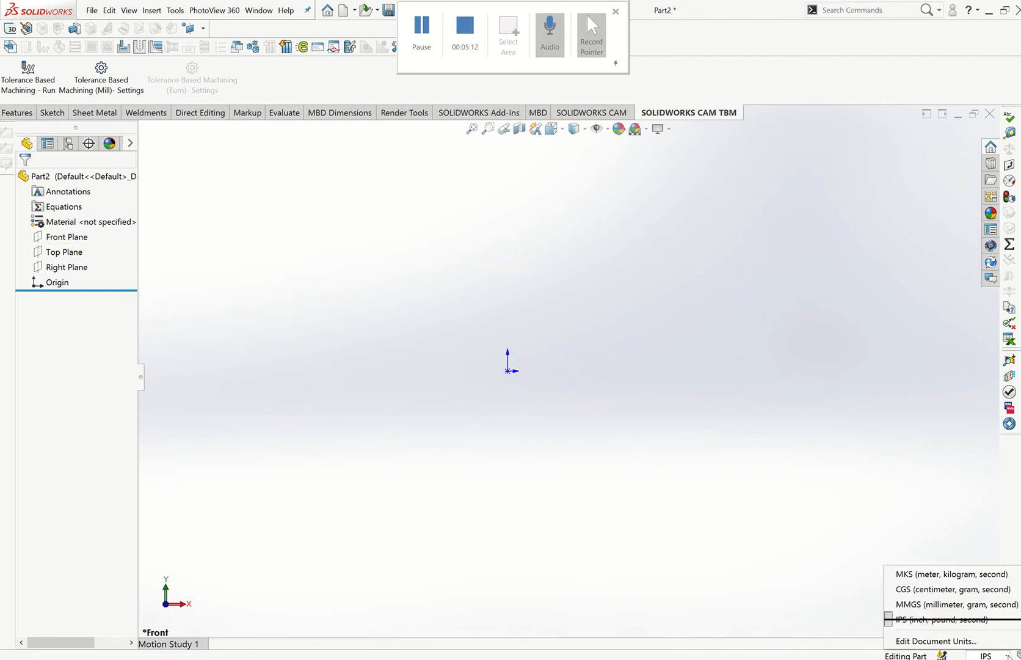
{"action": "left_click", "coordinate": [944, 604]}
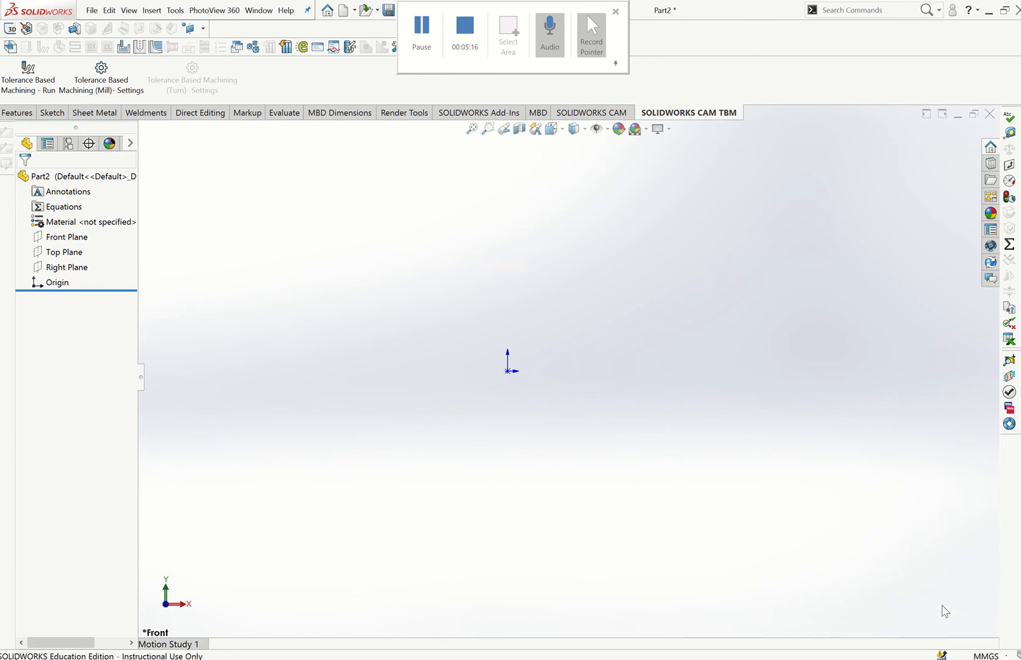
- Sketch a center rectangle about 108 by 54 mm on the Top Plane, centred on the origin
{"action": "right_click", "coordinate": [64, 257]}
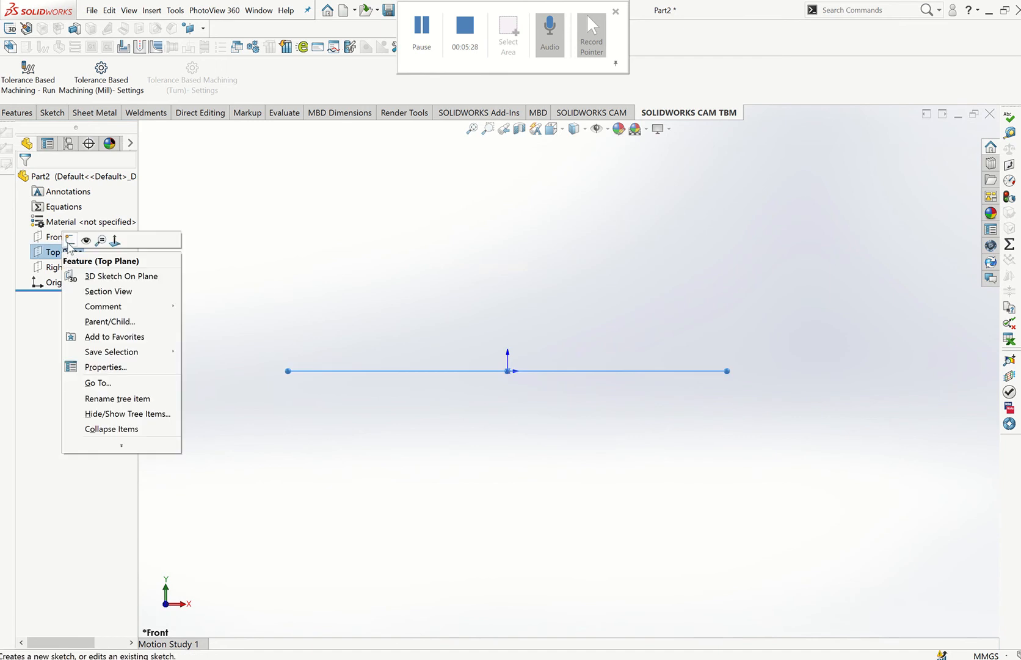
{"action": "left_click", "coordinate": [70, 240]}
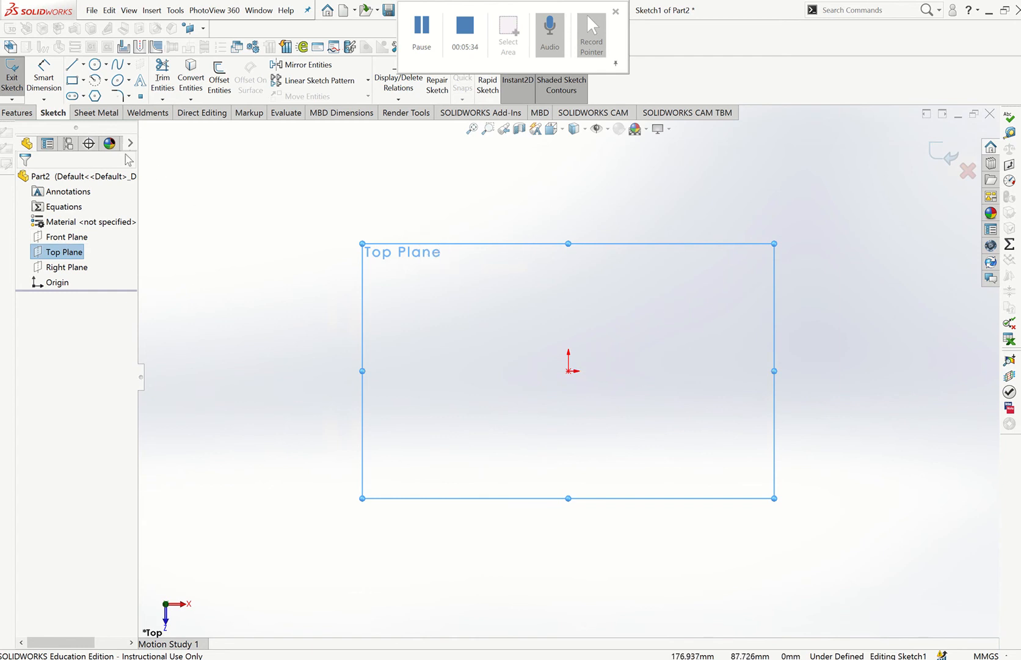
{"action": "left_click", "coordinate": [72, 80]}
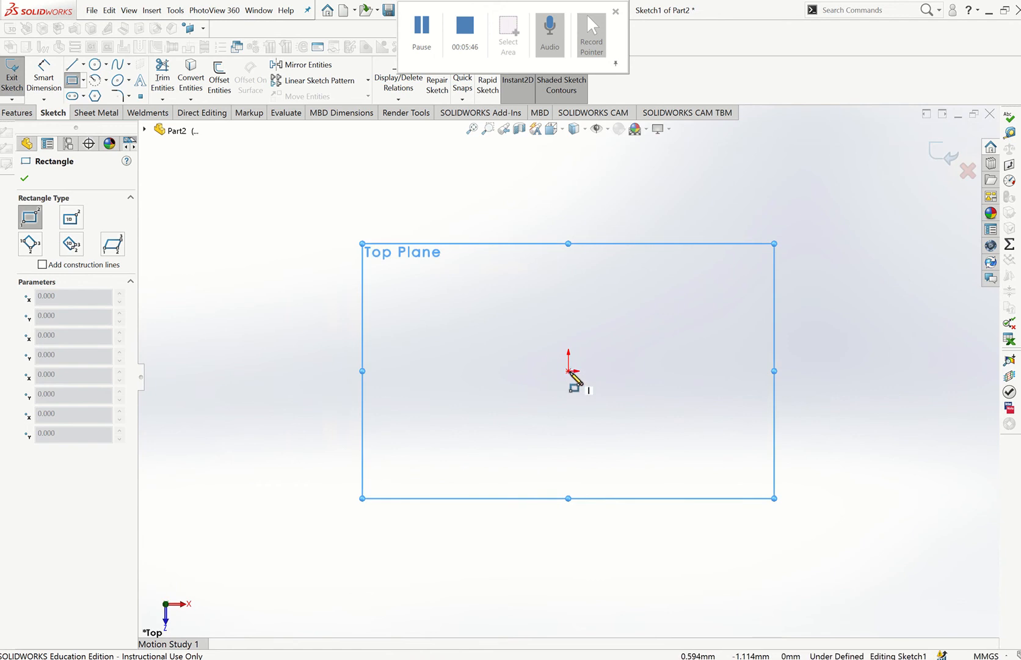
{"action": "left_click", "coordinate": [84, 81]}
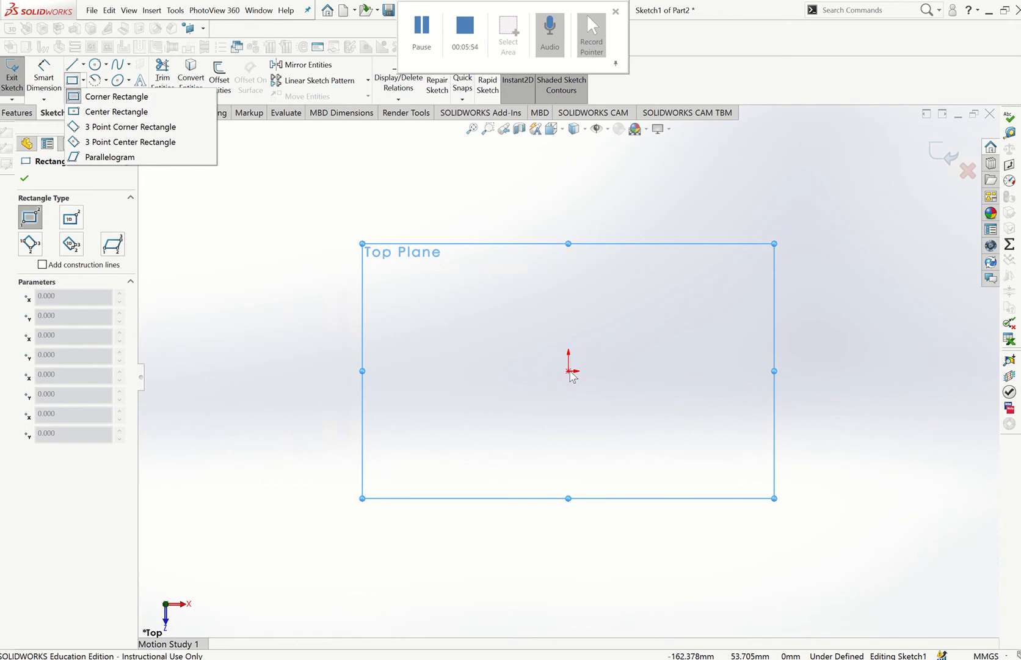
{"action": "left_click", "coordinate": [83, 80]}
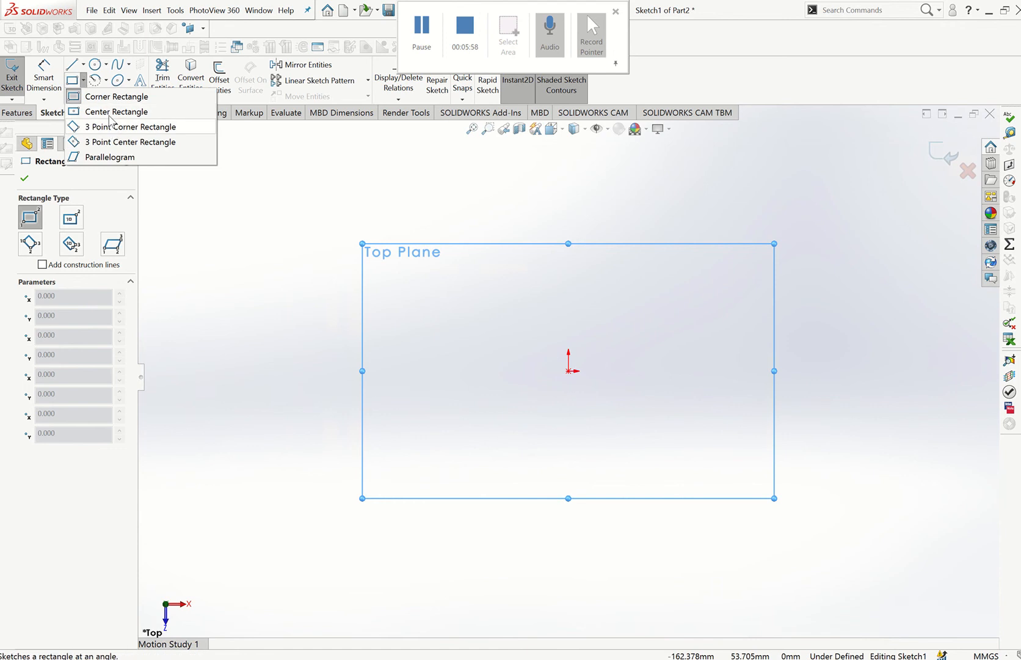
{"action": "left_click", "coordinate": [110, 112]}
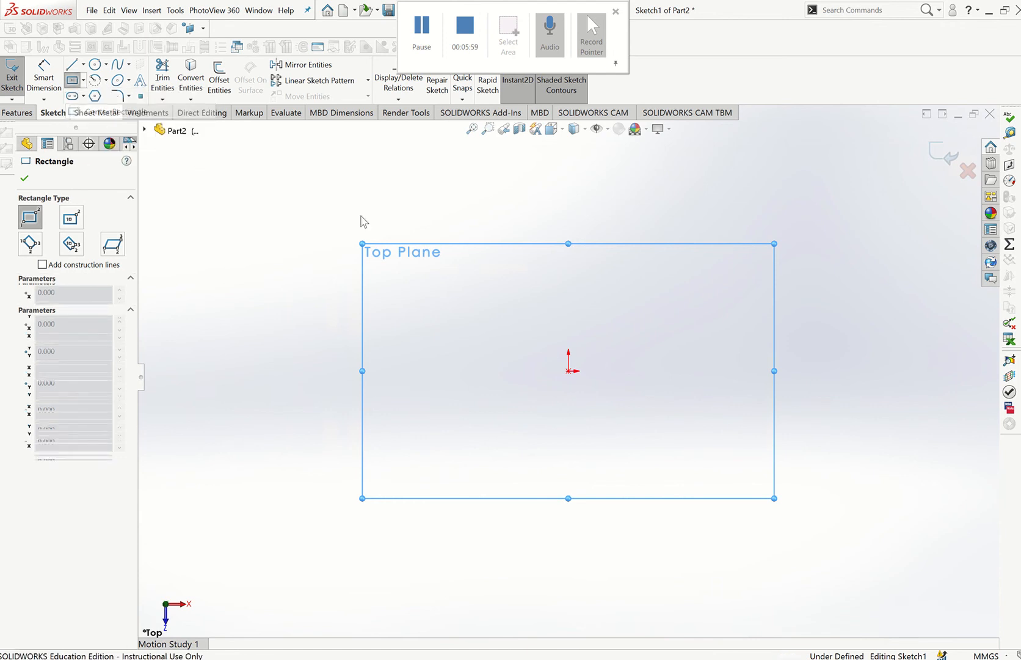
{"action": "left_click", "coordinate": [568, 370]}
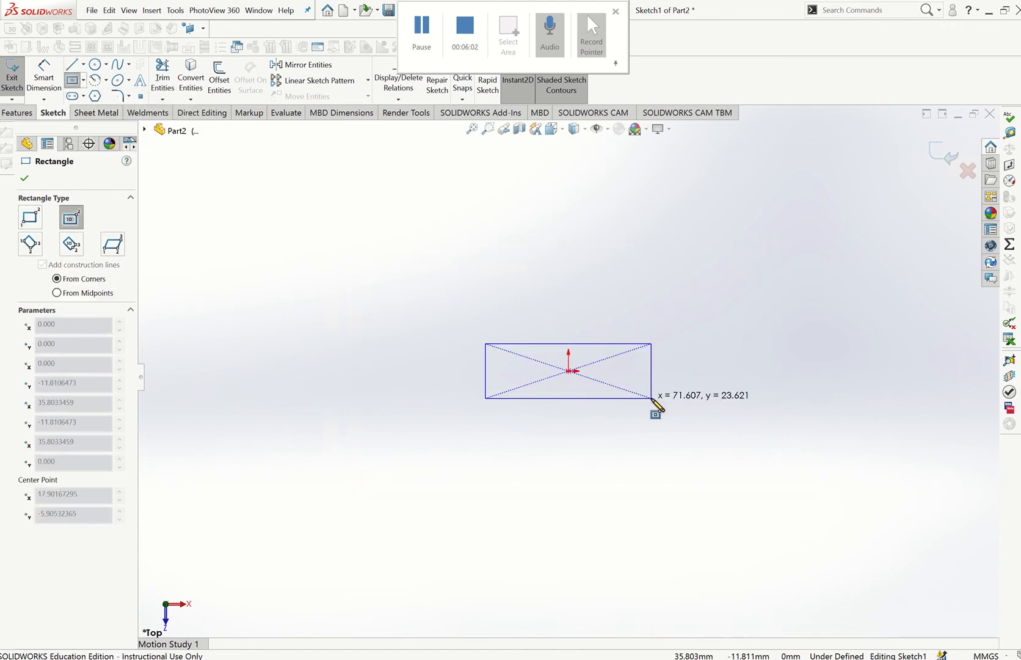
{"action": "left_click", "coordinate": [695, 433]}
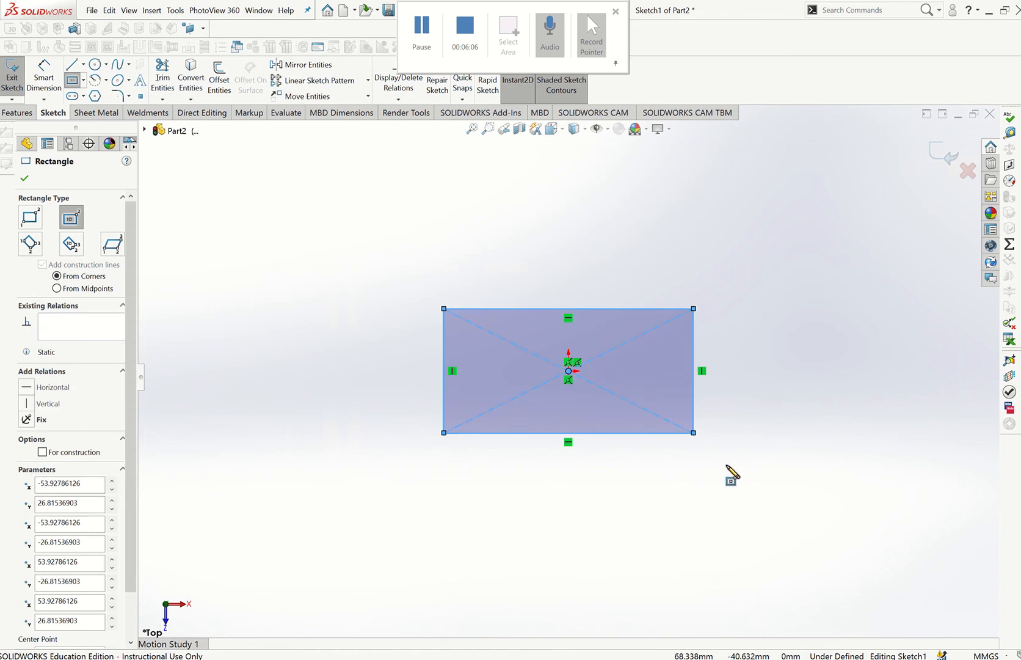
{"action": "key", "text": "Escape"}
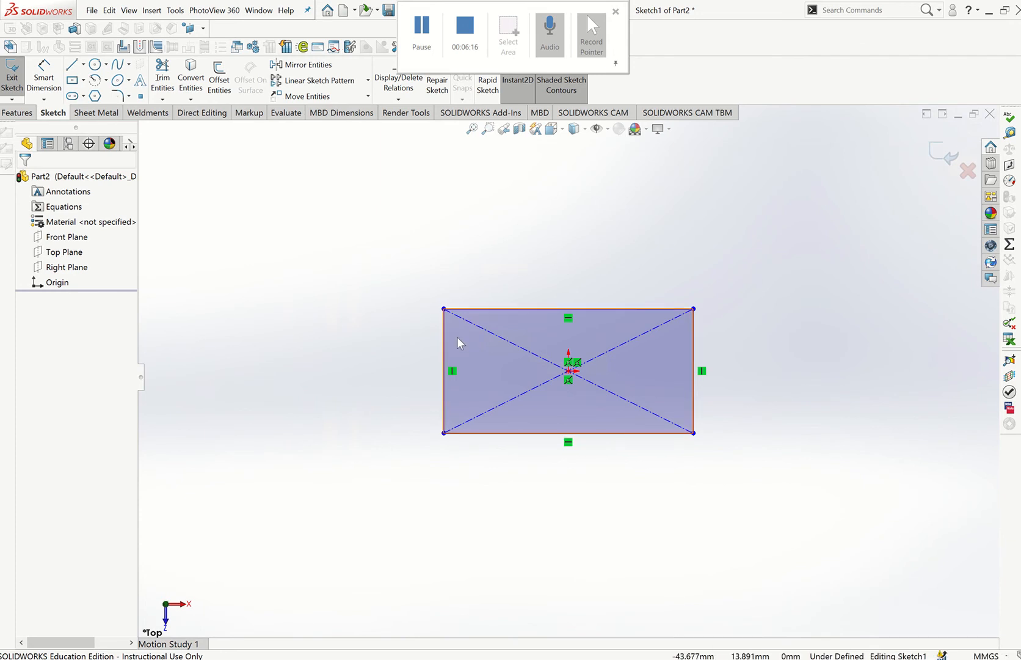
- Dimension the rectangle's horizontal edge as 100 mm, placing the dimension above the rectangle
{"action": "left_click", "coordinate": [44, 86]}
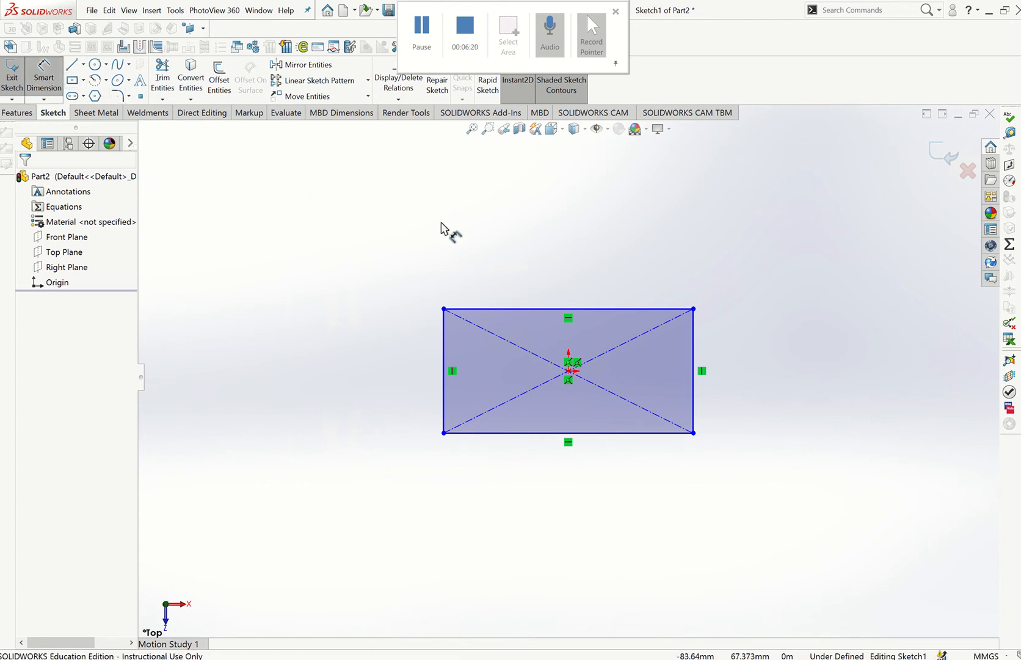
{"action": "left_click", "coordinate": [617, 292]}
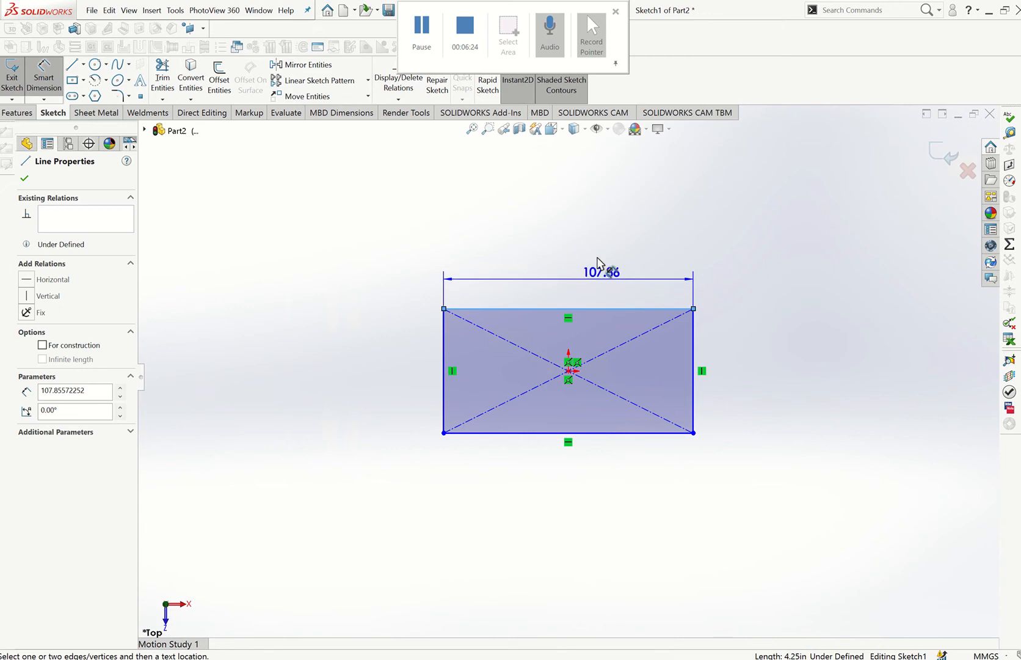
{"action": "left_click", "coordinate": [586, 271]}
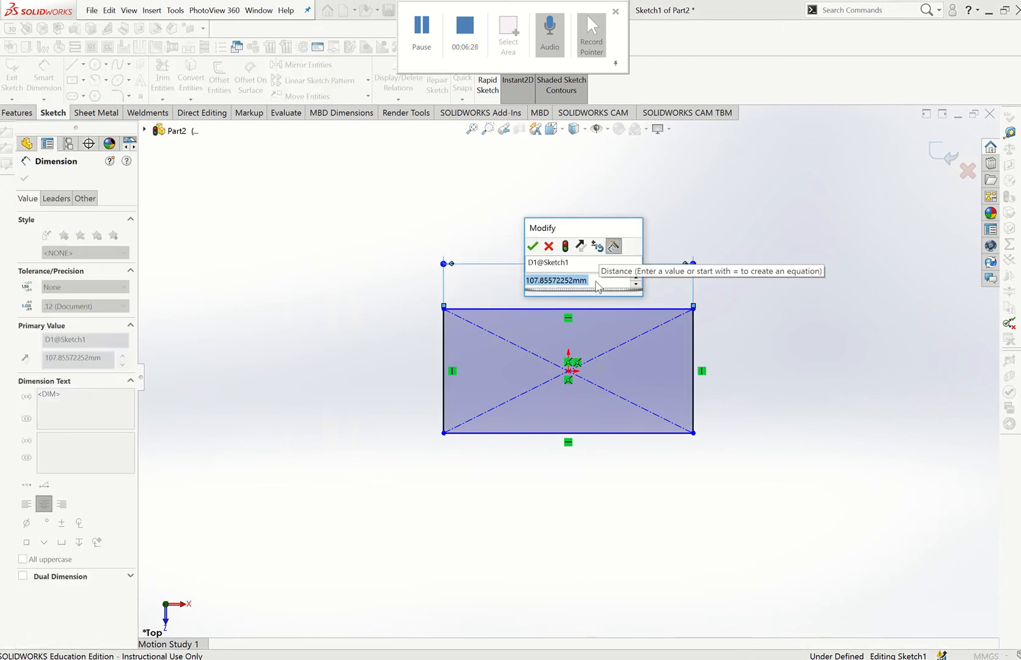
{"action": "type", "text": "100"}
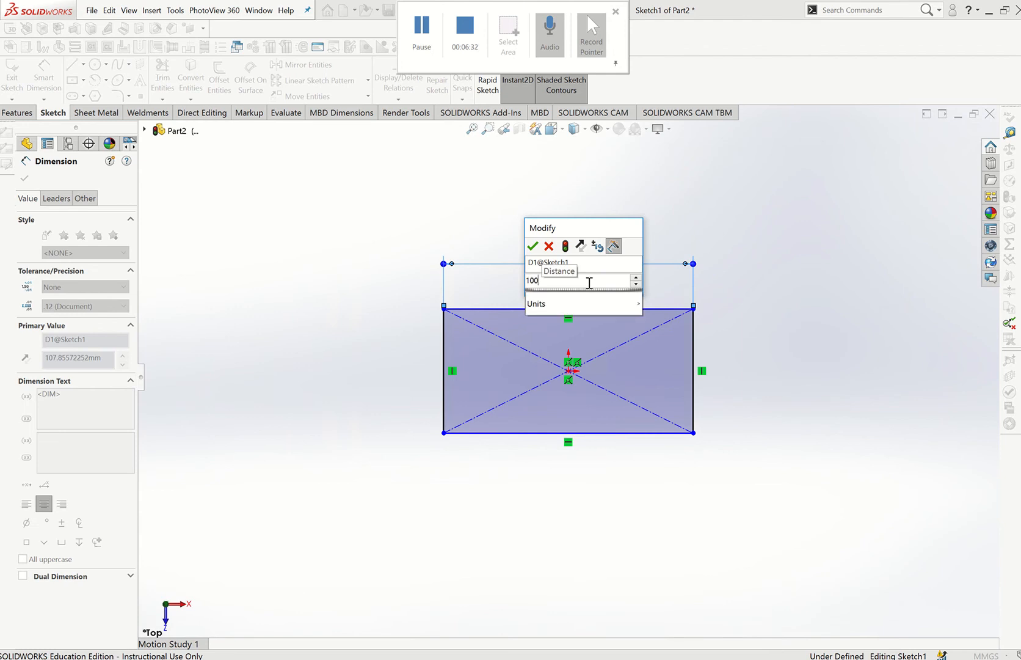
{"action": "key", "text": "Return"}
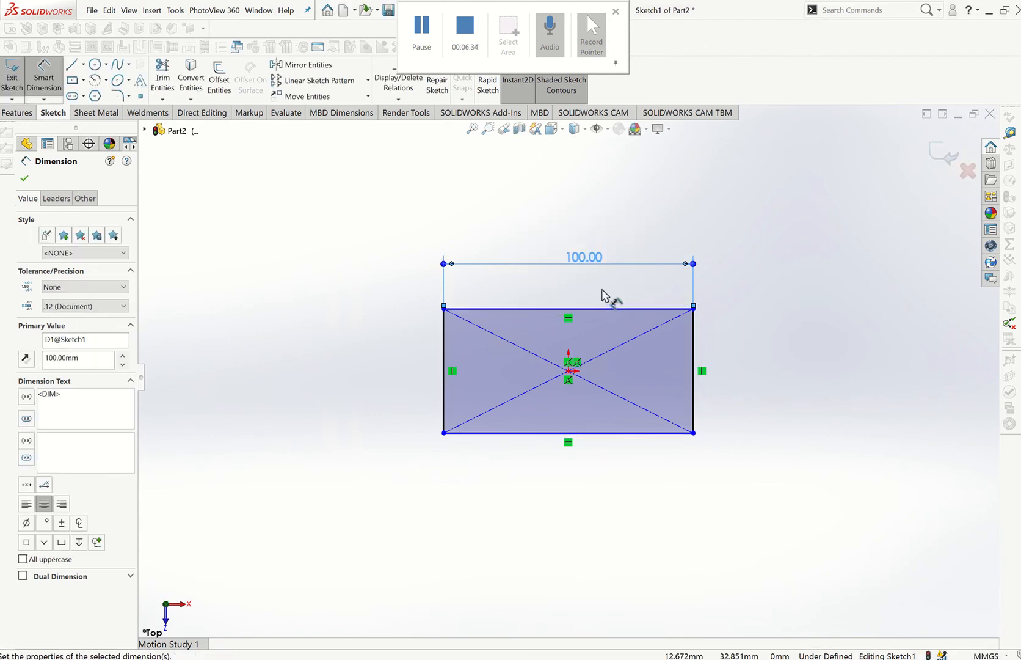
- Dimension the rectangle's vertical edge as 40 mm and finish dimensioning
{"action": "left_click", "coordinate": [694, 362]}
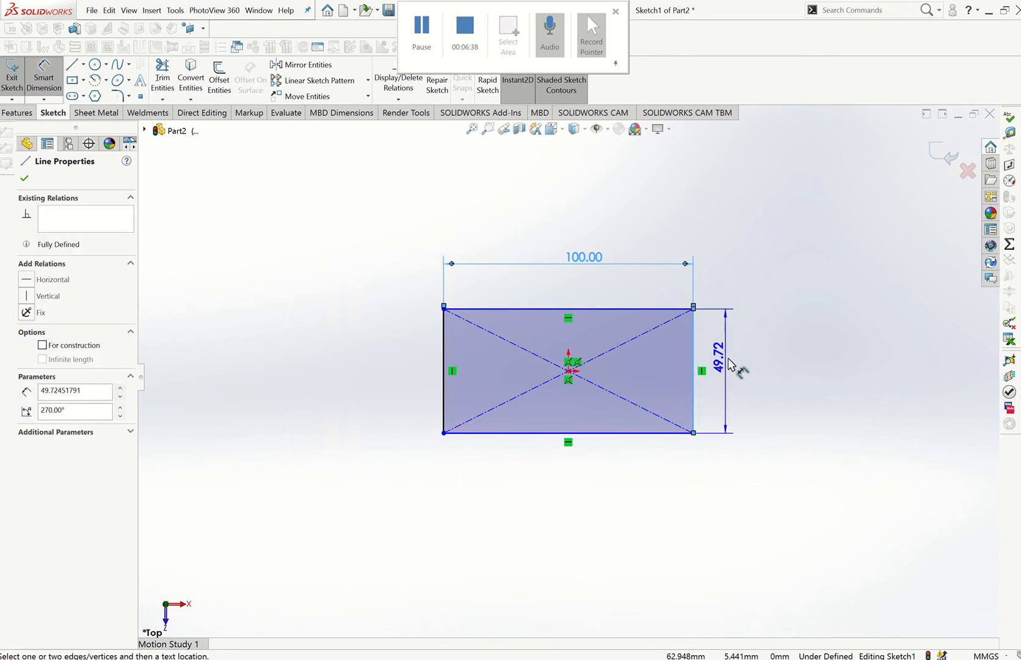
{"action": "left_click", "coordinate": [735, 378]}
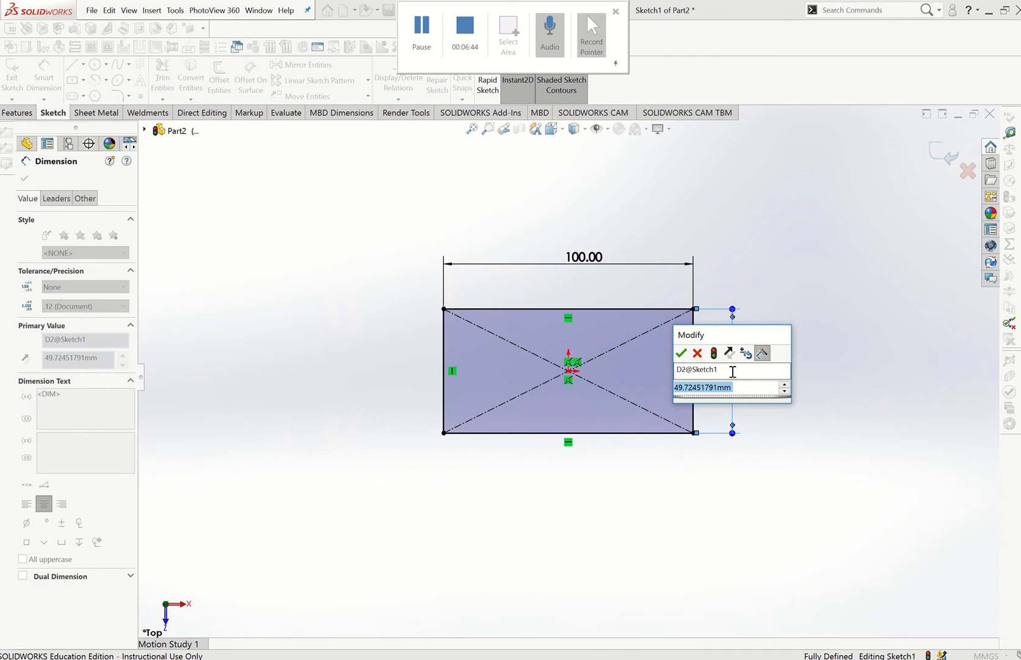
{"action": "type", "text": "40"}
{"action": "key", "text": "Return"}
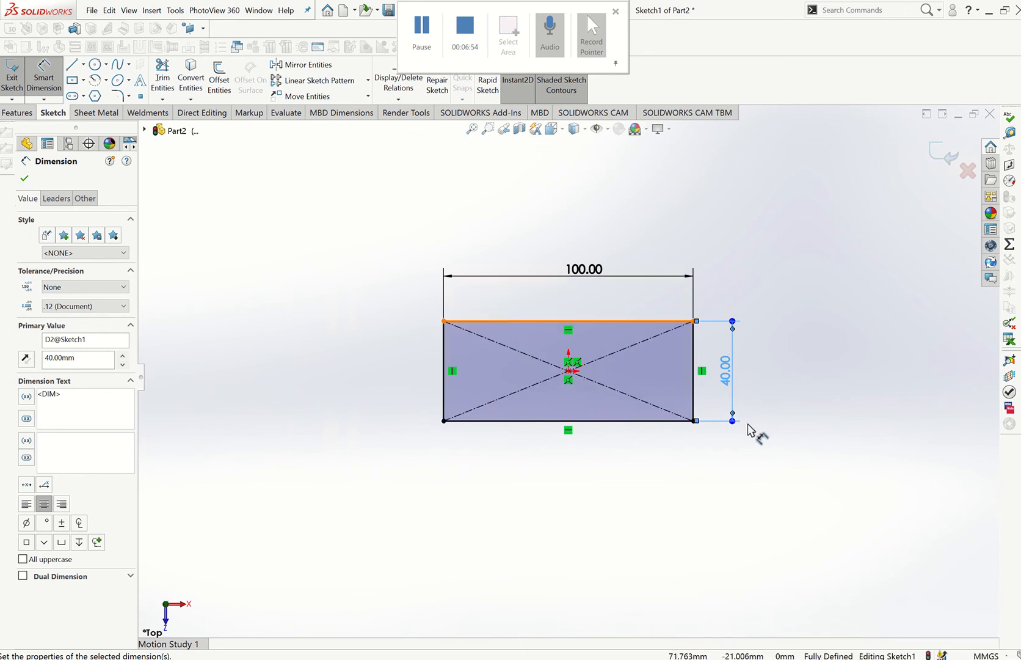
{"action": "left_click", "coordinate": [24, 179]}
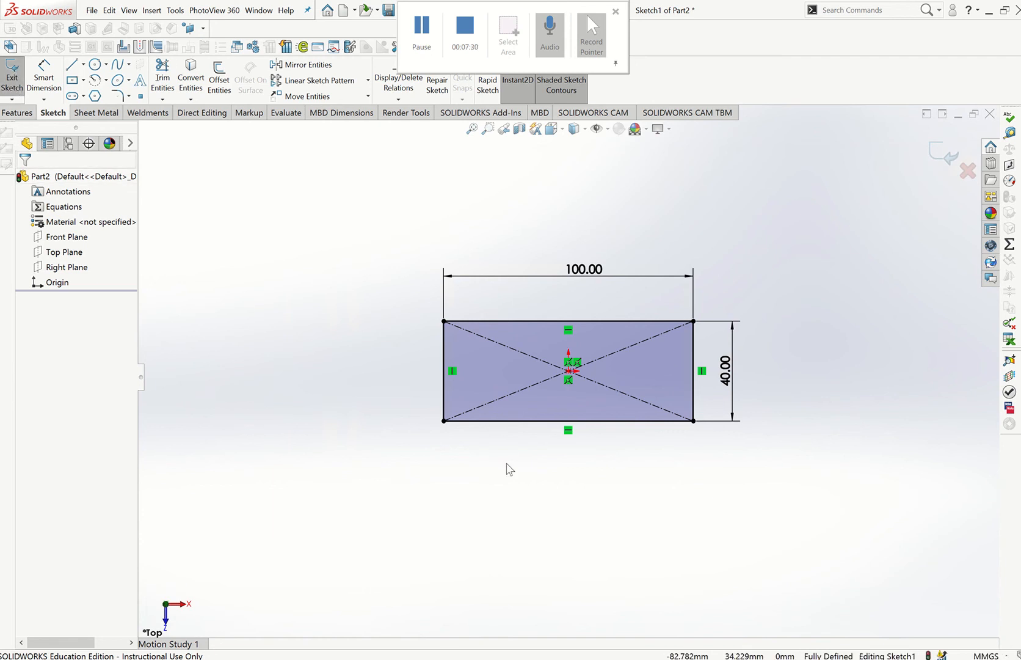
- Start a Boss-Extrude of the rectangle from the Sketch Plane with the Blind end condition
{"action": "left_click", "coordinate": [19, 114]}
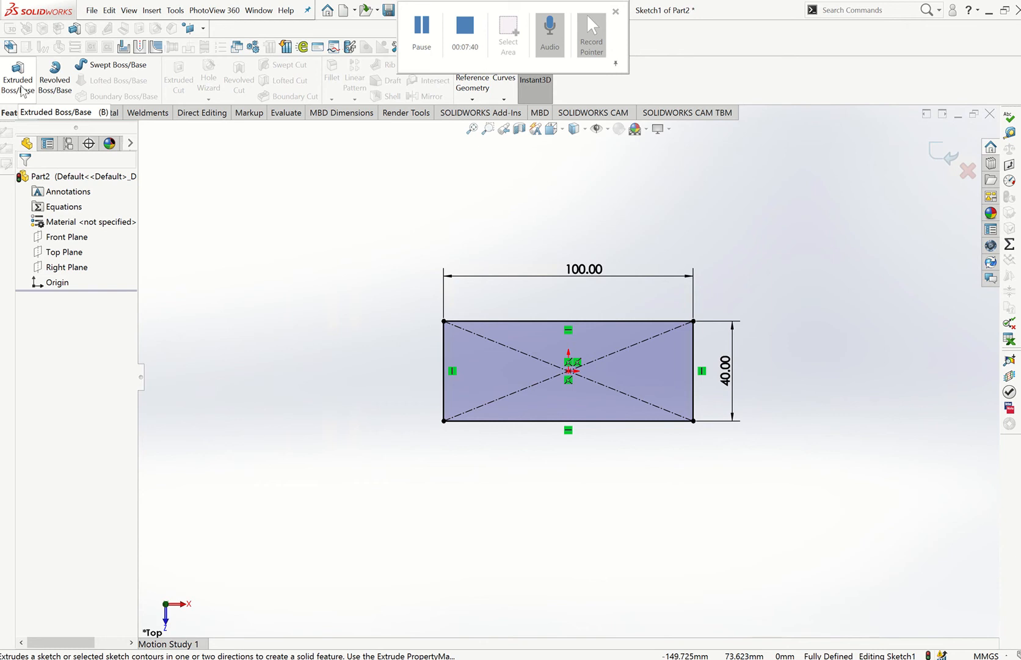
{"action": "left_click", "coordinate": [22, 91]}
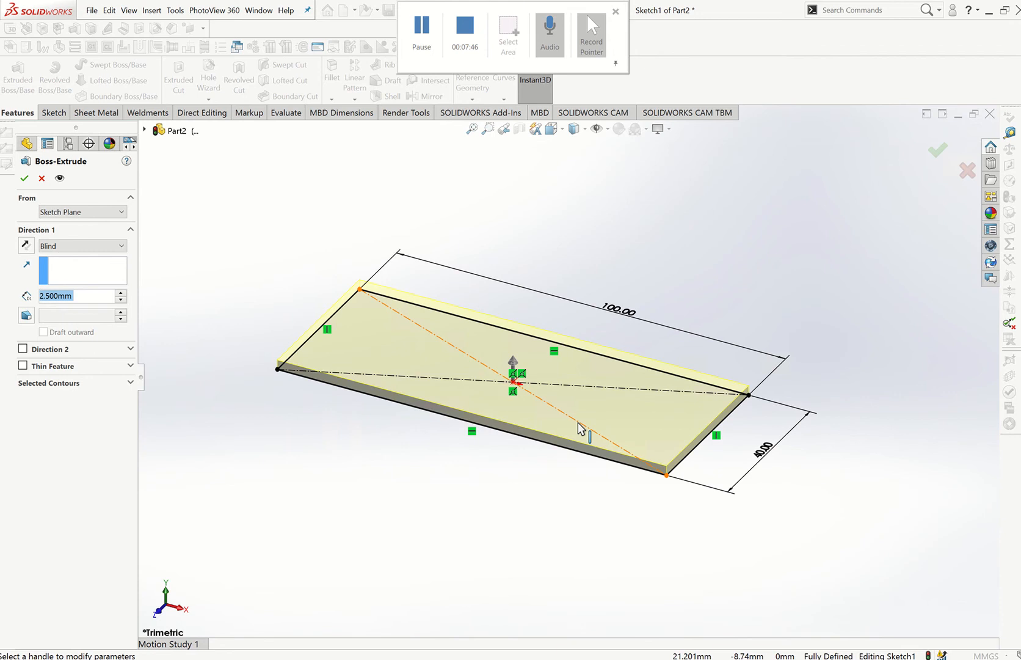
{"action": "left_click", "coordinate": [86, 213]}
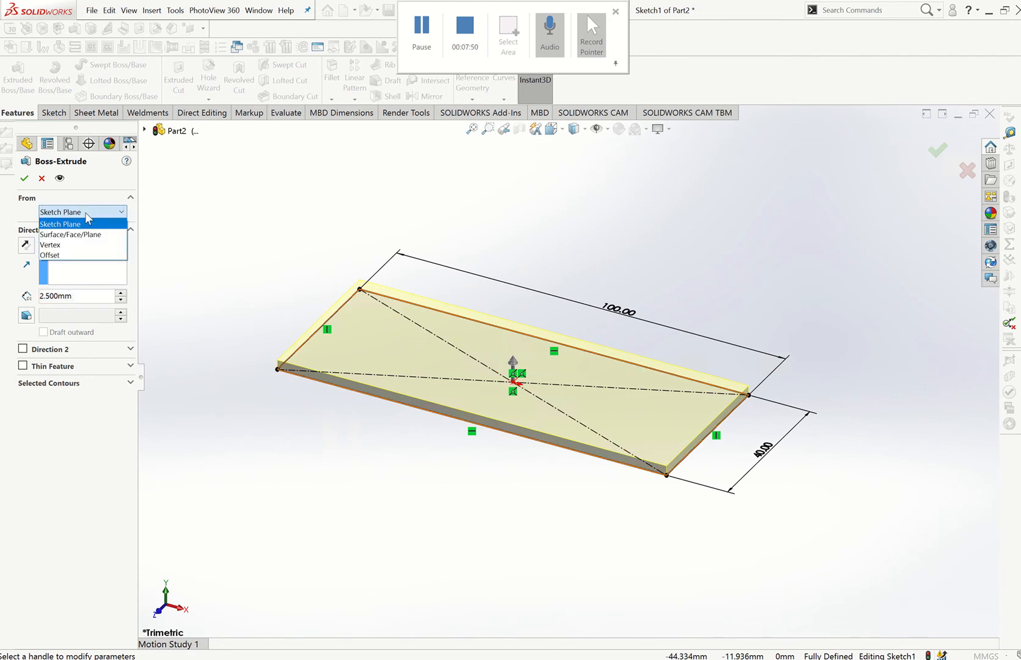
{"action": "left_click", "coordinate": [84, 212]}
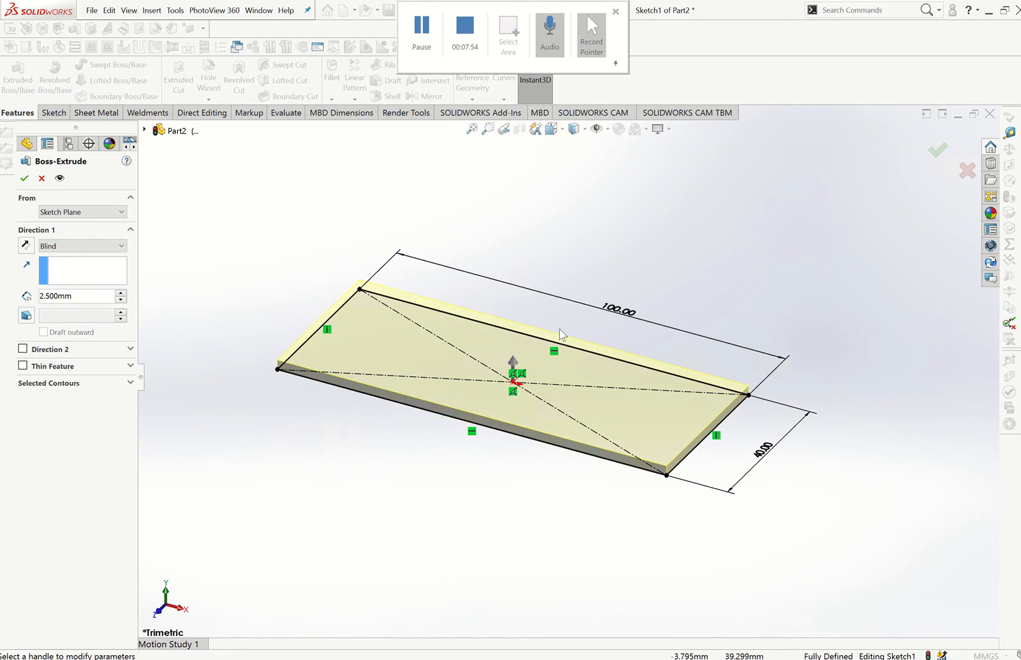
{"action": "left_click", "coordinate": [85, 245]}
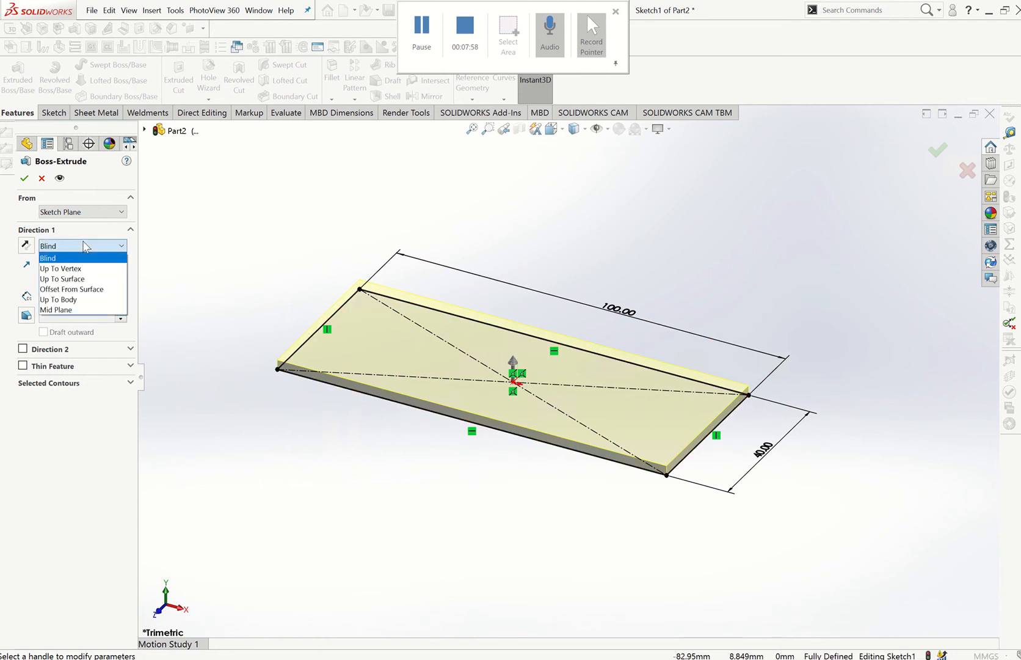
{"action": "left_click", "coordinate": [84, 245]}
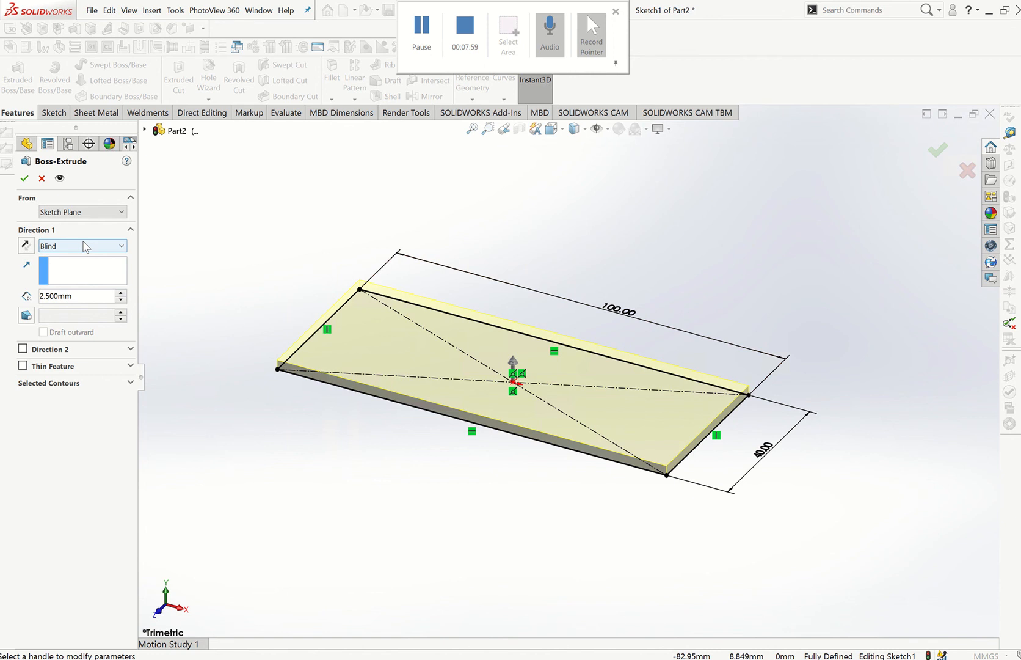
- Set the extrusion depth of the rectangle to 10 mm
{"action": "left_click", "coordinate": [83, 296]}
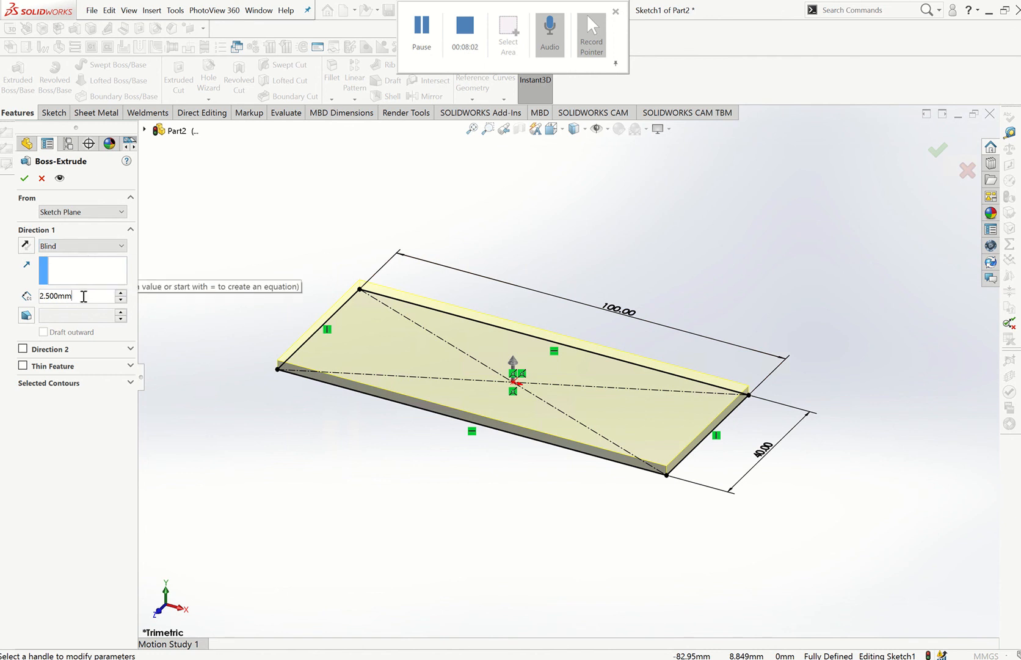
{"action": "left_click_drag", "start_coordinate": [84, 295], "coordinate": [3, 298]}
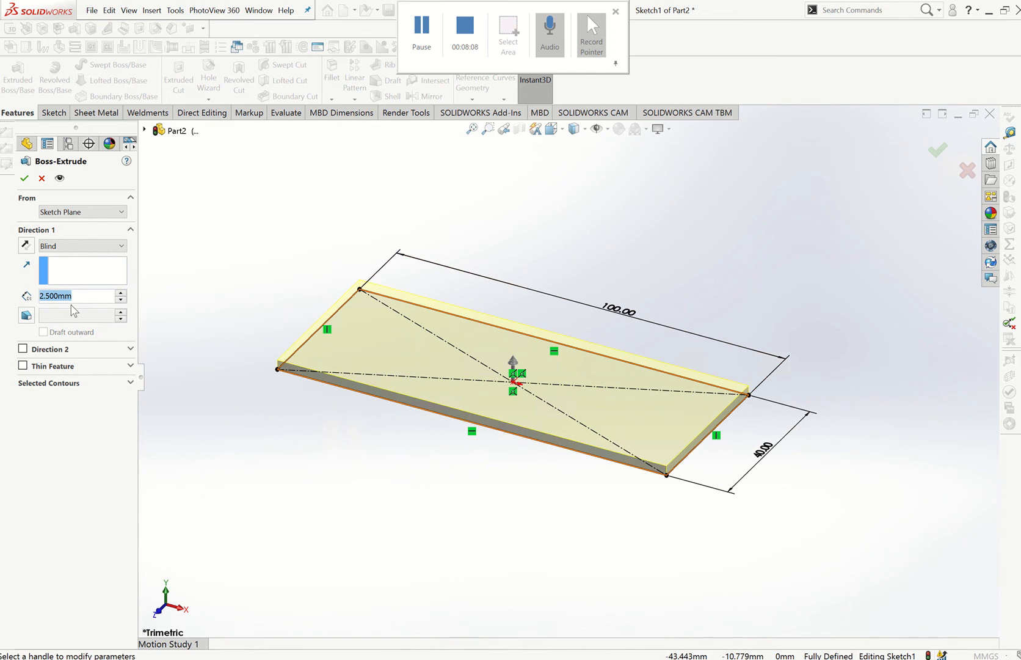
{"action": "type", "text": "10"}
{"action": "key", "text": "Return"}
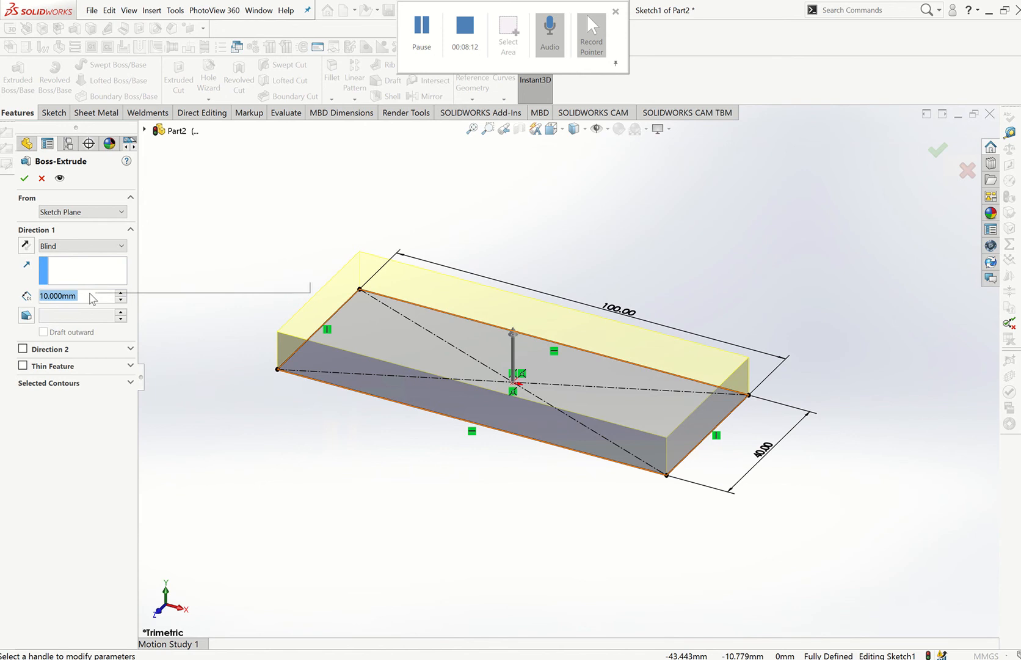
- Set the extrusion depth of the rectangle to 50 mm
{"action": "type", "text": "50"}
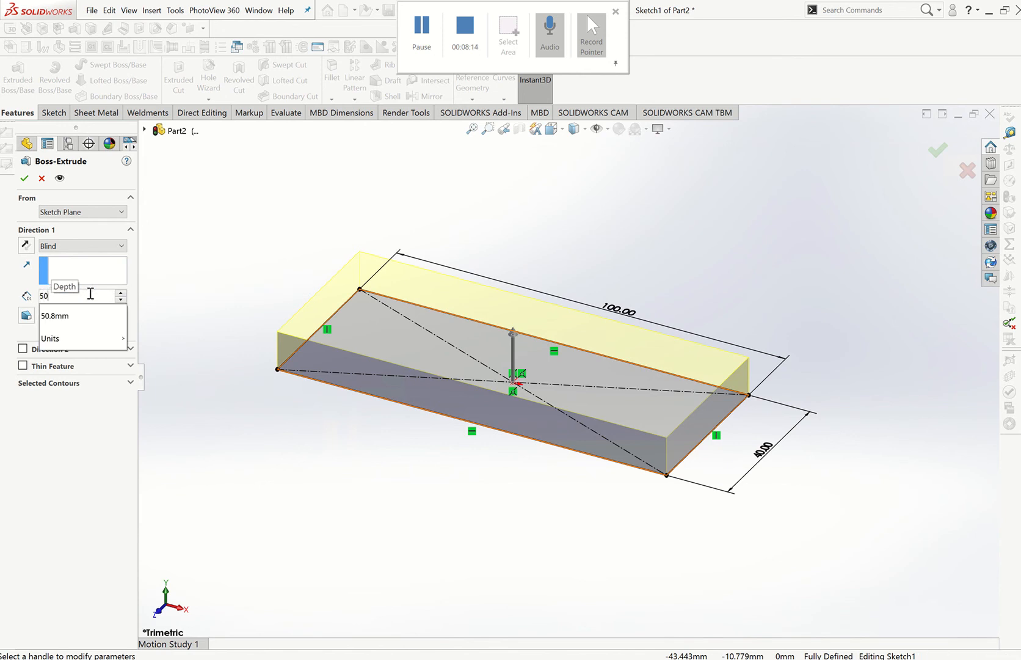
{"action": "key", "text": "Return"}
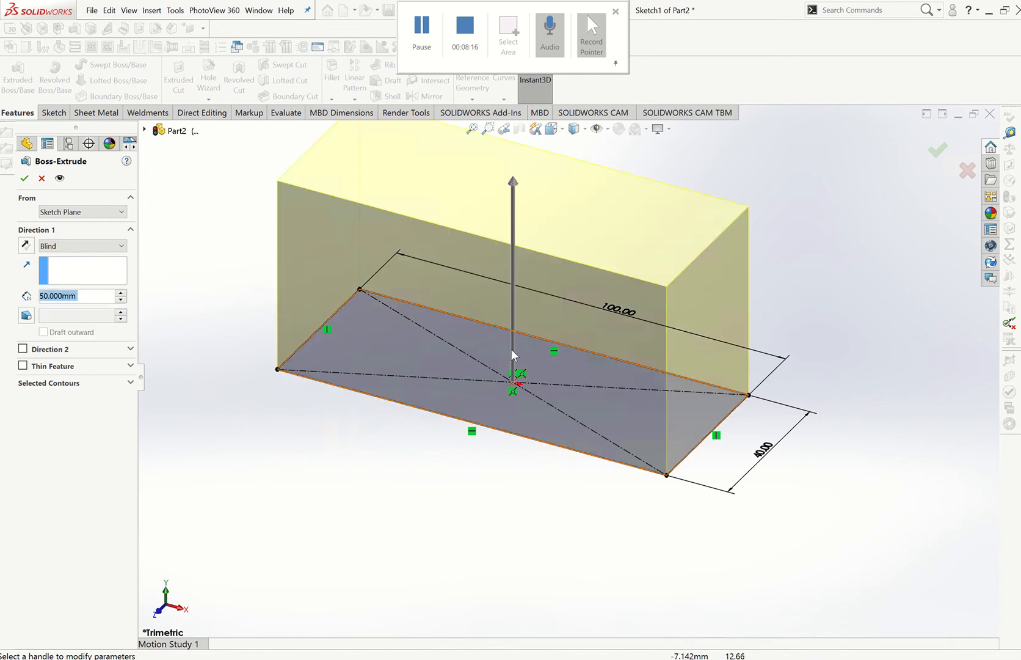
{"action": "scroll", "coordinate": [512, 350], "scroll_direction": "up", "scroll_amount": 1}
{"action": "scroll", "coordinate": [512, 350], "scroll_direction": "down", "scroll_amount": 1}
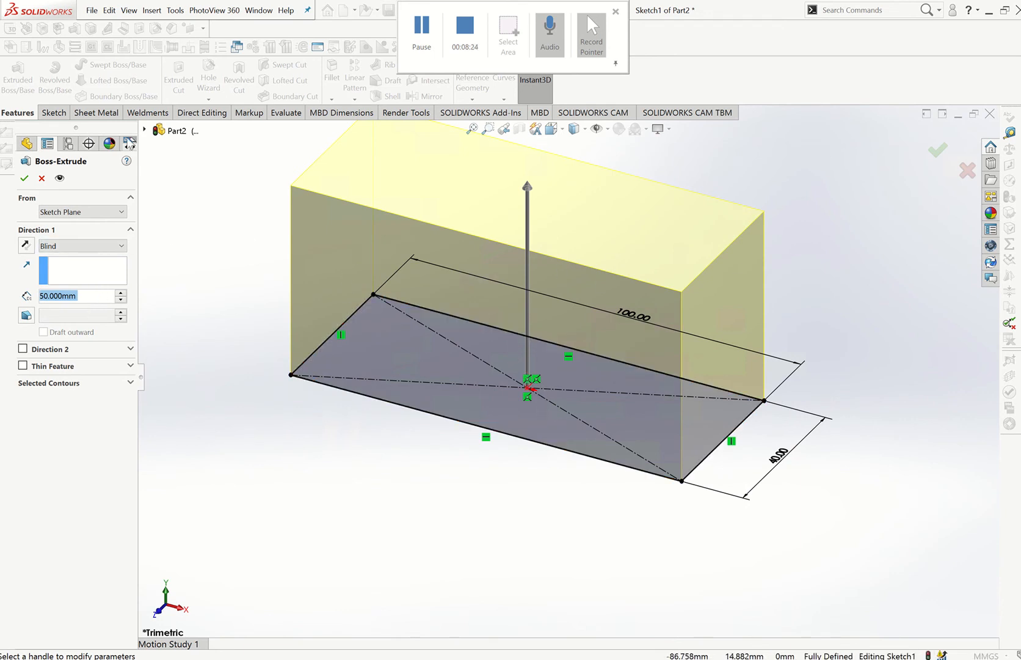
- Reverse the extrusion to point downward, and flip it back upward
{"action": "left_click", "coordinate": [25, 245]}
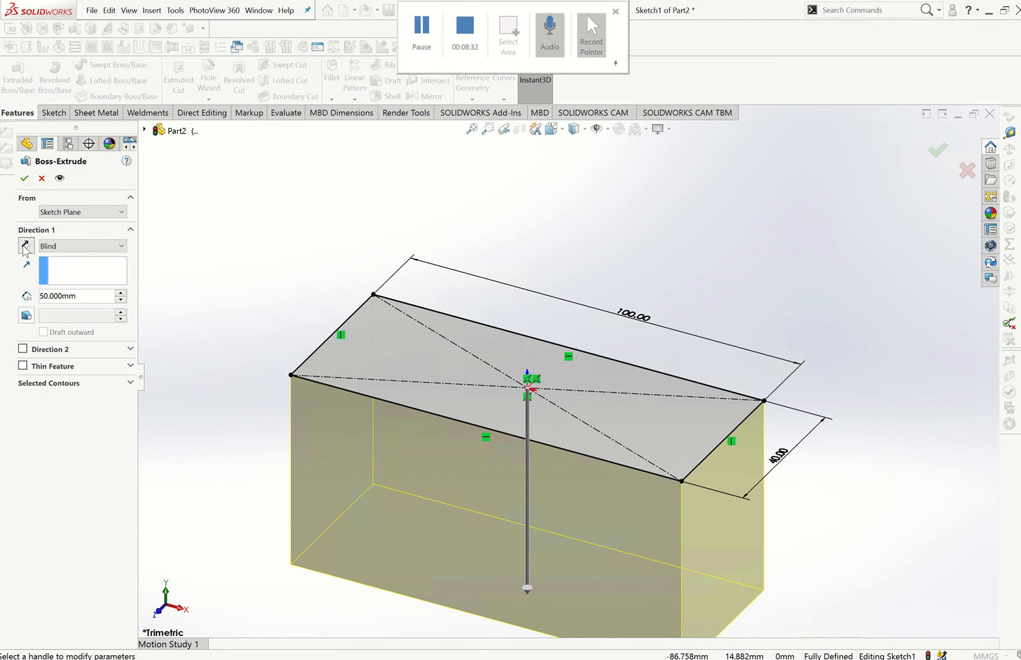
{"action": "left_click", "coordinate": [25, 245]}
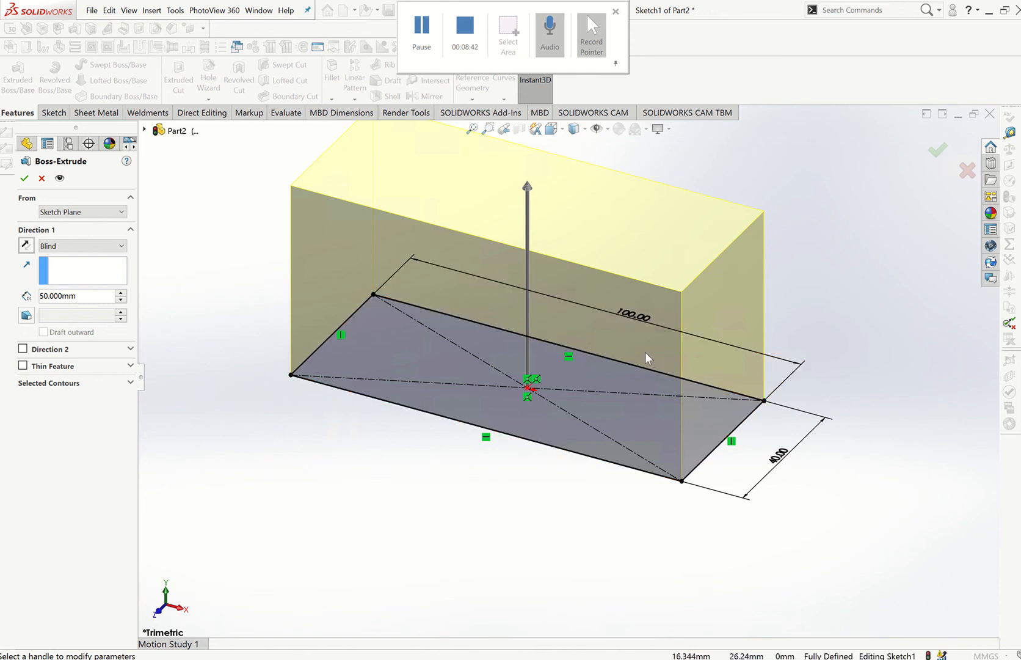
- Examine the extrusion preview from several zoom levels and positions, both close up and far away
{"action": "scroll", "coordinate": [644, 352], "scroll_direction": "down", "scroll_amount": 1}
{"action": "scroll", "coordinate": [377, 302], "scroll_direction": "up", "scroll_amount": 1}
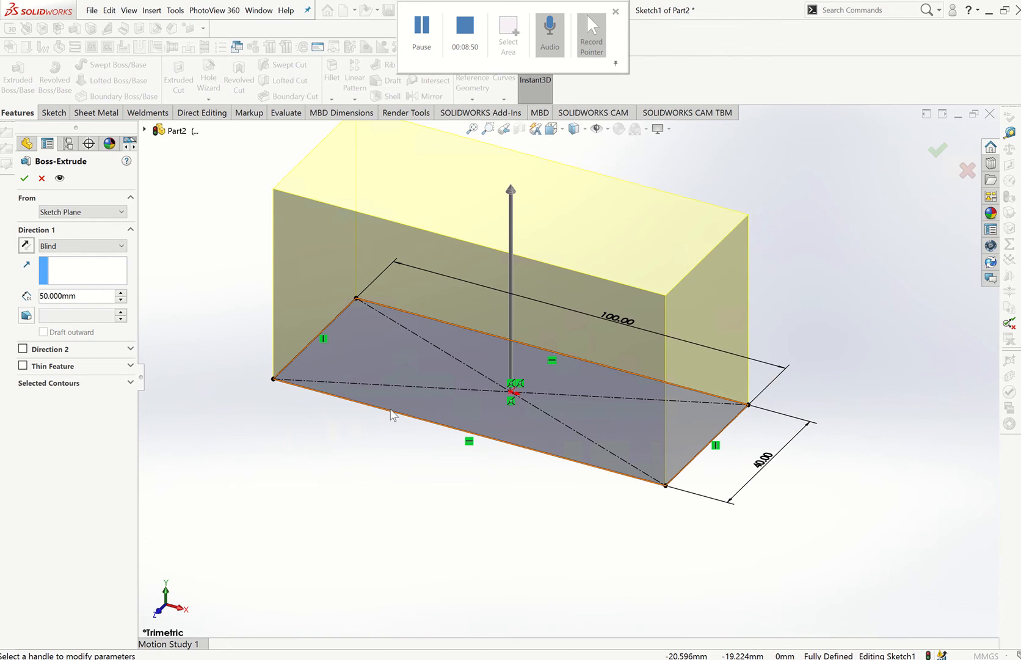
{"action": "key", "text": "f"}
{"action": "scroll", "coordinate": [392, 415], "scroll_direction": "up", "scroll_amount": 2}
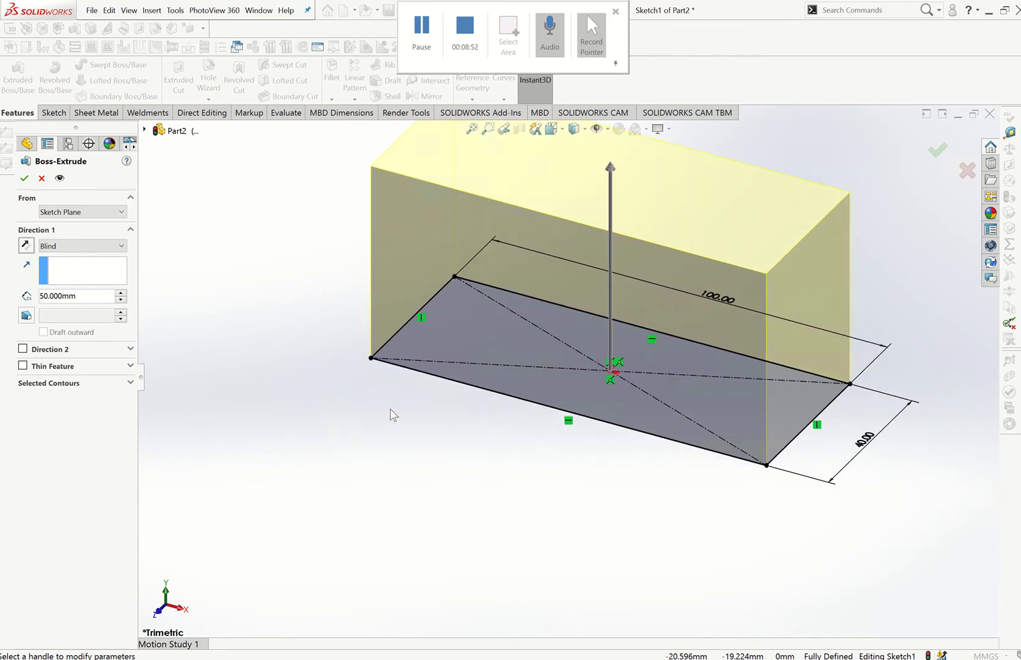
{"action": "scroll", "coordinate": [657, 330], "scroll_direction": "down", "scroll_amount": 1}
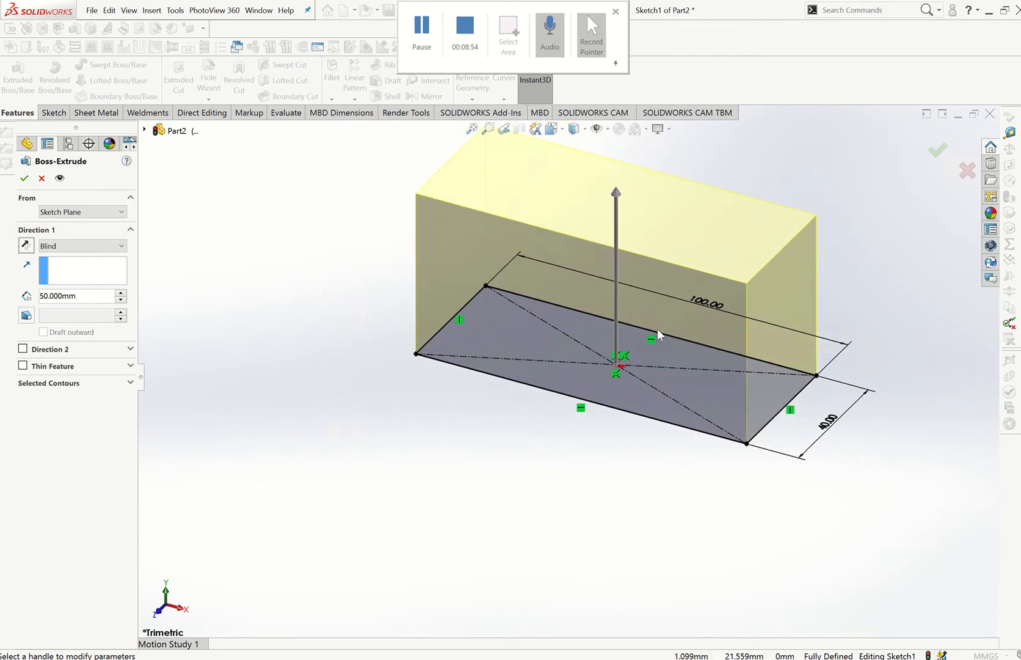
{"action": "scroll", "coordinate": [657, 328], "scroll_direction": "down", "scroll_amount": 2}
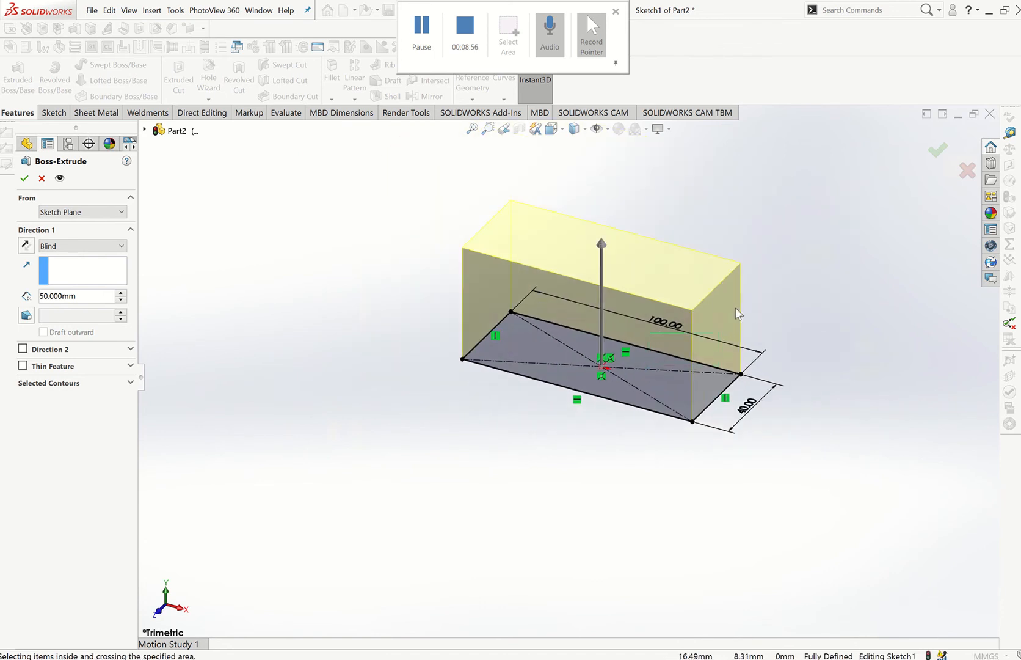
{"action": "scroll", "coordinate": [700, 333], "scroll_direction": "down", "scroll_amount": 3}
{"action": "scroll", "coordinate": [700, 333], "scroll_direction": "up", "scroll_amount": 7}
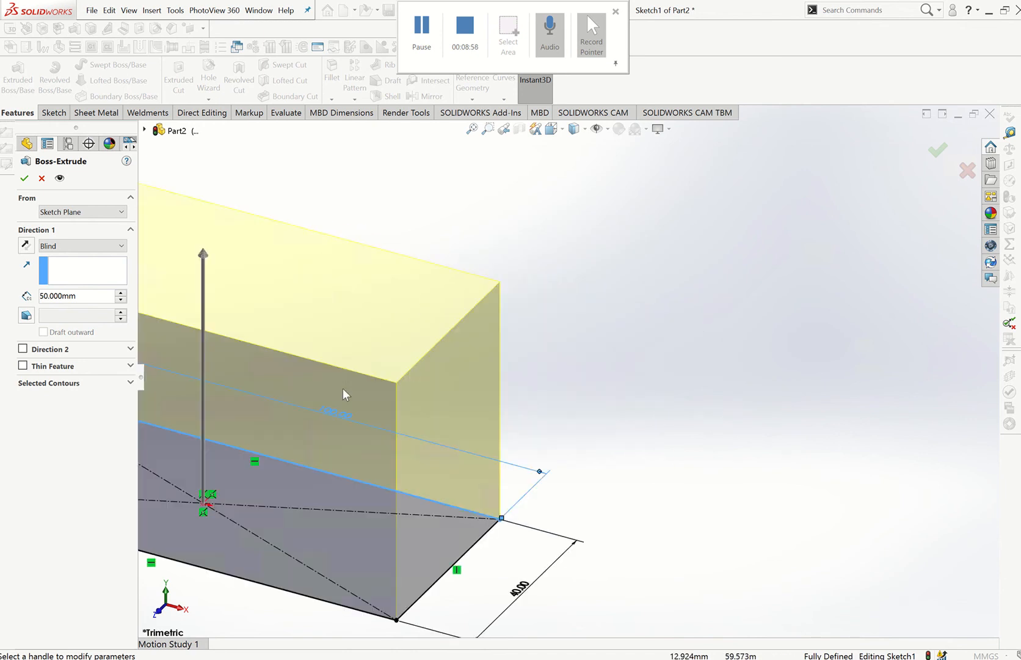
{"action": "scroll", "coordinate": [342, 386], "scroll_direction": "up", "scroll_amount": 4}
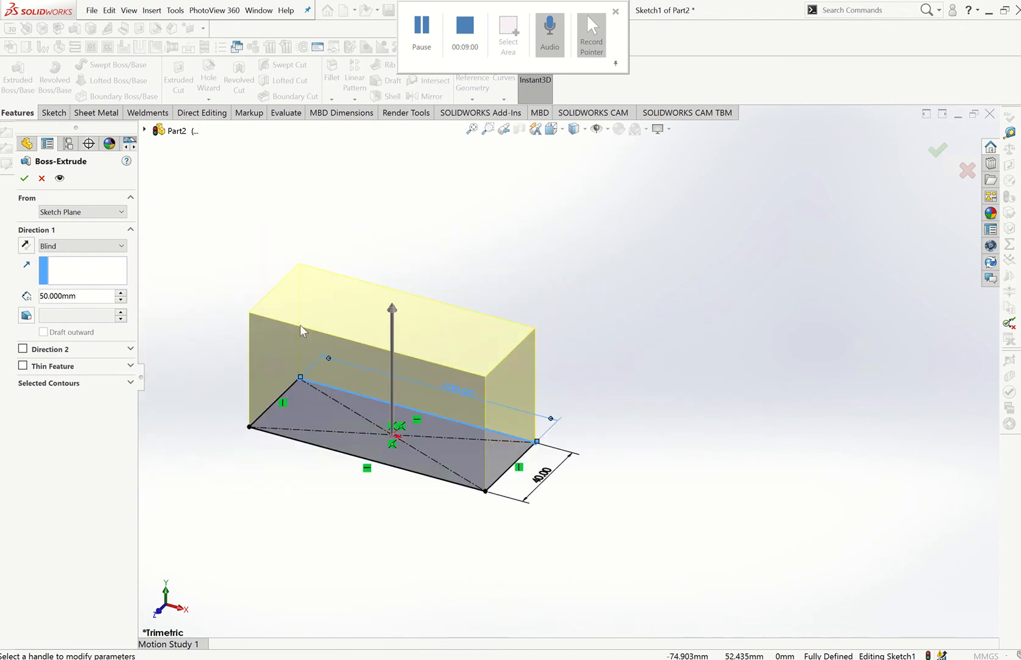
{"action": "scroll", "coordinate": [326, 326], "scroll_direction": "down", "scroll_amount": 2}
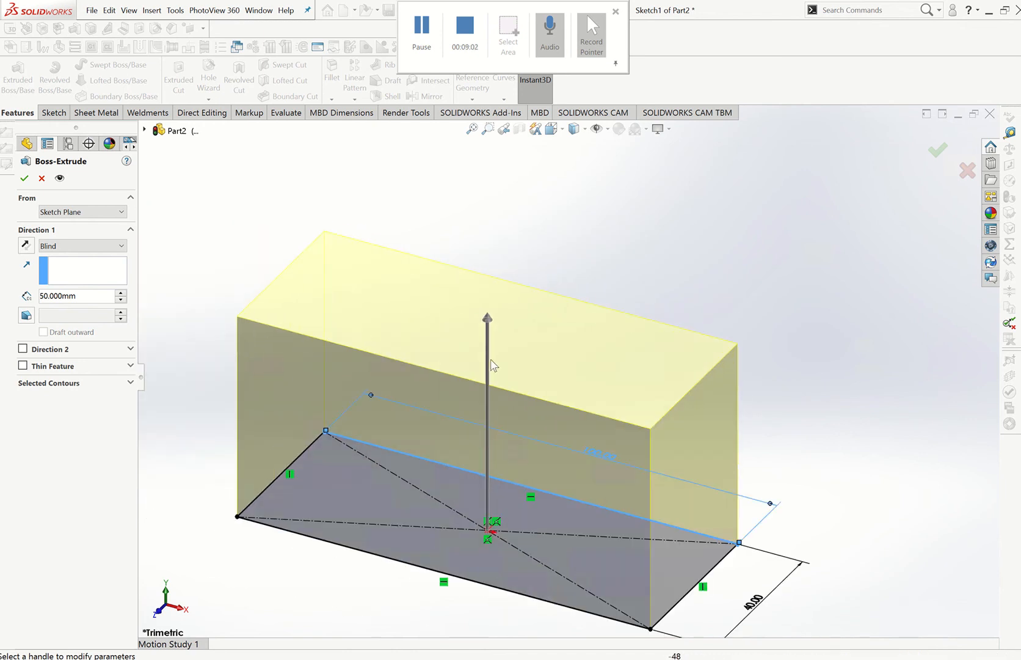
{"action": "scroll", "coordinate": [493, 365], "scroll_direction": "down", "scroll_amount": 3}
{"action": "scroll", "coordinate": [493, 366], "scroll_direction": "up", "scroll_amount": 5}
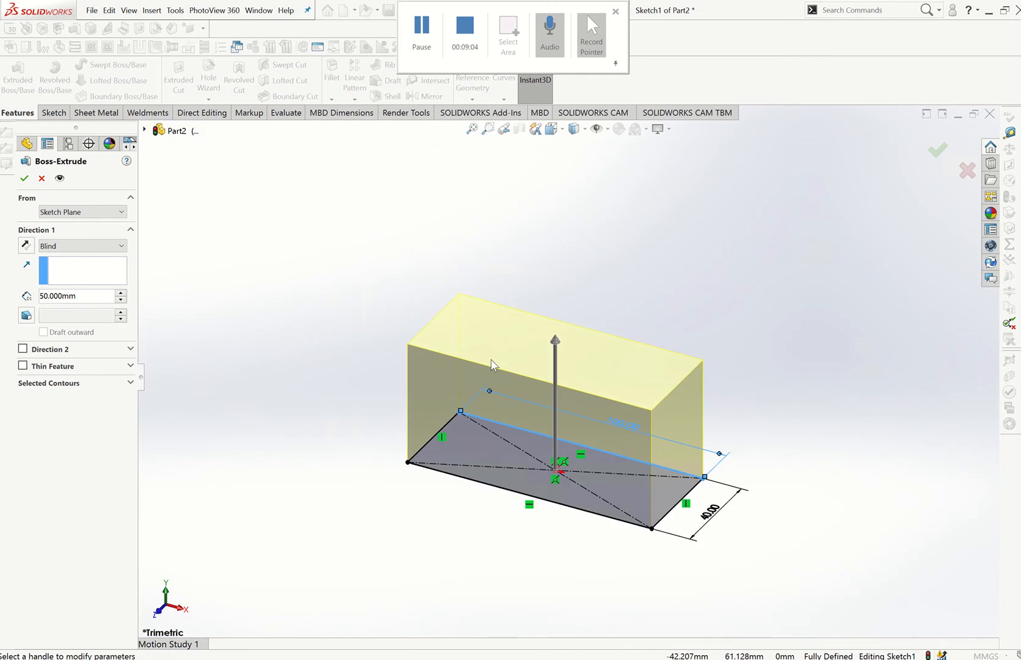
{"action": "scroll", "coordinate": [608, 365], "scroll_direction": "up", "scroll_amount": 2}
{"action": "scroll", "coordinate": [672, 360], "scroll_direction": "up", "scroll_amount": 2}
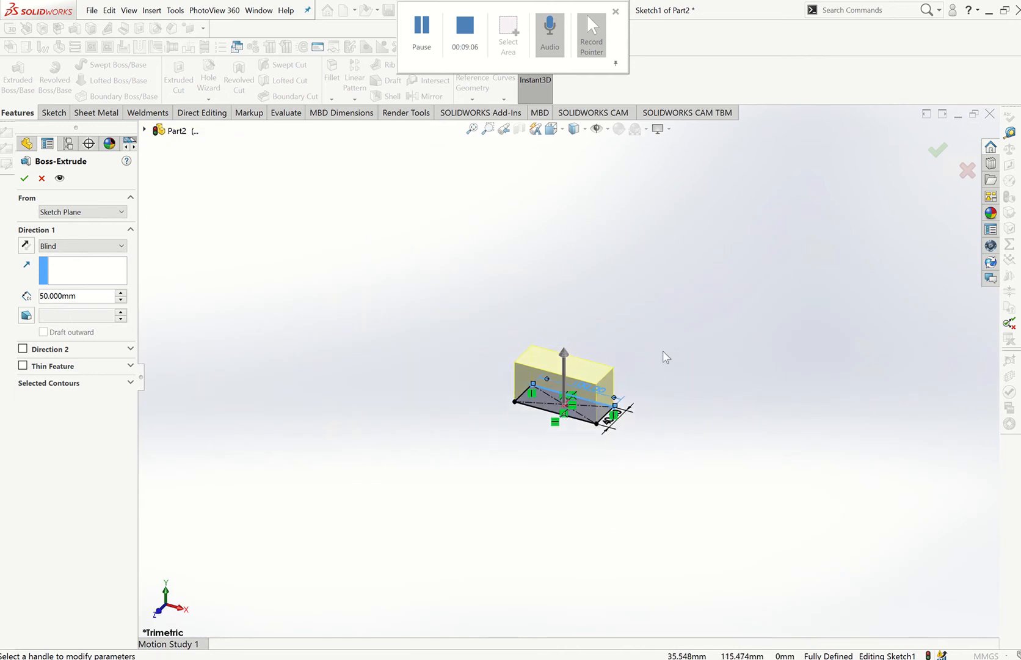
- Show the extrusion preview in isometric view and accept the 50 mm extrusion of the rectangle
{"action": "left_click", "coordinate": [585, 130]}
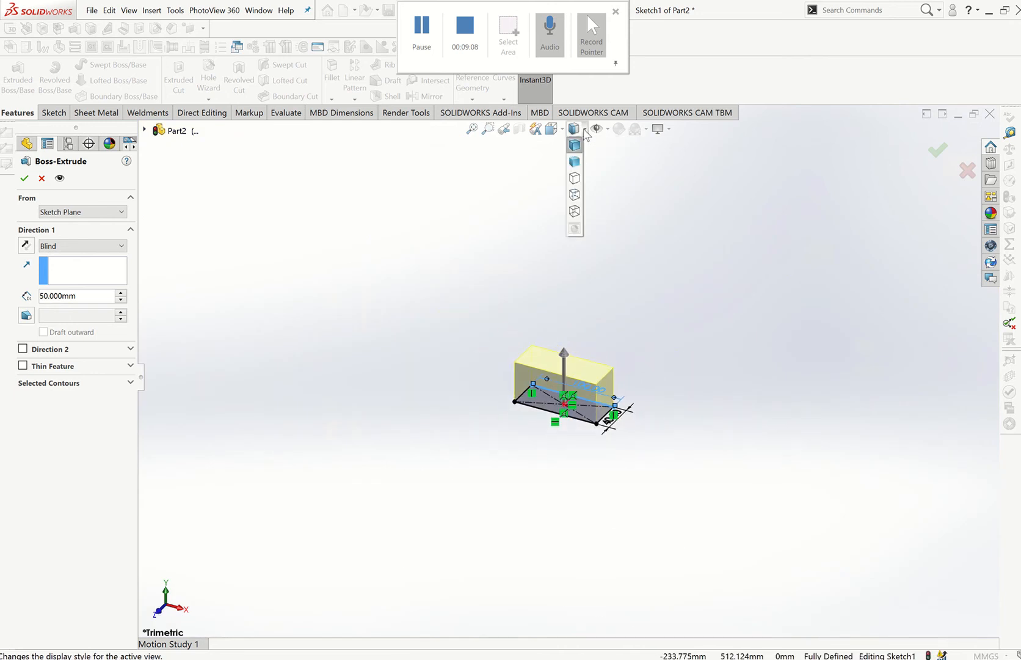
{"action": "left_click", "coordinate": [563, 129]}
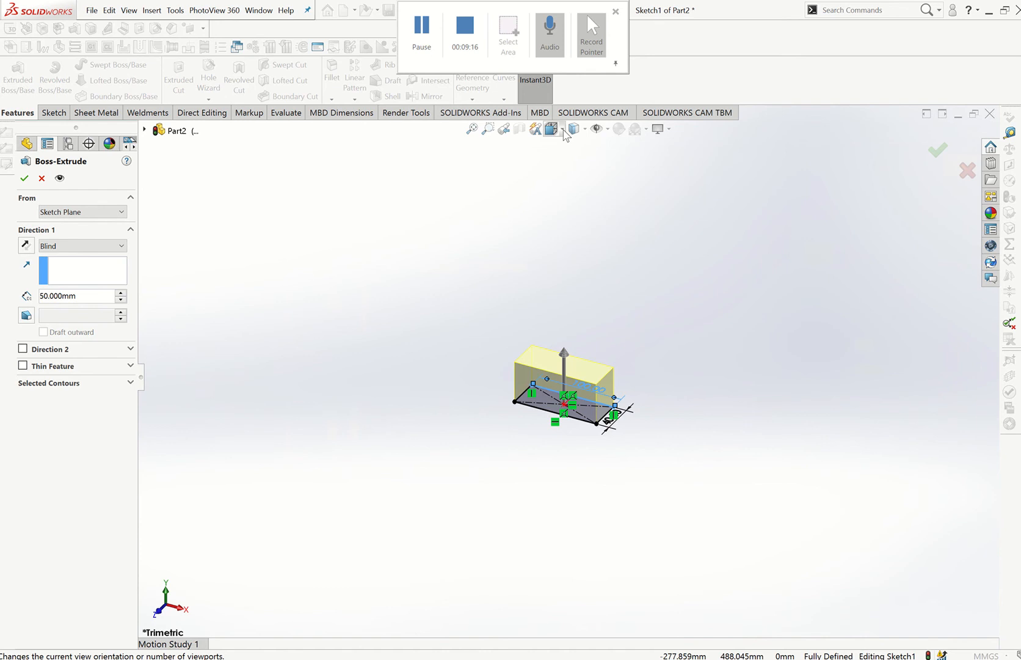
{"action": "left_click", "coordinate": [563, 131]}
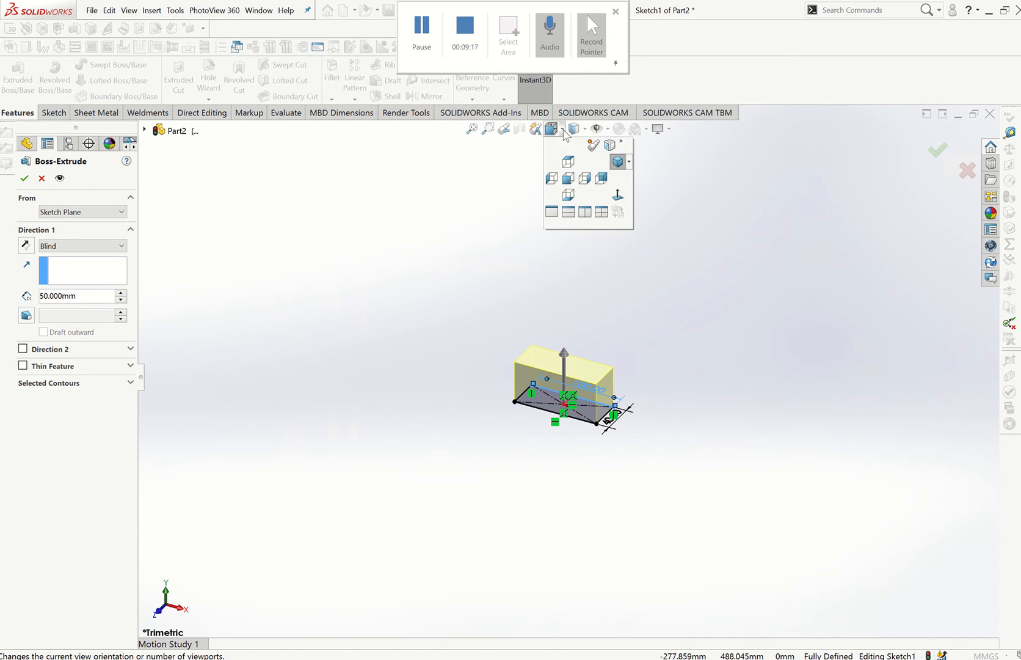
{"action": "left_click", "coordinate": [618, 162]}
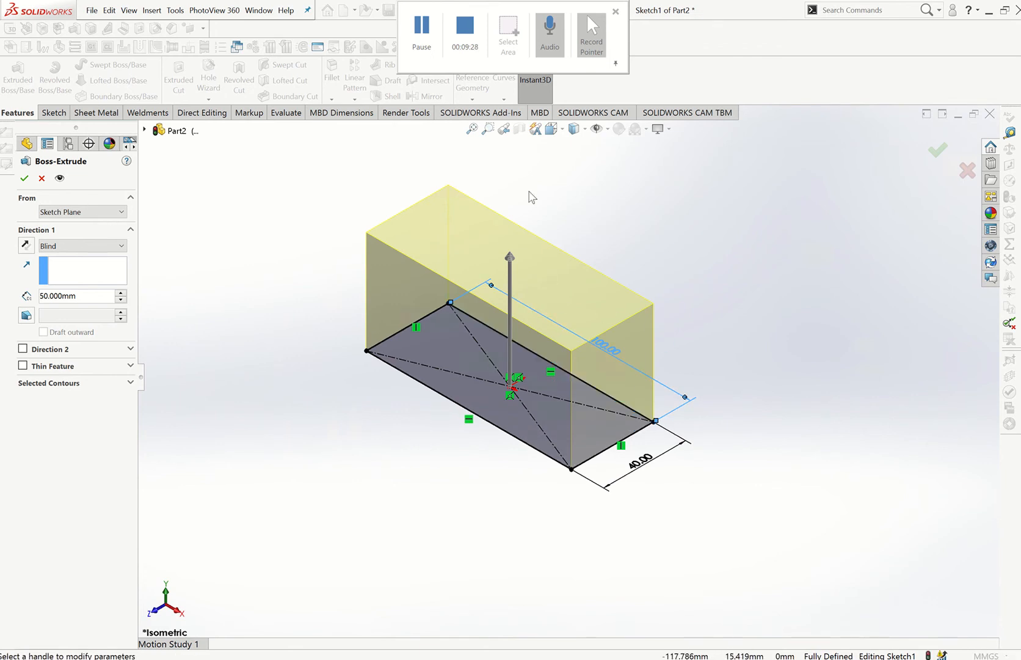
{"action": "left_click", "coordinate": [24, 179]}
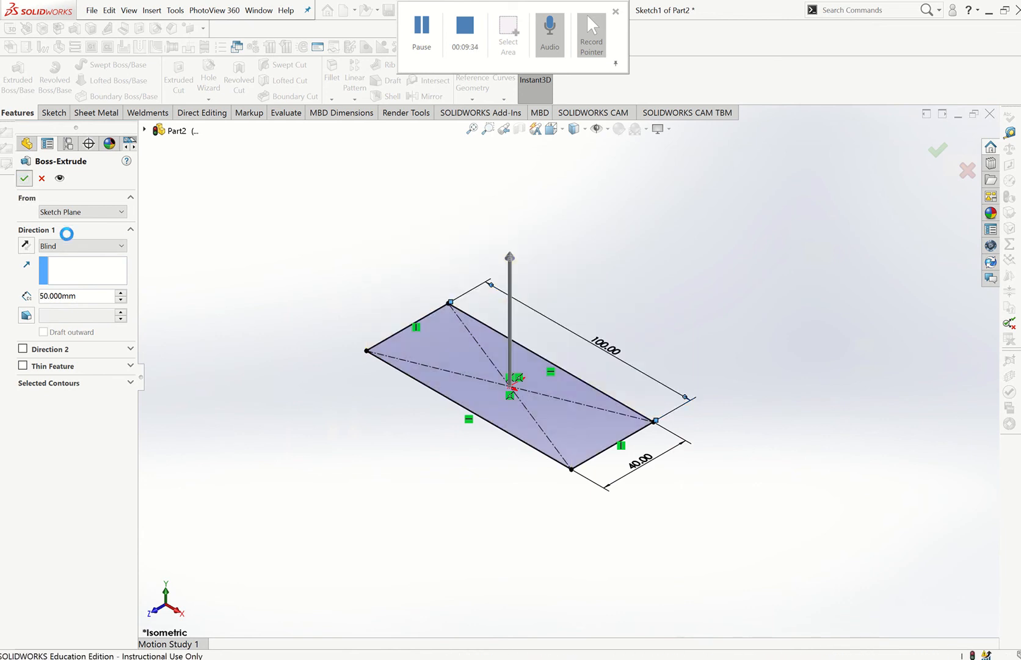
- Try to move the extruded block by its side and top faces, dismissing each warning and clearing the selection
{"action": "double_click", "coordinate": [477, 337]}
{"action": "left_click", "coordinate": [608, 358]}
{"action": "left_click", "coordinate": [595, 337]}
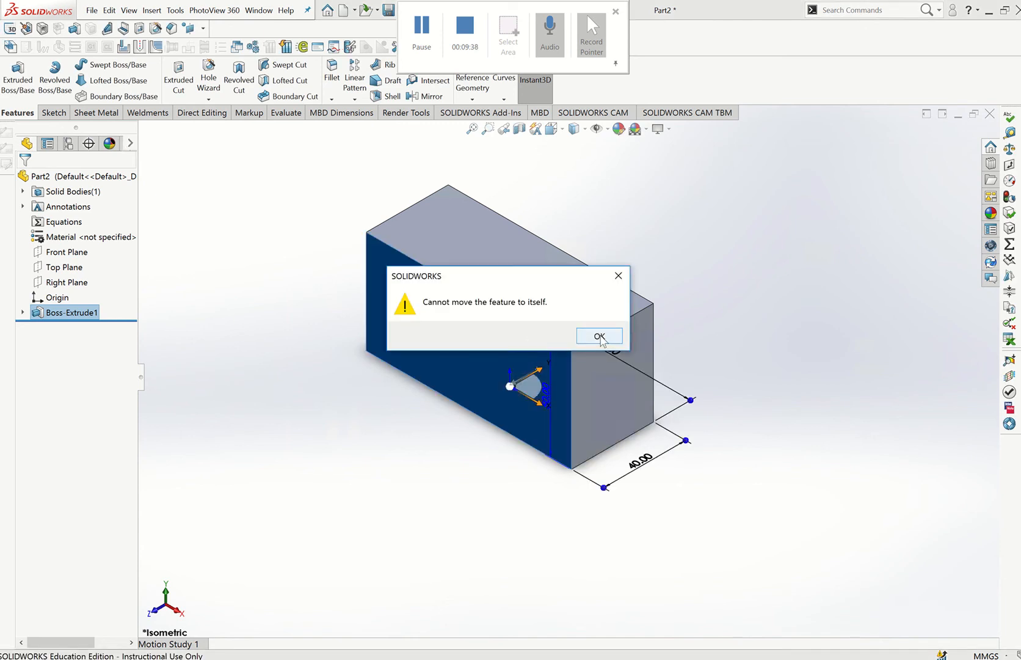
{"action": "left_click_drag", "start_coordinate": [578, 383], "coordinate": [700, 260]}
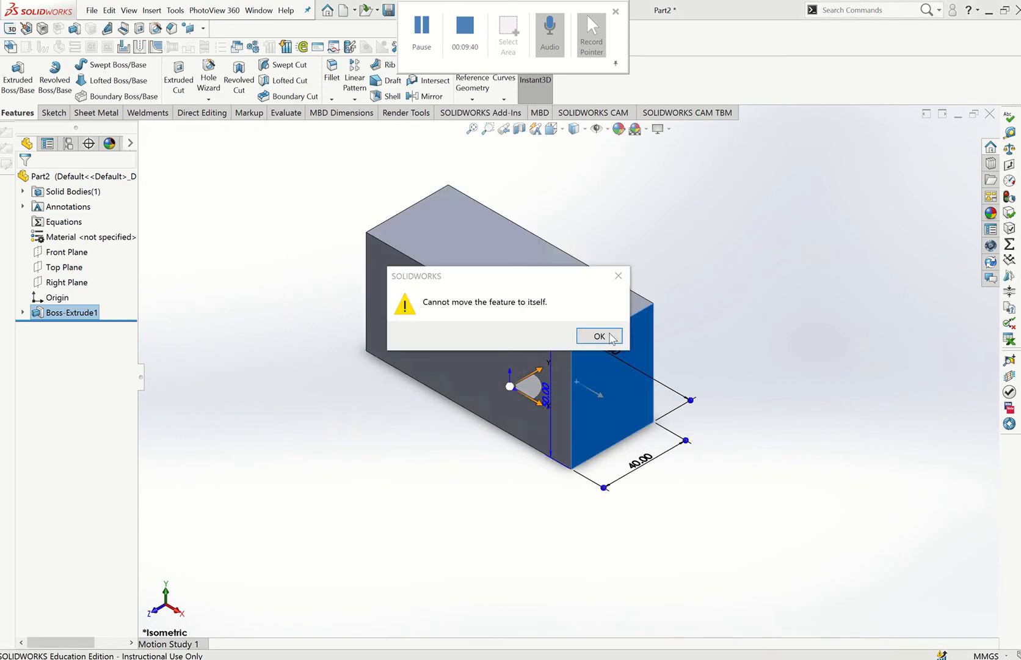
{"action": "left_click", "coordinate": [613, 340]}
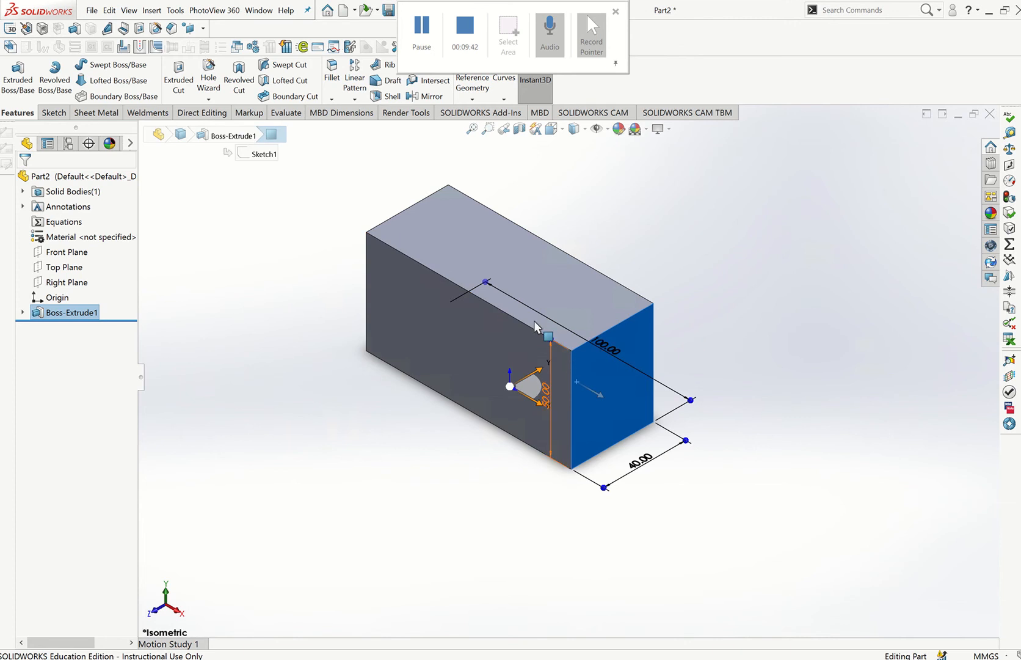
{"action": "left_click", "coordinate": [549, 302]}
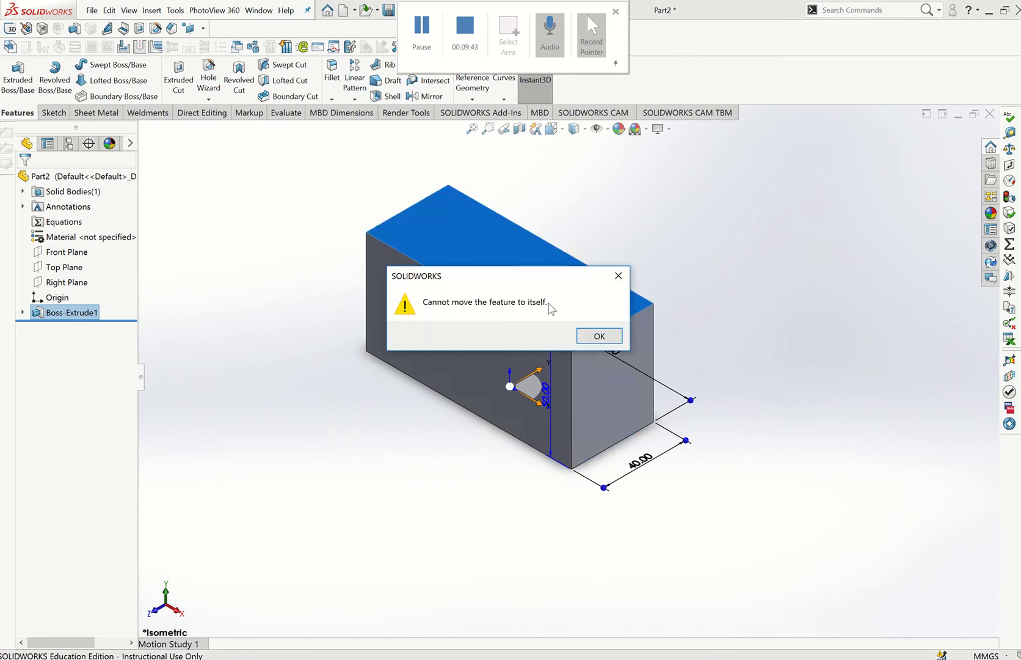
{"action": "left_click", "coordinate": [597, 336]}
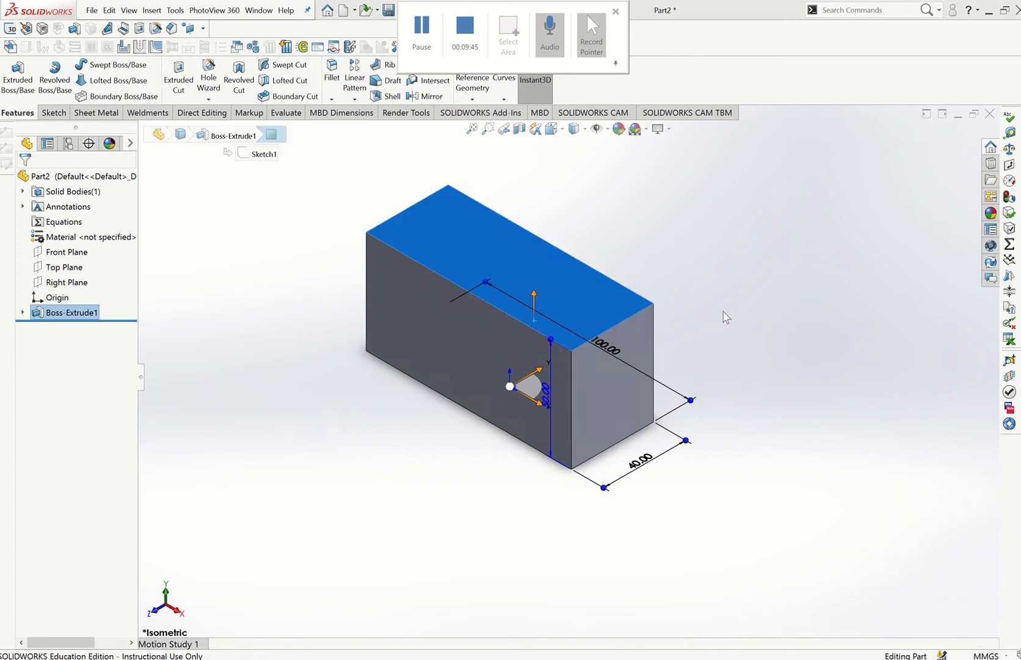
{"action": "left_click", "coordinate": [754, 279]}
{"action": "left_click", "coordinate": [596, 380]}
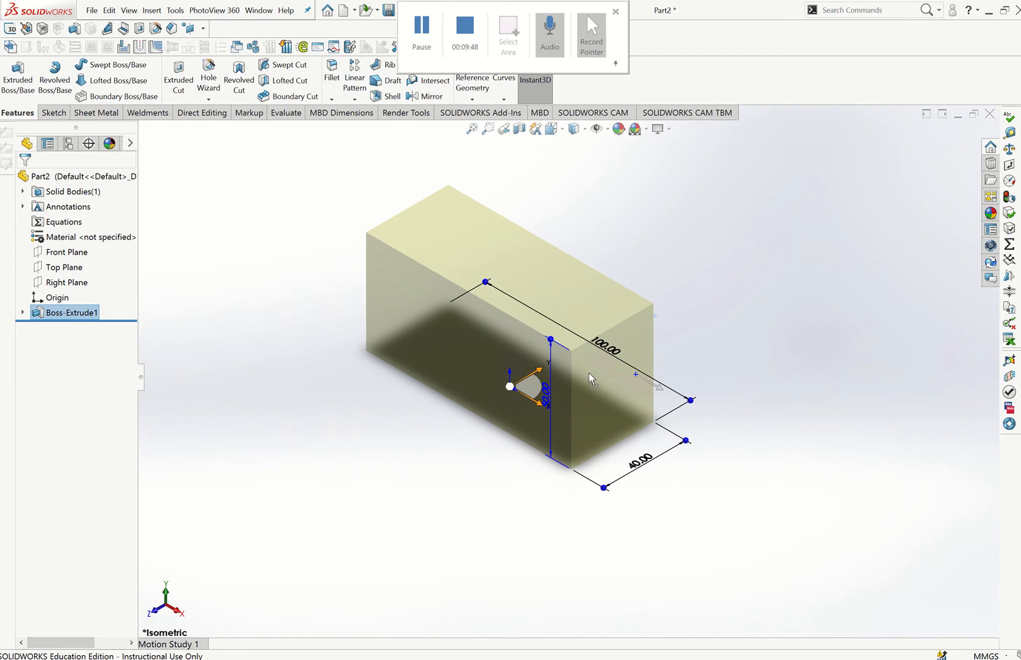
{"action": "left_click_drag", "start_coordinate": [589, 374], "coordinate": [463, 349]}
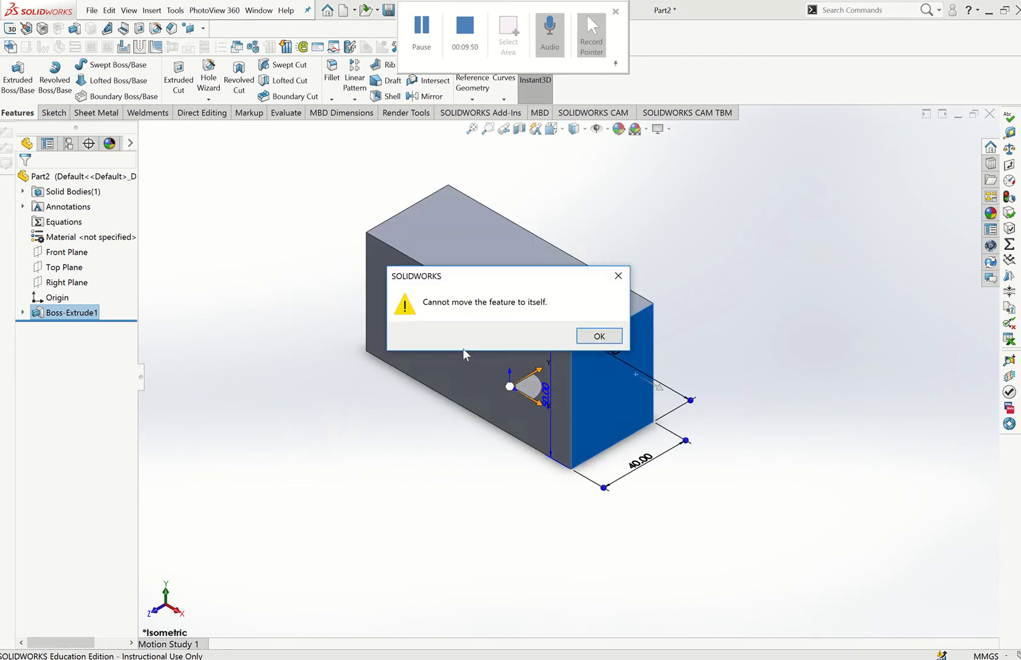
{"action": "left_click", "coordinate": [600, 336]}
{"action": "left_click", "coordinate": [868, 294]}
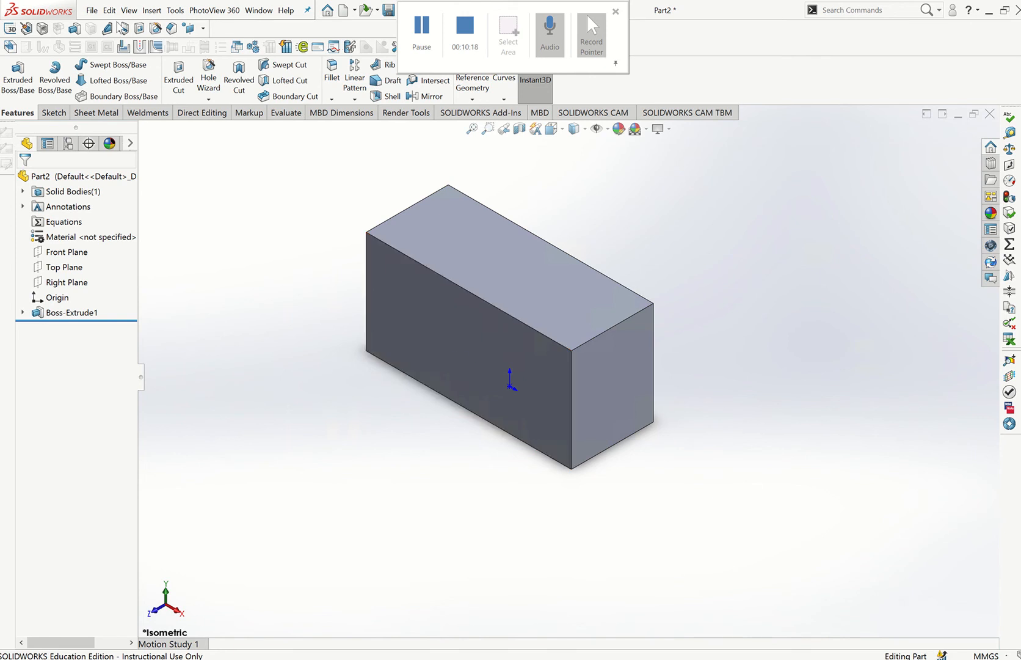
- Create a new part document
{"action": "left_click", "coordinate": [92, 11]}
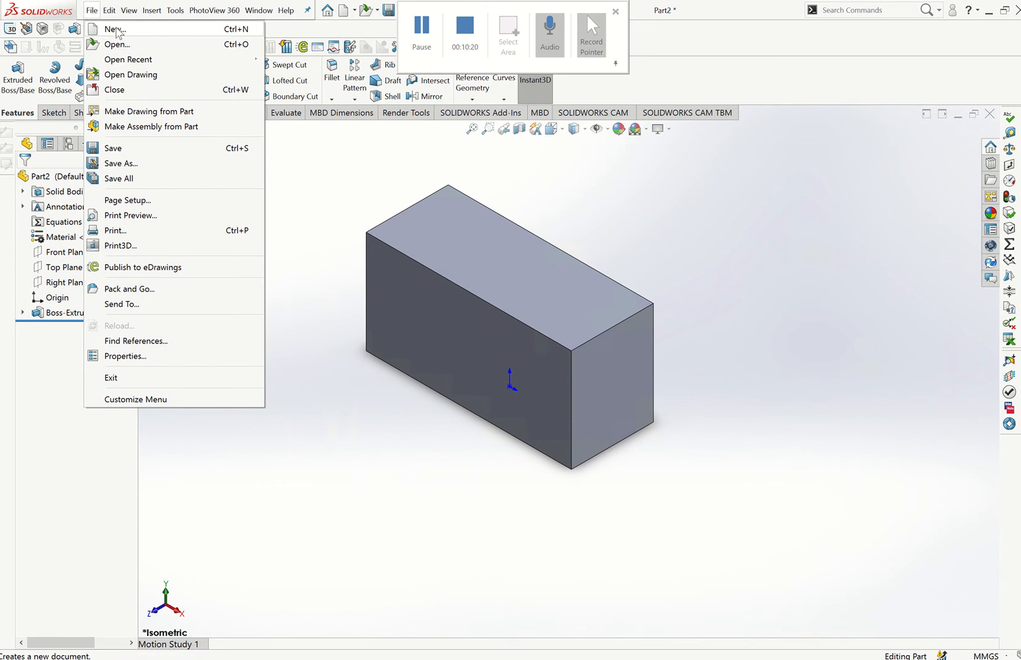
{"action": "left_click", "coordinate": [110, 29]}
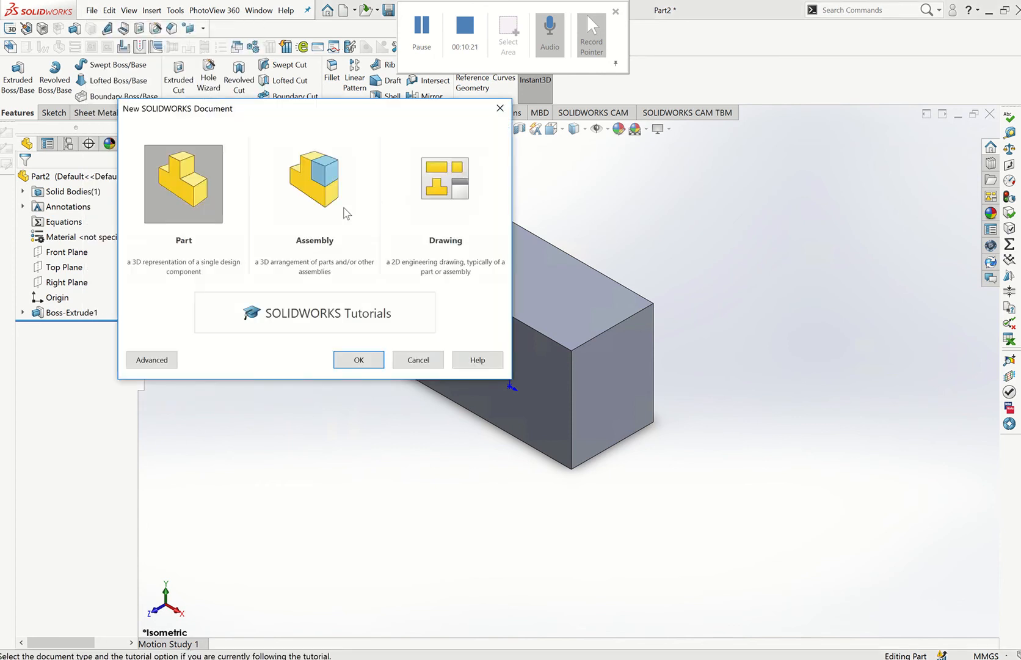
{"action": "left_click", "coordinate": [369, 360]}
{"action": "left_click", "coordinate": [613, 344]}
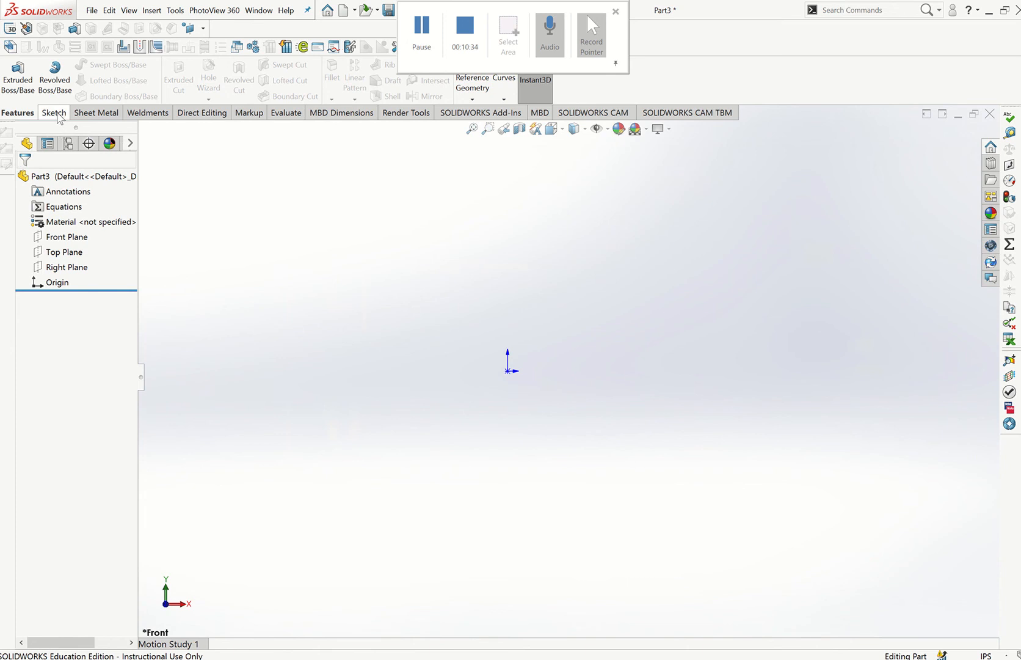
- Sketch a circle of about 1.40 in radius on the Front Plane, centered on the origin, and leave the Circle tool
{"action": "right_click", "coordinate": [66, 243]}
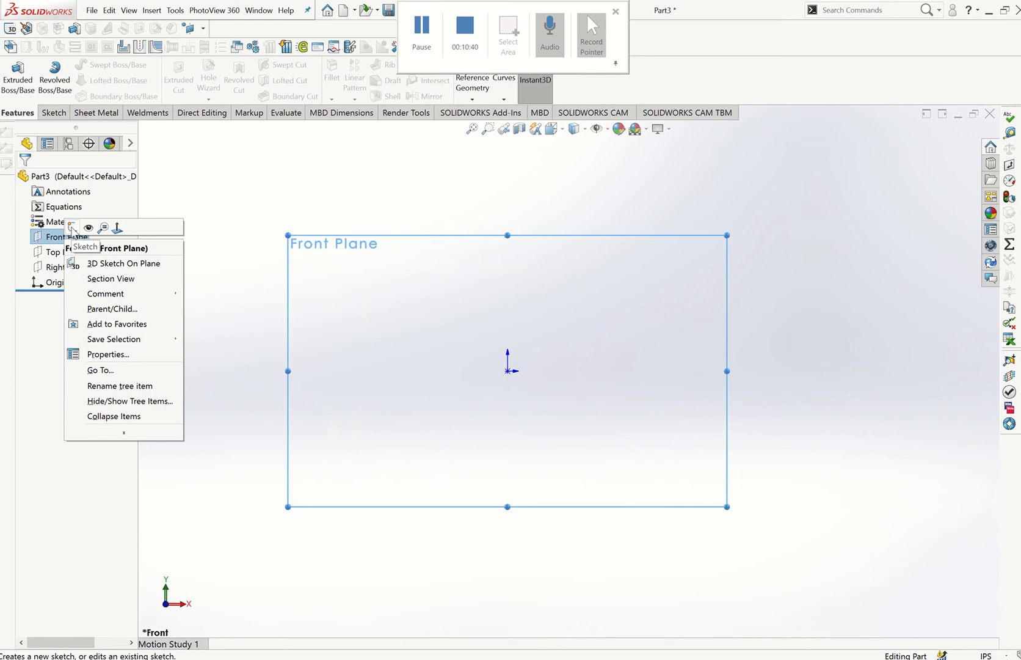
{"action": "left_click", "coordinate": [72, 227]}
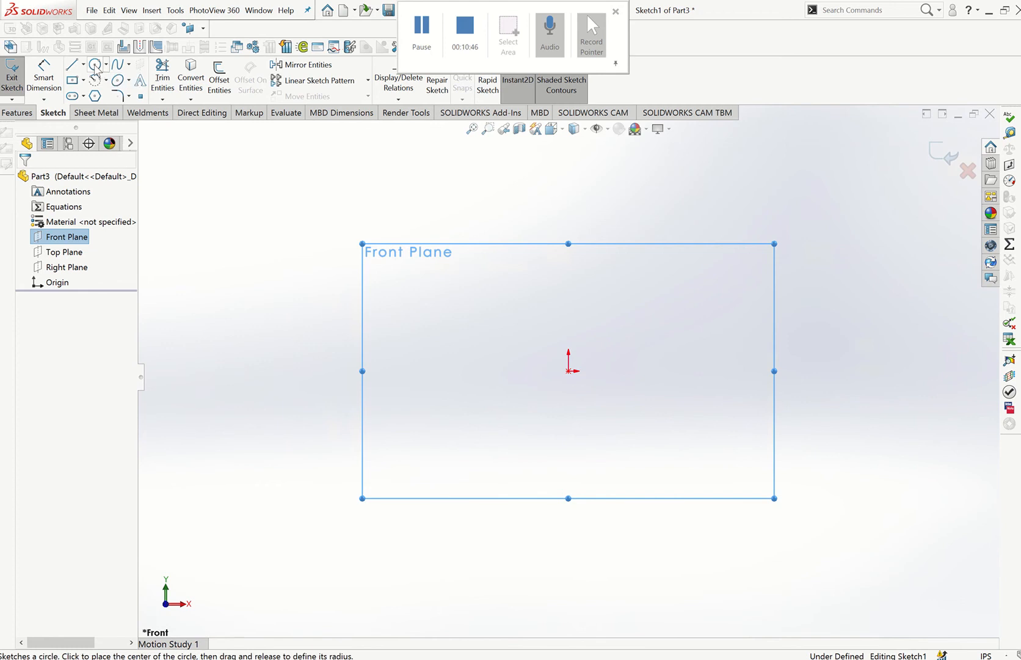
{"action": "left_click", "coordinate": [95, 65]}
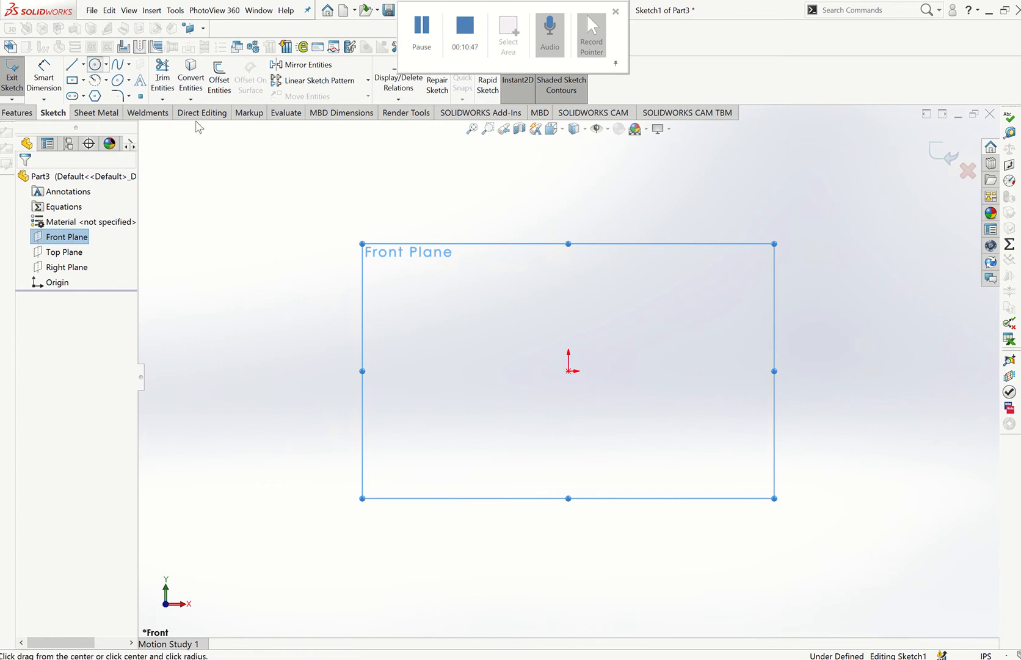
{"action": "left_click", "coordinate": [569, 370]}
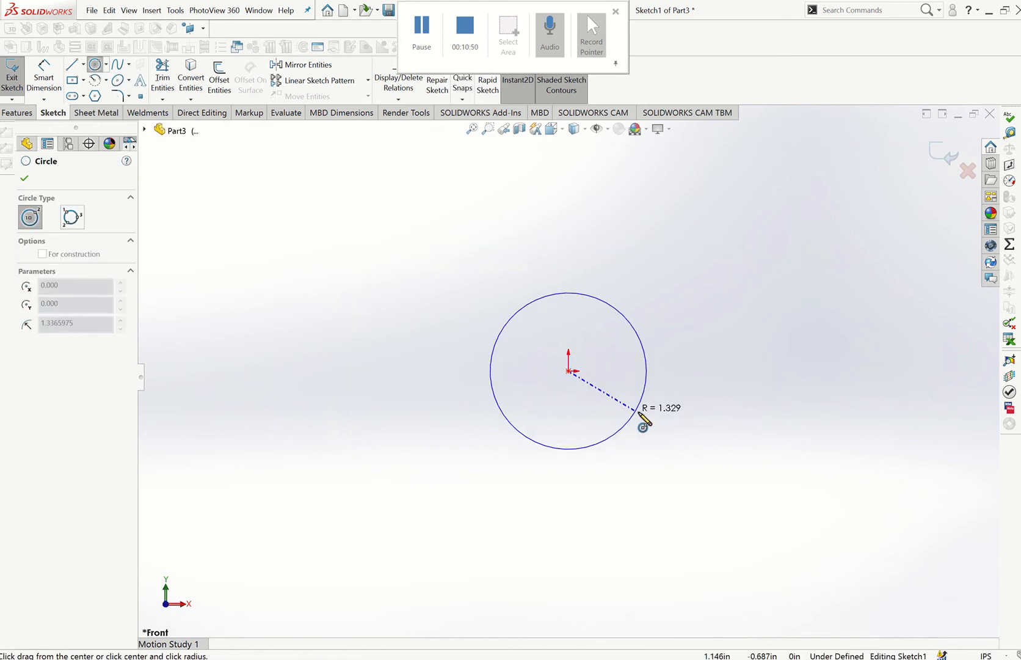
{"action": "left_click", "coordinate": [640, 418]}
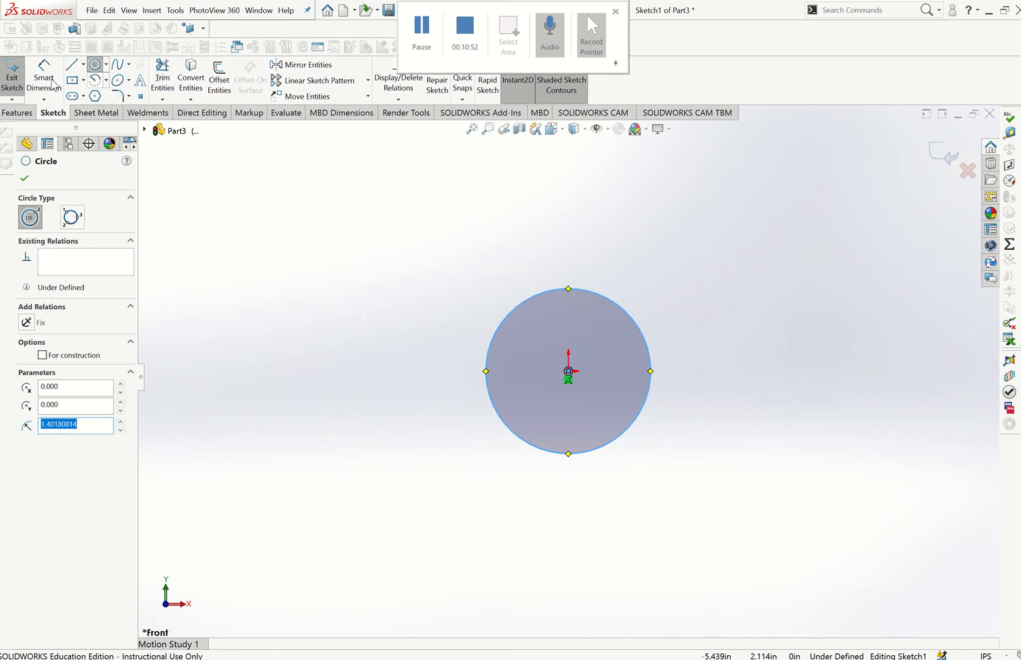
{"action": "left_click", "coordinate": [617, 304]}
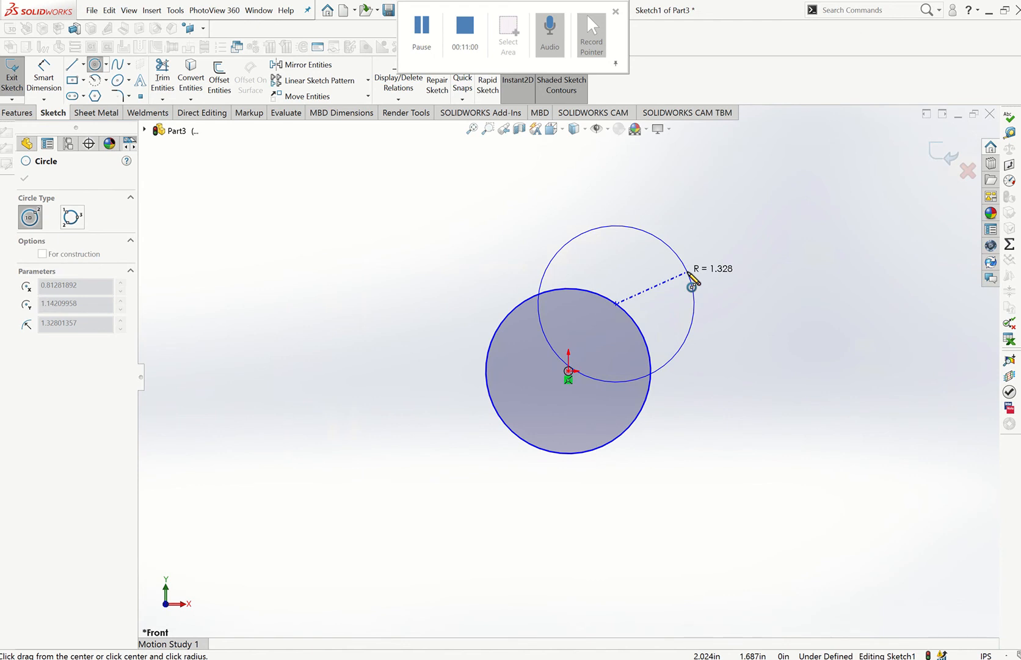
{"action": "key", "text": "Escape"}
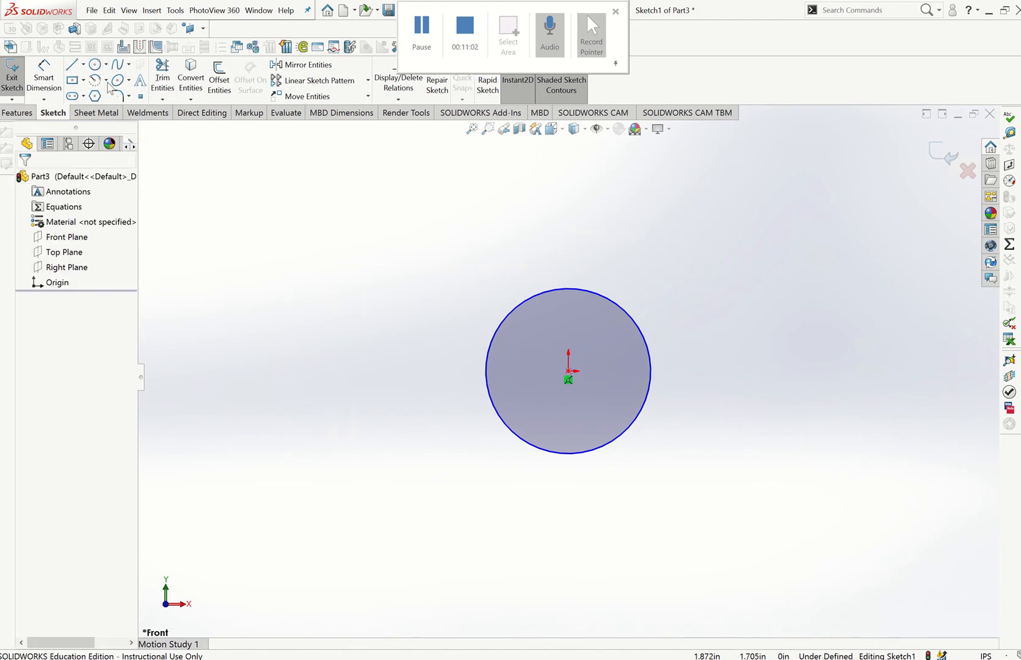
- Dimension the circle's diameter with Smart Dimension and set it to 3 in
{"action": "left_click", "coordinate": [43, 74]}
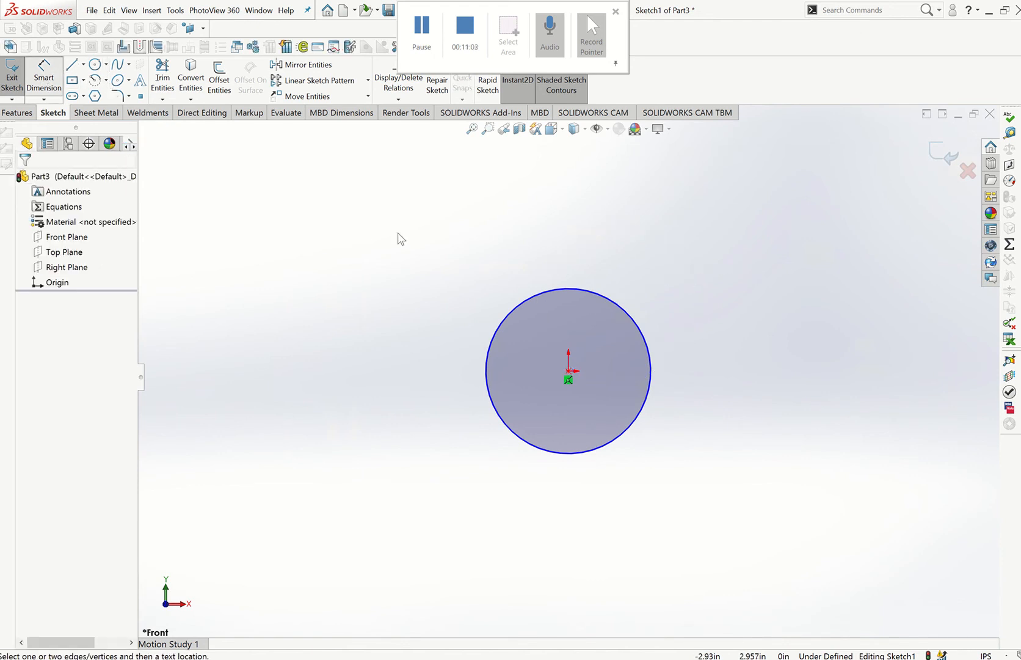
{"action": "left_click", "coordinate": [576, 290]}
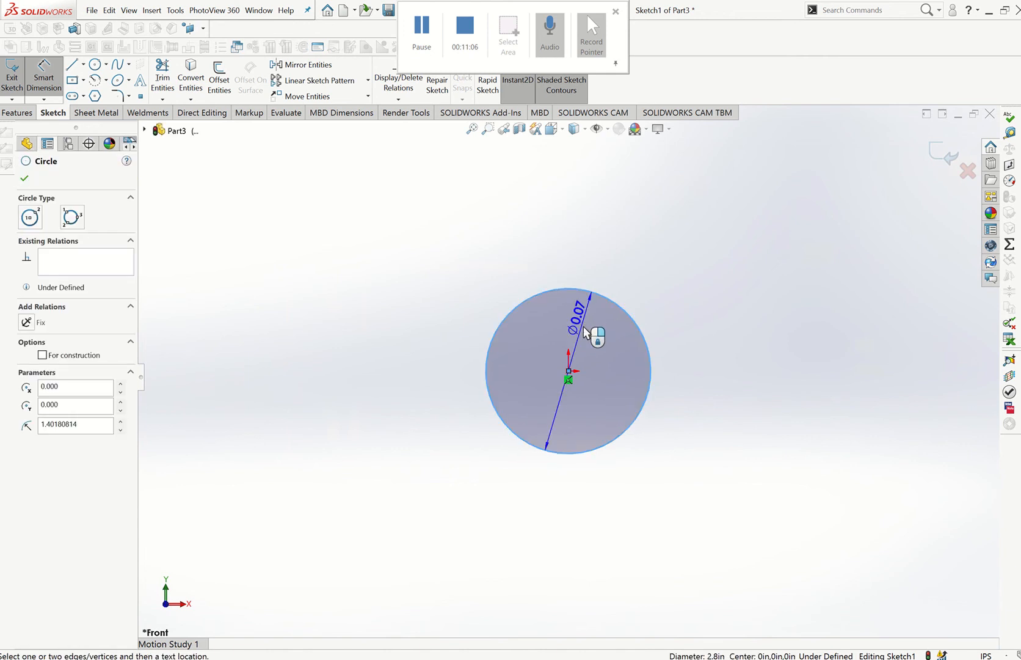
{"action": "left_click", "coordinate": [584, 333]}
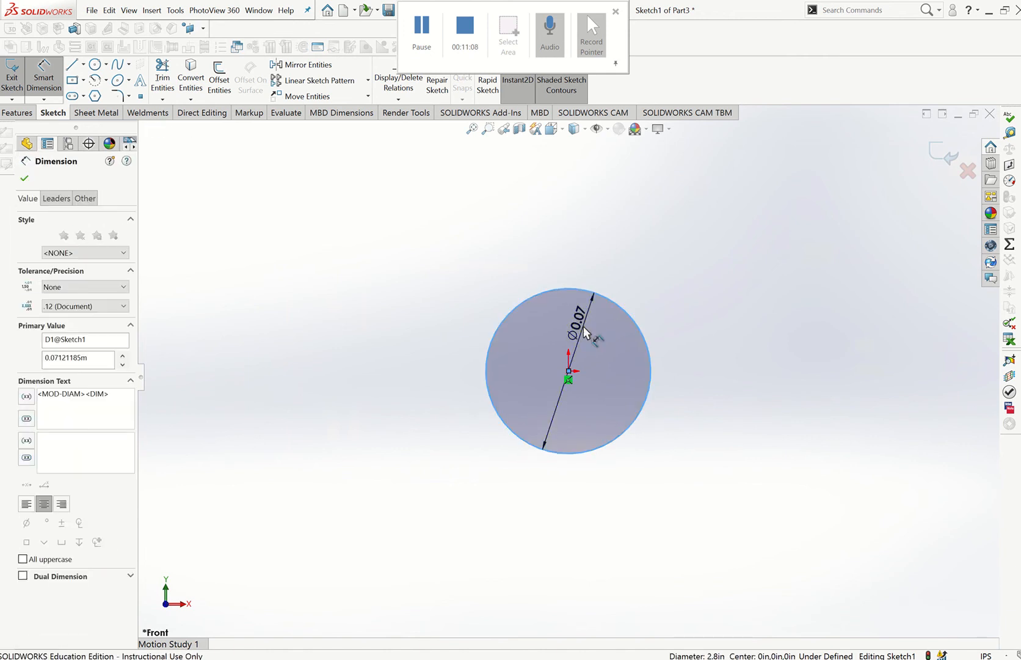
{"action": "type", "text": "3"}
{"action": "key", "text": "Return"}
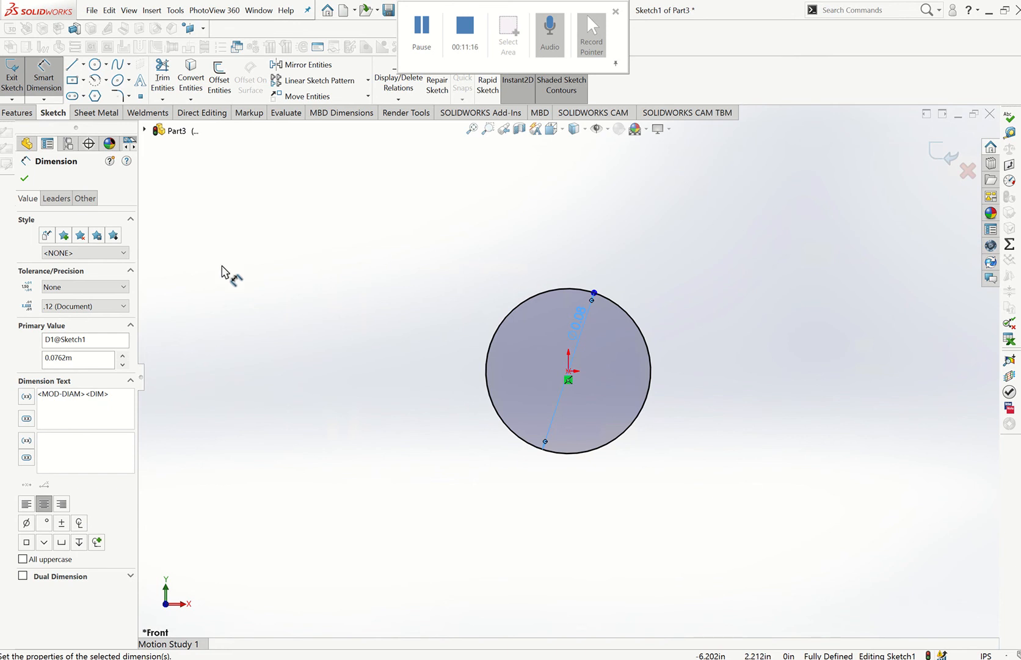
{"action": "left_click", "coordinate": [27, 179]}
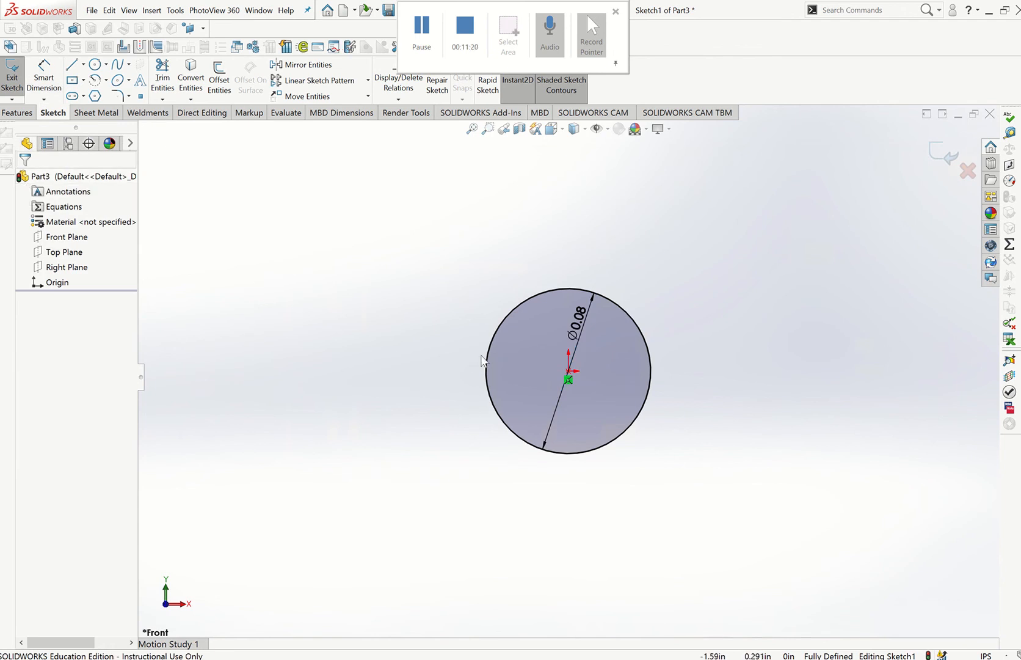
- Evaluate the Section Properties of the circle sketch, enlarge the report window and check the coordinate system choices
{"action": "left_click", "coordinate": [286, 113]}
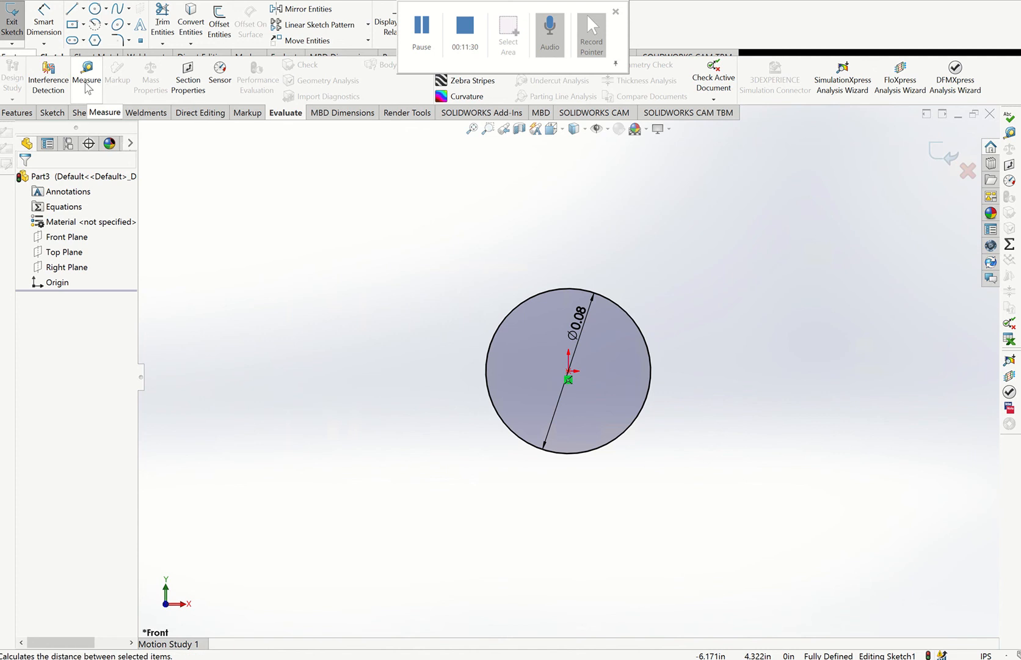
{"action": "left_click", "coordinate": [194, 96]}
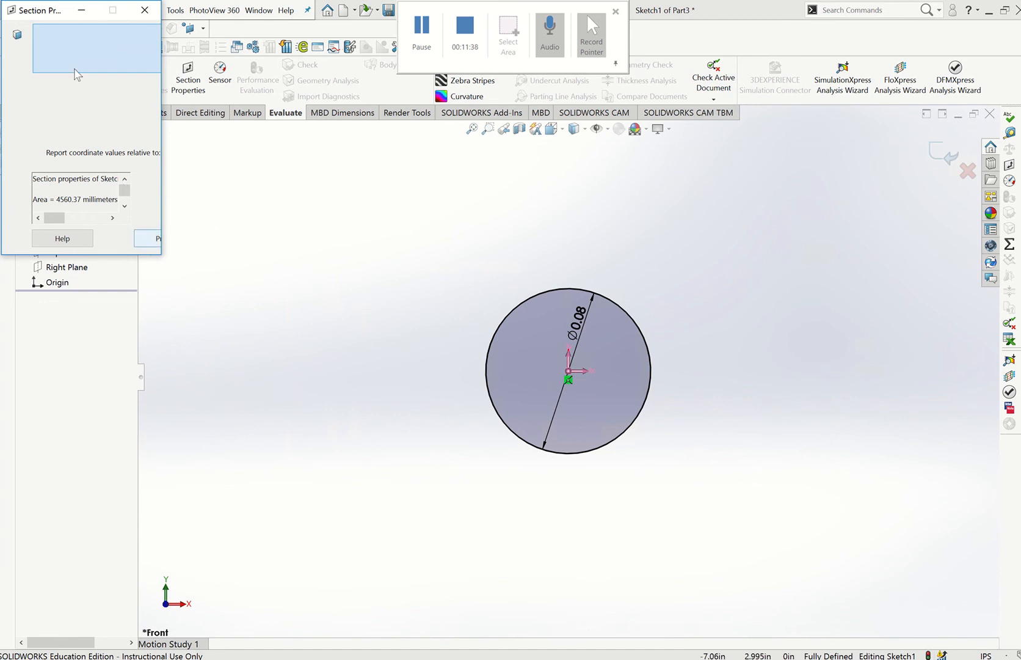
{"action": "left_click_drag", "start_coordinate": [102, 13], "coordinate": [250, 123]}
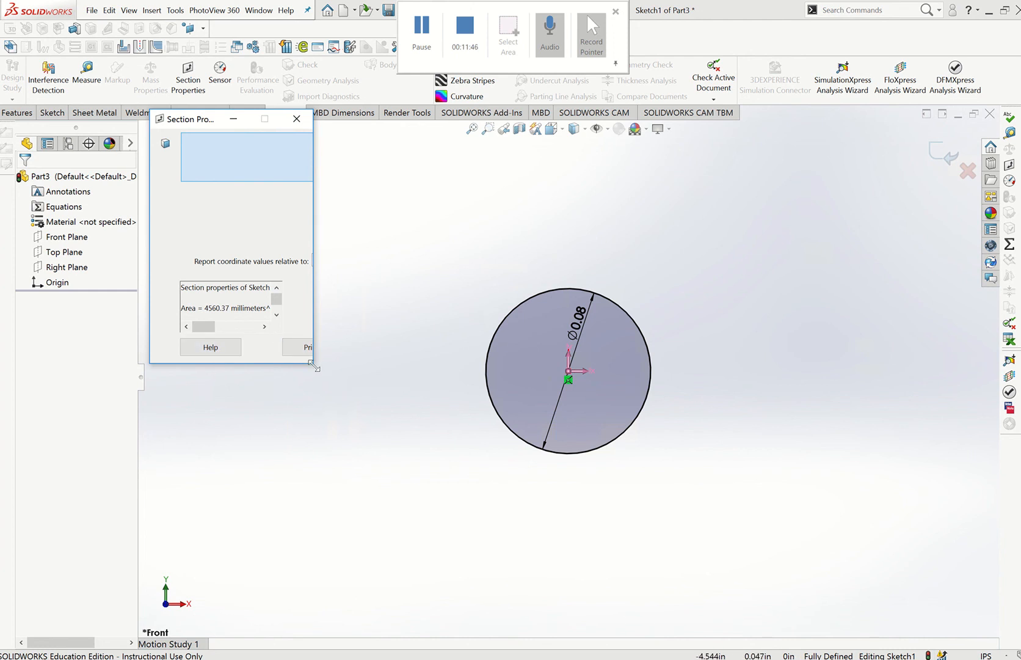
{"action": "left_click_drag", "start_coordinate": [313, 363], "coordinate": [570, 513]}
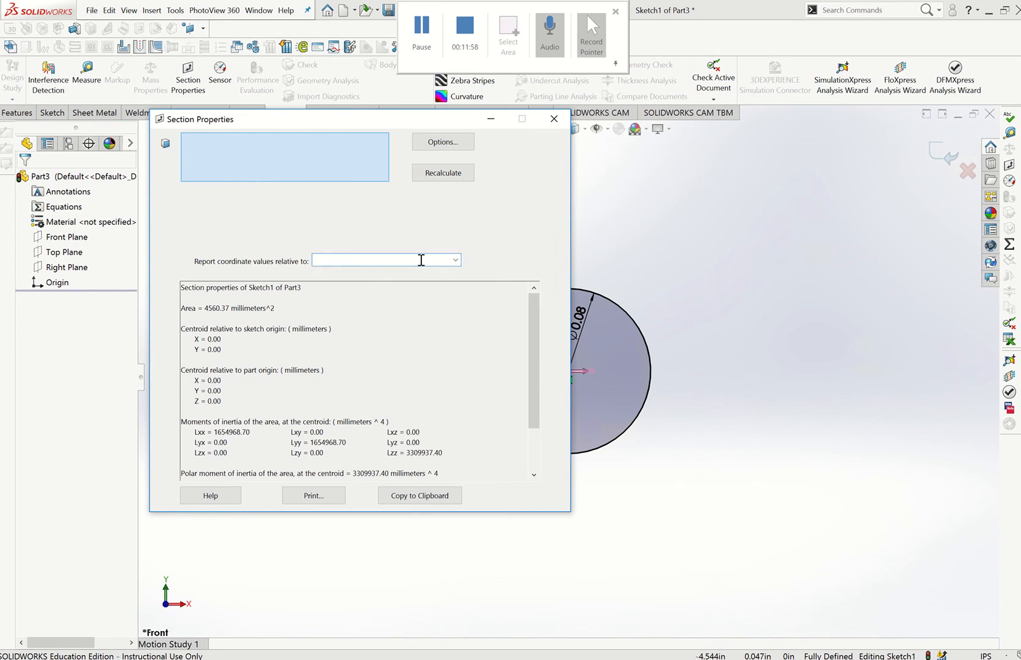
{"action": "left_click", "coordinate": [455, 261]}
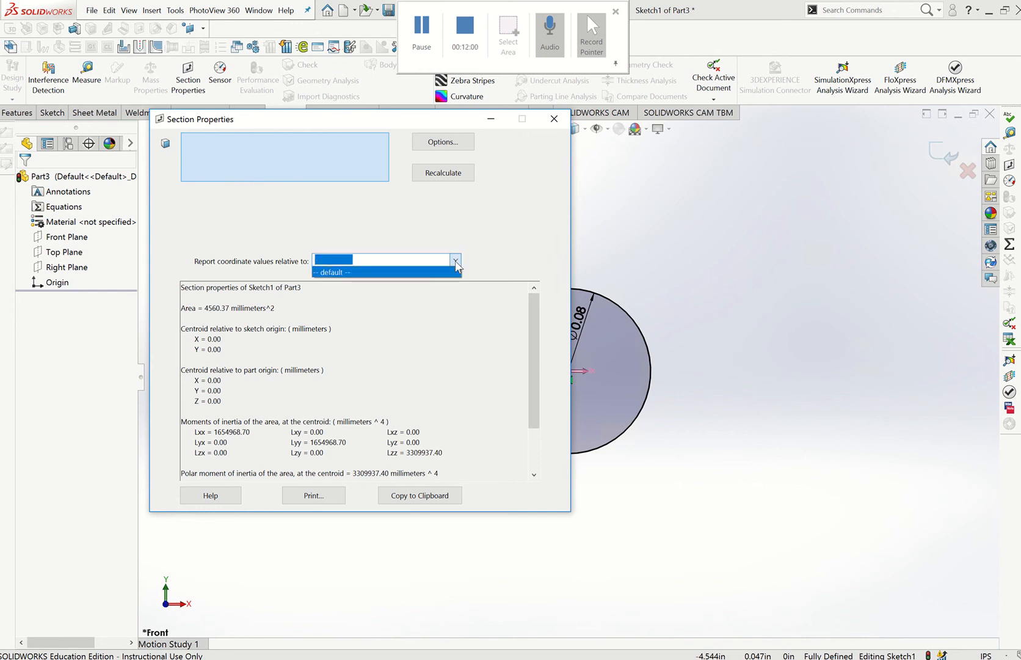
{"action": "left_click", "coordinate": [456, 261]}
- Switch the section property report to custom settings with length units in Inches
{"action": "left_click", "coordinate": [454, 146]}
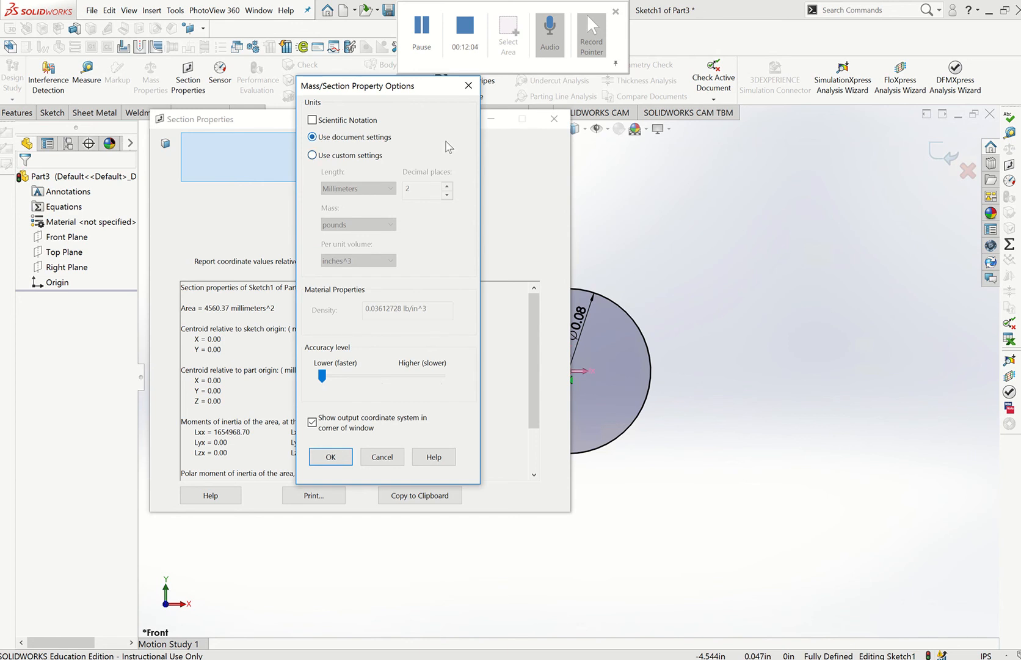
{"action": "left_click", "coordinate": [312, 155]}
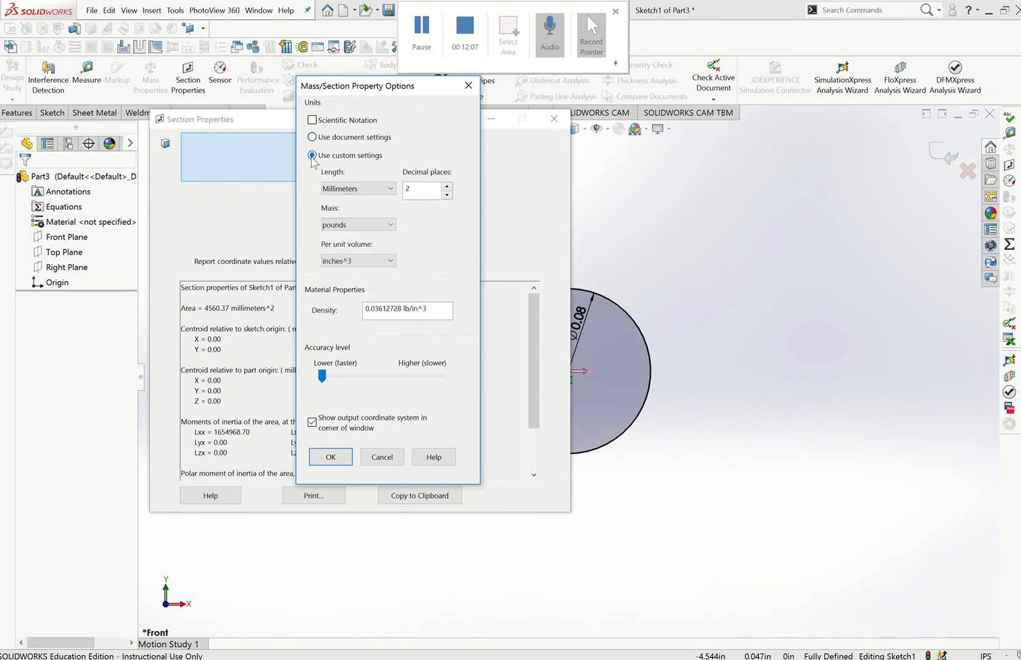
{"action": "left_click", "coordinate": [389, 188]}
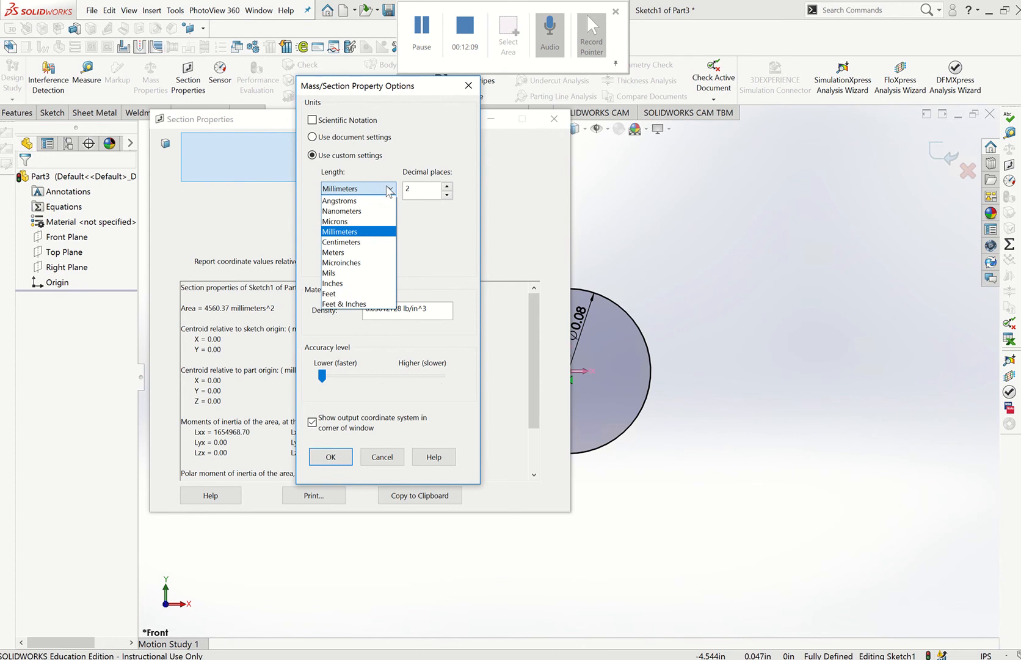
{"action": "left_click", "coordinate": [343, 284]}
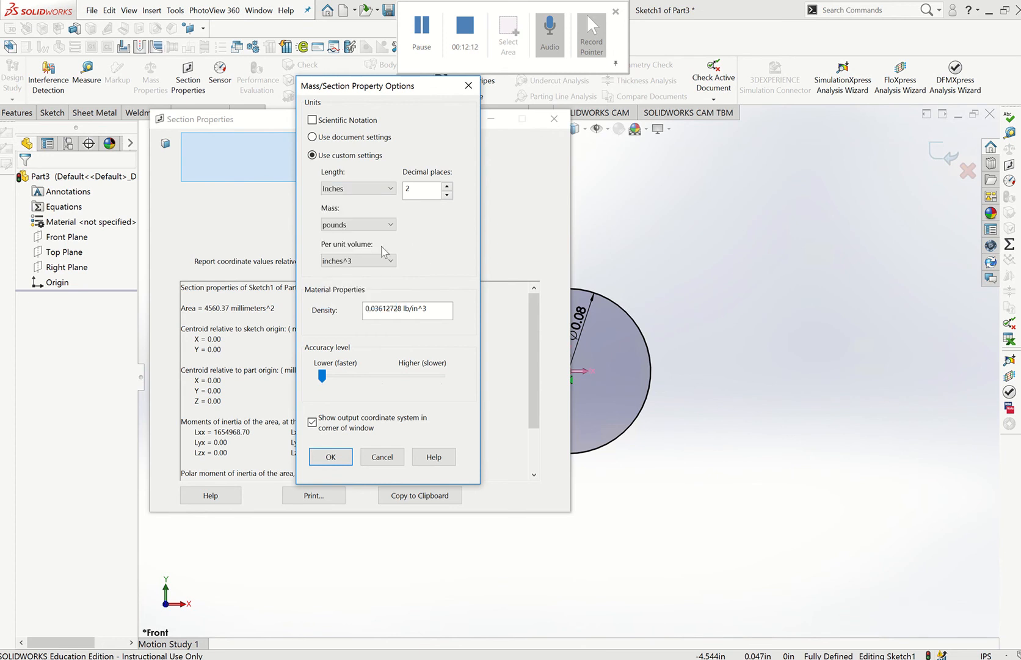
{"action": "left_click", "coordinate": [329, 458]}
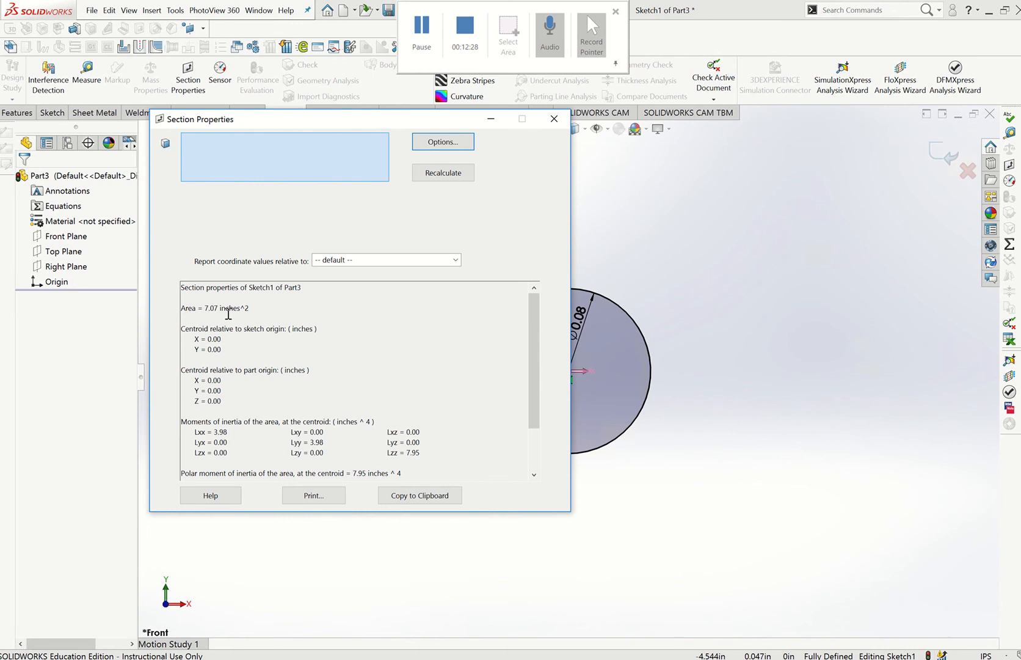
- Open a blank workbook in Excel and enter D in A1, 3 in B1 and Area in A2
{"action": "key", "text": "super"}
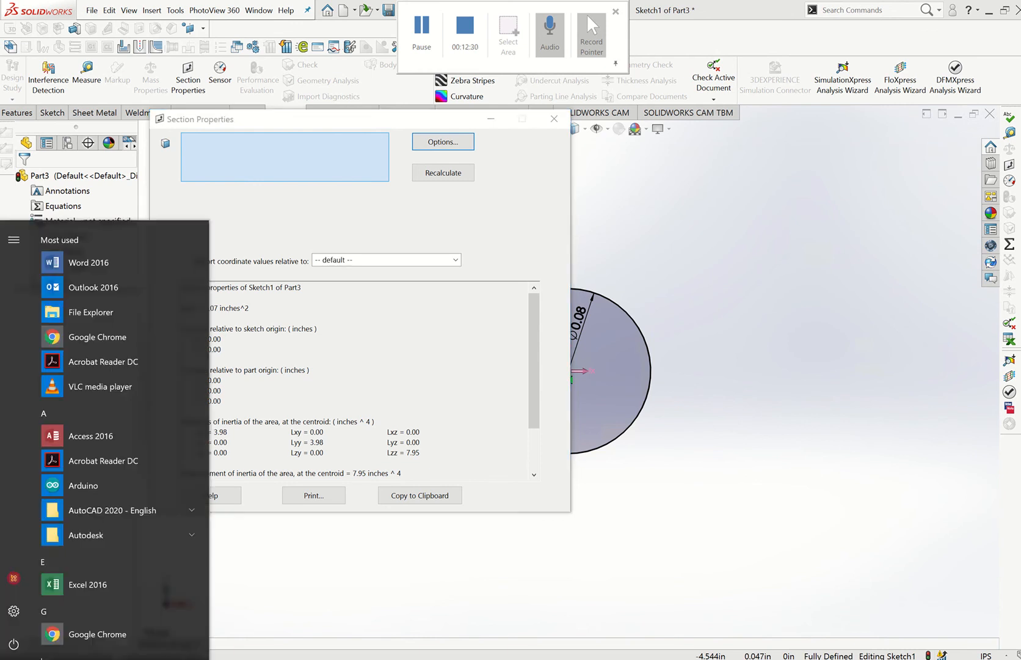
{"action": "left_click", "coordinate": [54, 595]}
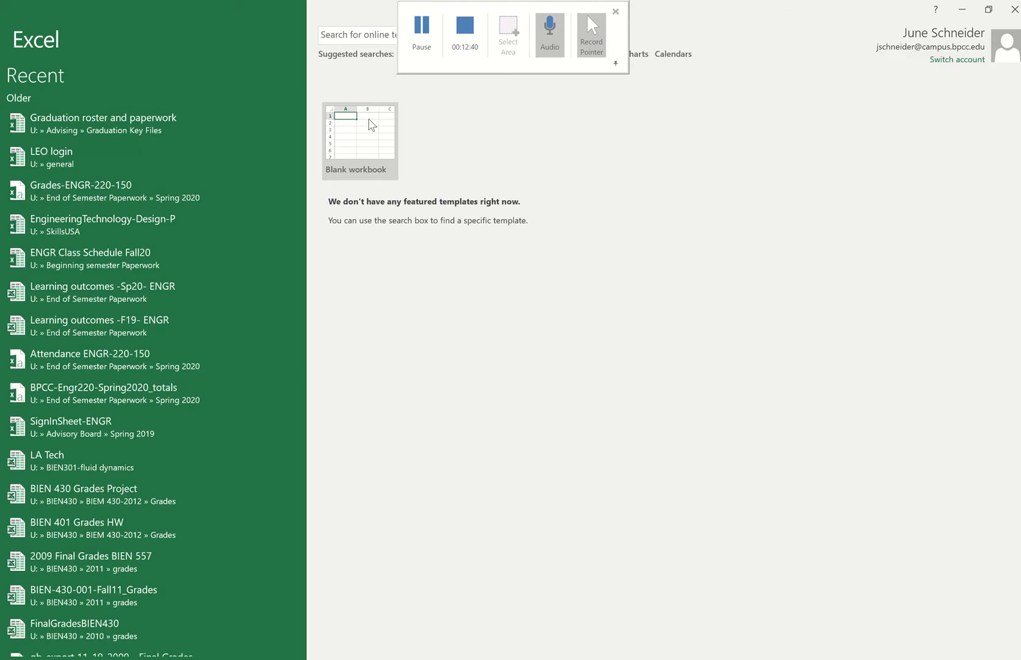
{"action": "left_click", "coordinate": [359, 119]}
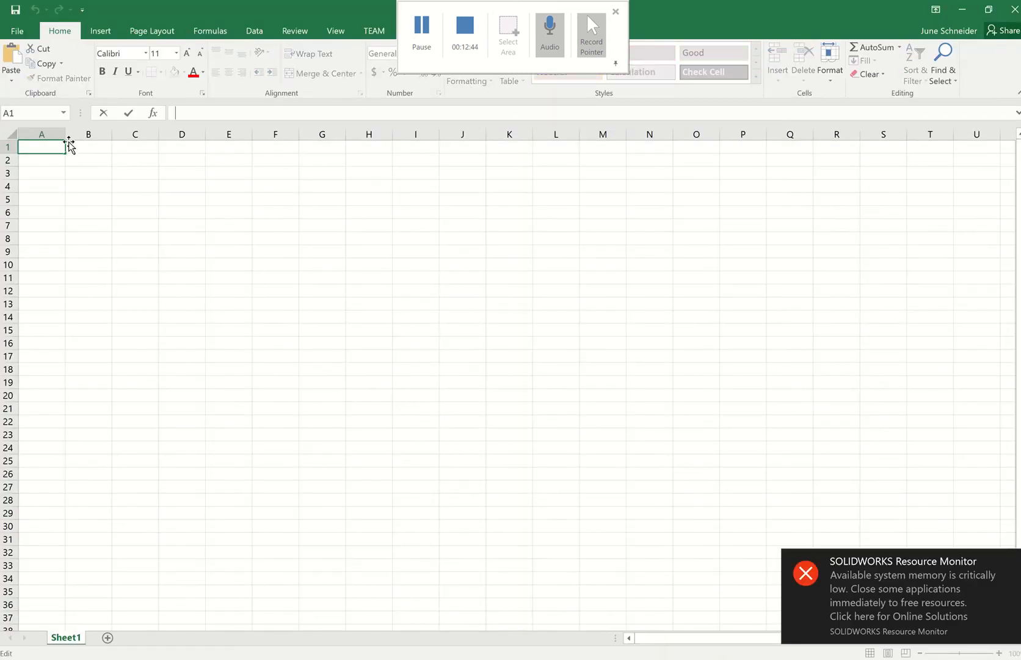
{"action": "type", "text": "D"}
{"action": "left_click", "coordinate": [79, 148]}
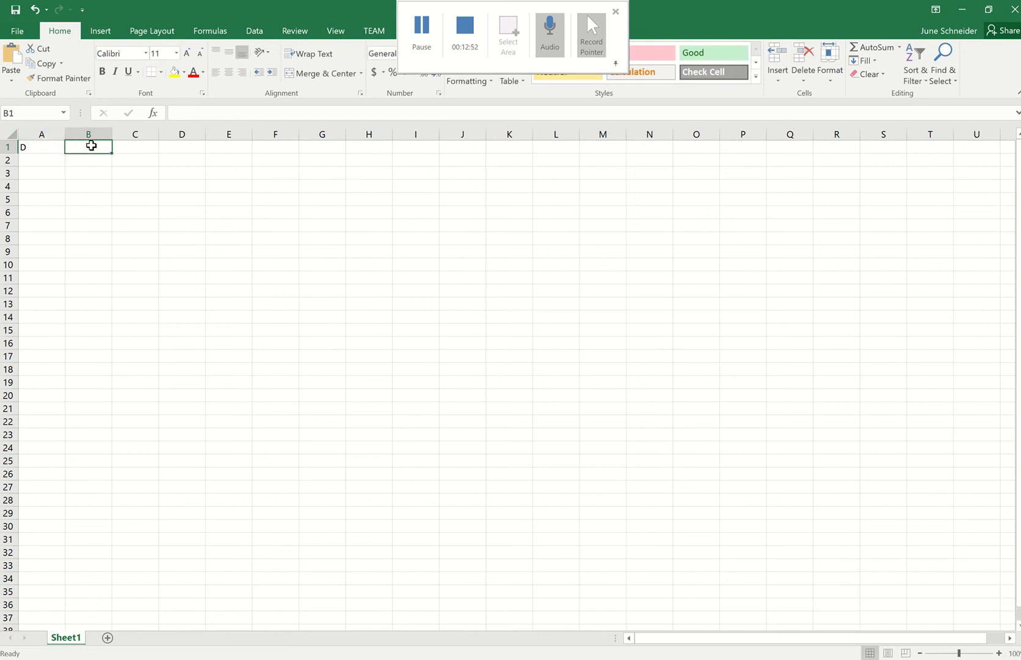
{"action": "type", "text": "3"}
{"action": "left_click", "coordinate": [53, 161]}
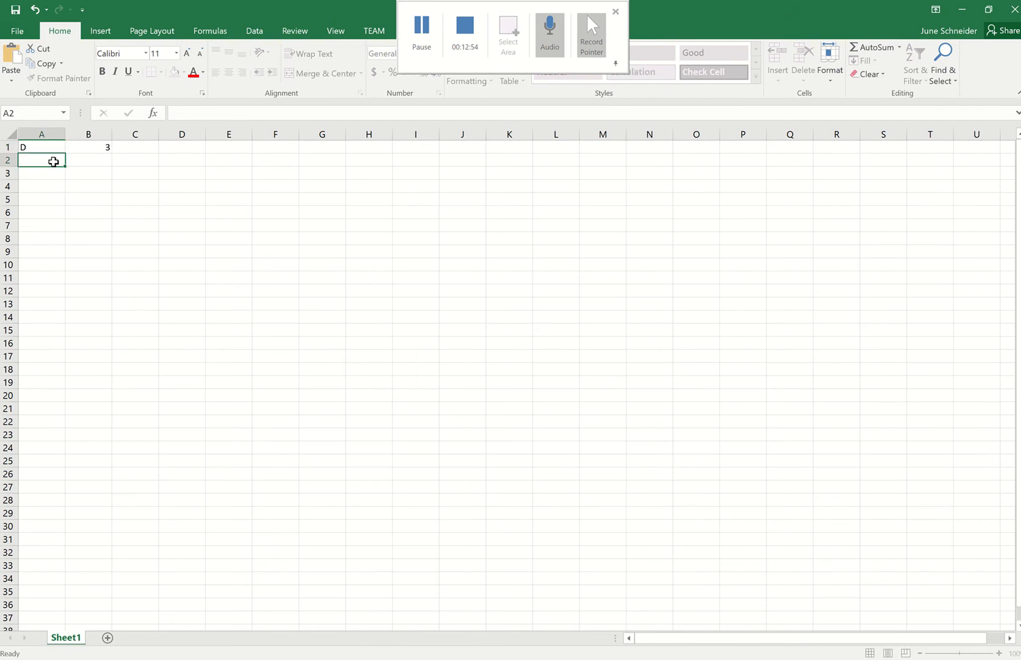
{"action": "type", "text": "Area"}
- Enter the circle area formula =pi()*b1^2/4 in cell B2, based on the diameter in B1
{"action": "left_click", "coordinate": [100, 162]}
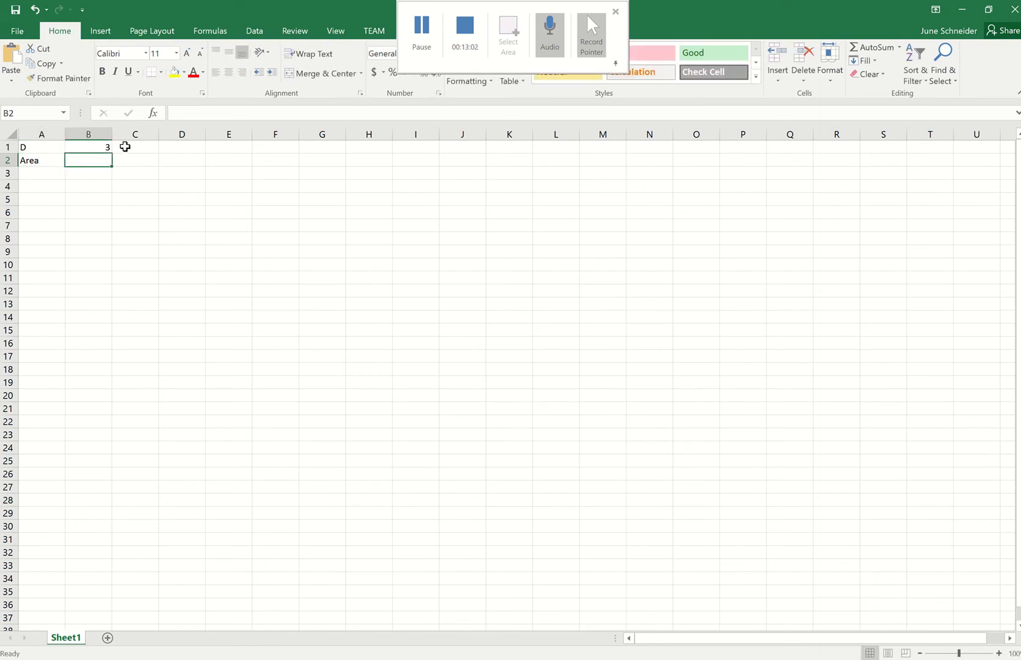
{"action": "left_click", "coordinate": [185, 111]}
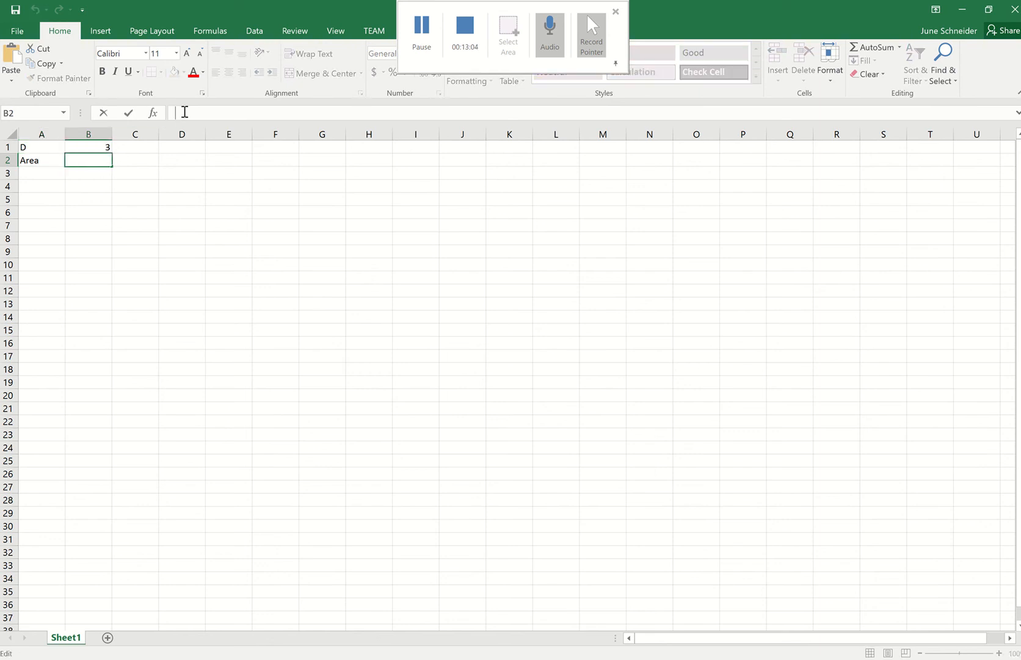
{"action": "type", "text": "="}
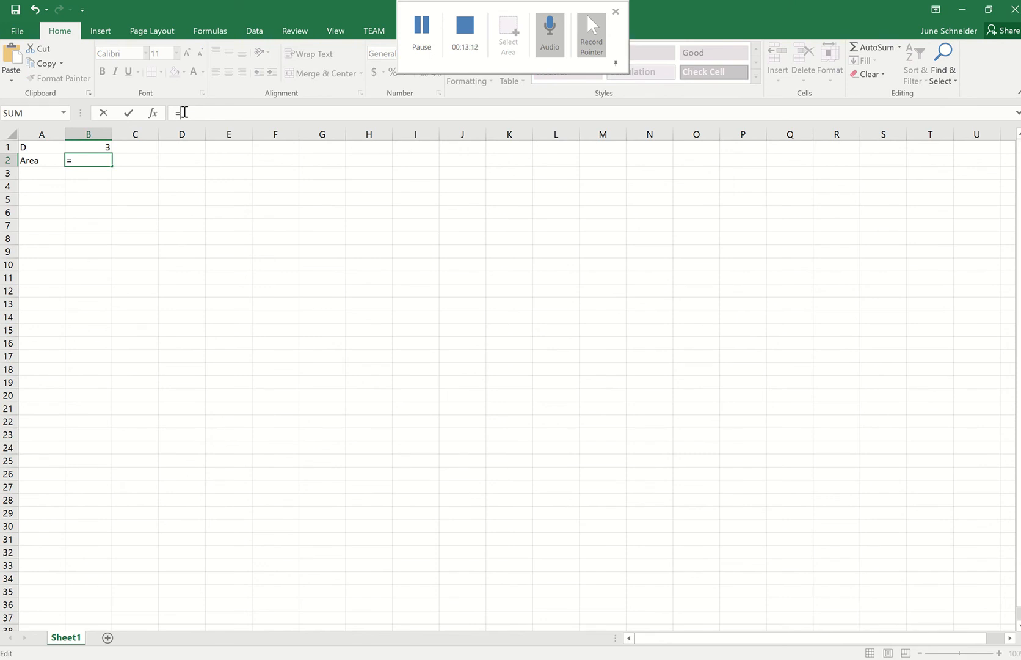
{"action": "type", "text": "pi()*"}
{"action": "left_click", "coordinate": [98, 147]}
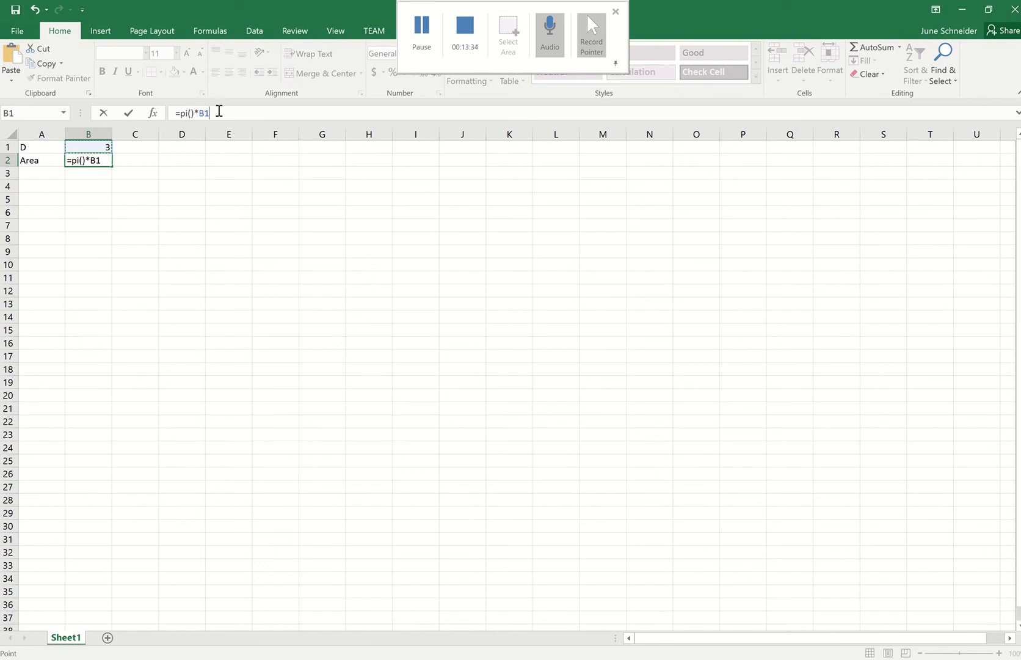
{"action": "key", "text": "BackSpace"}
{"action": "key", "text": "Escape"}
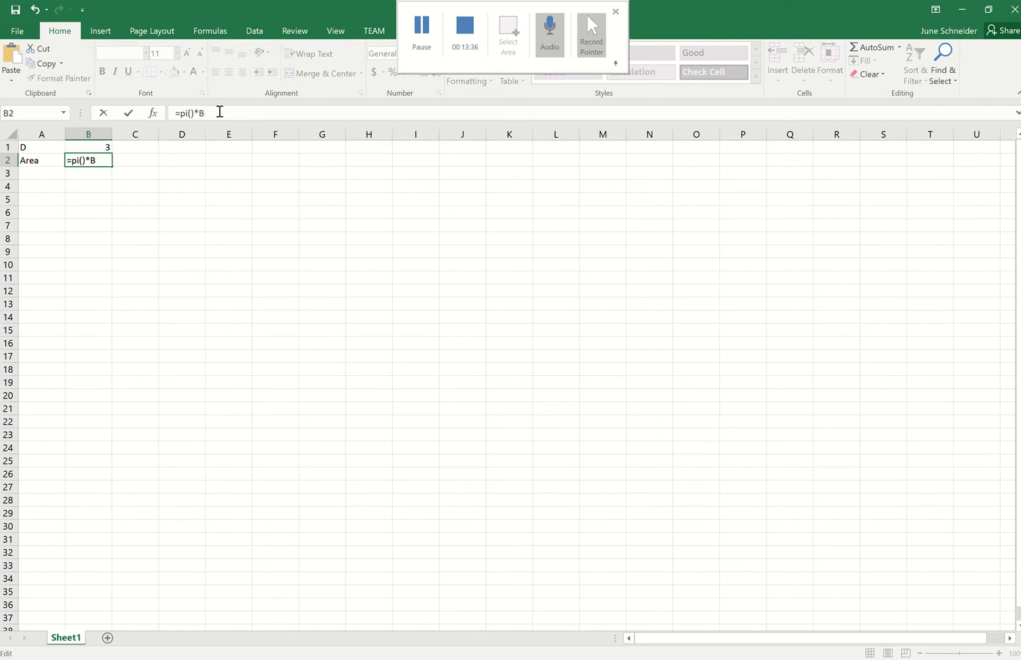
{"action": "type", "text": "b1^2"}
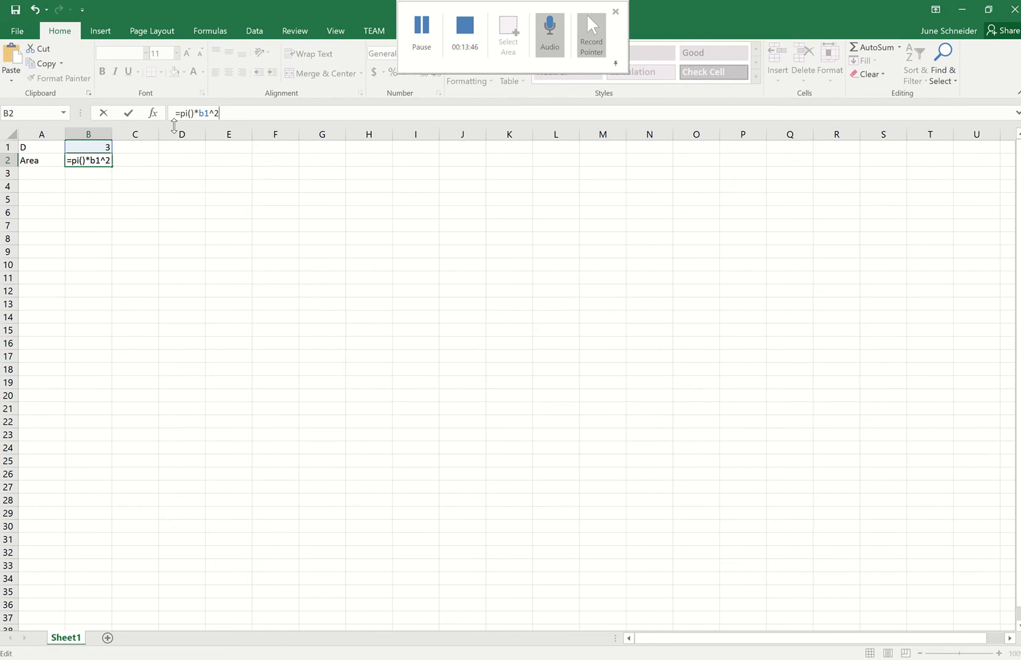
{"action": "type", "text": "/4"}
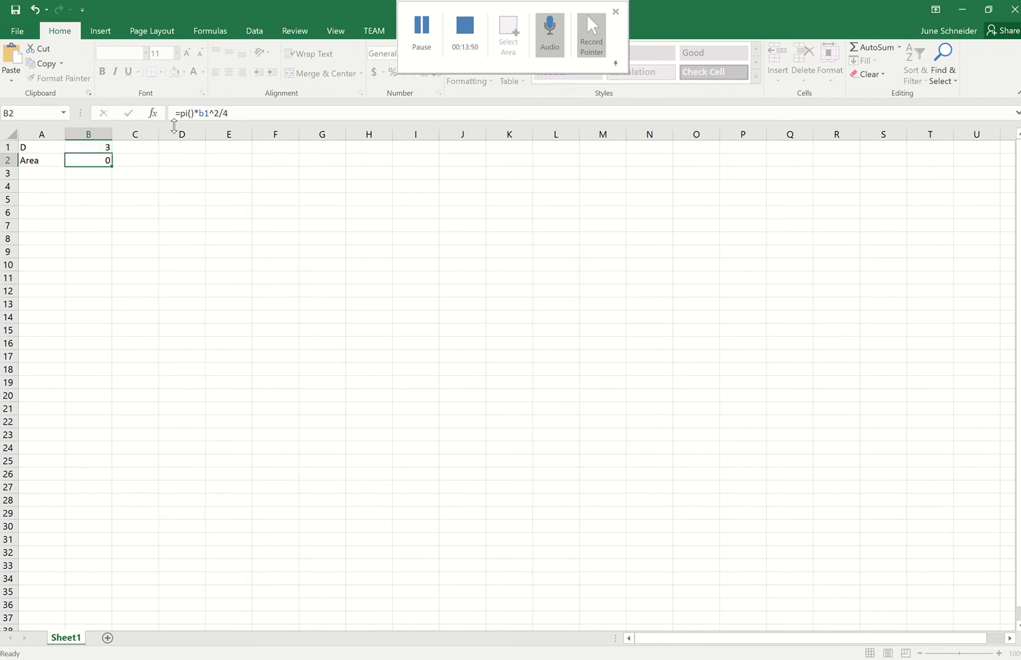
{"action": "key", "text": "Return"}
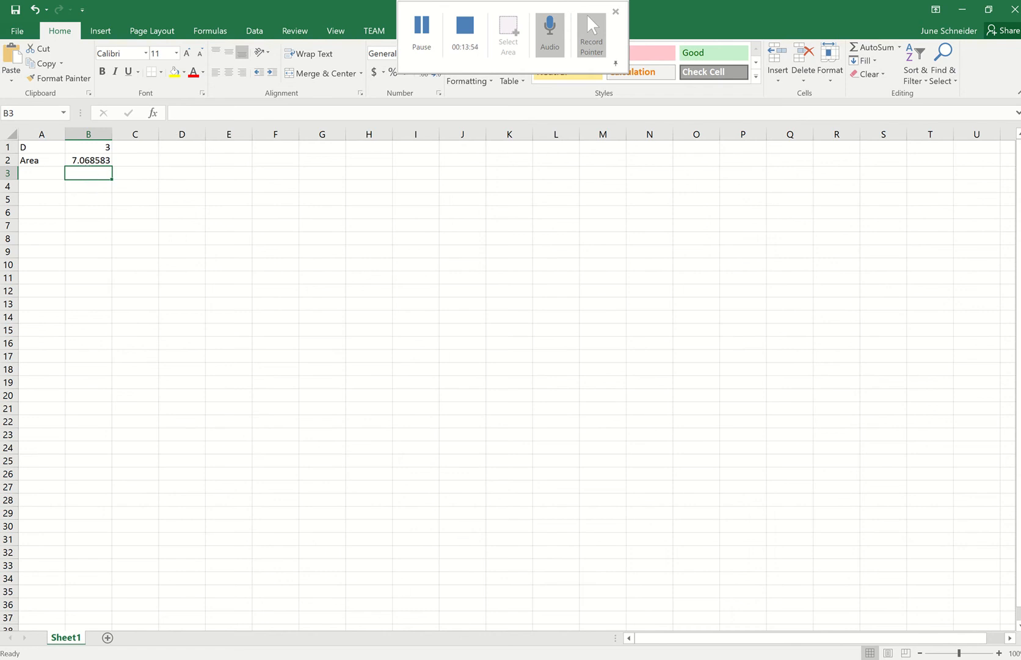
- Switch back to the Part3 sketch in SOLIDWORKS, compare its reported section properties and close the report
{"action": "left_click", "coordinate": [318, 659]}
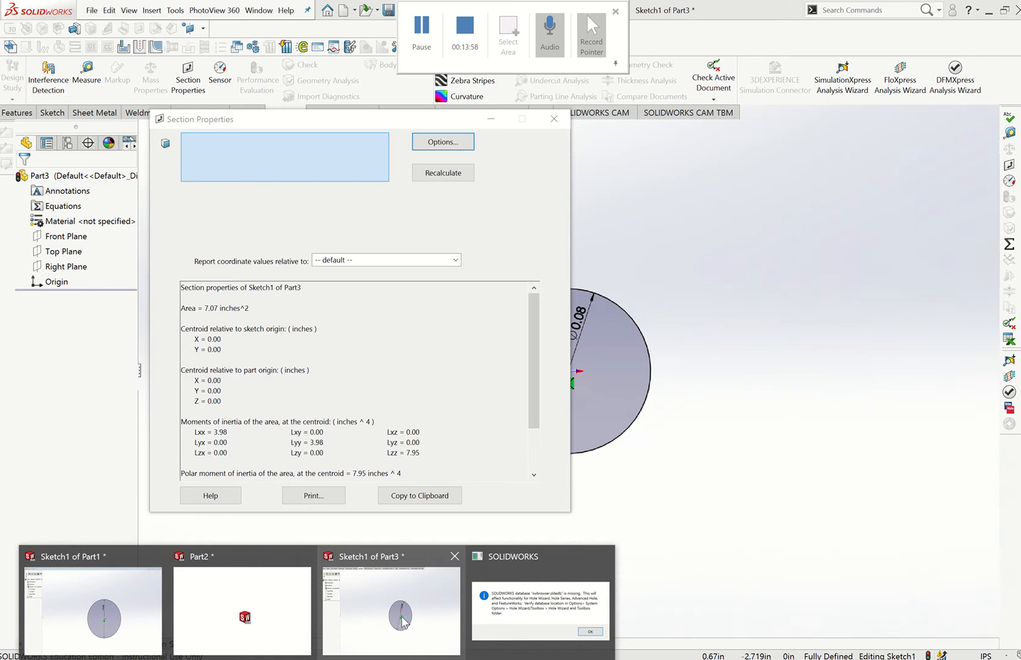
{"action": "left_click", "coordinate": [403, 622]}
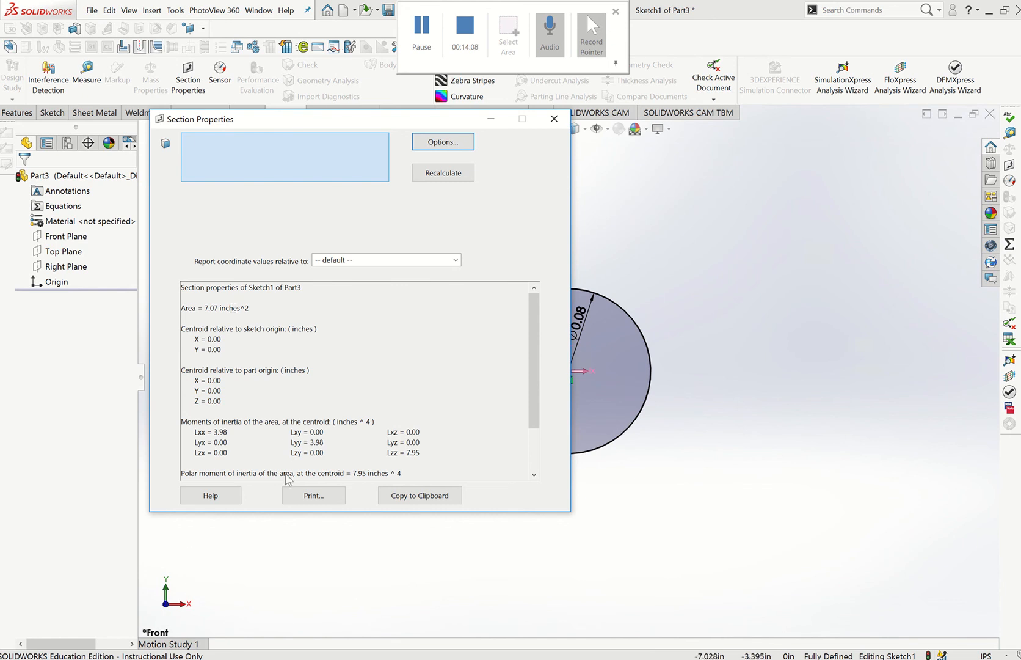
{"action": "left_click", "coordinate": [425, 41]}
{"action": "left_click", "coordinate": [421, 34]}
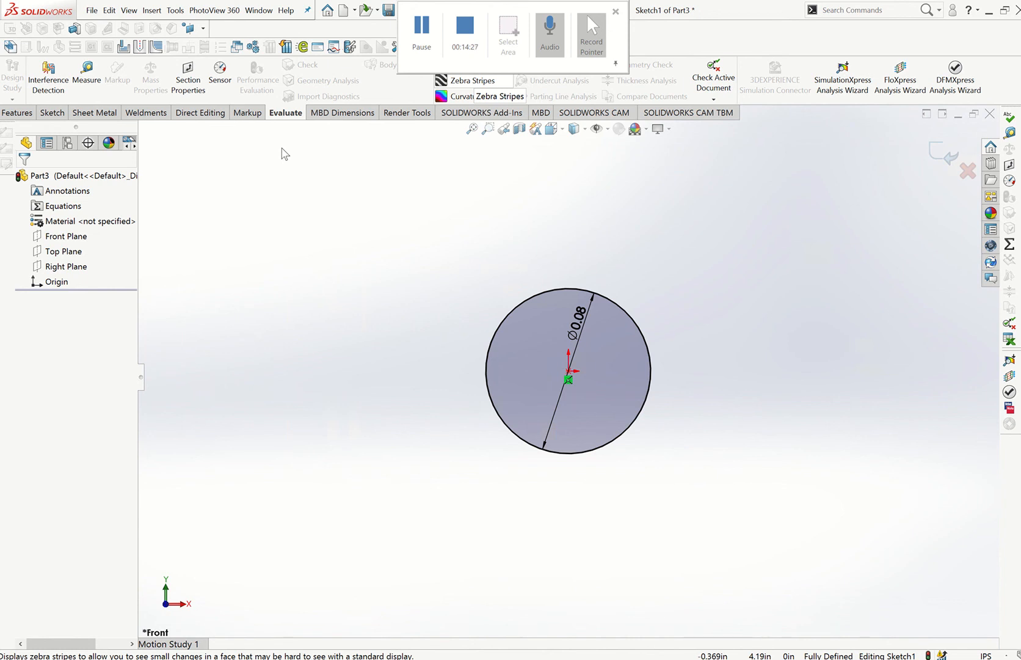
{"action": "left_click", "coordinate": [92, 11]}
{"action": "left_click", "coordinate": [105, 29]}
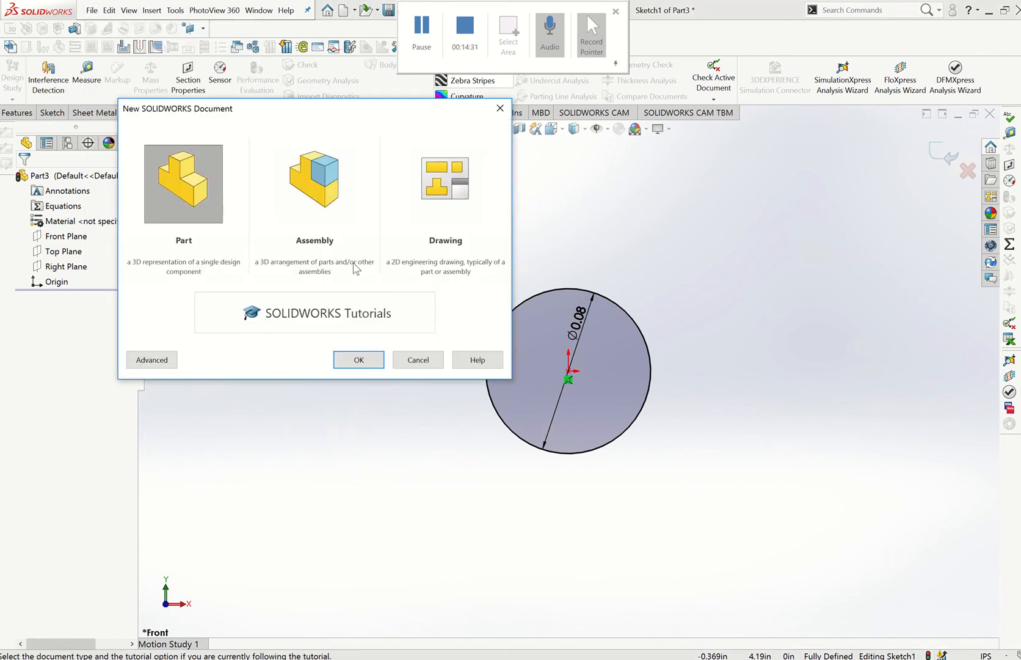
{"action": "left_click", "coordinate": [418, 360]}
{"action": "left_click", "coordinate": [92, 11]}
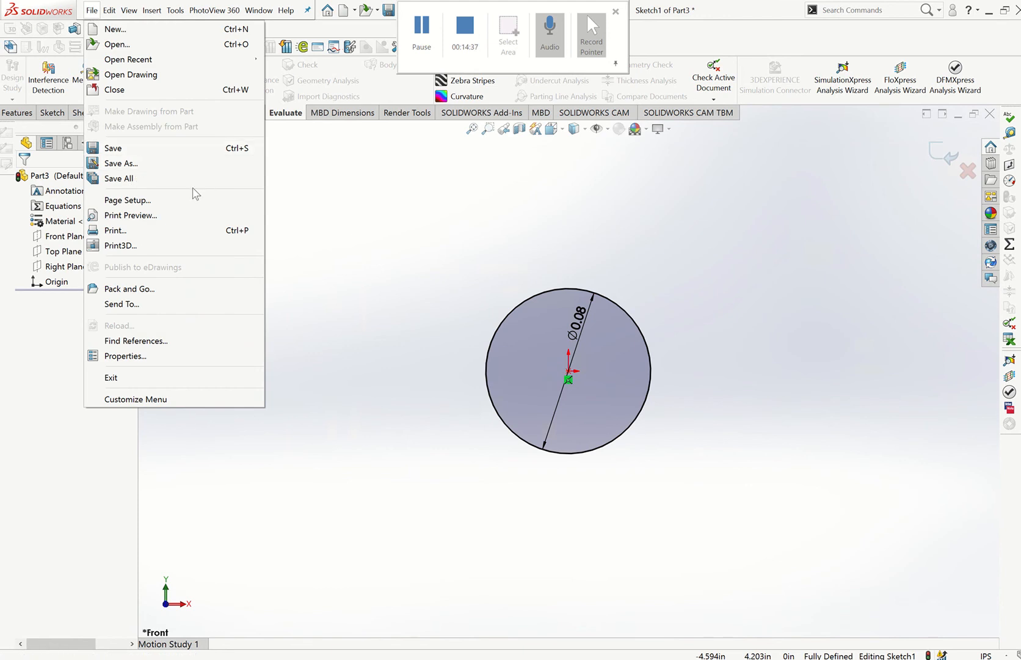
{"action": "left_click", "coordinate": [153, 174]}
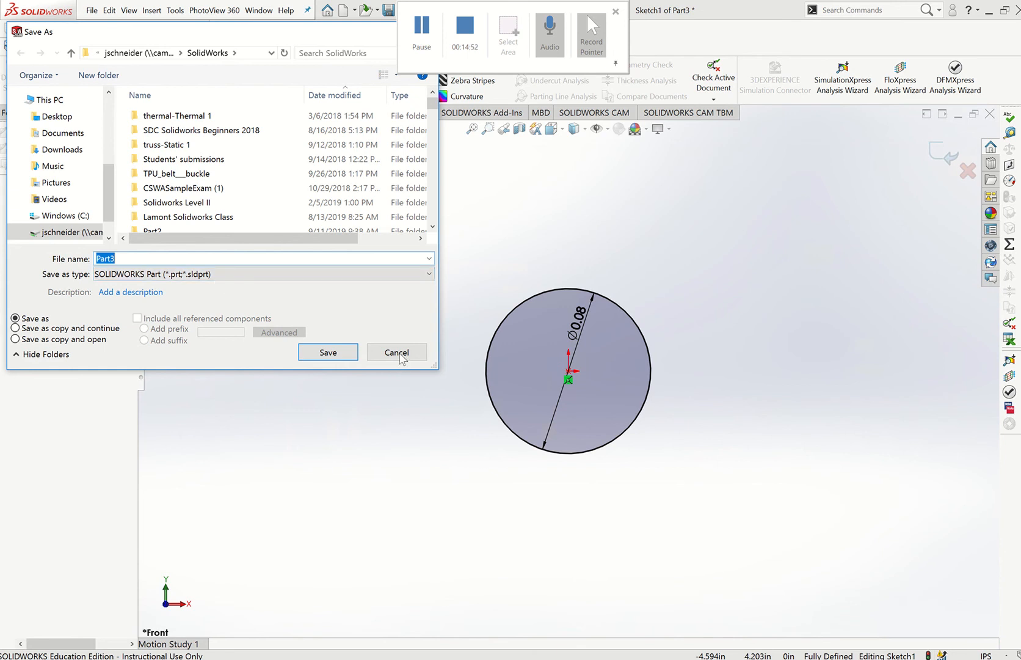
{"action": "left_click", "coordinate": [398, 354]}
- Create a new part document, accept the template message and dismiss the memory notification
{"action": "left_click", "coordinate": [92, 11]}
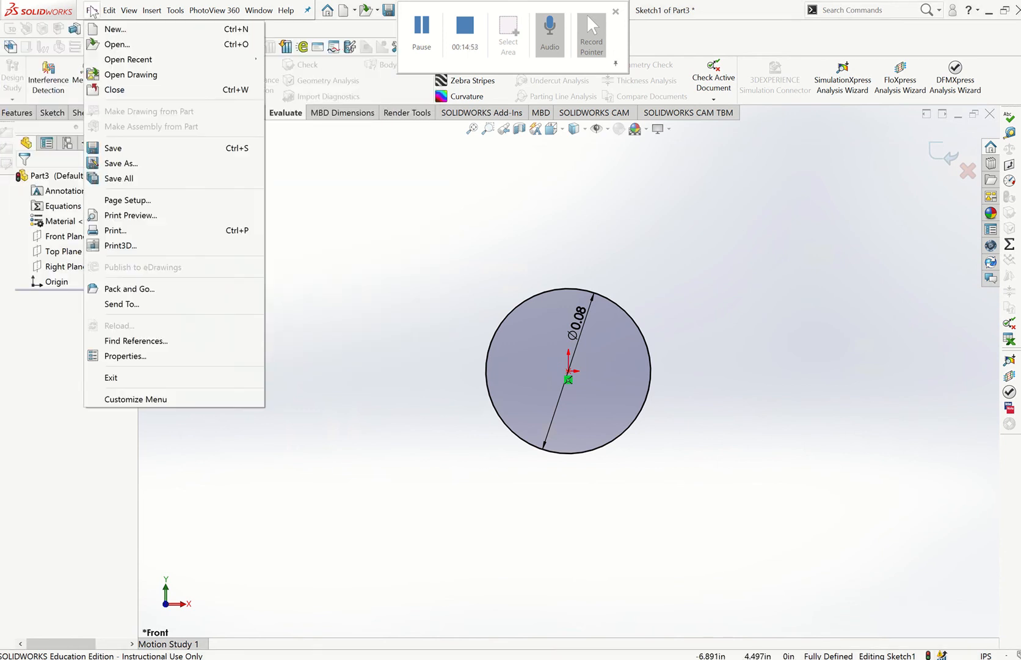
{"action": "left_click", "coordinate": [114, 30]}
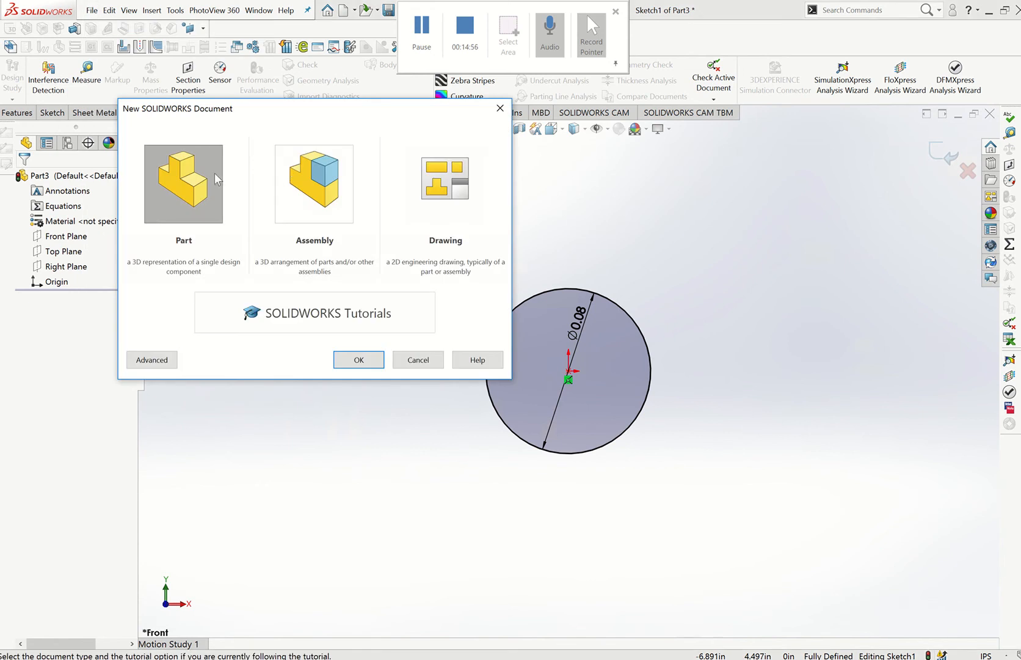
{"action": "left_click", "coordinate": [362, 361]}
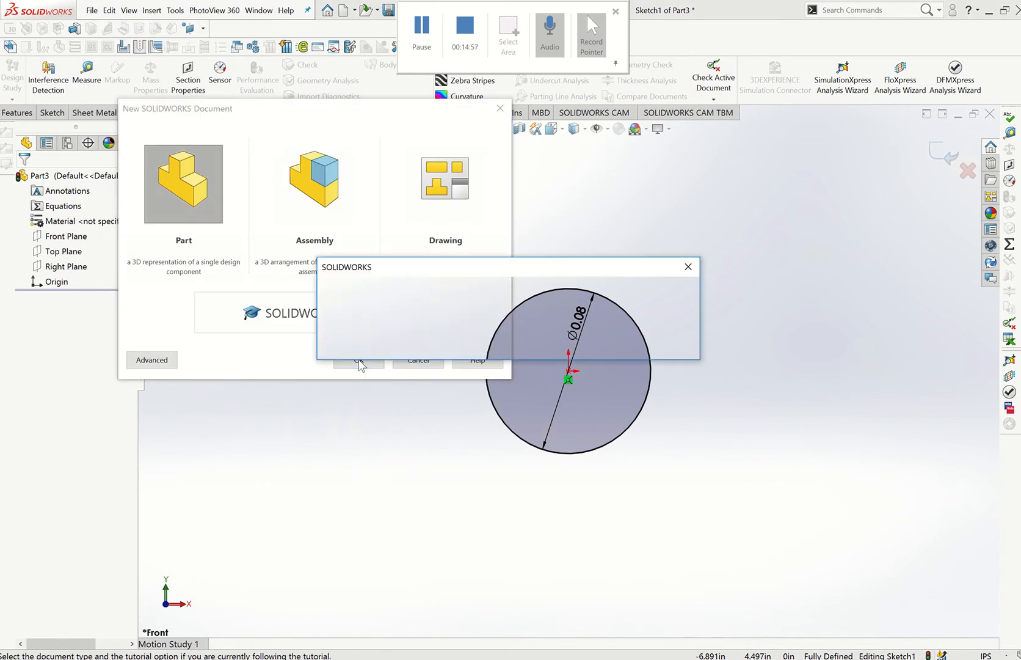
{"action": "left_click", "coordinate": [621, 346]}
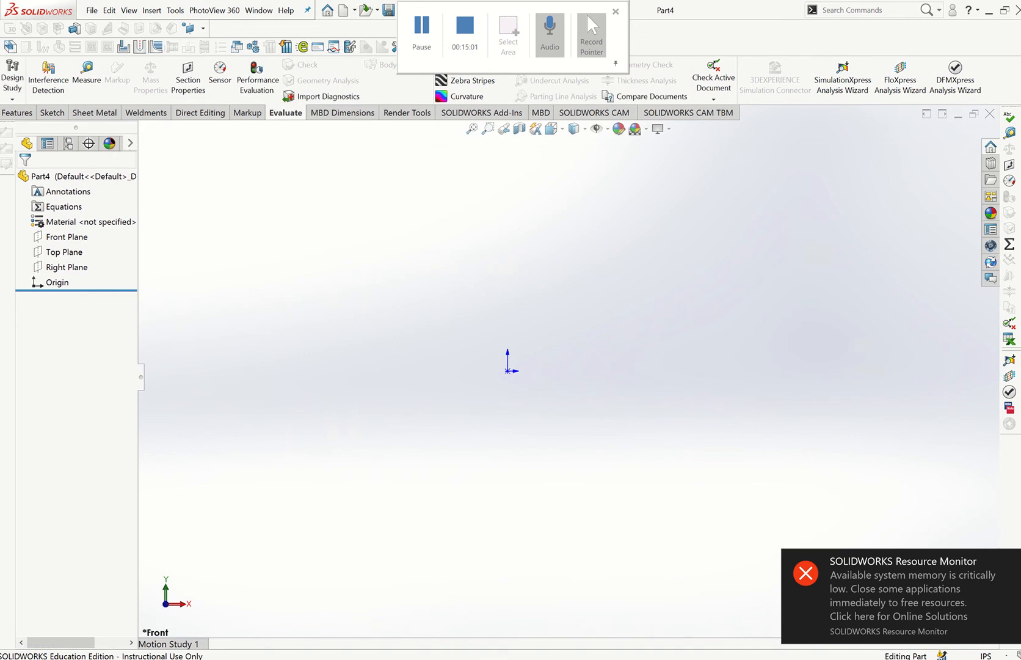
{"action": "left_click", "coordinate": [1016, 564]}
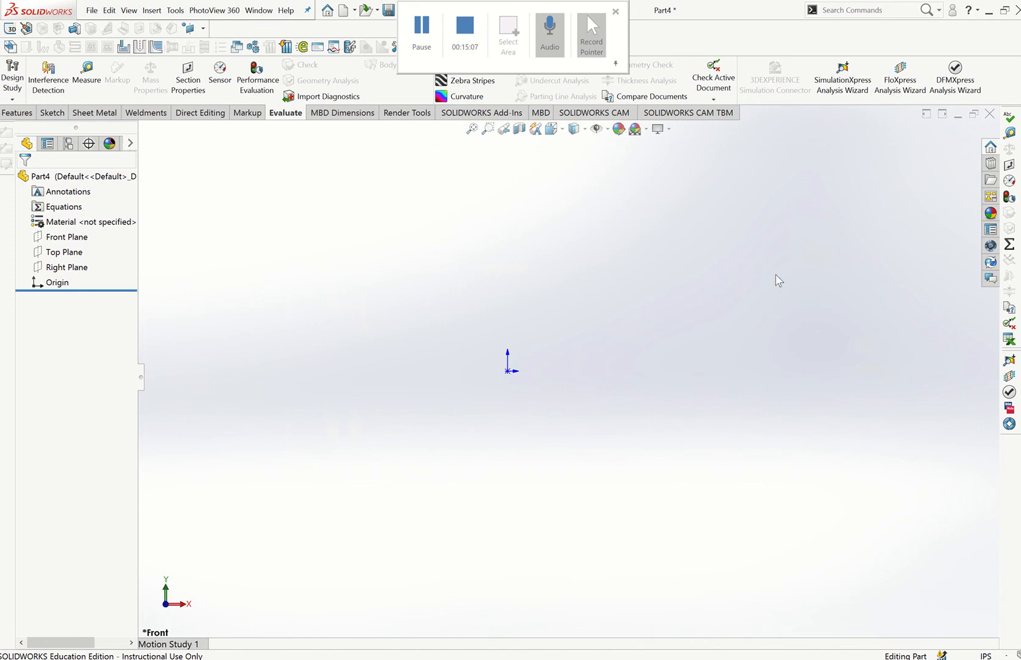
- Restore the document windows from full size and move the Part4 and Part3 windows apart
{"action": "left_click", "coordinate": [975, 116]}
{"action": "left_click_drag", "start_coordinate": [778, 128], "coordinate": [754, 190]}
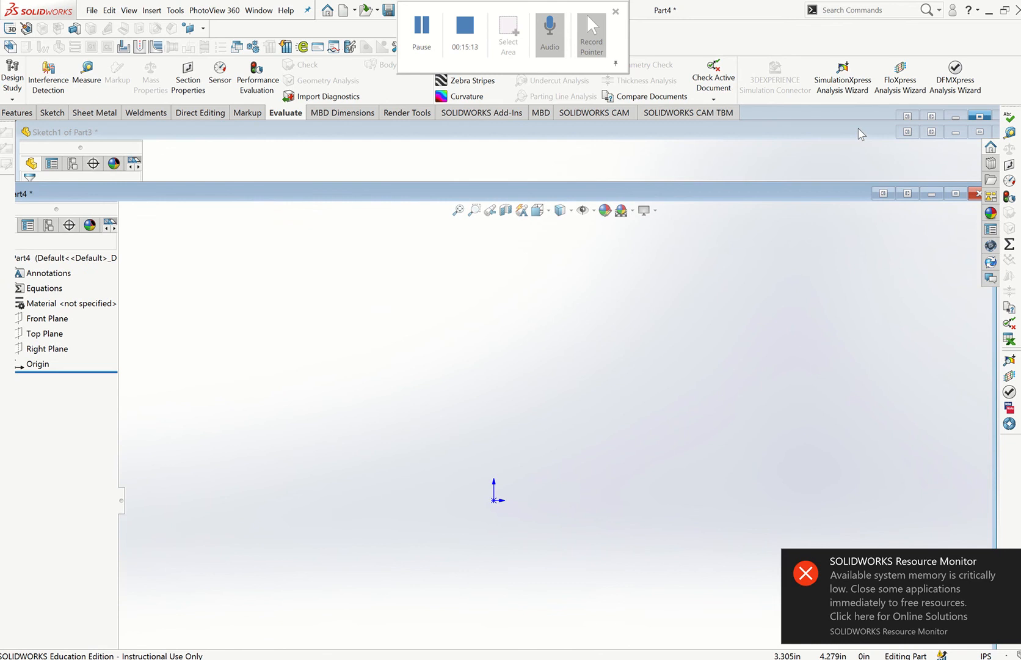
{"action": "left_click_drag", "start_coordinate": [805, 137], "coordinate": [752, 144]}
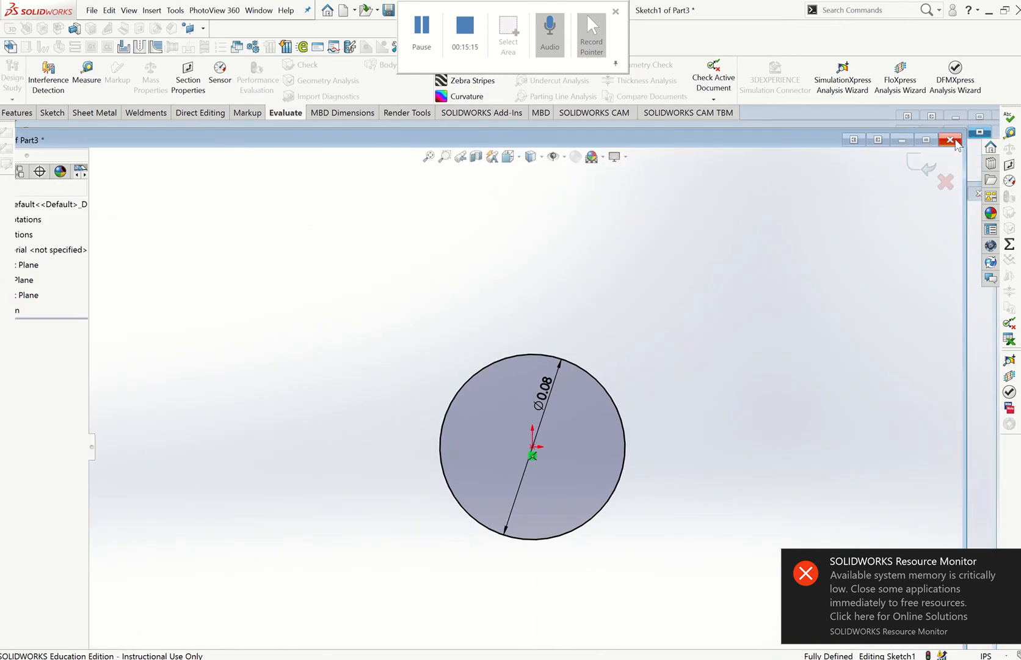
- Close the Part3 and Part2 documents without saving their changes
{"action": "left_click", "coordinate": [951, 141]}
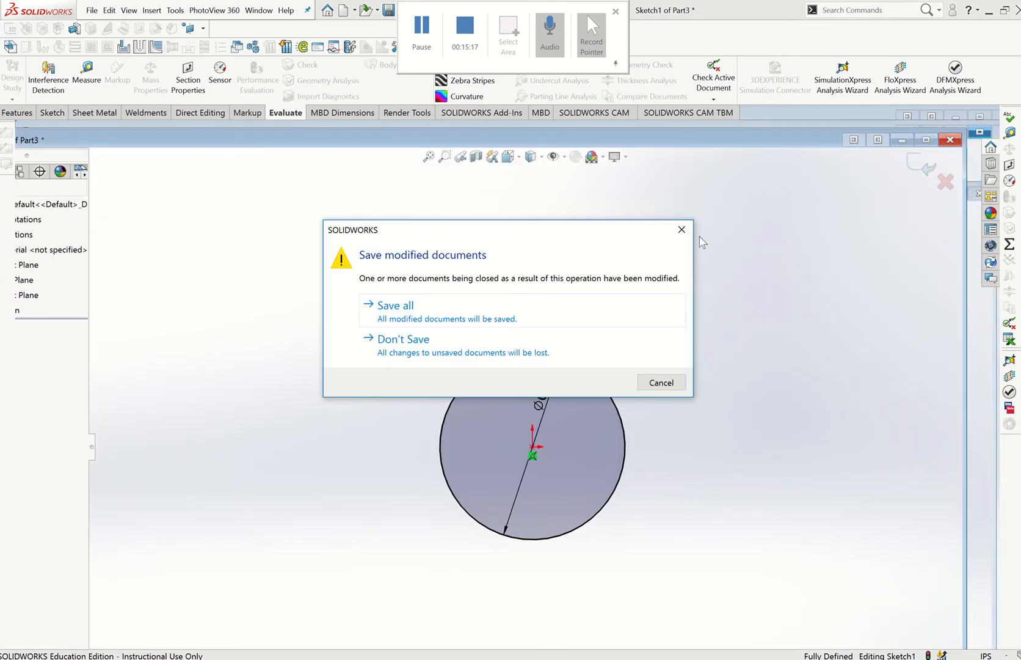
{"action": "left_click", "coordinate": [436, 340]}
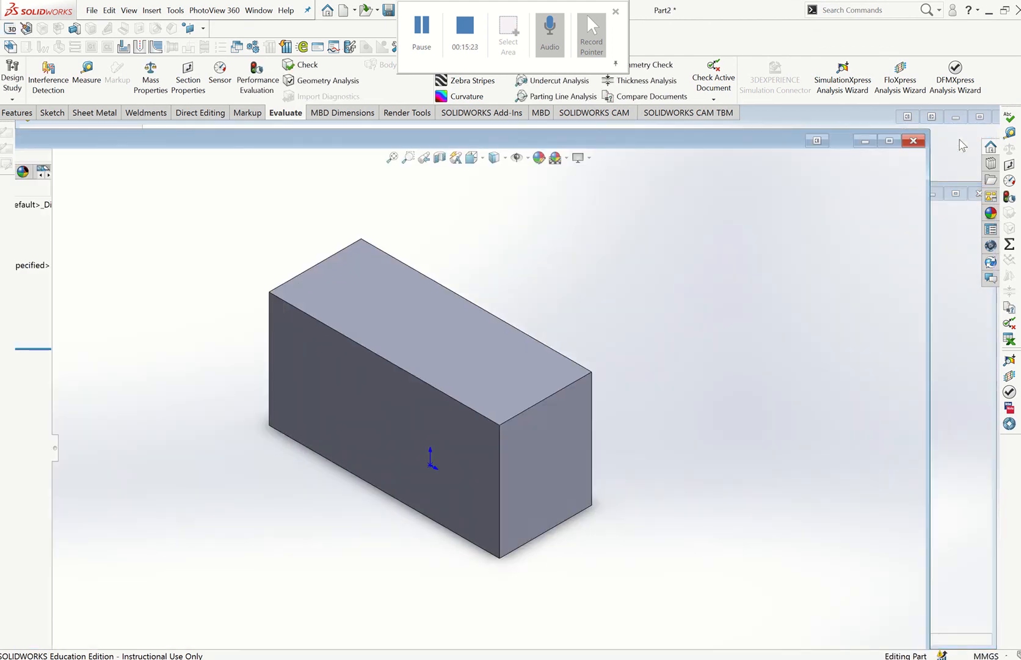
{"action": "left_click", "coordinate": [914, 141]}
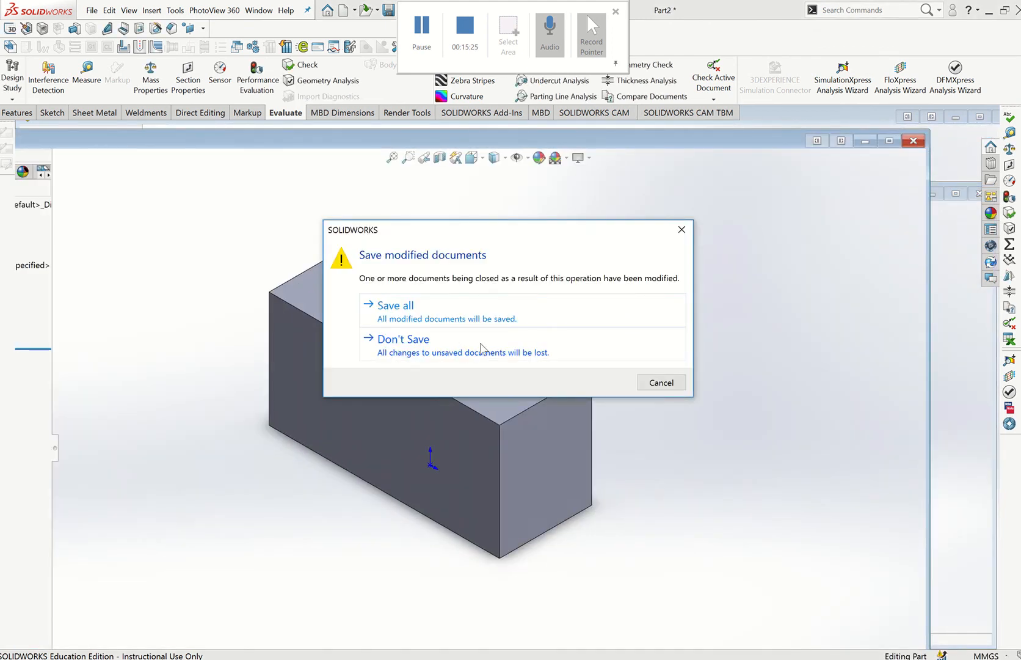
{"action": "left_click", "coordinate": [446, 342]}
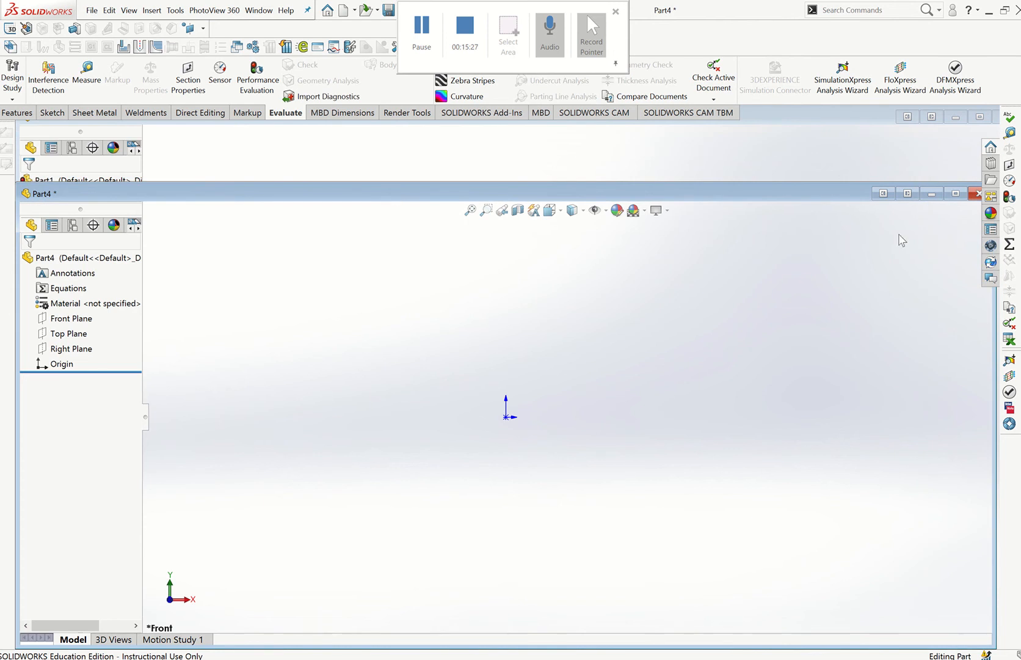
- Maximize the Part4 document window
{"action": "left_click", "coordinate": [957, 194]}
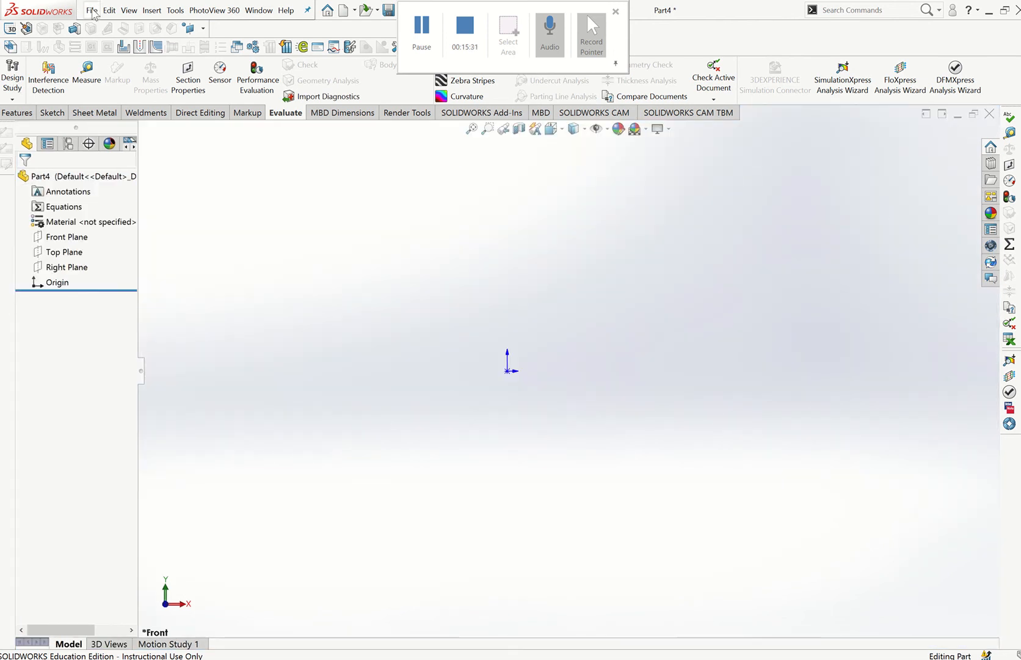
{"action": "left_click", "coordinate": [53, 113]}
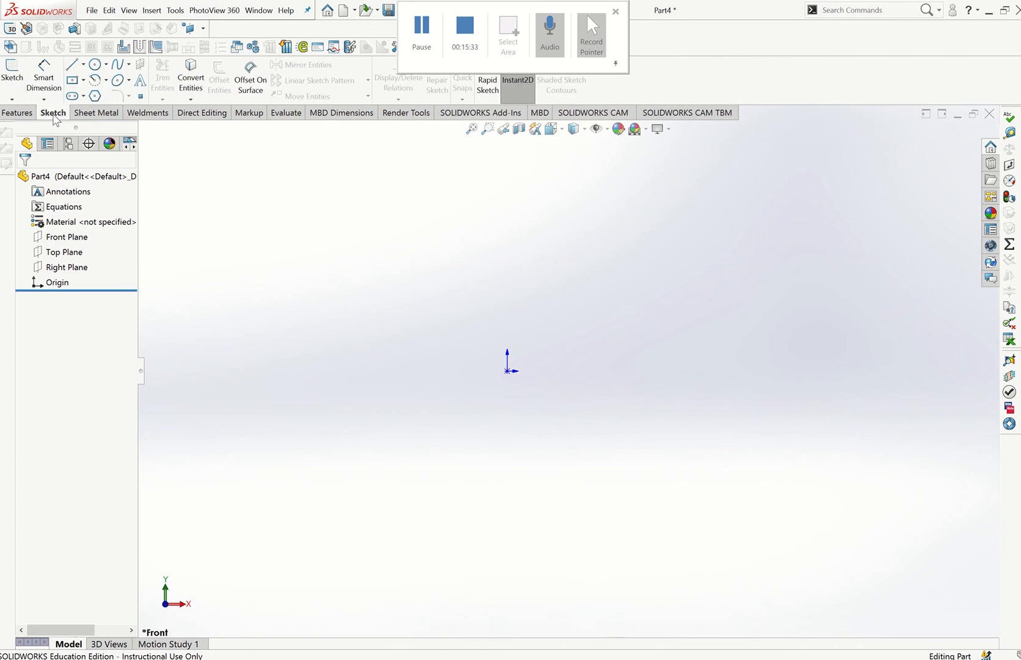
{"action": "left_click", "coordinate": [96, 65]}
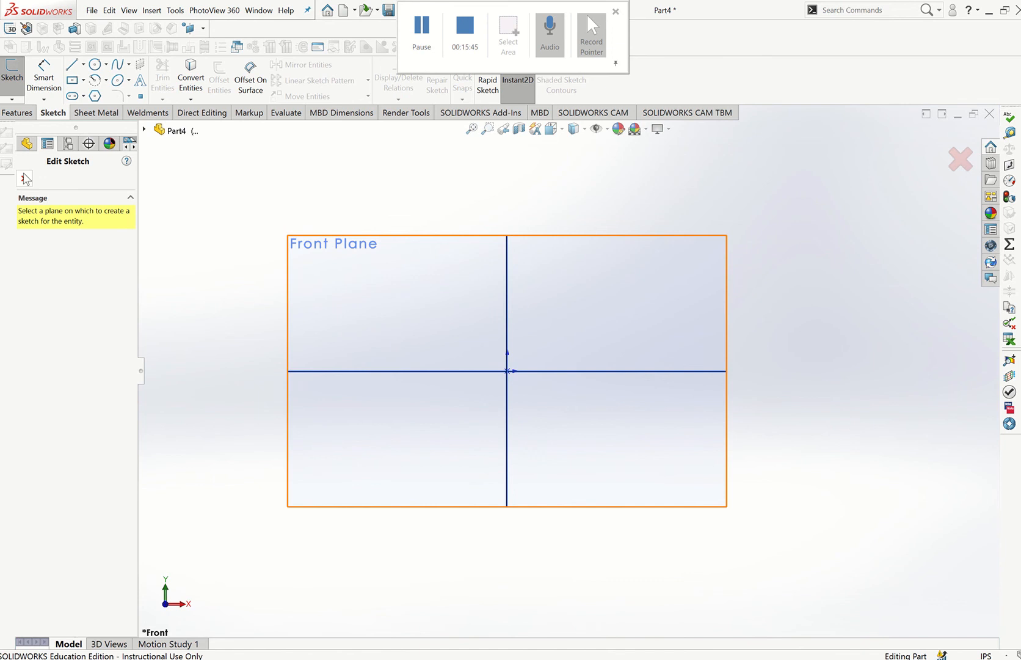
{"action": "left_click", "coordinate": [24, 178]}
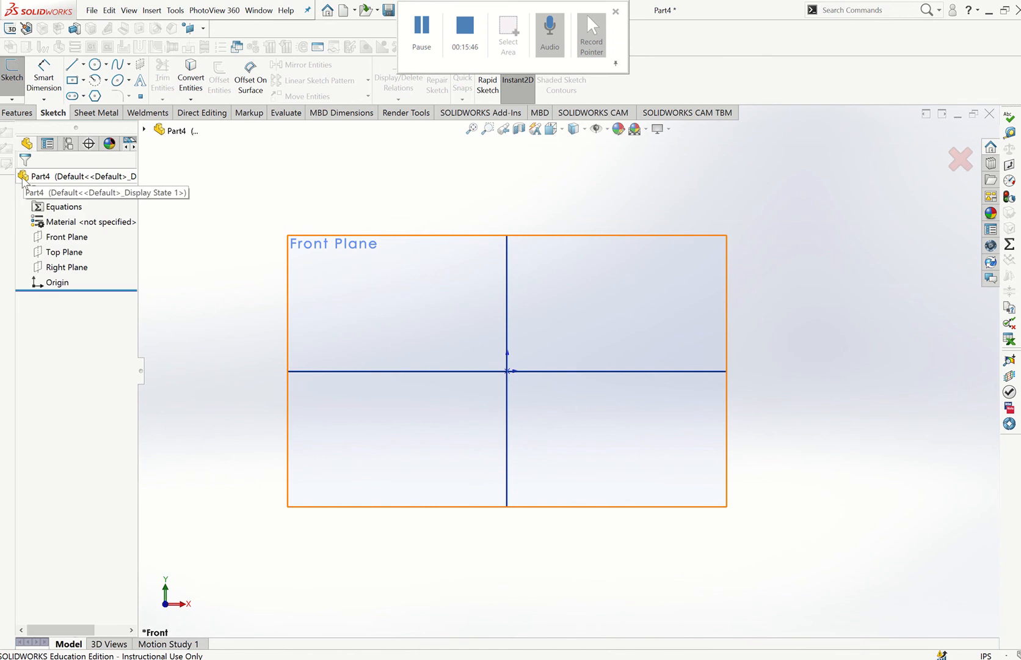
- Start a sketch on the Front Plane and draw a circle of about 0.96 in radius centred on the origin
{"action": "left_click", "coordinate": [62, 239]}
{"action": "right_click", "coordinate": [64, 240]}
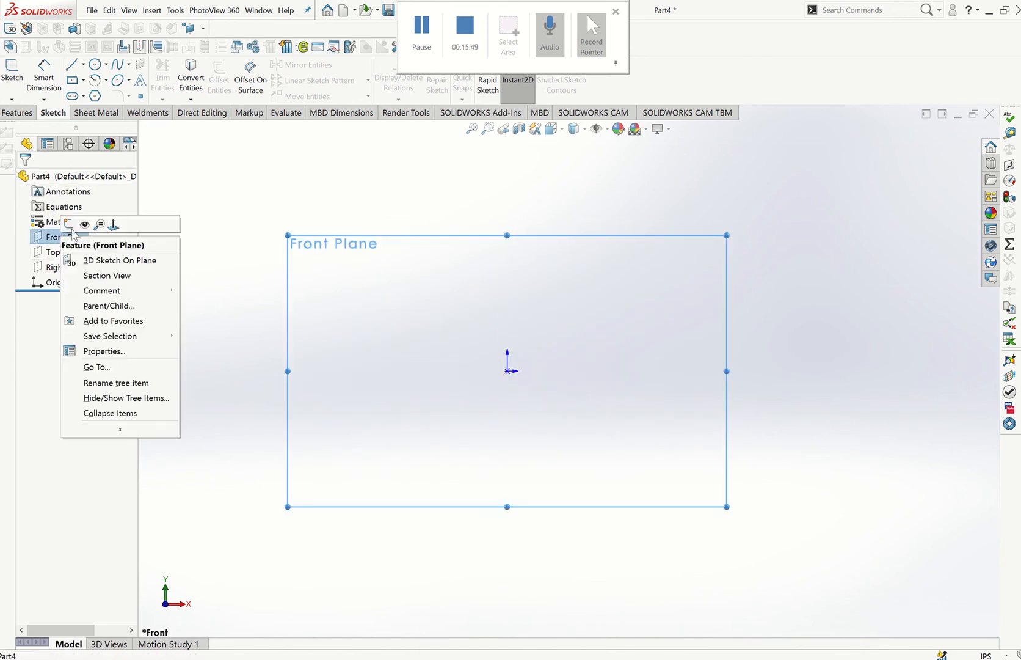
{"action": "left_click", "coordinate": [72, 222]}
{"action": "left_click", "coordinate": [95, 64]}
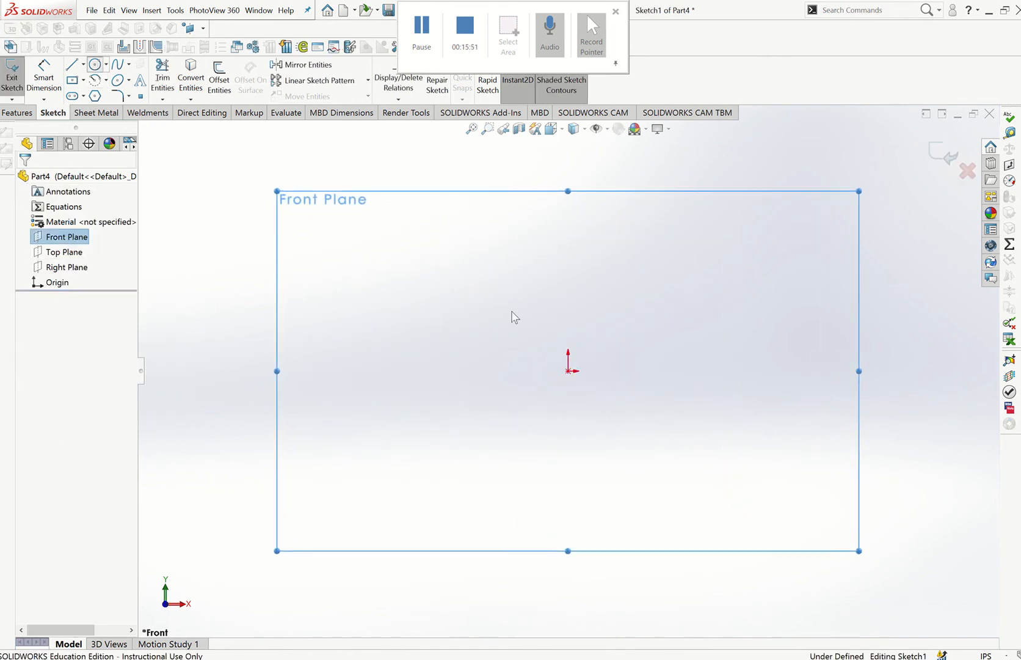
{"action": "left_click", "coordinate": [569, 370]}
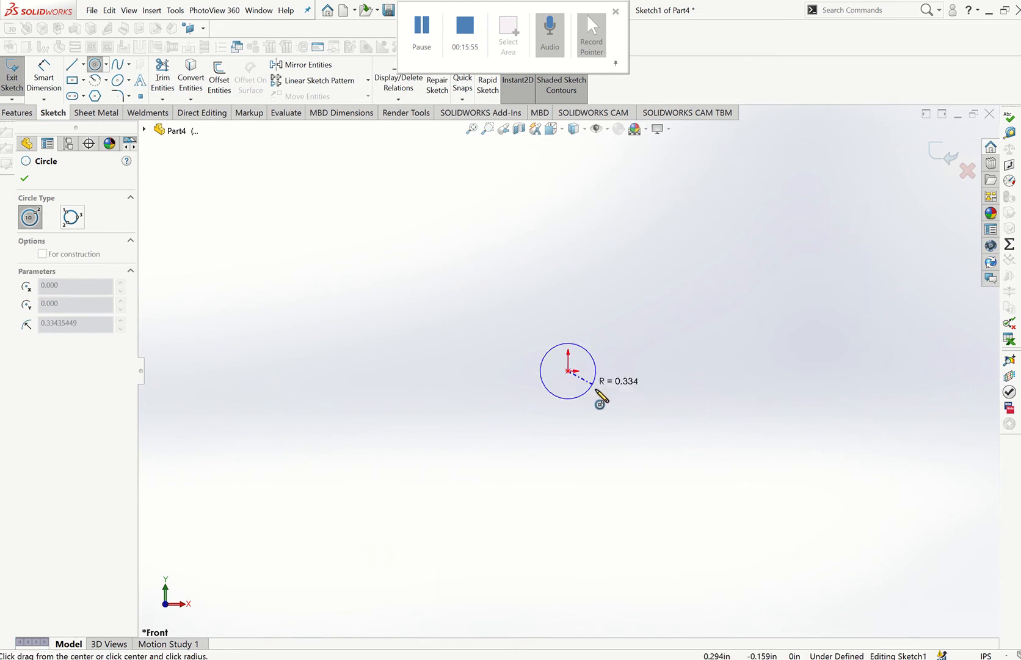
{"action": "left_click", "coordinate": [596, 389]}
{"action": "left_click", "coordinate": [633, 421]}
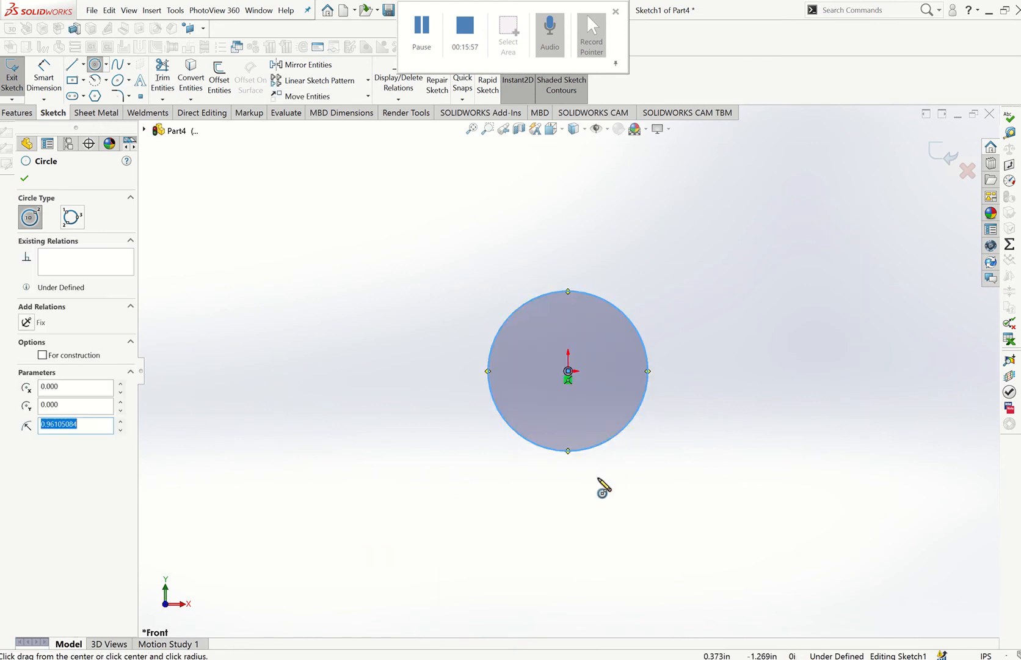
- Dimension the circle's diameter and set it to 0.0508 m
{"action": "left_click", "coordinate": [44, 84]}
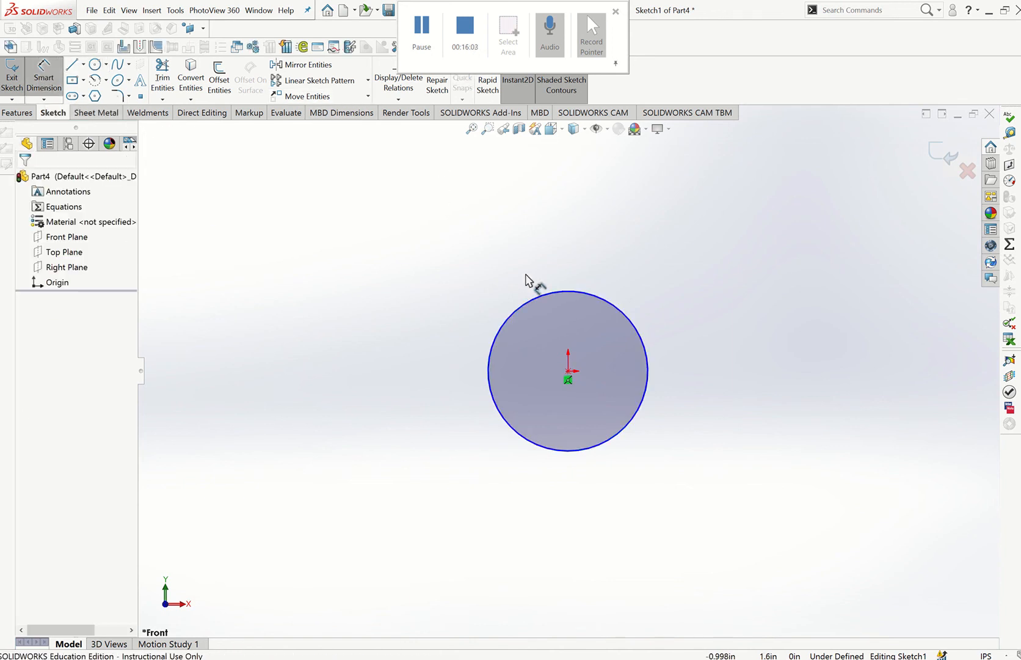
{"action": "left_click", "coordinate": [534, 299]}
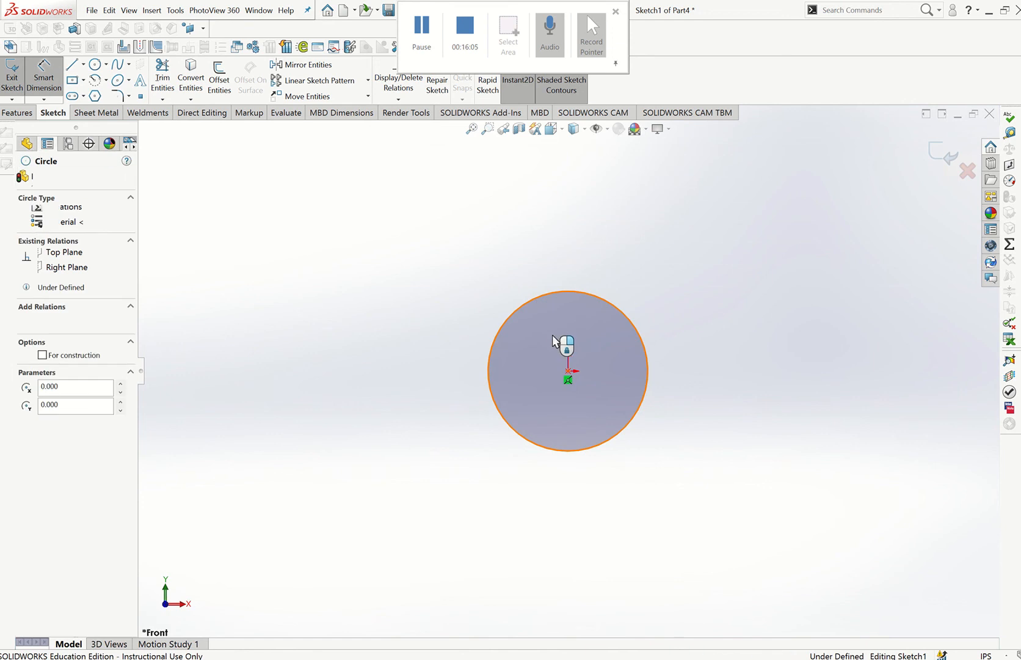
{"action": "left_click", "coordinate": [552, 349]}
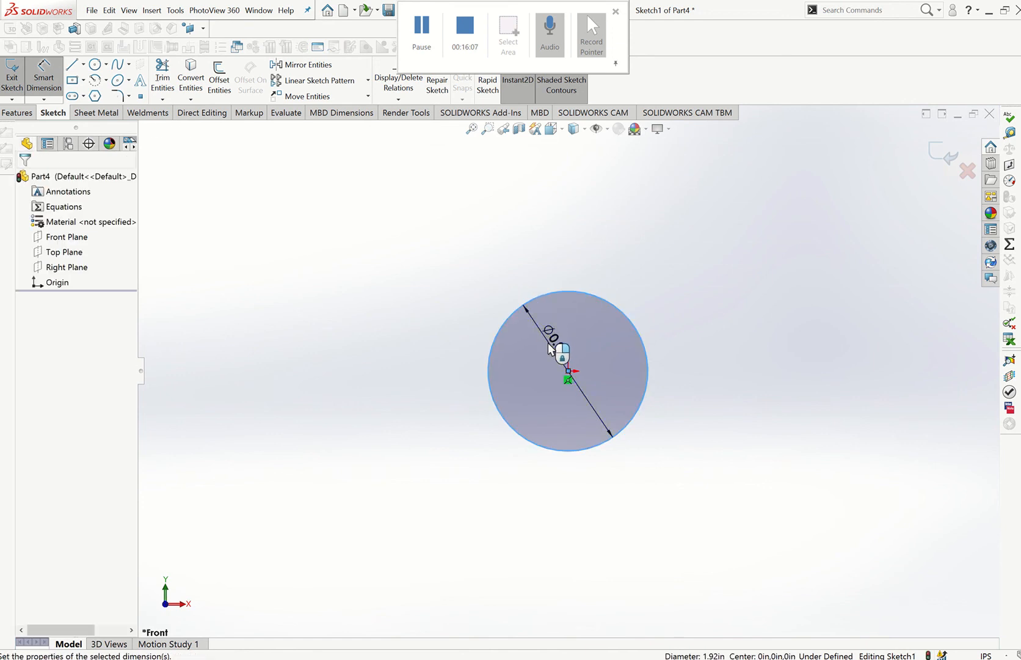
{"action": "key", "text": "Return"}
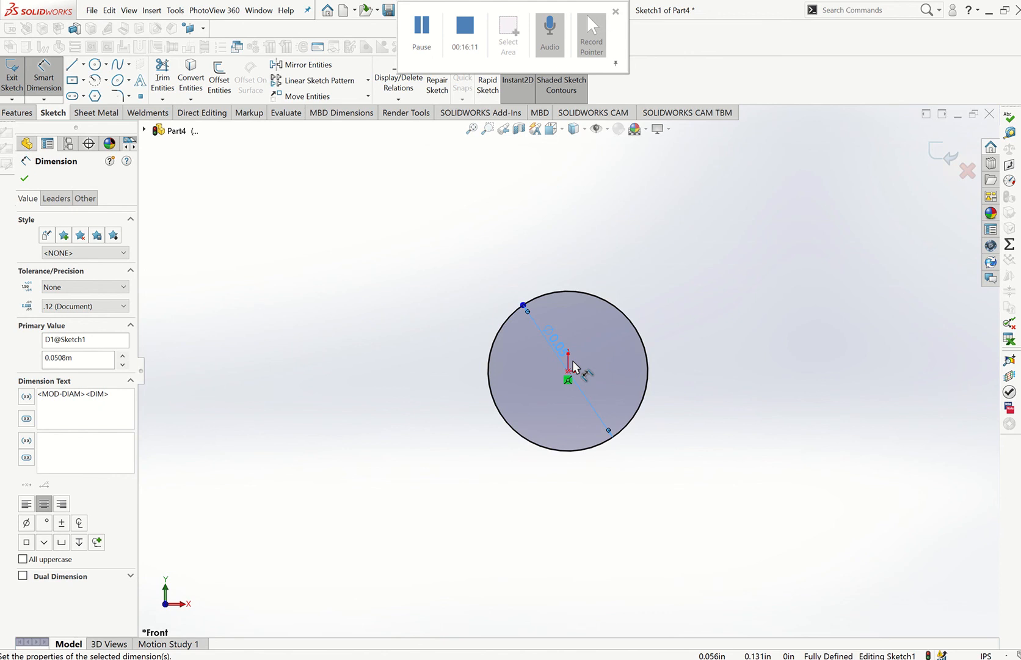
{"action": "left_click", "coordinate": [25, 180]}
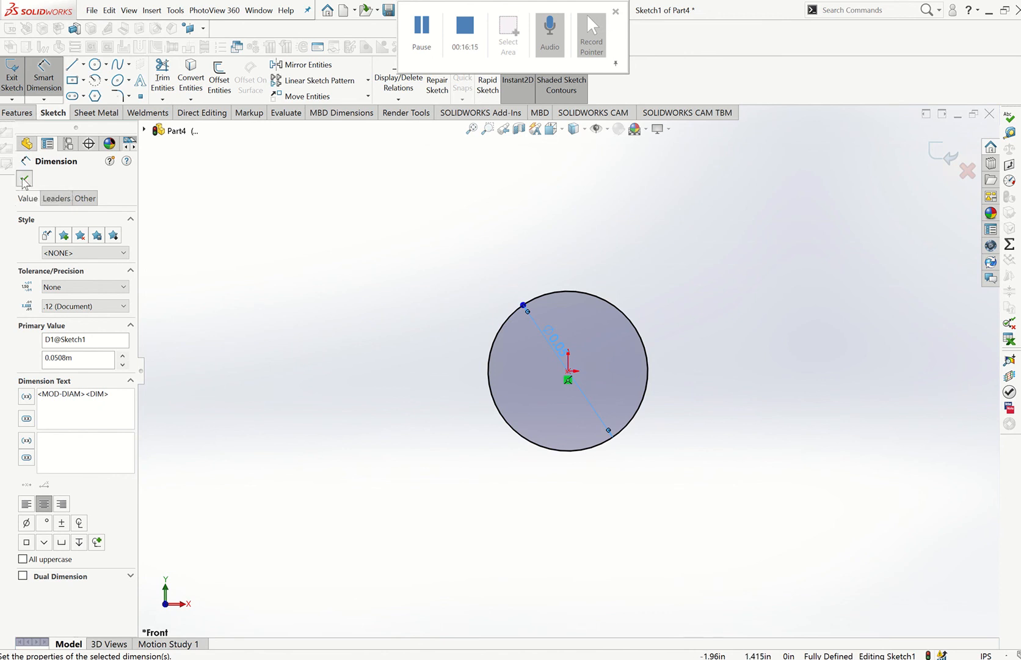
- Exit the circle sketch and discard its changes
{"action": "left_click", "coordinate": [19, 113]}
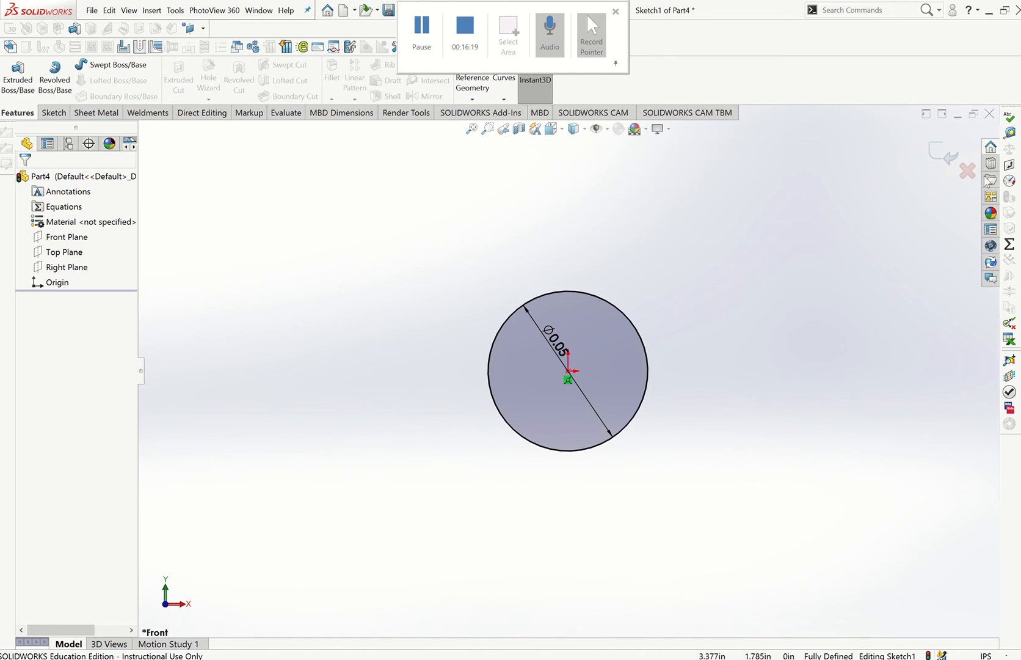
{"action": "left_click", "coordinate": [968, 174]}
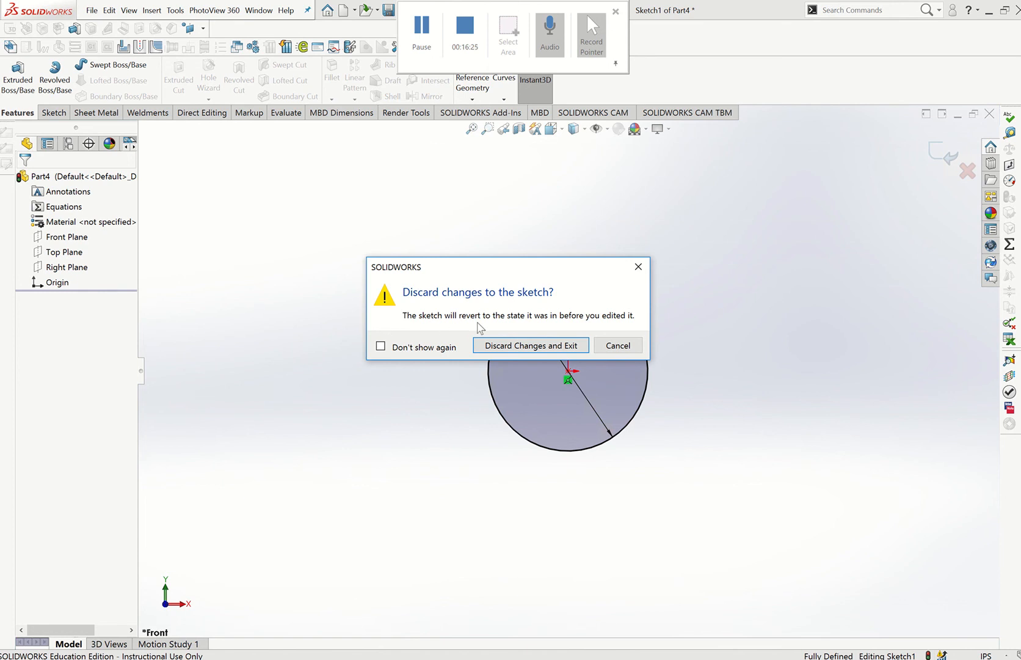
{"action": "left_click", "coordinate": [530, 346]}
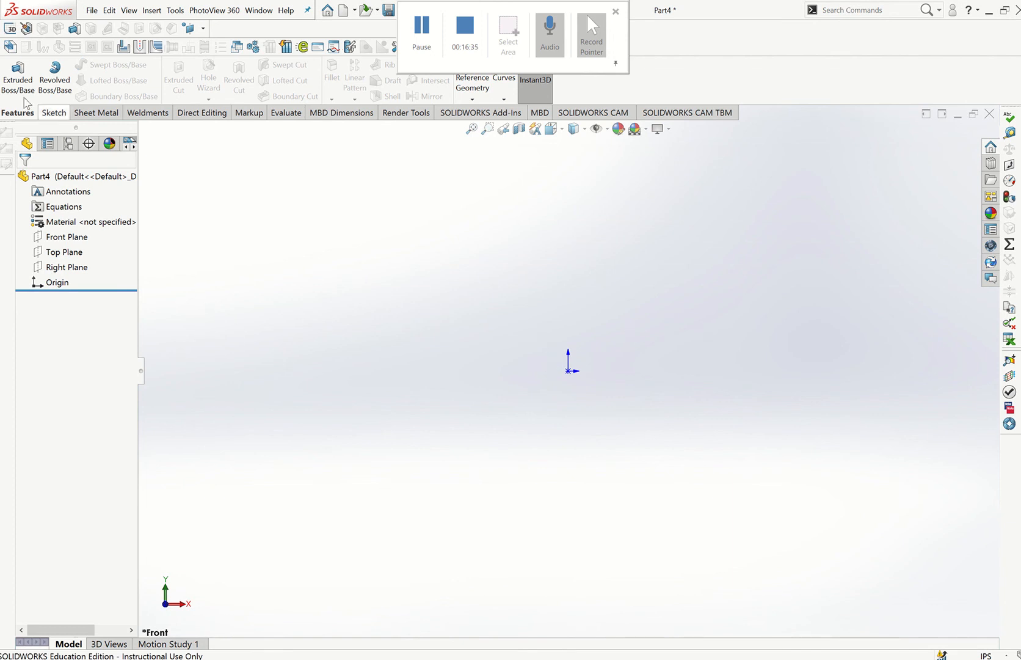
- Open a new sketch on the Front Plane and draw an origin-centred circle of about 1.51 in radius
{"action": "left_click", "coordinate": [74, 239]}
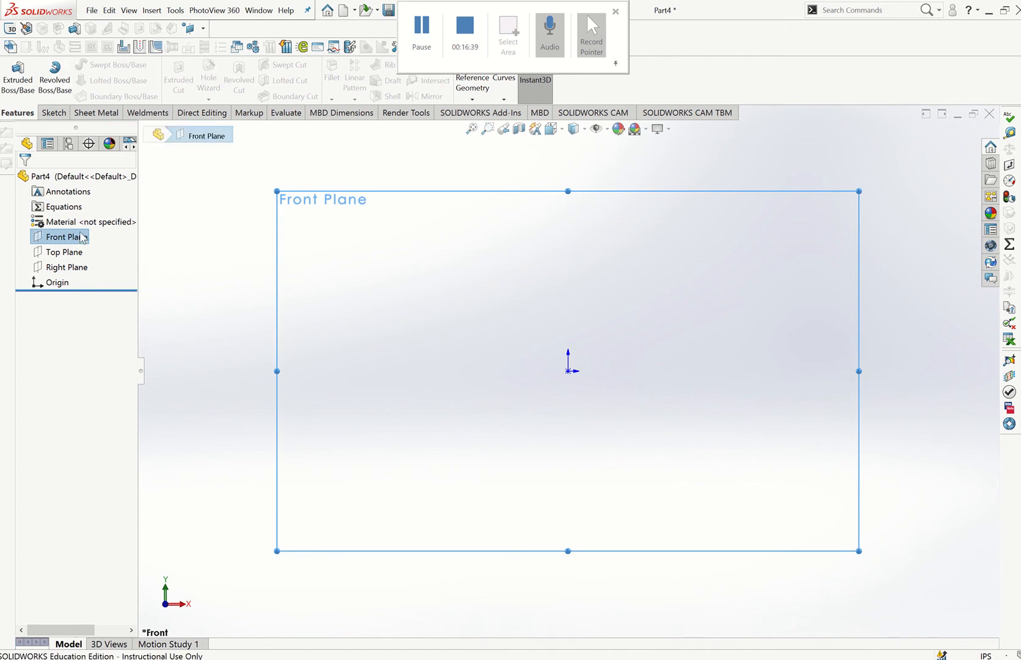
{"action": "right_click", "coordinate": [71, 237]}
{"action": "left_click", "coordinate": [87, 220]}
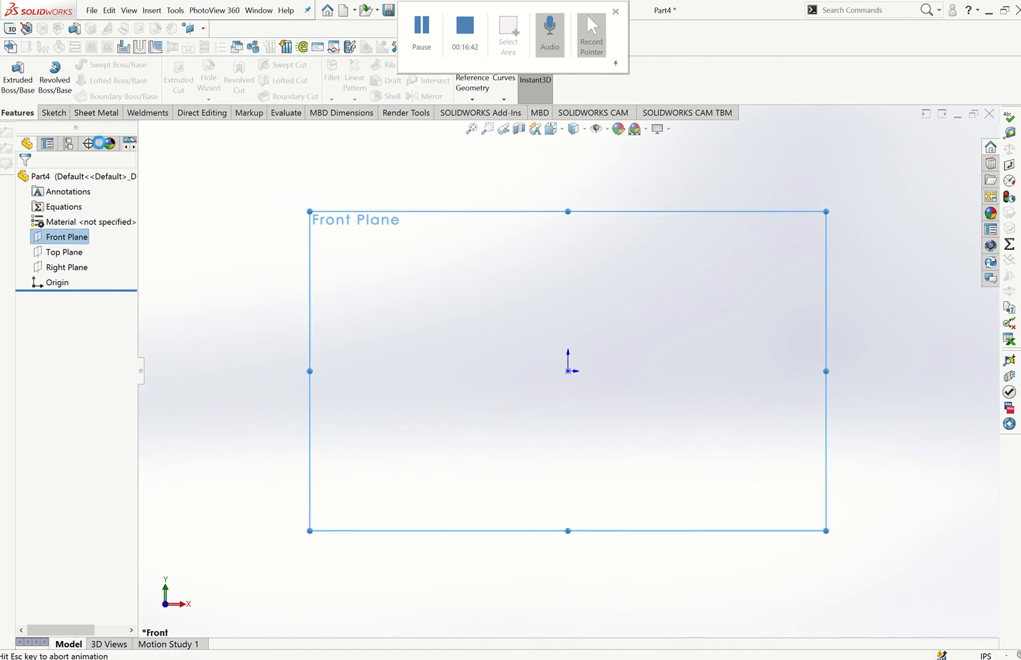
{"action": "left_click", "coordinate": [95, 65]}
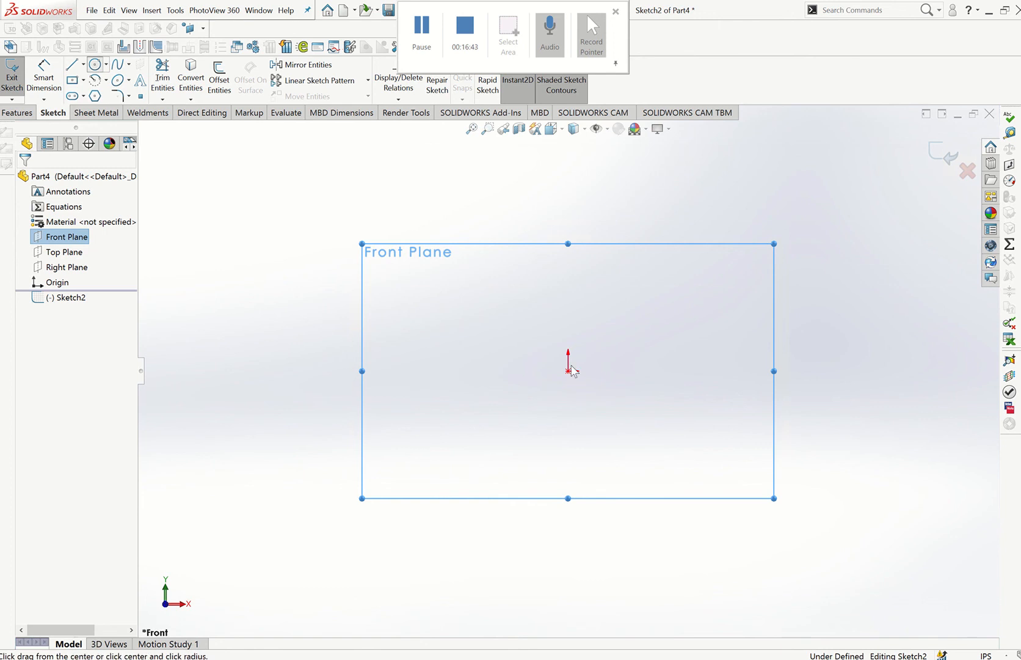
{"action": "left_click", "coordinate": [568, 371]}
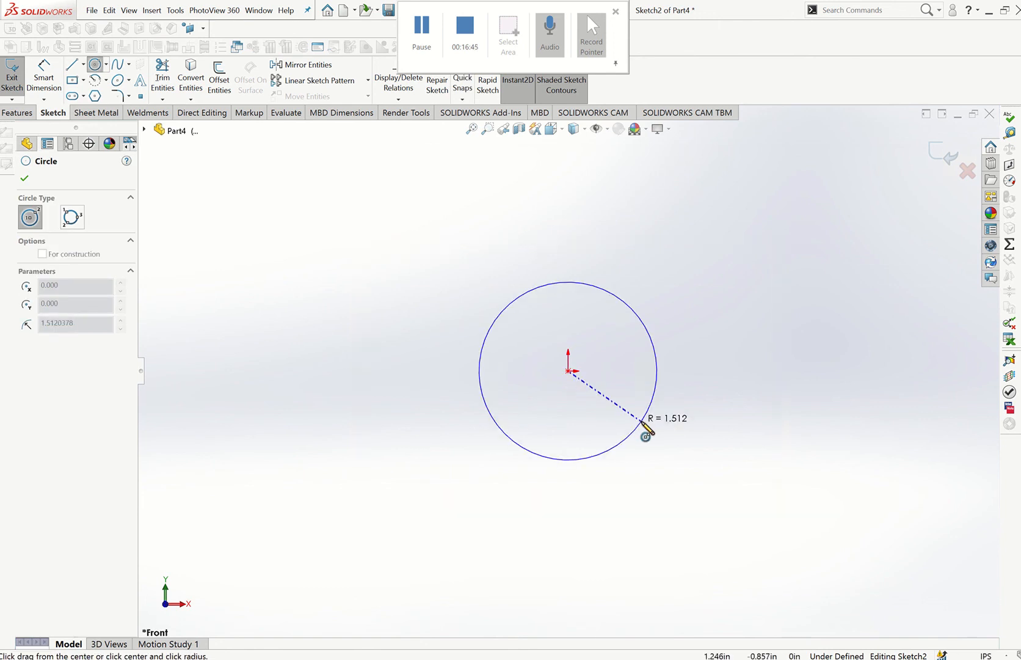
{"action": "left_click", "coordinate": [645, 432]}
- Dimension the new circle with a diameter of 2 in and exit the sketch
{"action": "left_click", "coordinate": [44, 77]}
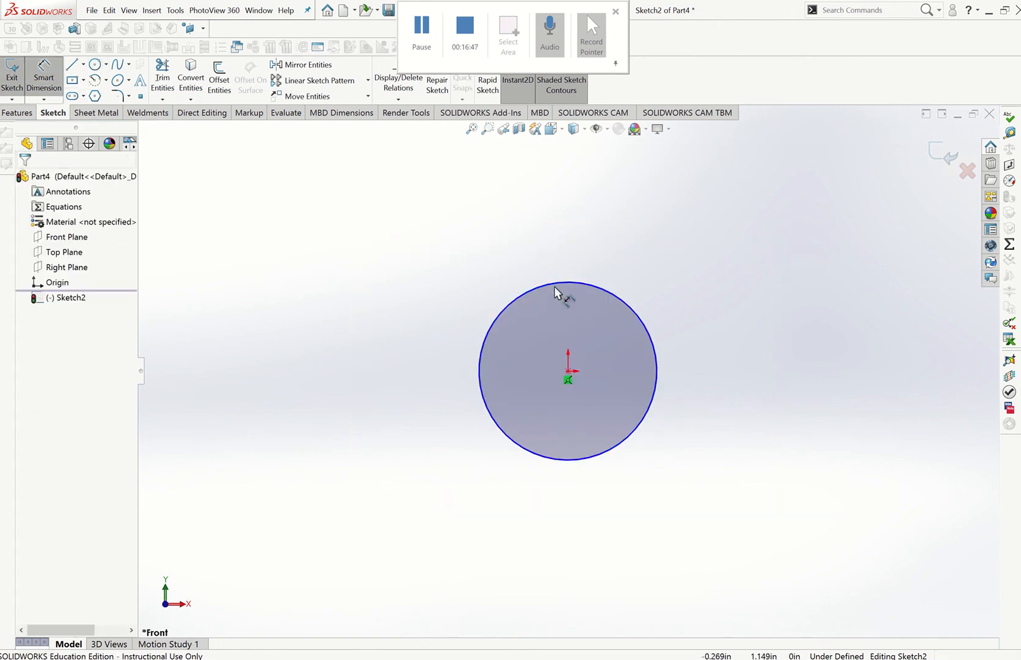
{"action": "left_click", "coordinate": [570, 334]}
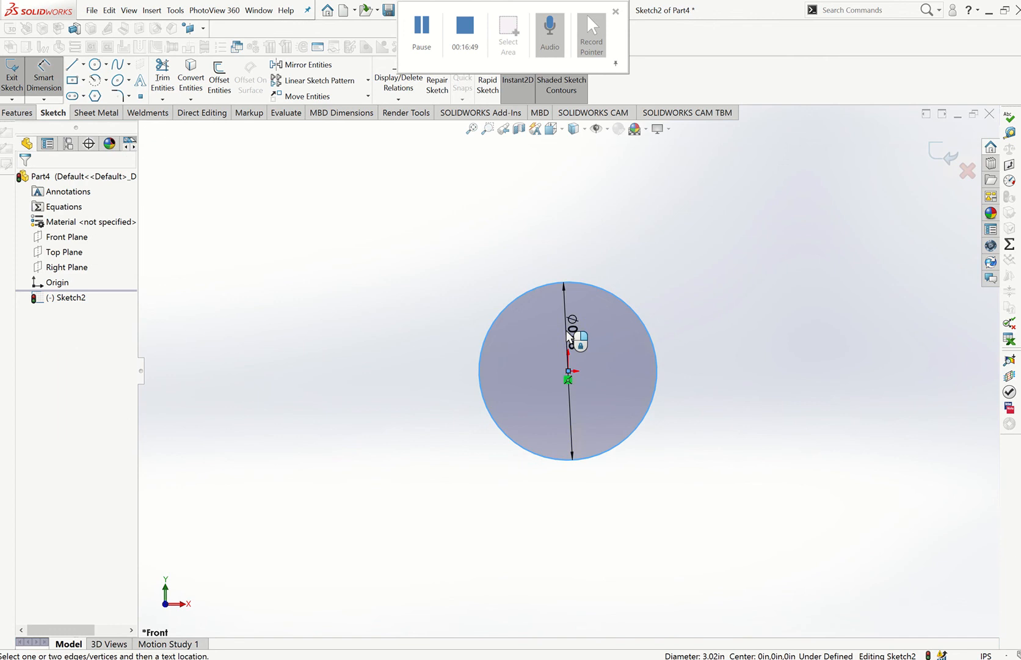
{"action": "left_click", "coordinate": [568, 332]}
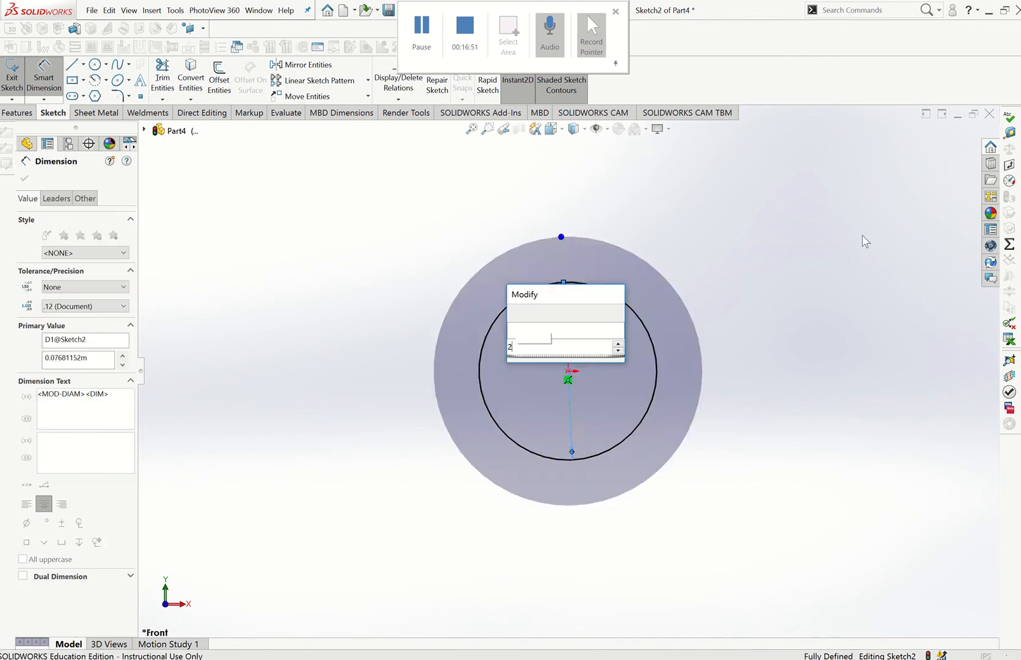
{"action": "left_click", "coordinate": [943, 156]}
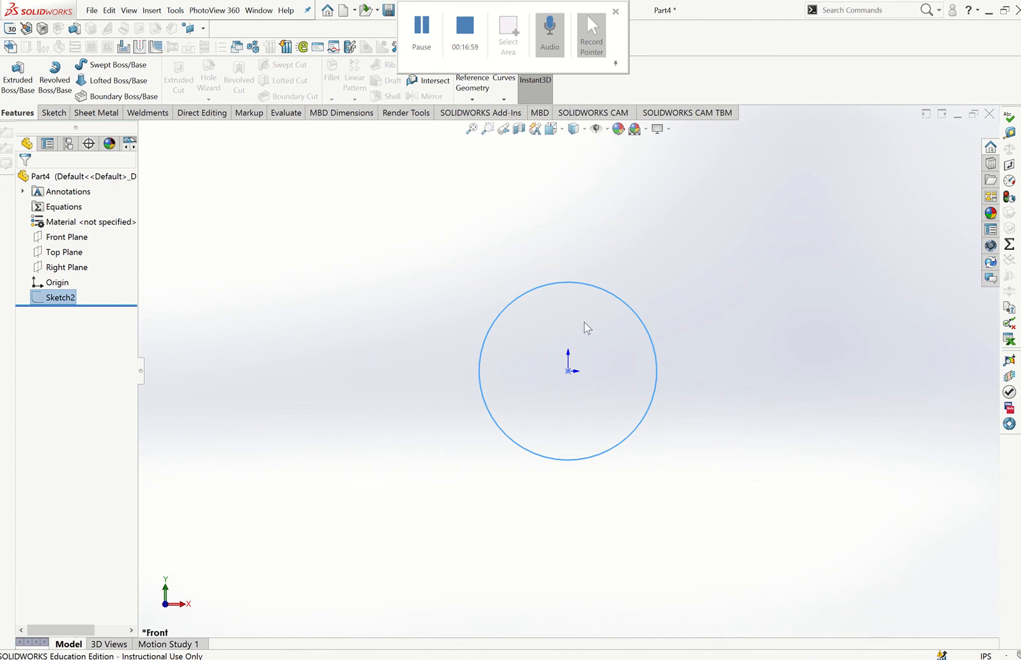
- Extrude the circle from the sketch plane as a blind boss 5 in deep, keeping the original forward direction
{"action": "left_click", "coordinate": [56, 113]}
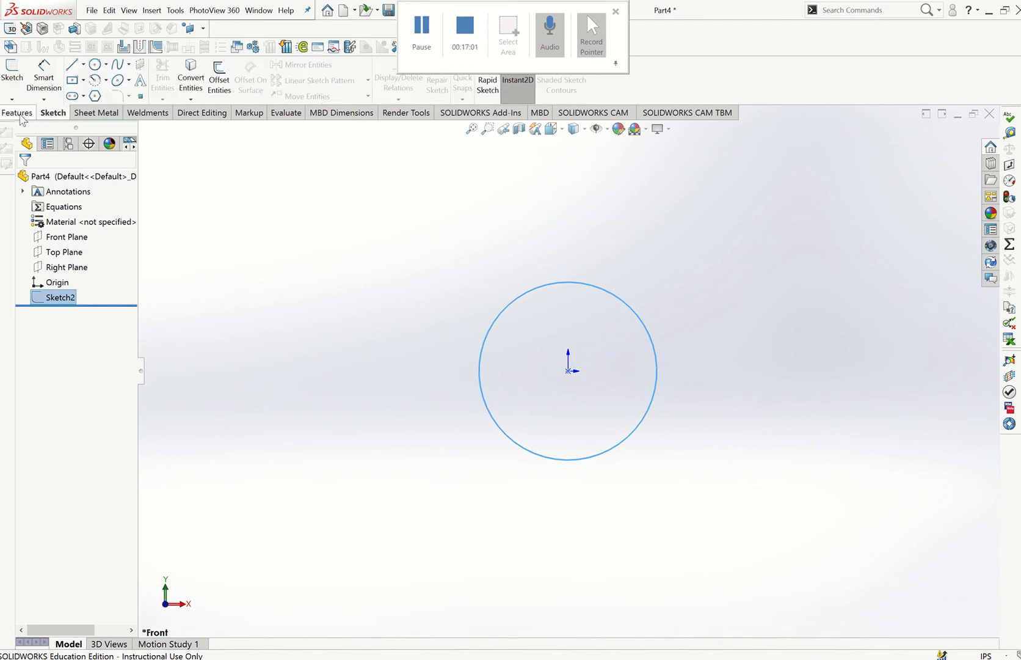
{"action": "left_click", "coordinate": [17, 113]}
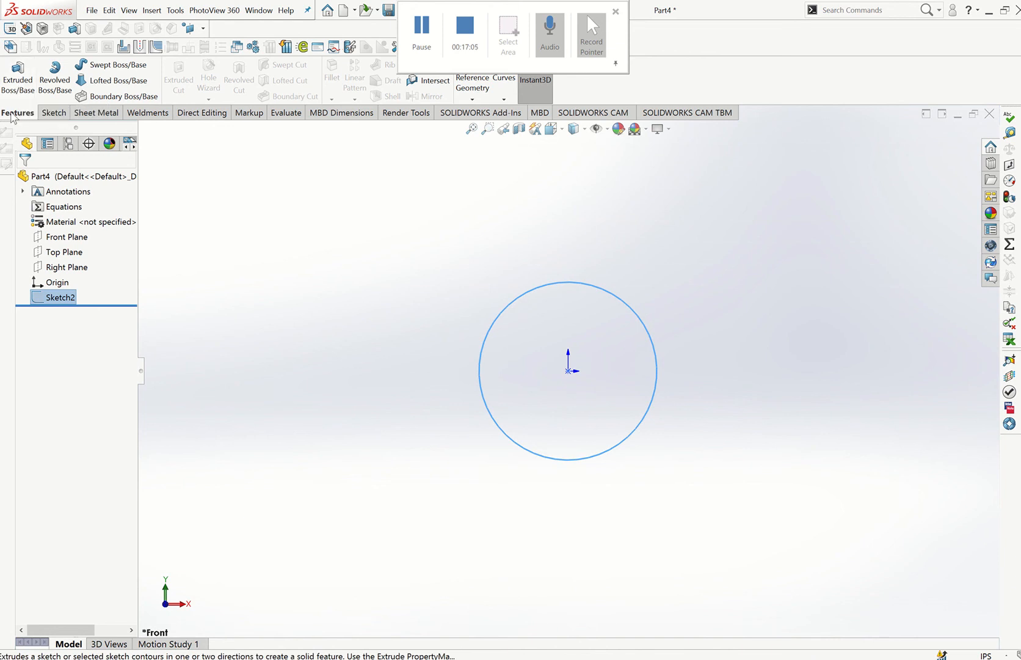
{"action": "left_click", "coordinate": [17, 76]}
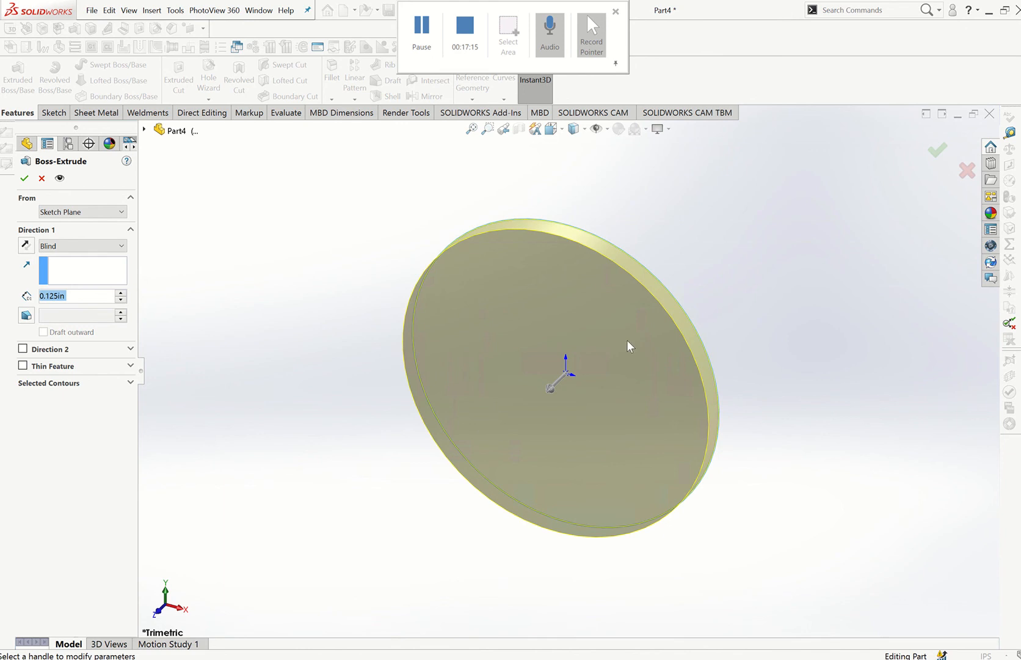
{"action": "left_click", "coordinate": [25, 246]}
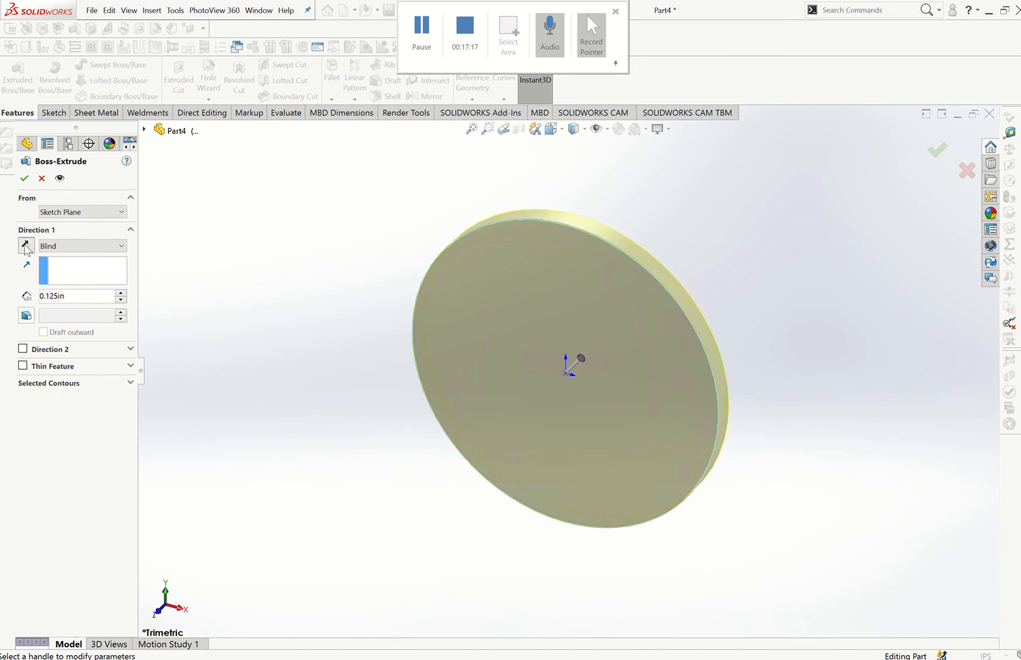
{"action": "left_click", "coordinate": [25, 246]}
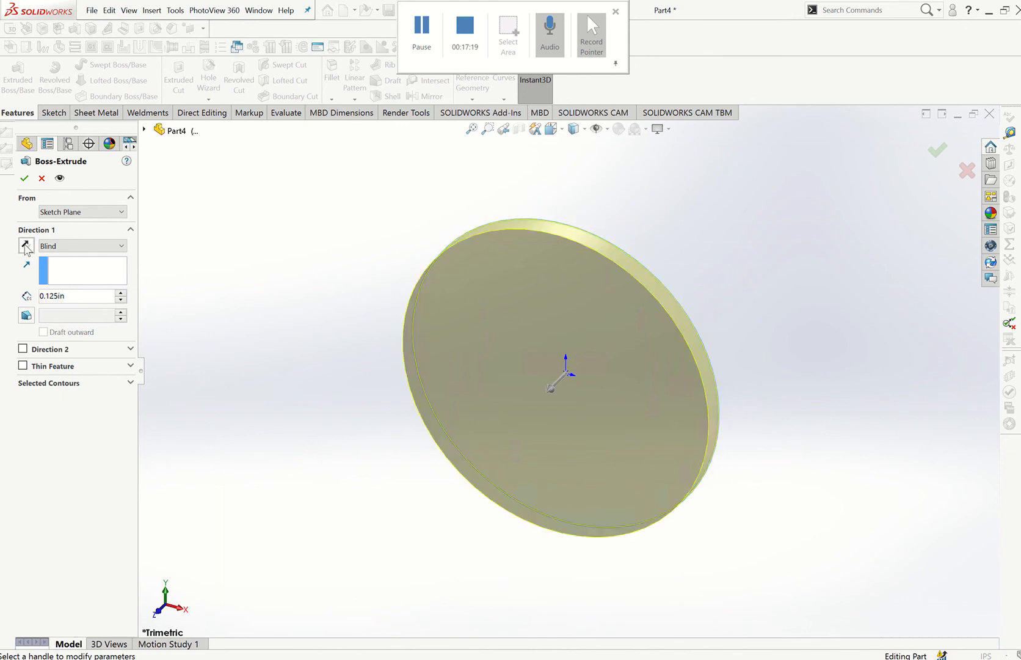
{"action": "left_click", "coordinate": [86, 295]}
{"action": "type", "text": "5"}
{"action": "key", "text": "Return"}
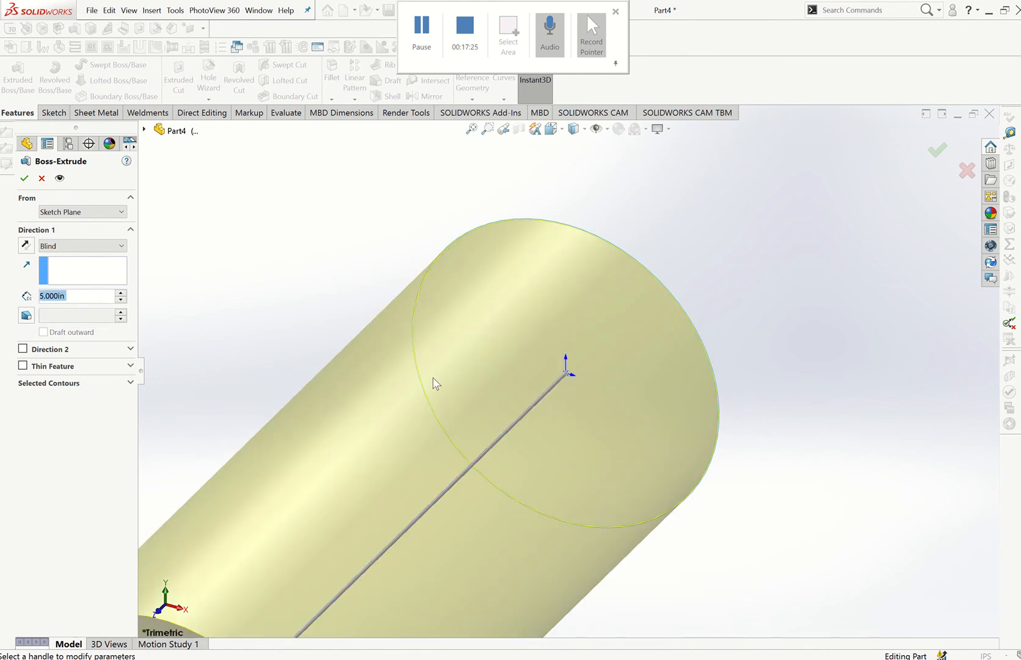
{"action": "scroll", "coordinate": [435, 383], "scroll_direction": "down", "scroll_amount": 2}
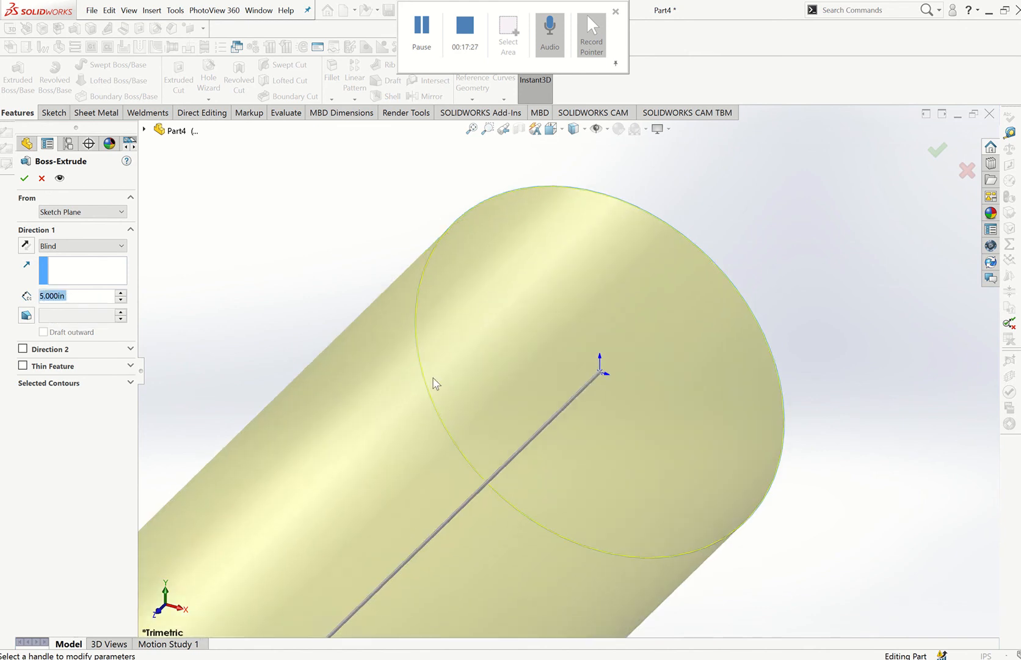
{"action": "scroll", "coordinate": [433, 383], "scroll_direction": "up", "scroll_amount": 5}
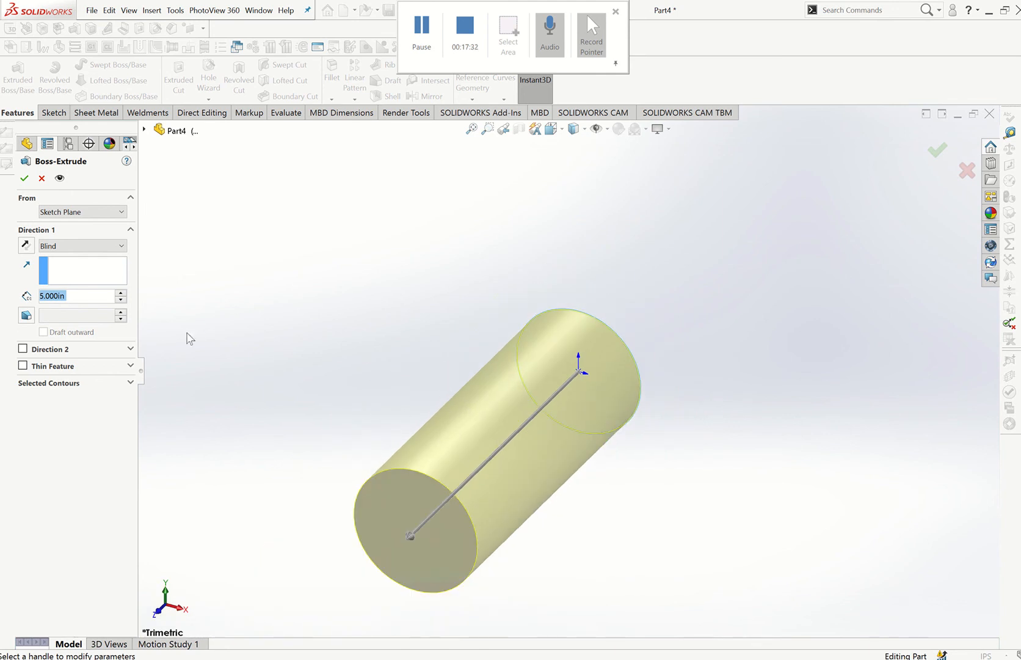
{"action": "left_click", "coordinate": [25, 178]}
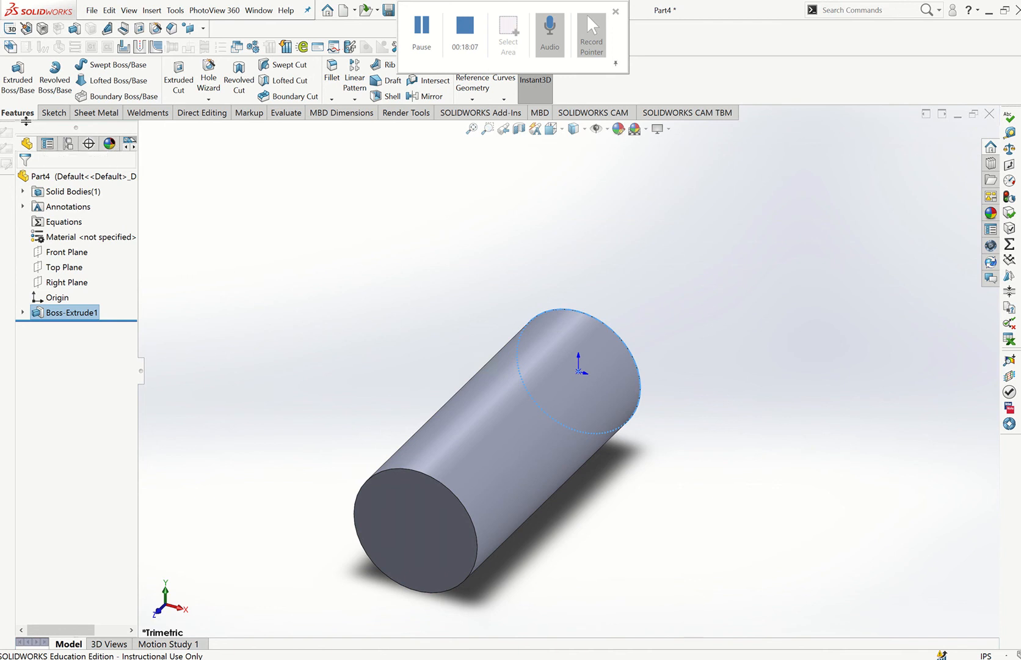
- Evaluate the mass properties of the extruded cylinder part
{"action": "left_click", "coordinate": [295, 116]}
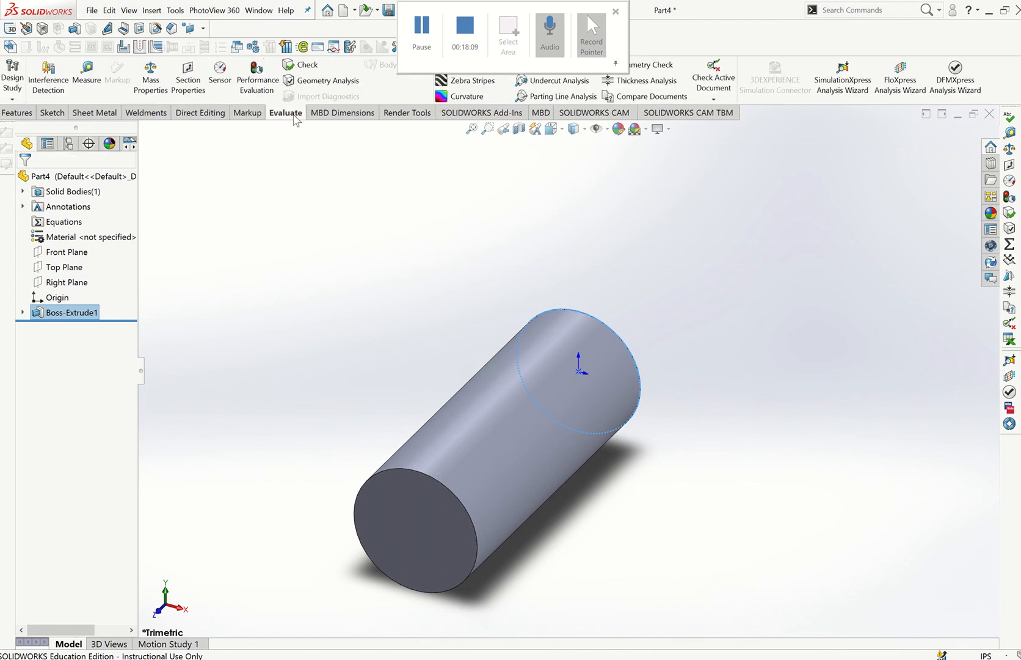
{"action": "left_click", "coordinate": [185, 89]}
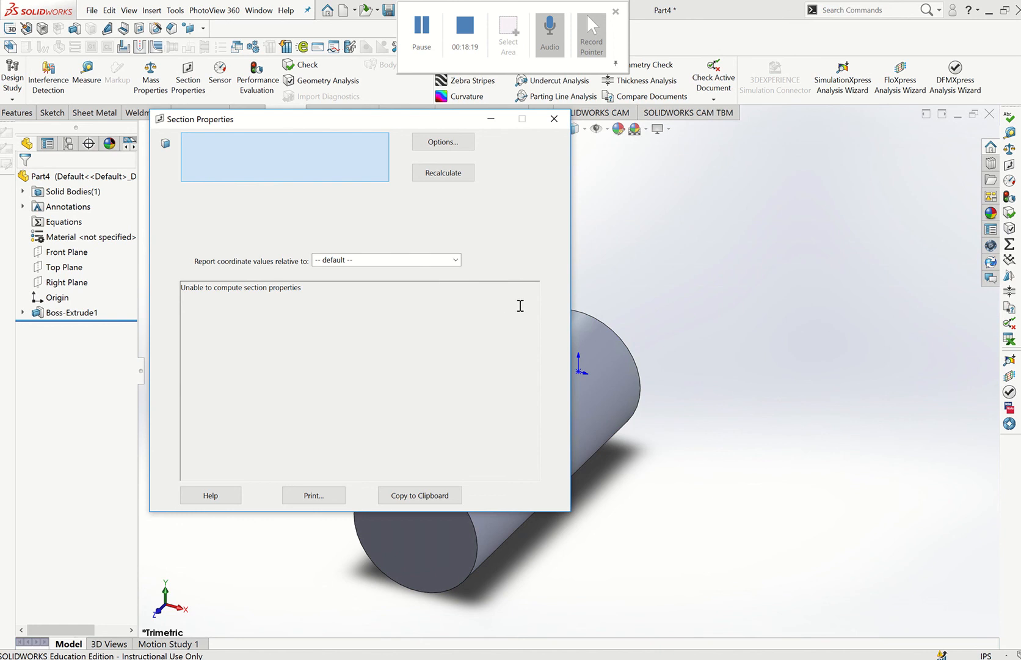
{"action": "left_click", "coordinate": [554, 120]}
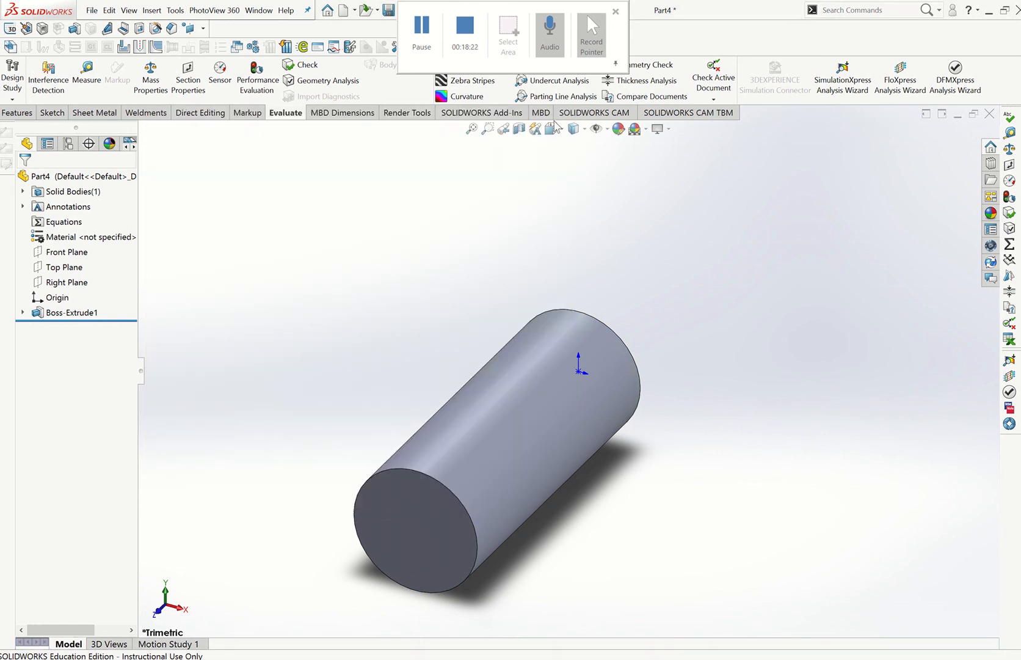
{"action": "left_click", "coordinate": [153, 86]}
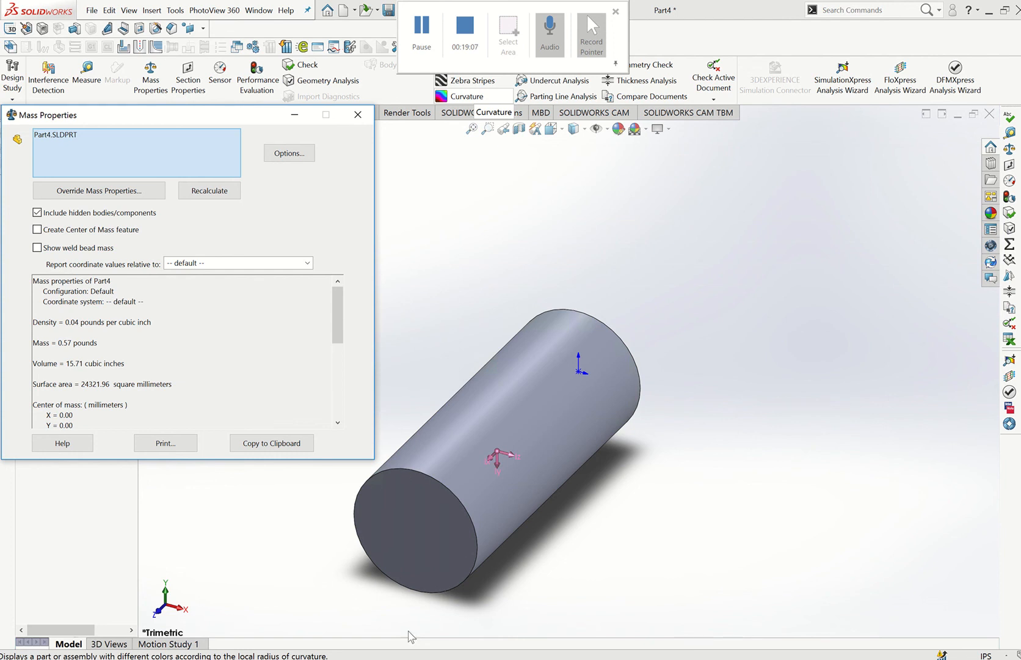
- Switch to the Excel worksheet and enter the label radius with value 1 in A5:B5 and height with value 5 in A6:B6
{"action": "key", "text": "alt+Tab"}
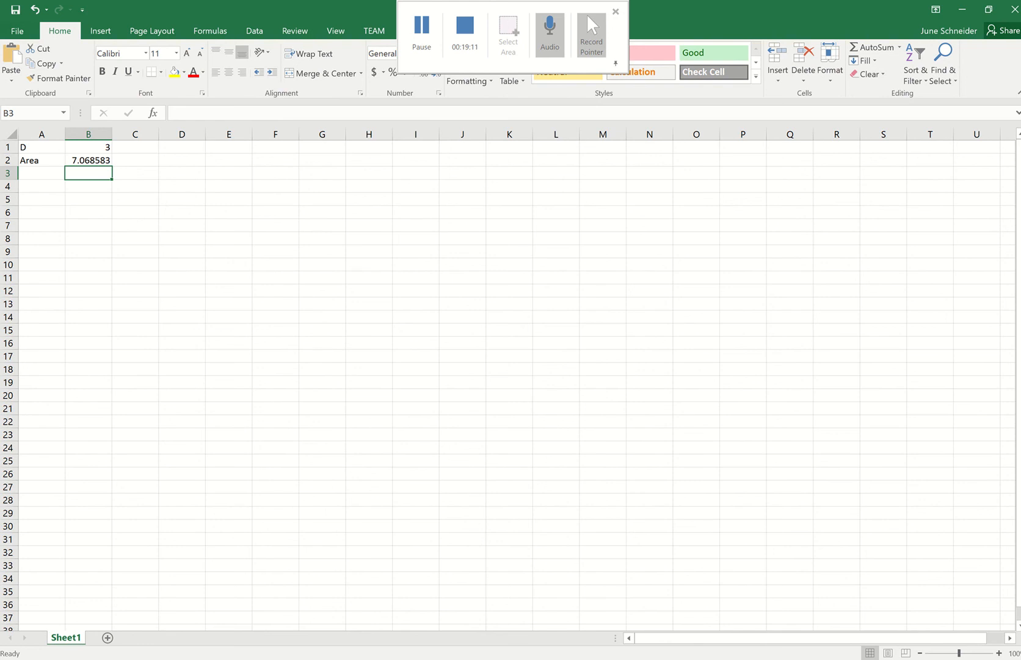
{"action": "left_click", "coordinate": [46, 202]}
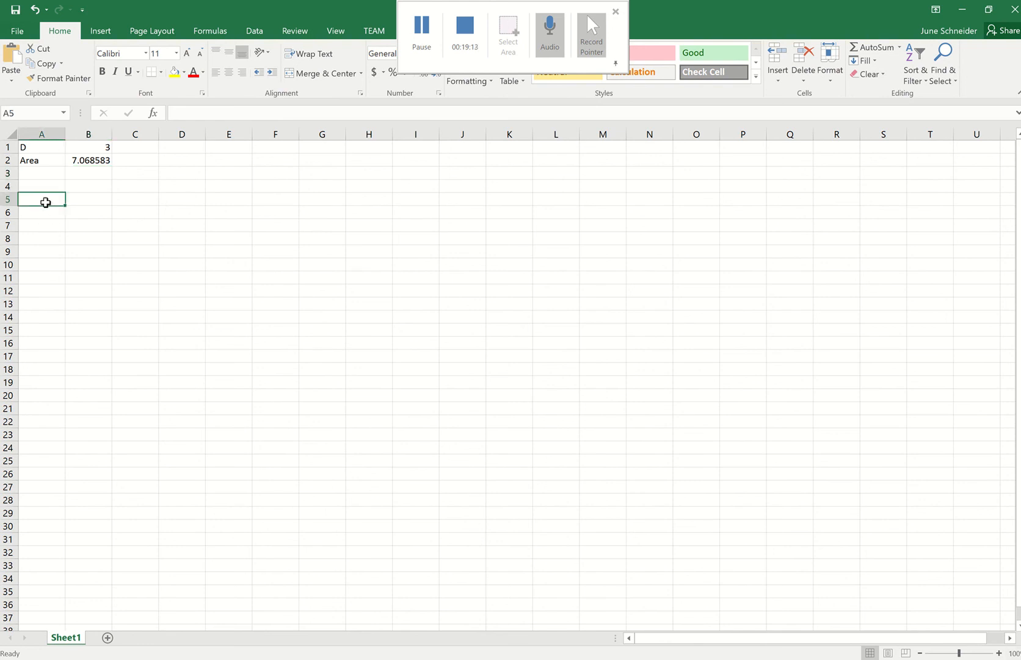
{"action": "type", "text": "r"}
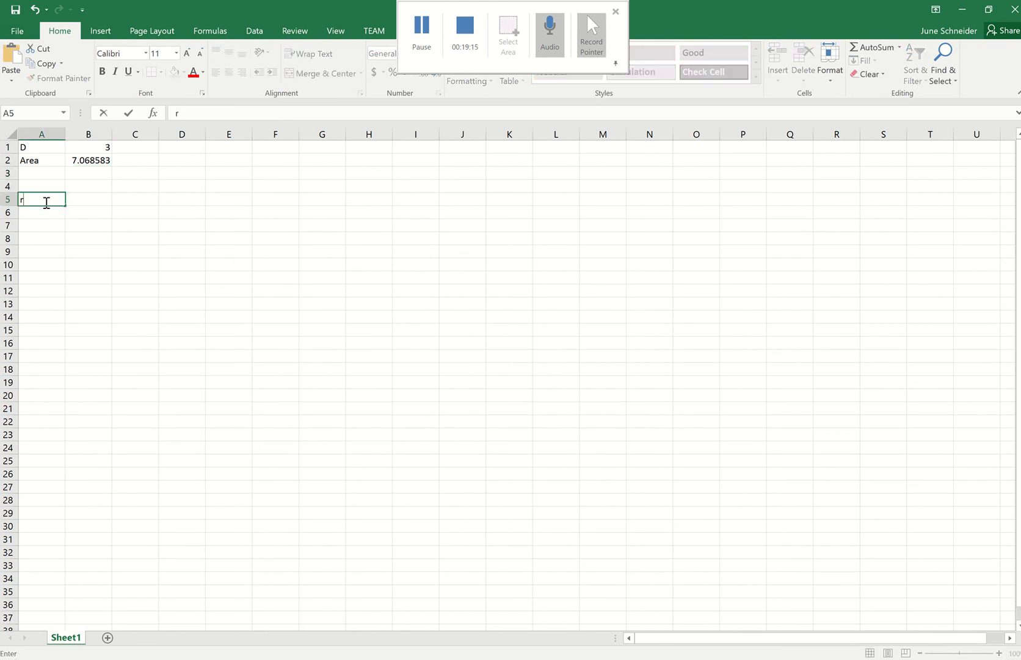
{"action": "type", "text": "adius"}
{"action": "left_click", "coordinate": [106, 199]}
{"action": "type", "text": "1"}
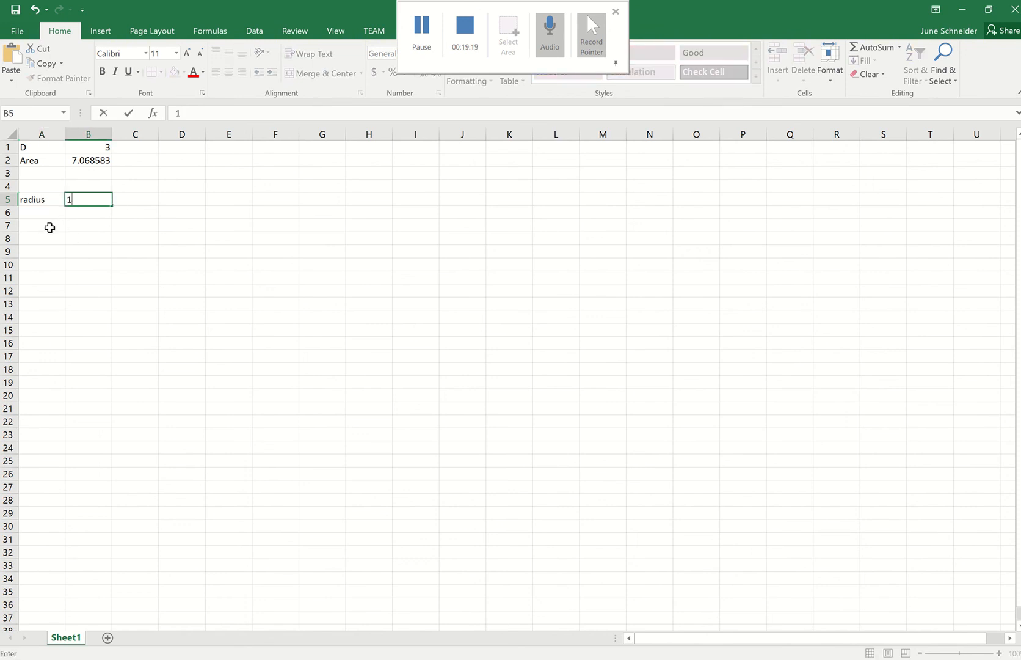
{"action": "left_click", "coordinate": [36, 210]}
{"action": "type", "text": "height"}
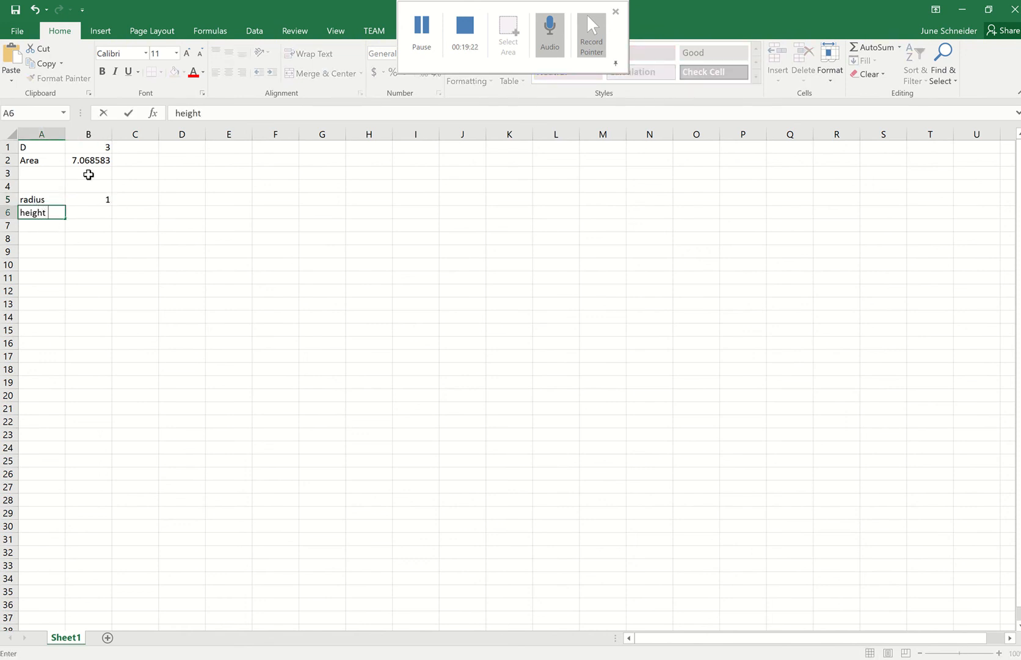
{"action": "left_click", "coordinate": [105, 211]}
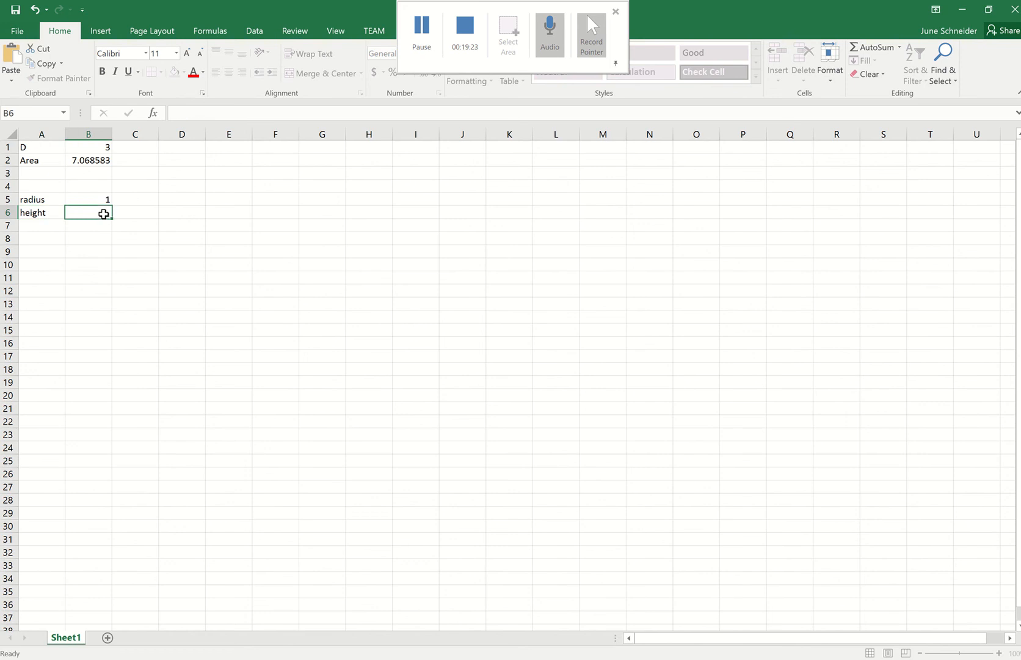
{"action": "type", "text": "5"}
- Enter the labels surface area in A7 and volume in A8, and widen column A to fit them
{"action": "left_click", "coordinate": [50, 226]}
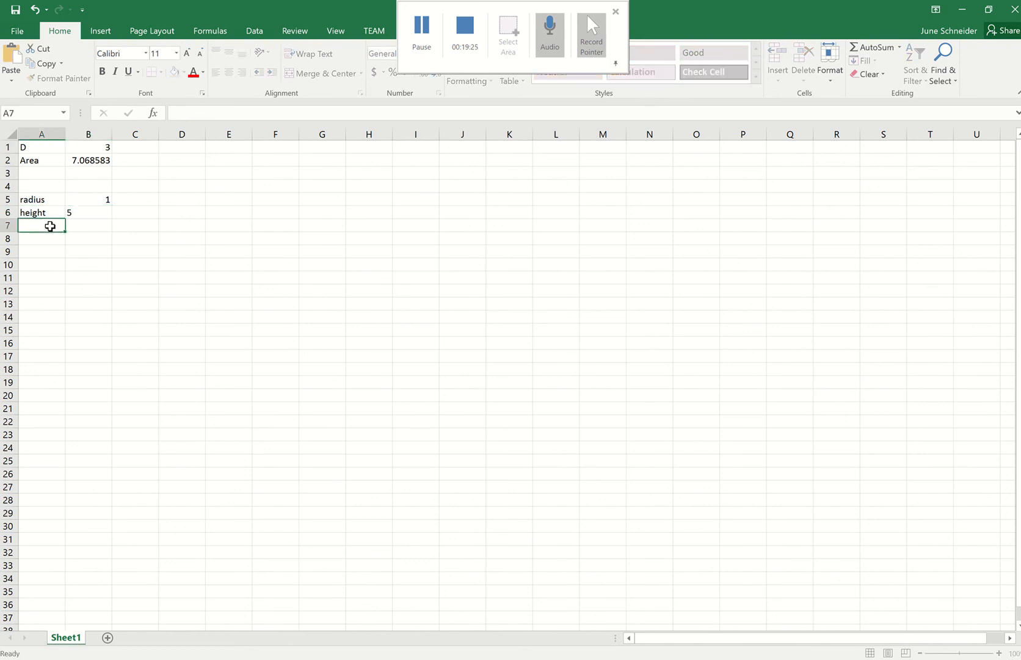
{"action": "type", "text": "surface area"}
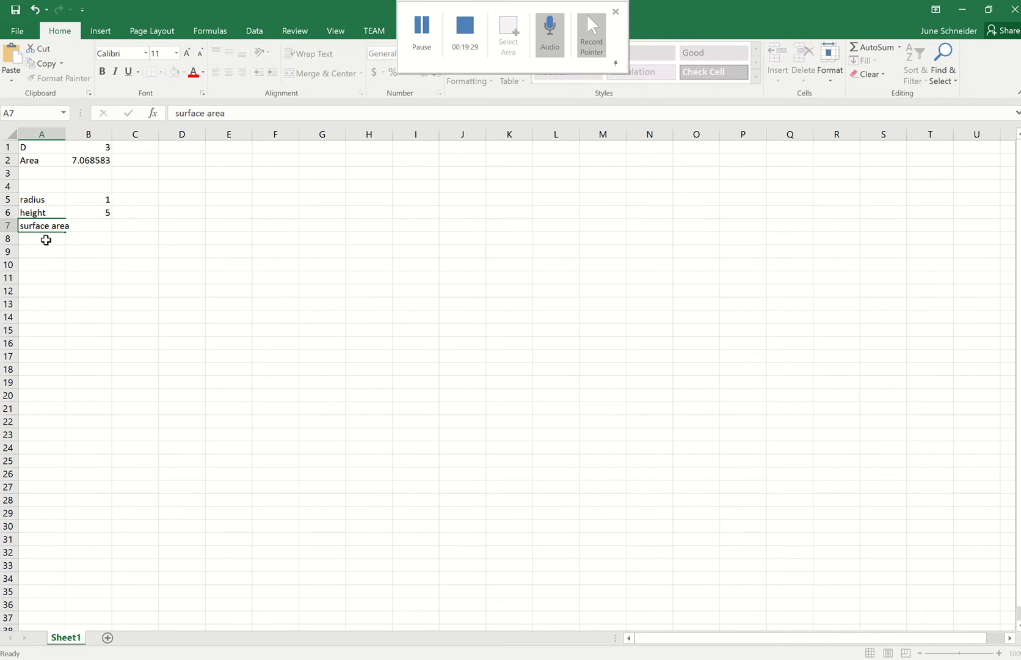
{"action": "left_click", "coordinate": [47, 238]}
{"action": "type", "text": "volume"}
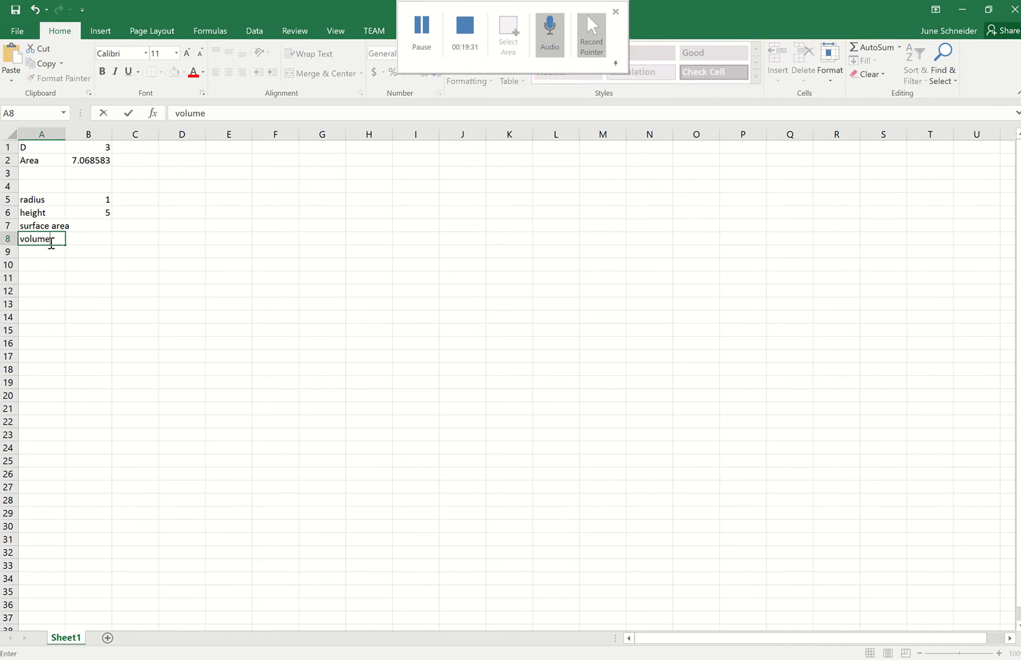
{"action": "left_click", "coordinate": [98, 224]}
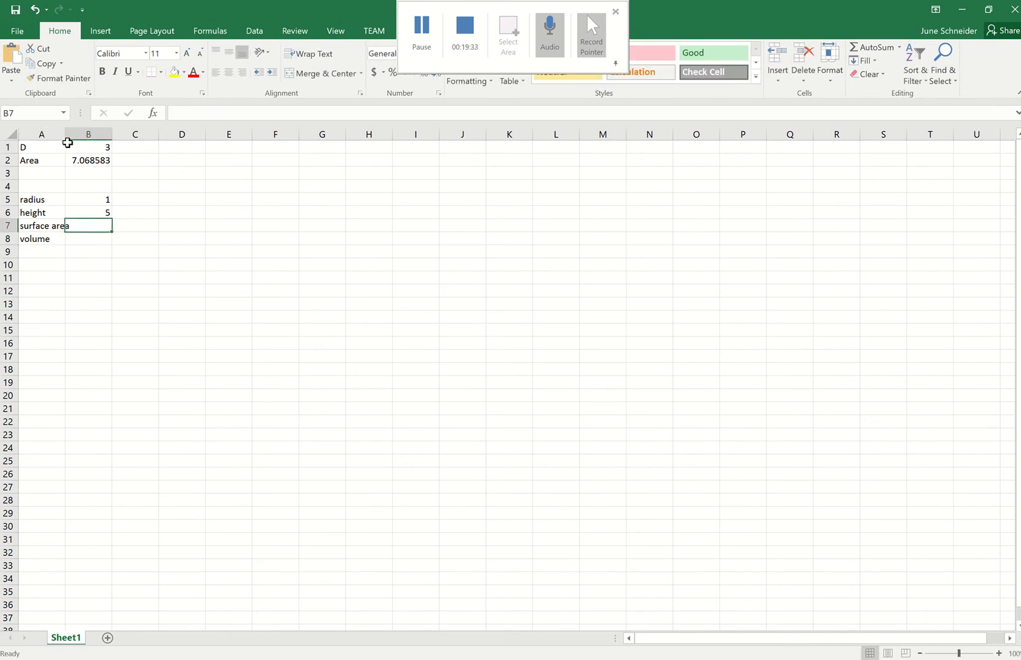
{"action": "left_click_drag", "start_coordinate": [65, 134], "coordinate": [74, 133]}
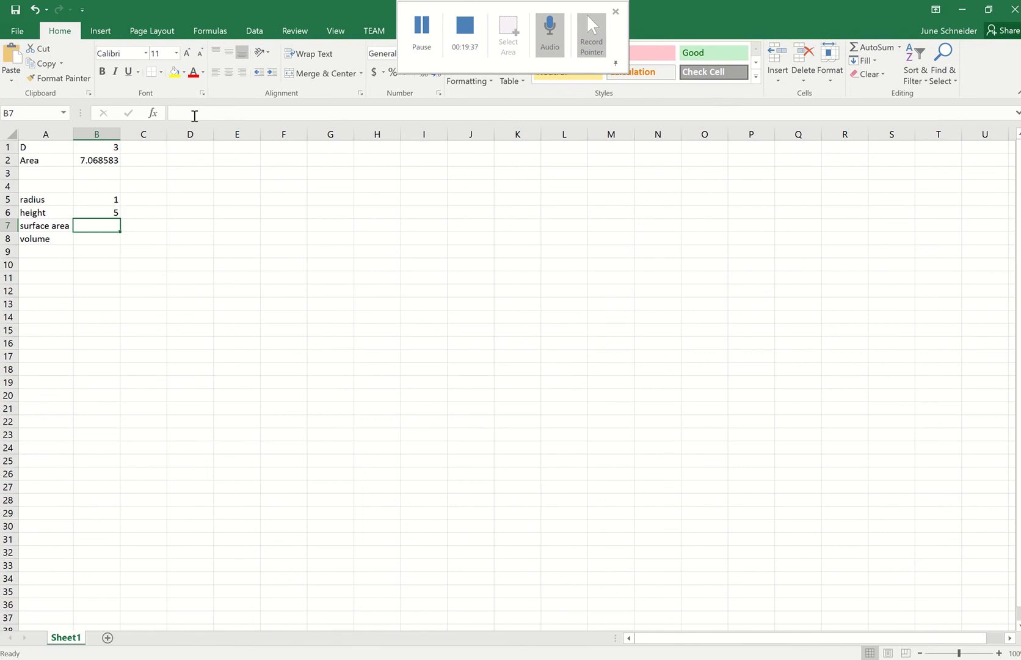
- Calculate the cylinder's surface area in B7 with the formula =2*PI()*B5^2+2*PI()*B5*B6
{"action": "left_click", "coordinate": [198, 113]}
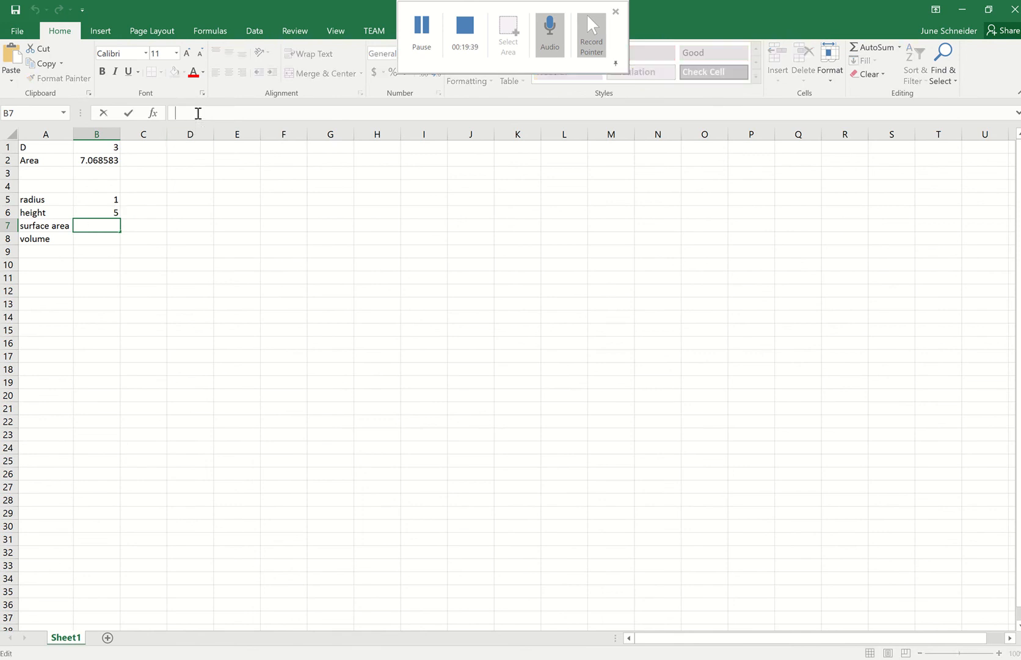
{"action": "type", "text": "="}
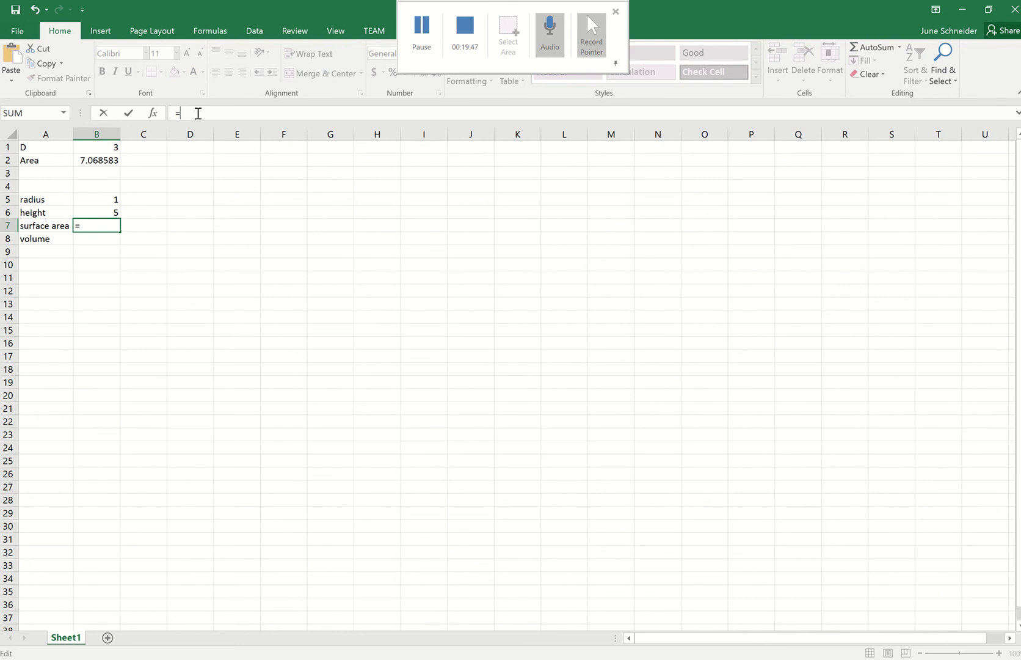
{"action": "type", "text": "2*pi()"}
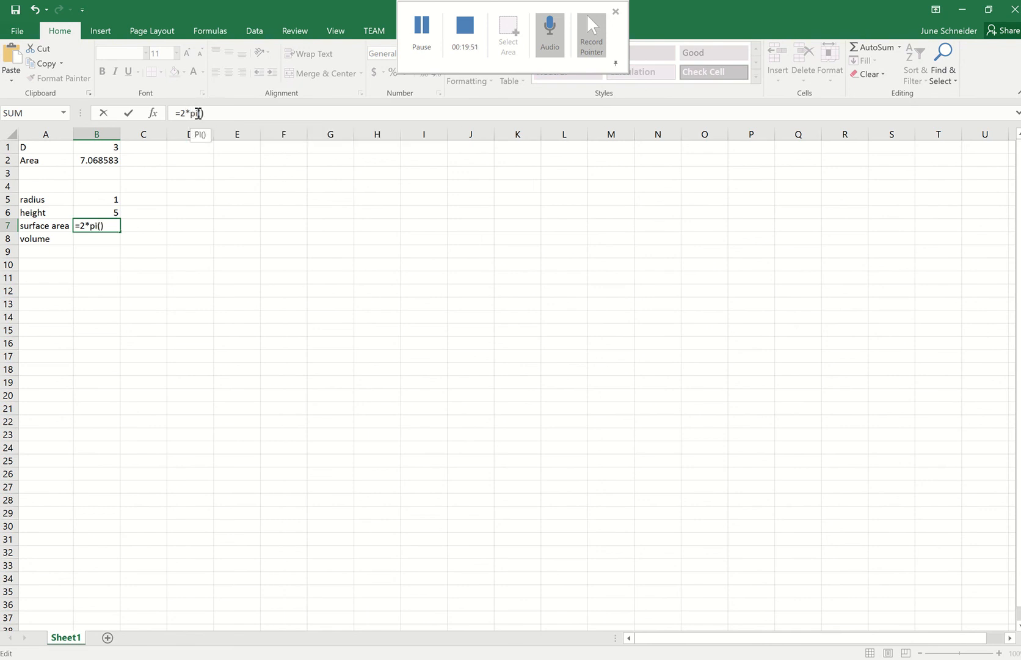
{"action": "type", "text": "*"}
{"action": "left_click", "coordinate": [107, 202]}
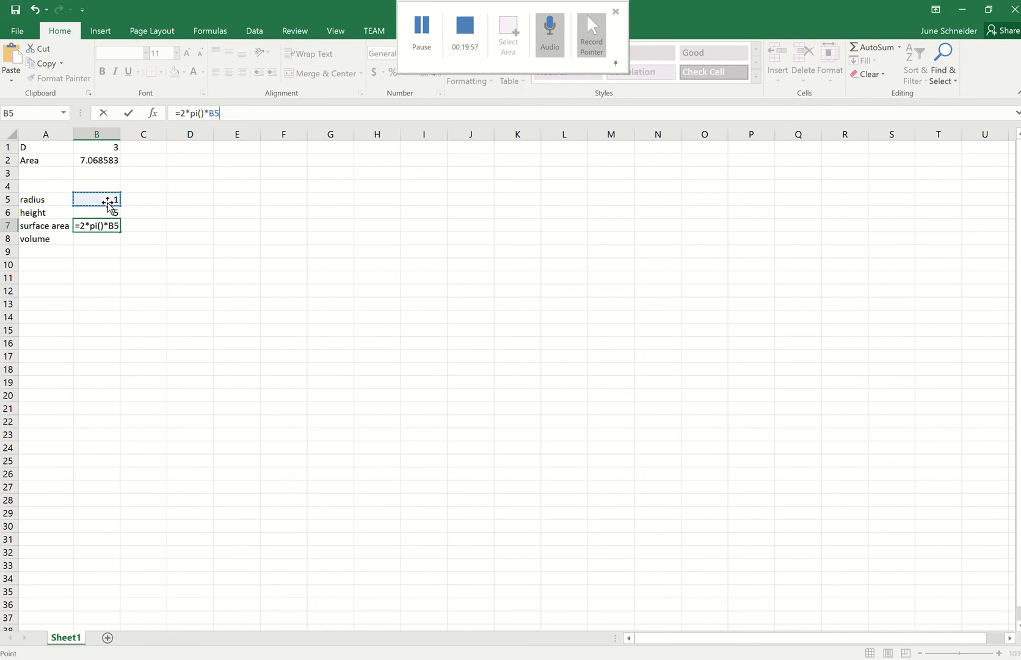
{"action": "type", "text": "^2+"}
{"action": "type", "text": "2*pi("}
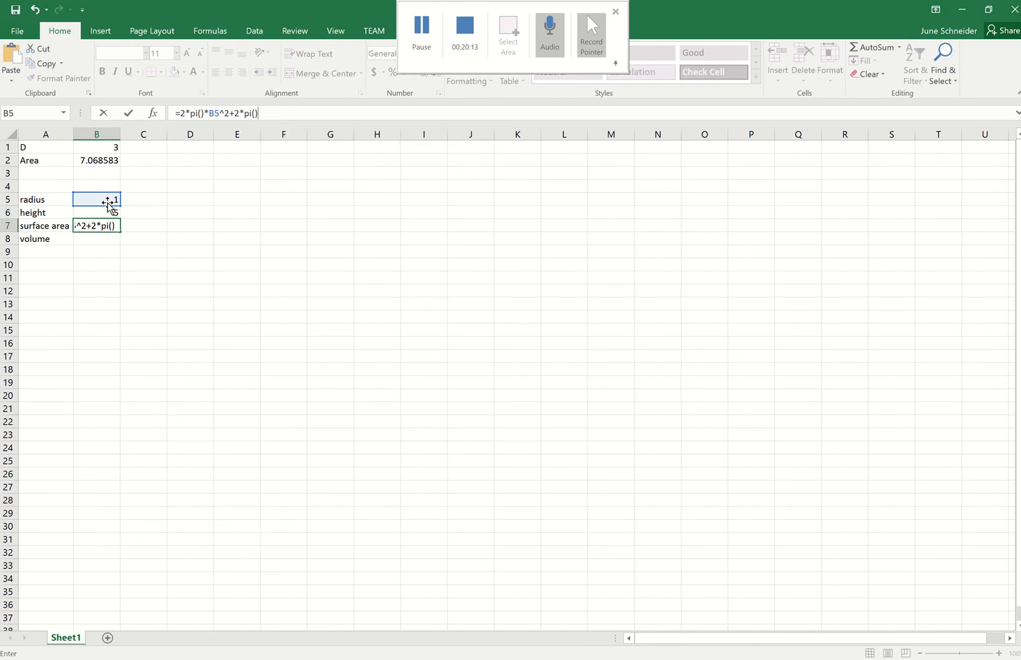
{"action": "type", "text": "*"}
{"action": "left_click", "coordinate": [108, 198]}
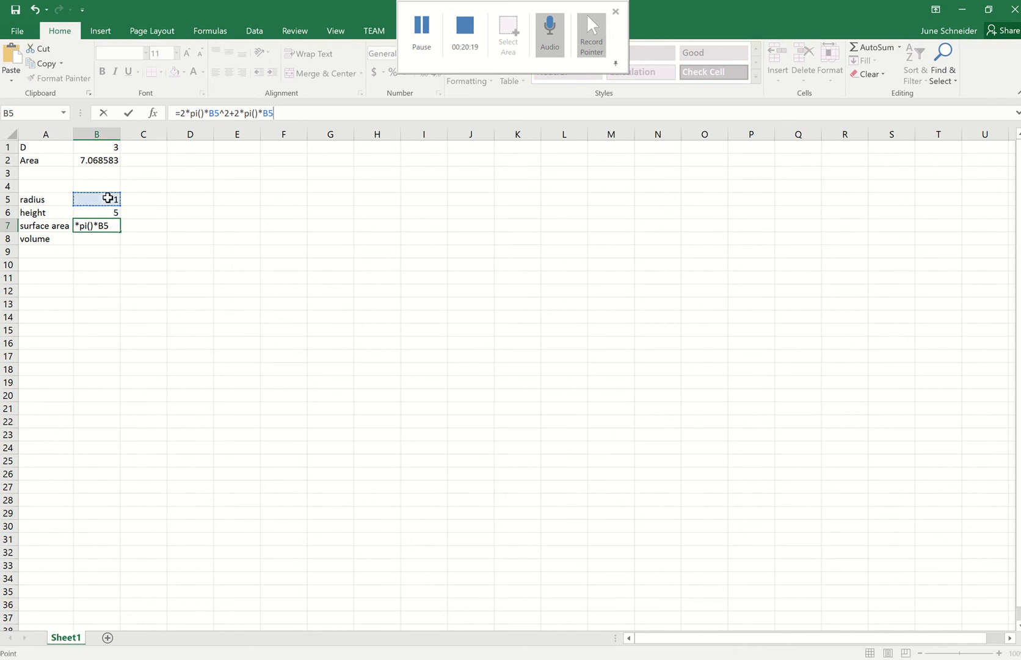
{"action": "type", "text": "*"}
{"action": "left_click", "coordinate": [108, 212]}
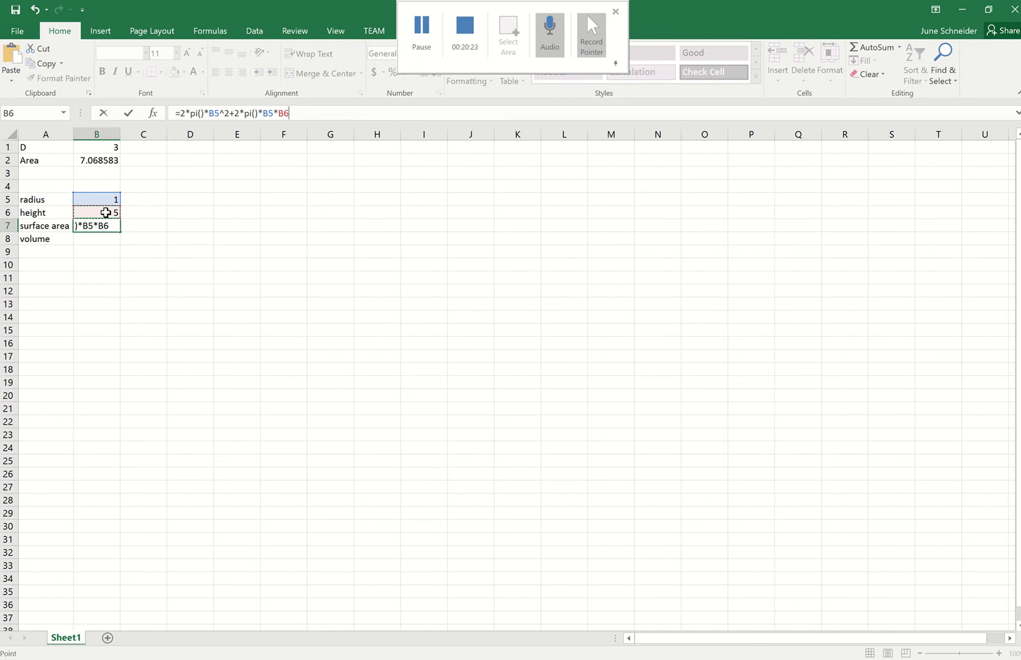
{"action": "key", "text": "Return"}
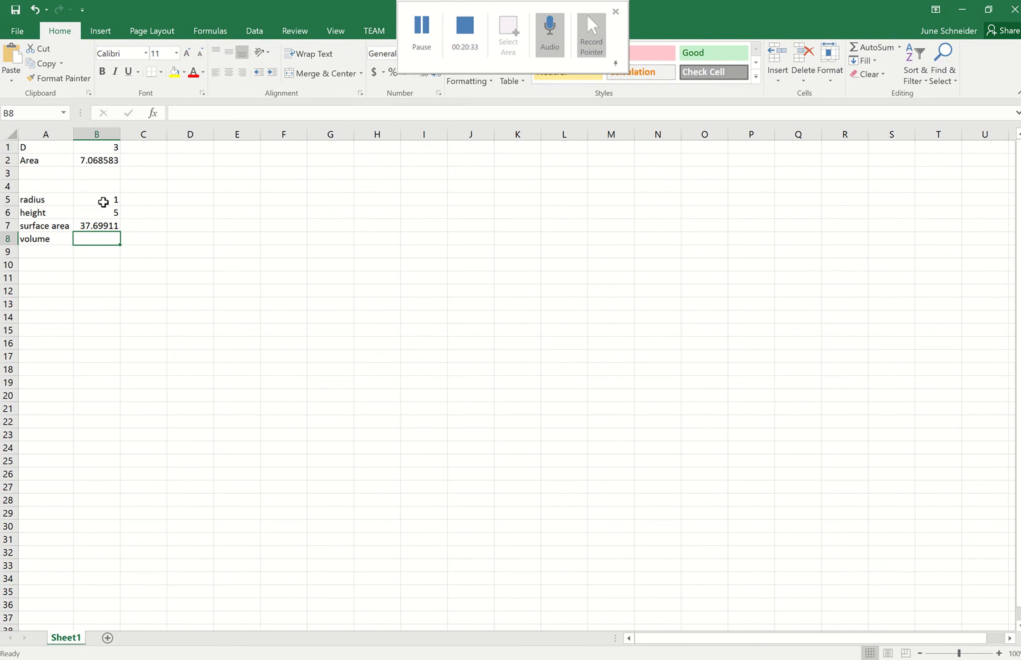
- Test the surface area formula with a radius of 2 in B5, and set the radius back to 1
{"action": "left_click", "coordinate": [105, 200]}
{"action": "type", "text": "2"}
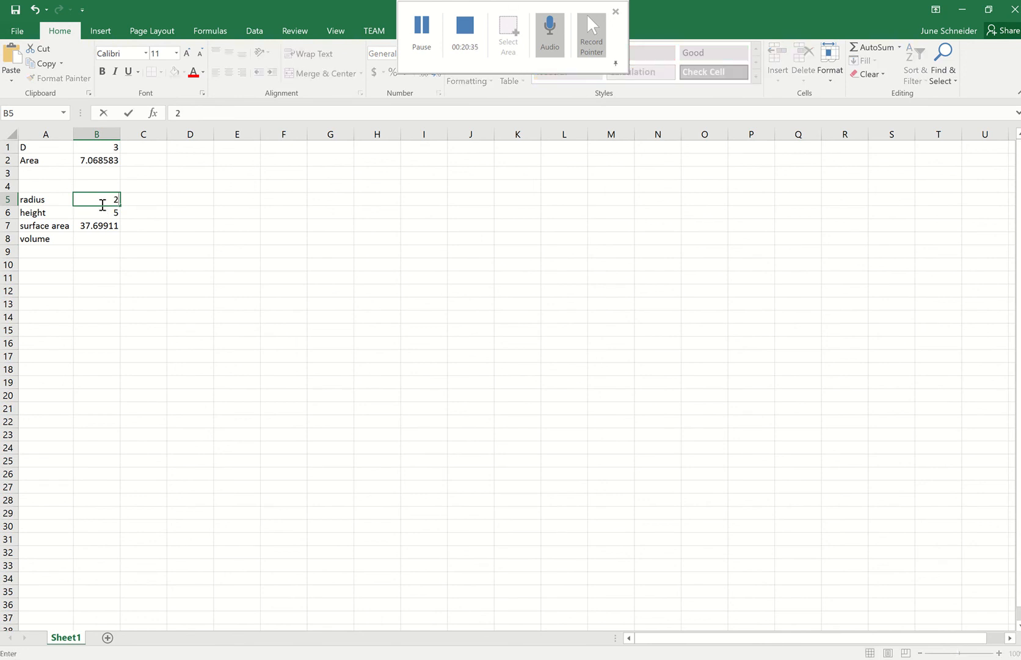
{"action": "key", "text": "Return"}
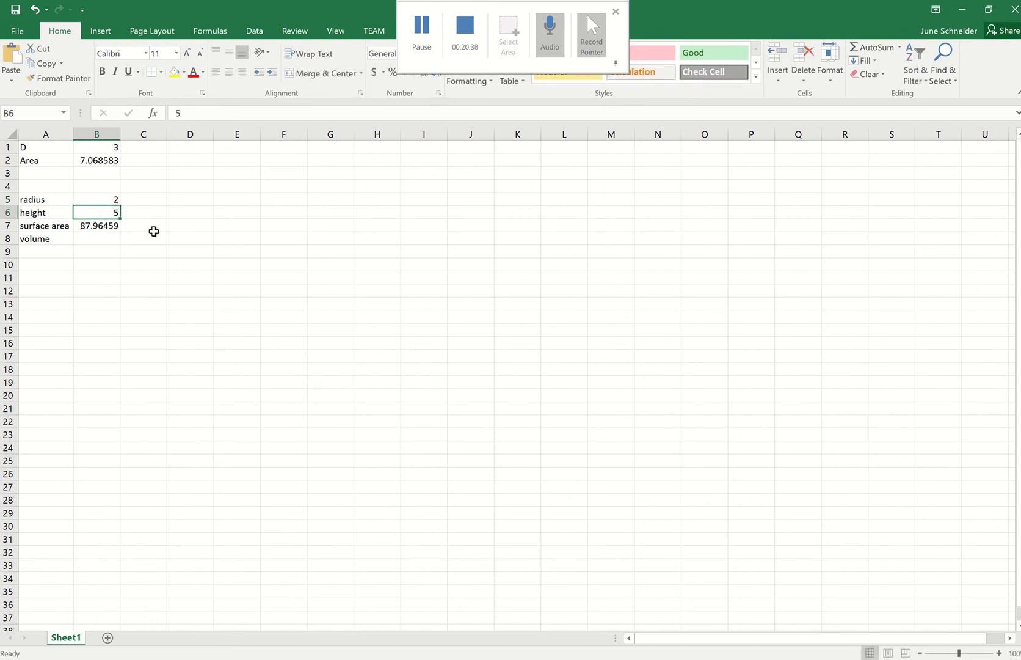
{"action": "left_click", "coordinate": [114, 227]}
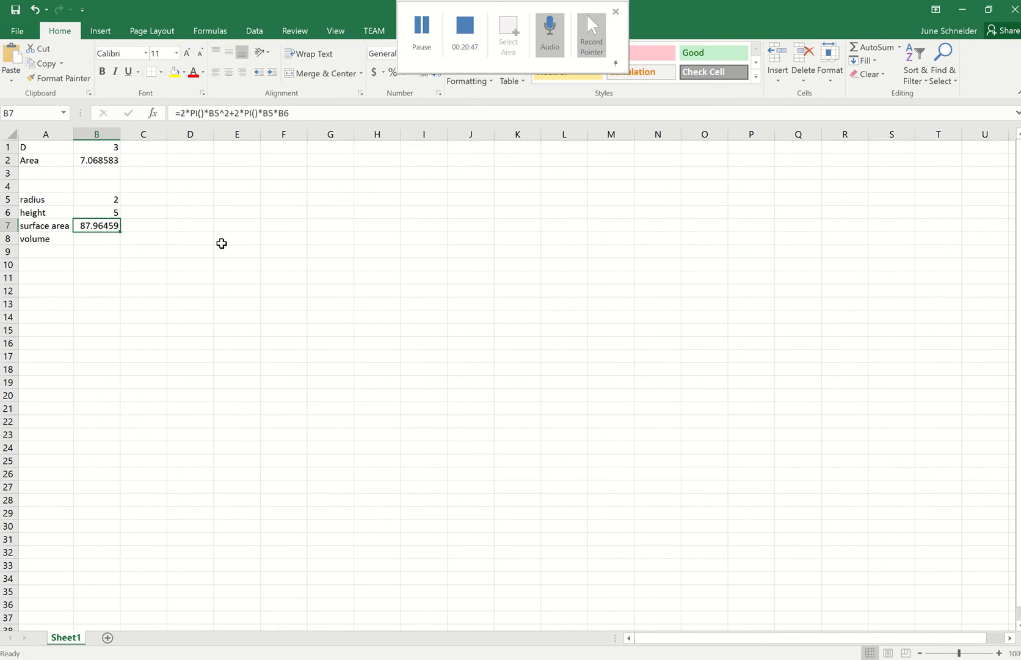
{"action": "left_click", "coordinate": [110, 200]}
{"action": "type", "text": "1"}
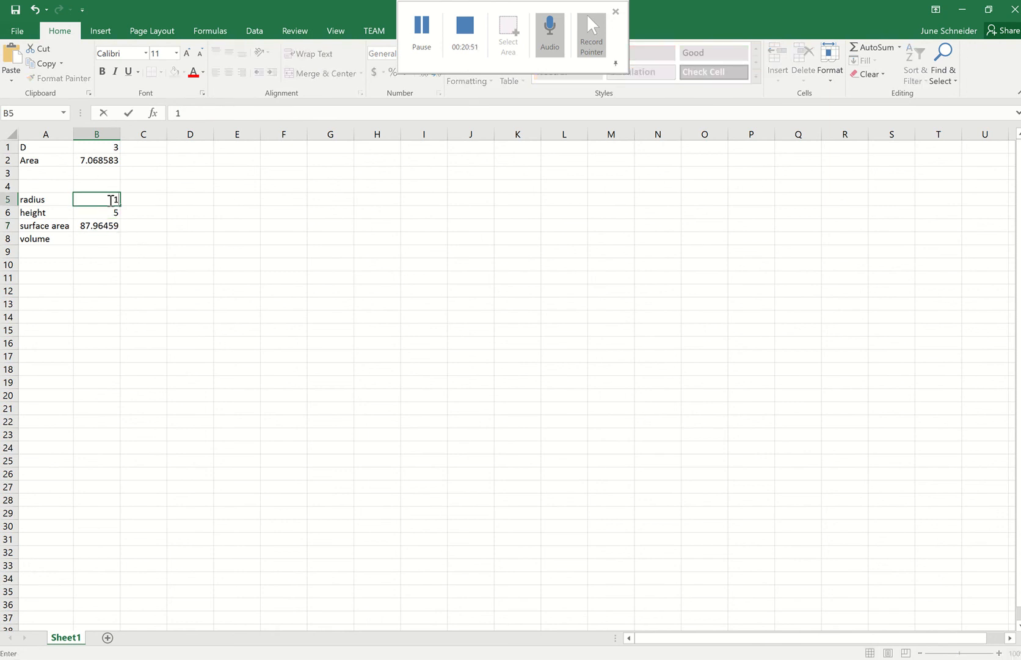
{"action": "key", "text": "Return"}
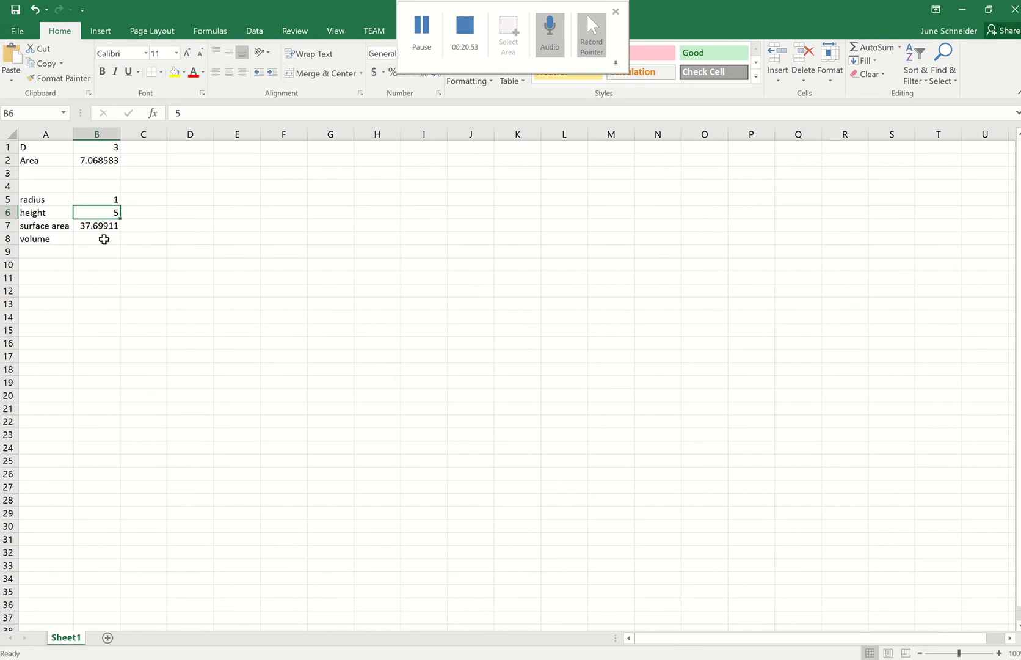
- Calculate the cylinder's volume in B8 with the formula =PI()*B5^2*B6
{"action": "left_click", "coordinate": [104, 238]}
{"action": "left_click", "coordinate": [209, 116]}
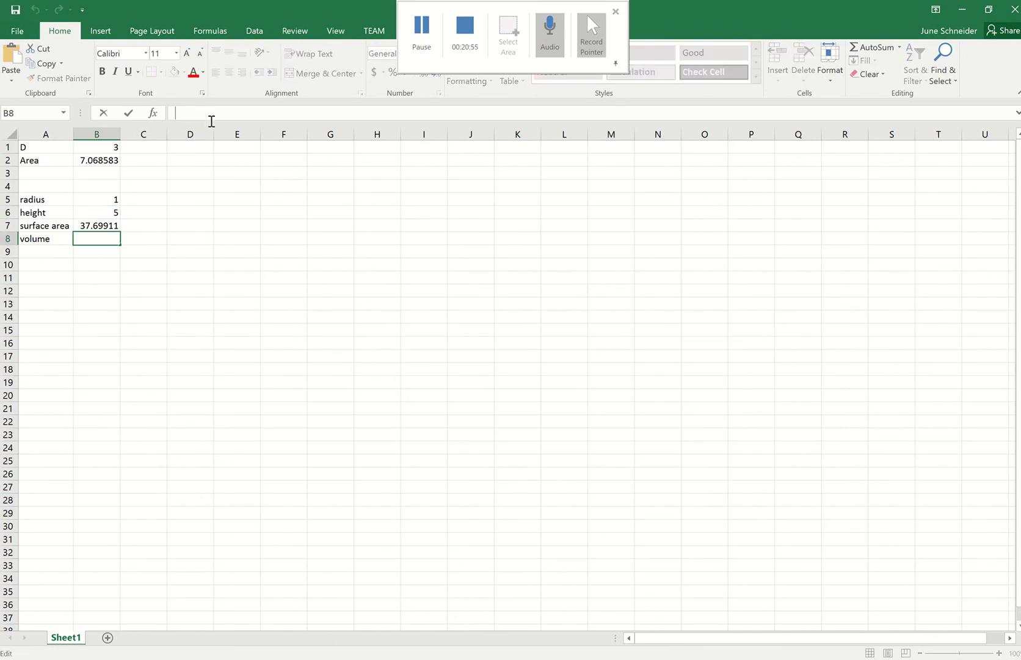
{"action": "type", "text": "="}
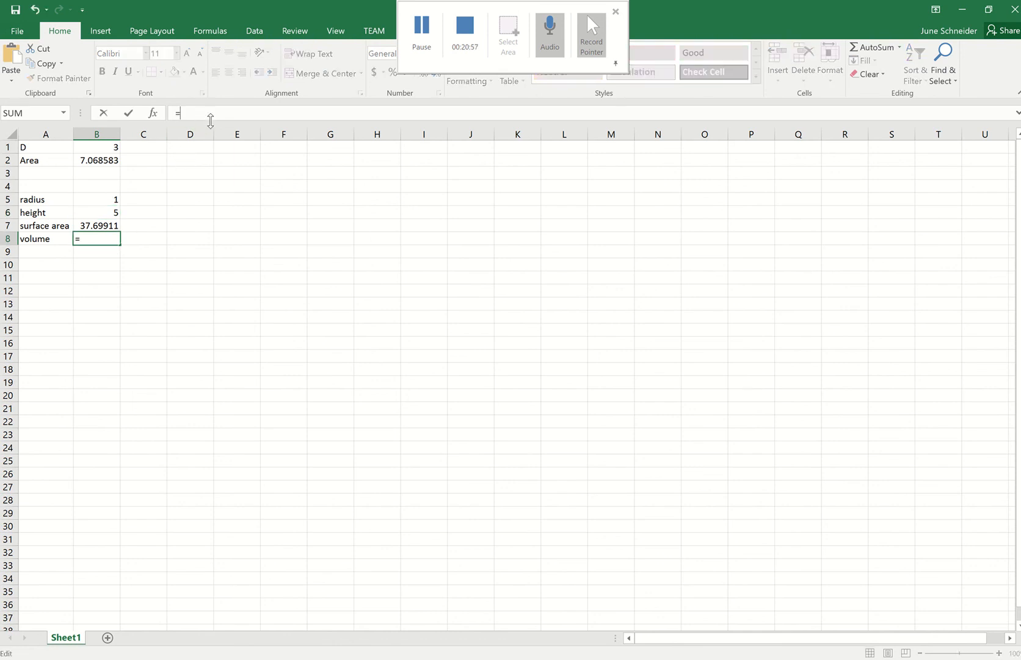
{"action": "type", "text": "pi("}
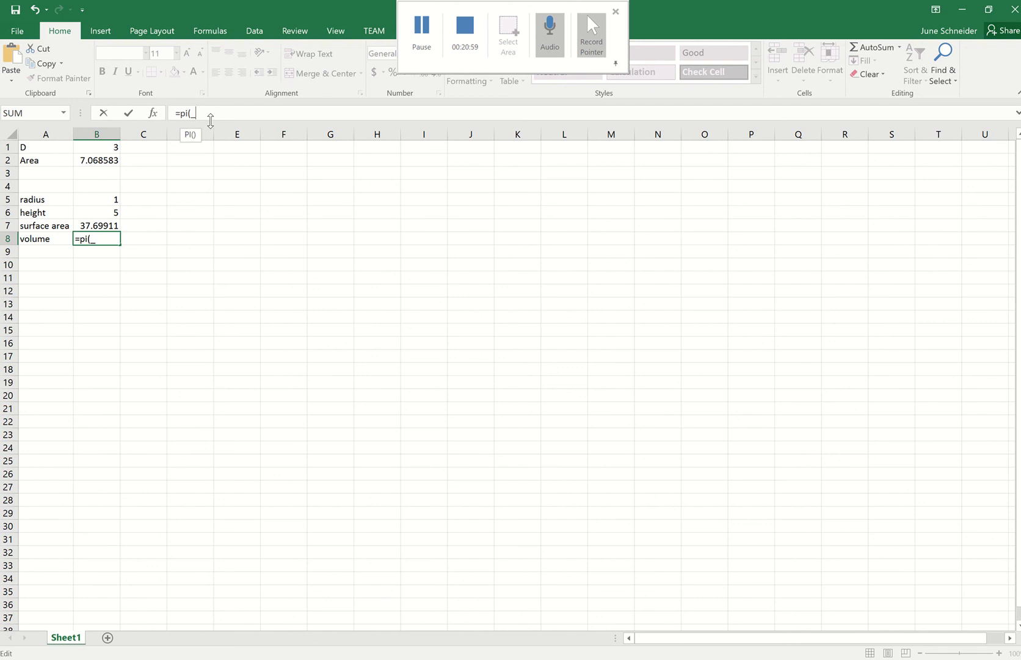
{"action": "type", "text": ")*"}
{"action": "left_click", "coordinate": [115, 199]}
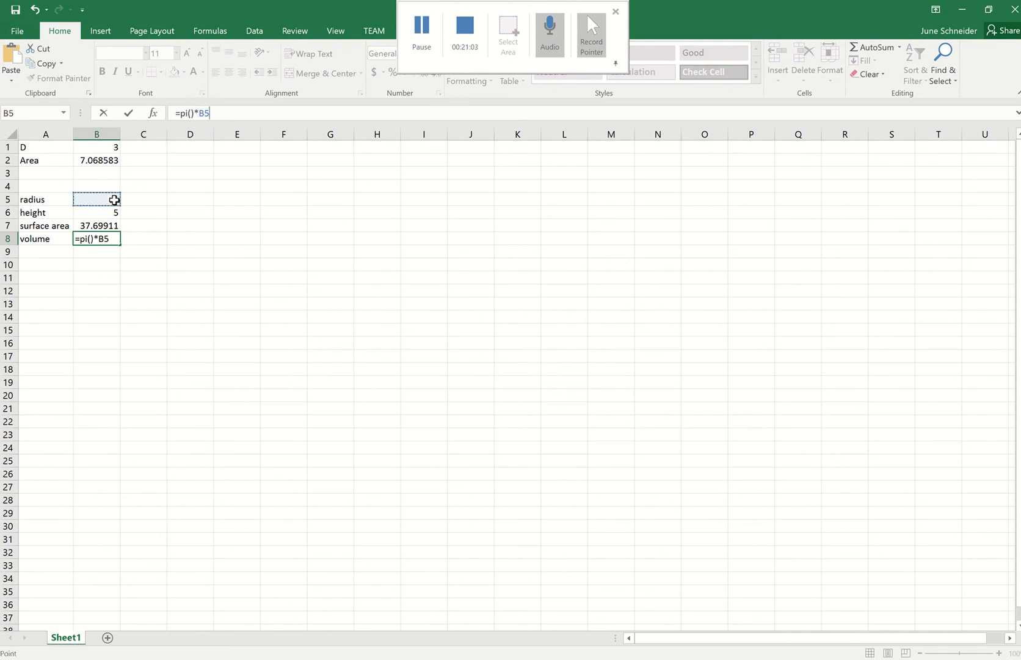
{"action": "type", "text": "^2*"}
{"action": "left_click", "coordinate": [113, 213]}
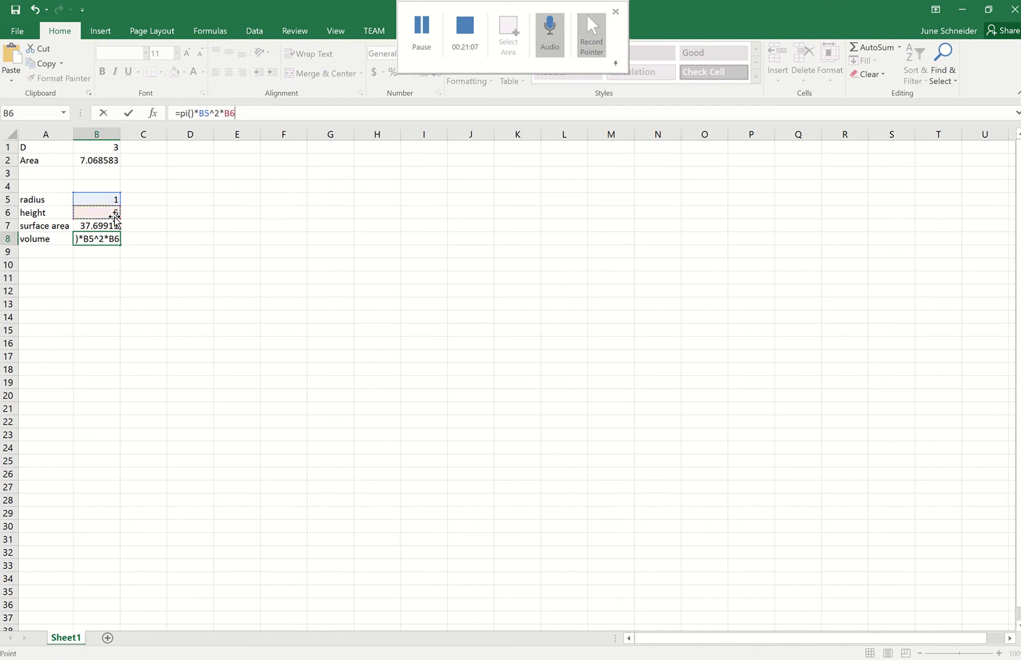
{"action": "key", "text": "Return"}
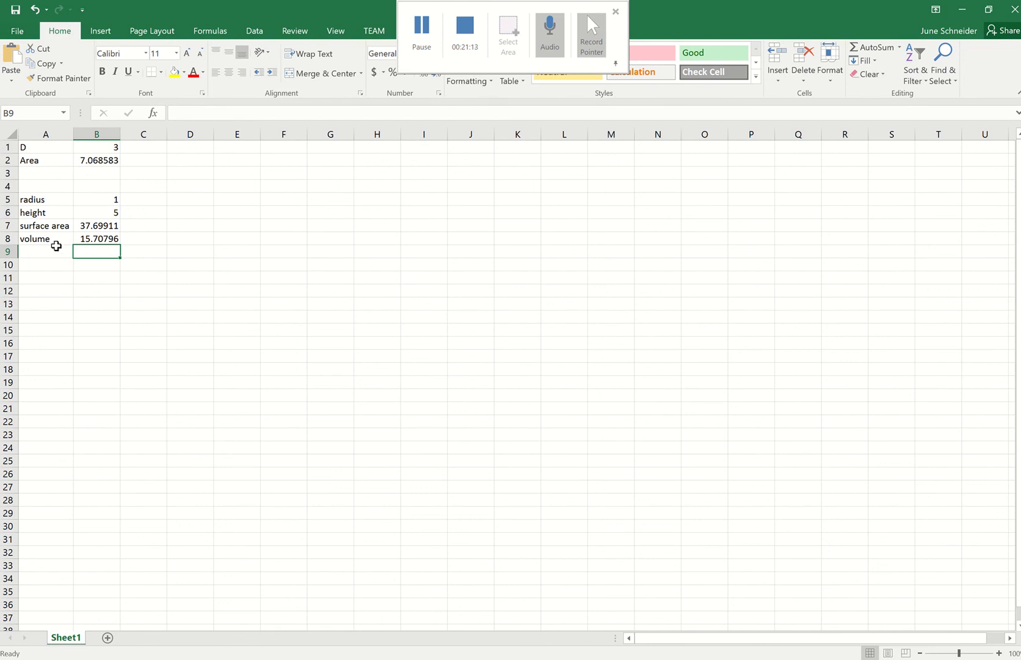
{"action": "left_click", "coordinate": [84, 241]}
{"action": "left_click", "coordinate": [140, 240]}
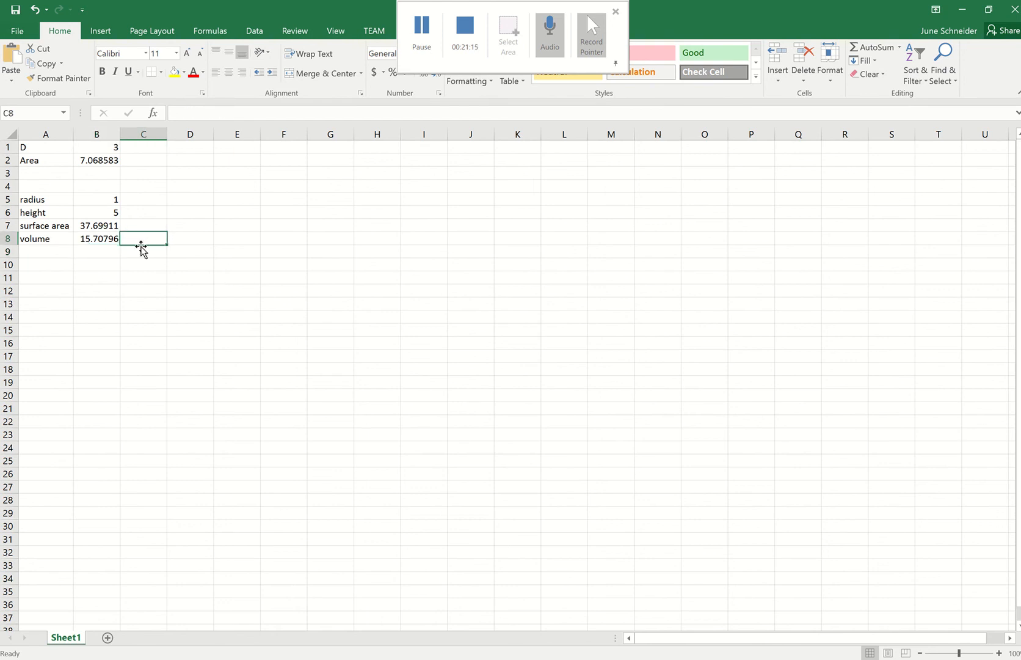
- Enter the unit labels in3 in C8 beside the volume and in2 in C7 beside the surface area
{"action": "type", "text": "in3"}
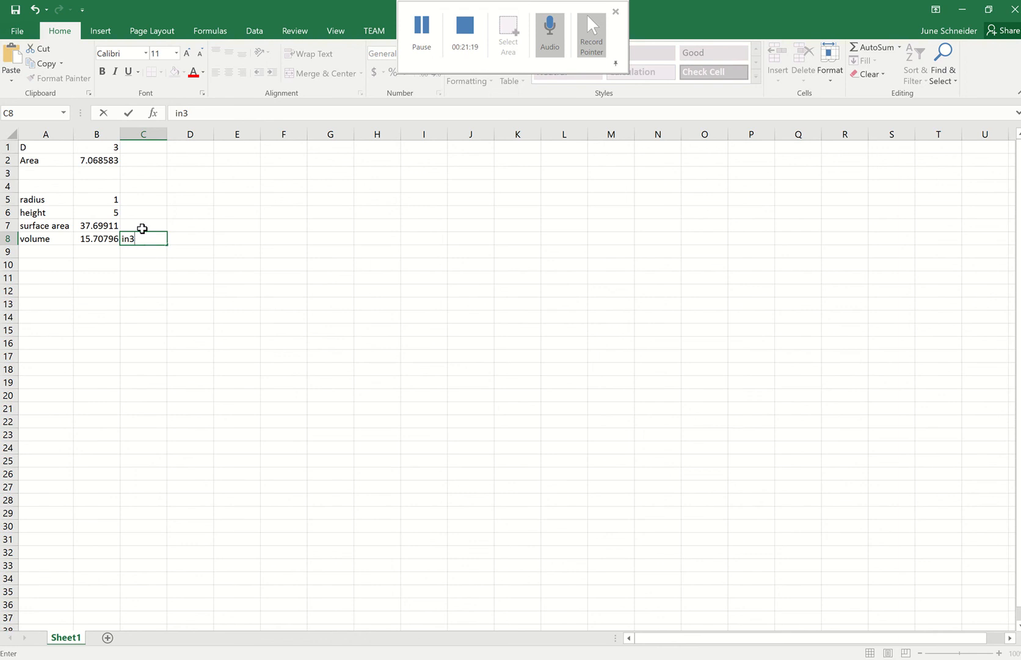
{"action": "left_click", "coordinate": [141, 226]}
{"action": "type", "text": "in2"}
{"action": "left_click", "coordinate": [266, 213]}
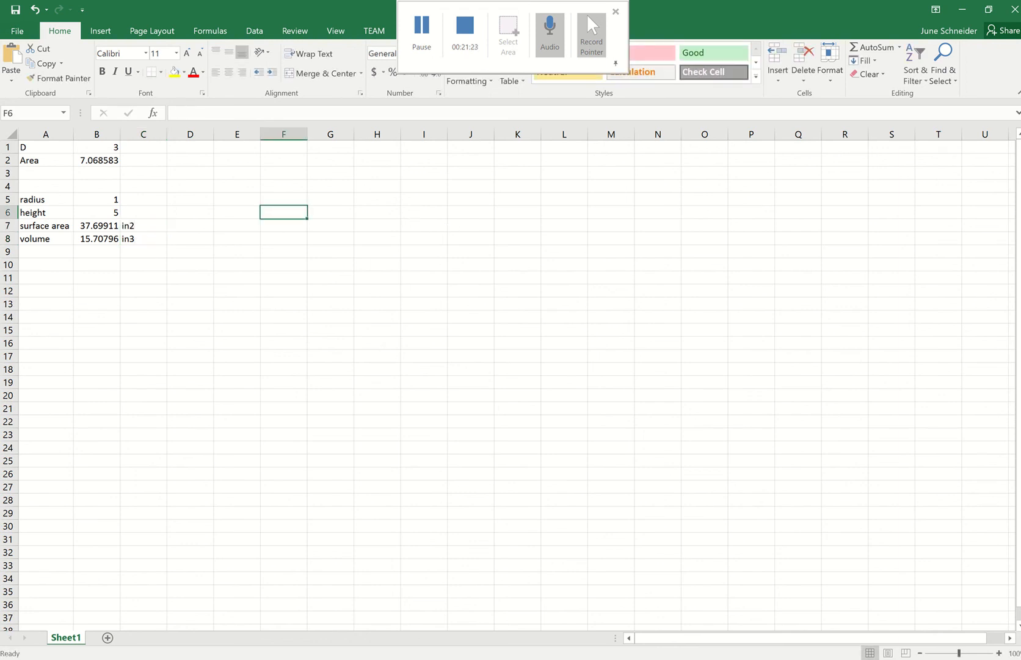
- Switch to SOLIDWORKS and set the mass property options to custom units with length in inches
{"action": "left_click", "coordinate": [317, 659]}
{"action": "left_click", "coordinate": [320, 622]}
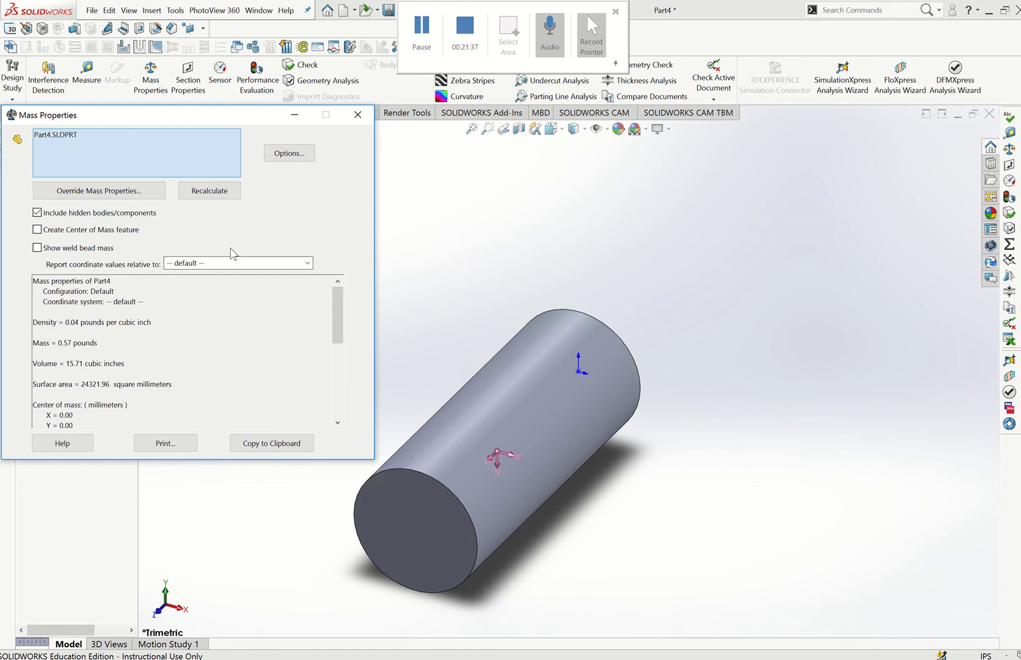
{"action": "left_click", "coordinate": [295, 152]}
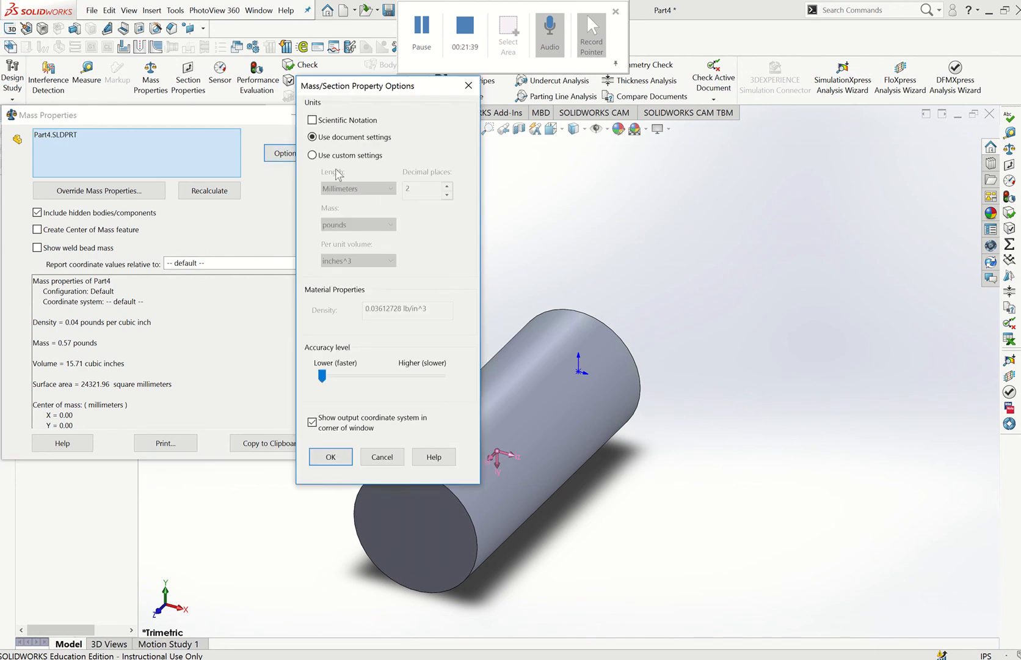
{"action": "left_click", "coordinate": [312, 155]}
{"action": "left_click", "coordinate": [358, 189]}
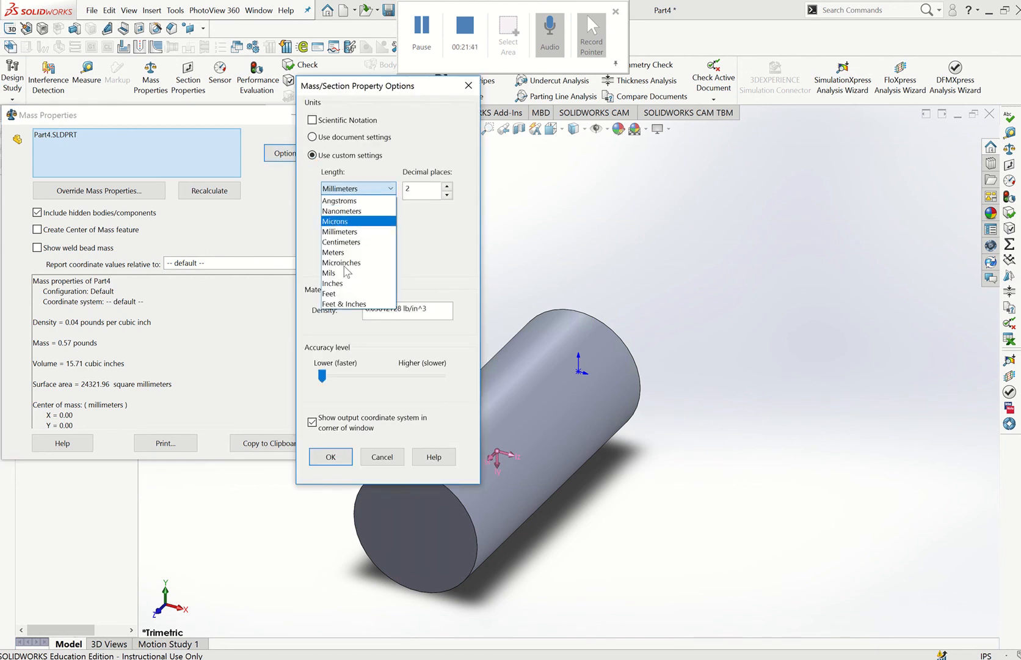
{"action": "left_click", "coordinate": [333, 284]}
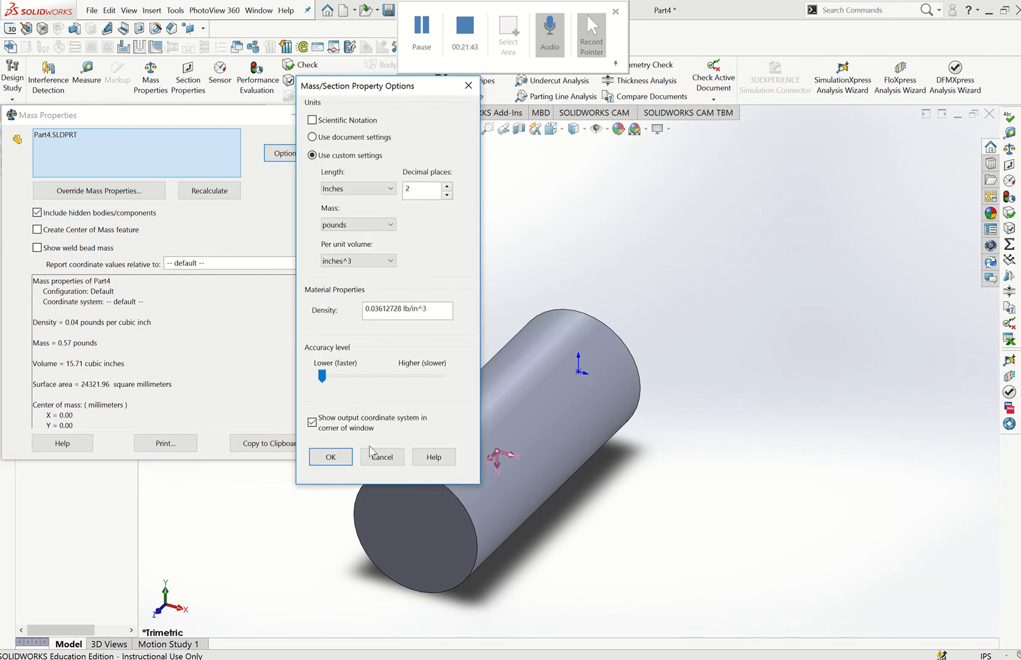
{"action": "left_click", "coordinate": [330, 456]}
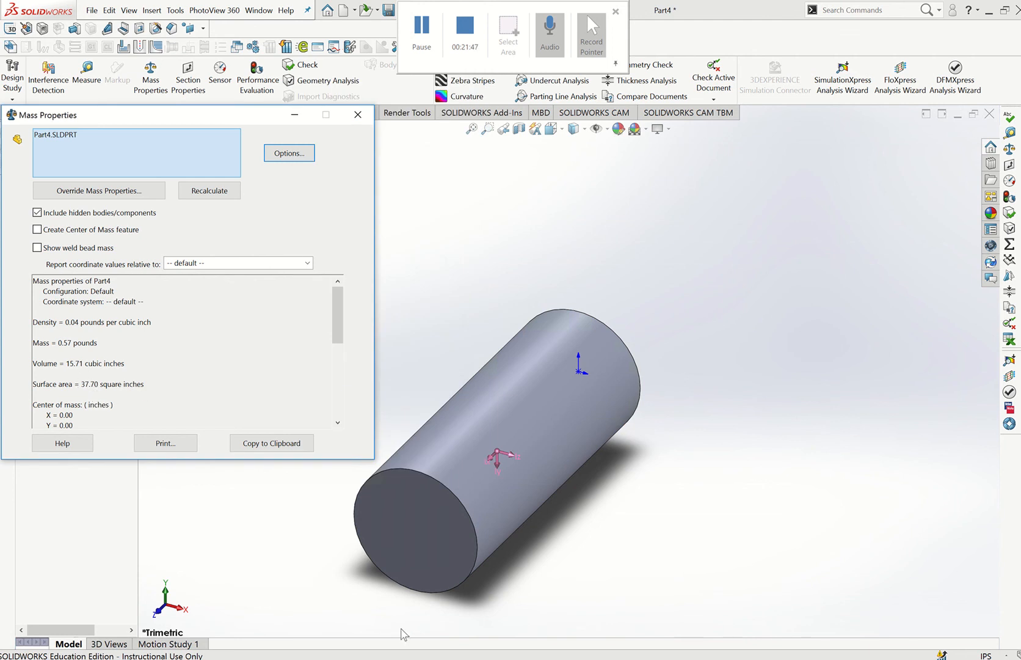
- Compare the cylinder's volume and surface area in the mass properties with the Excel results, and recheck its density and mass
{"action": "left_click", "coordinate": [401, 658]}
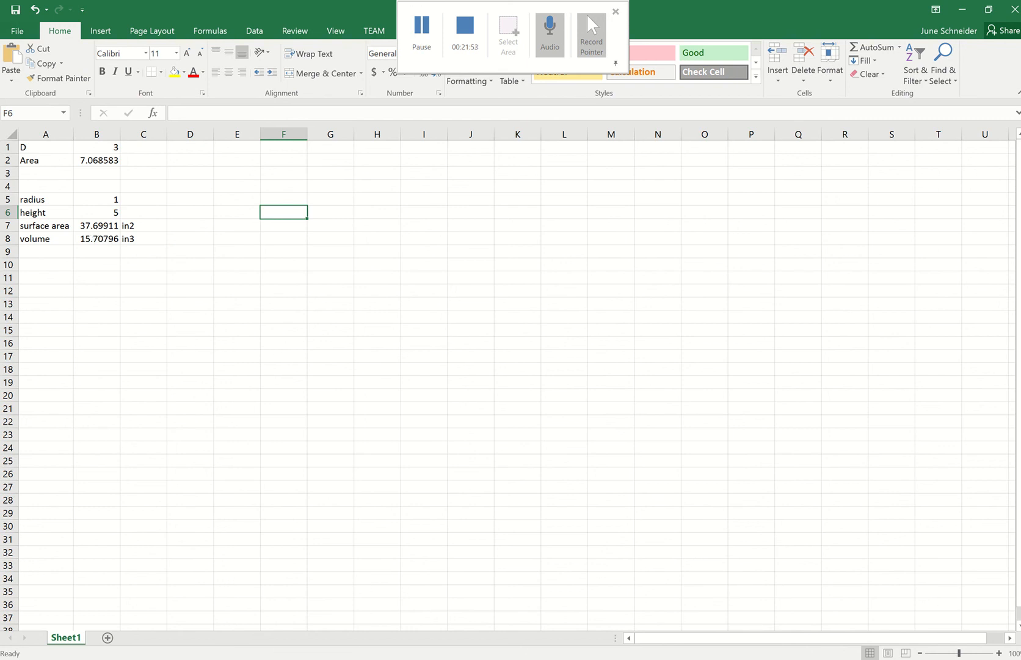
{"action": "key", "text": "alt+Tab"}
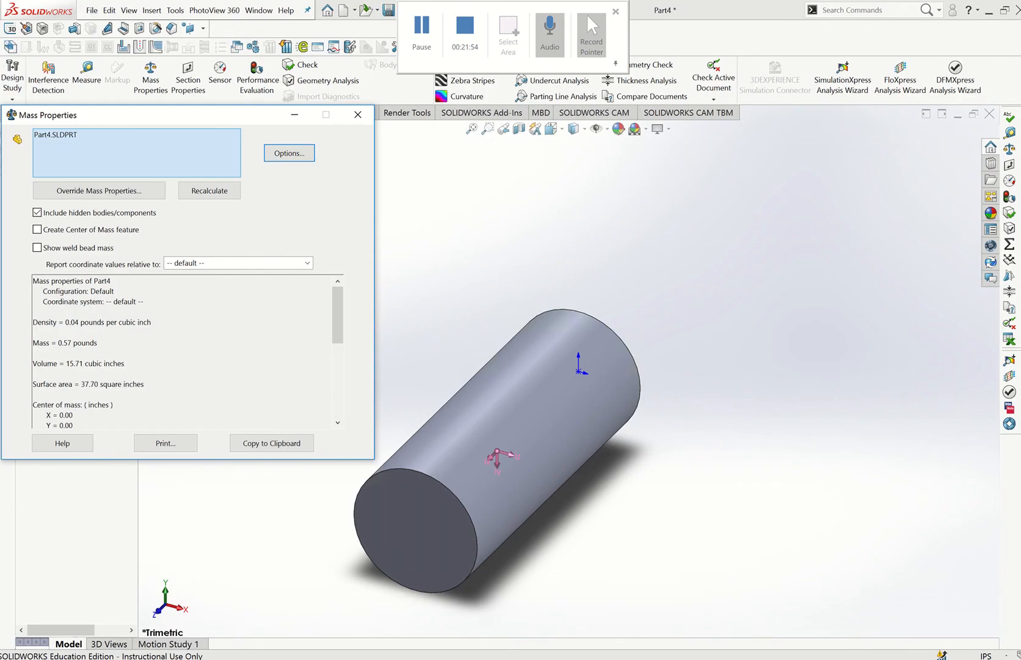
{"action": "left_click", "coordinate": [363, 119]}
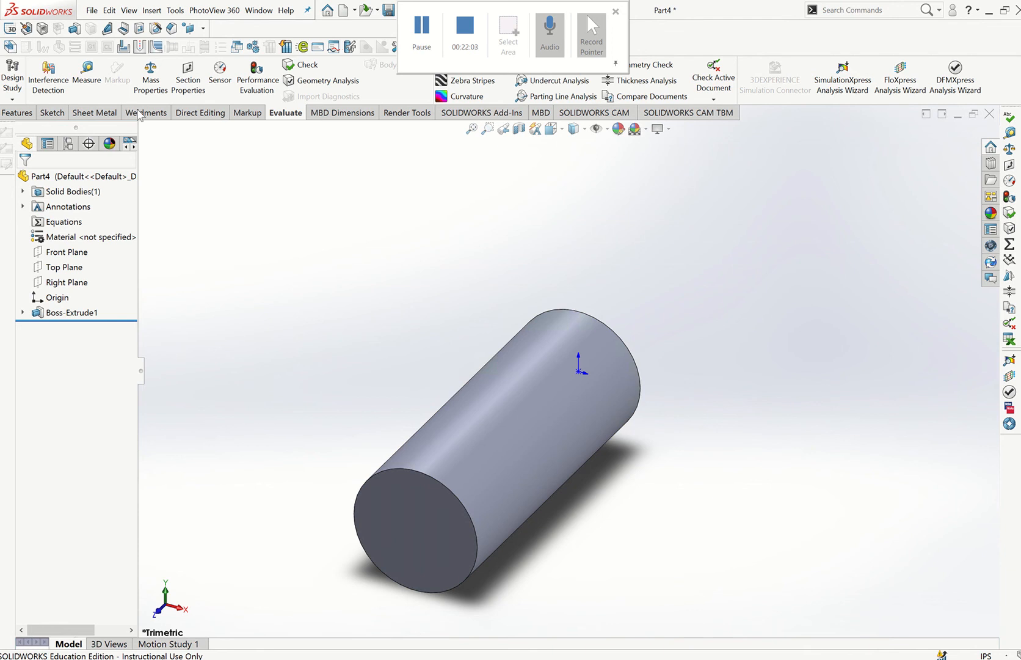
{"action": "left_click", "coordinate": [151, 72]}
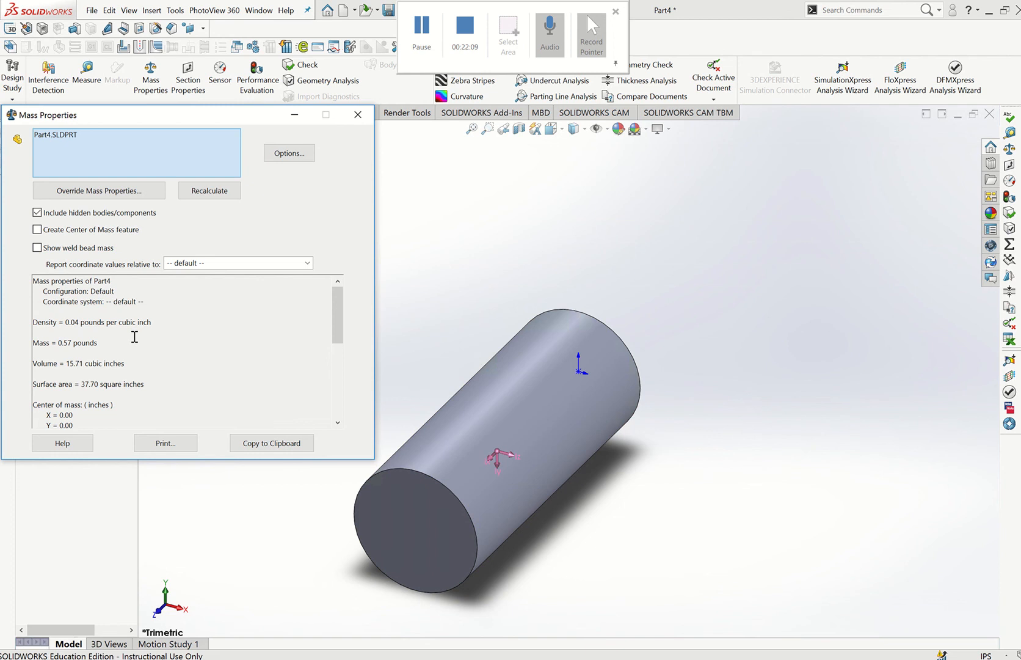
{"action": "left_click", "coordinate": [362, 115]}
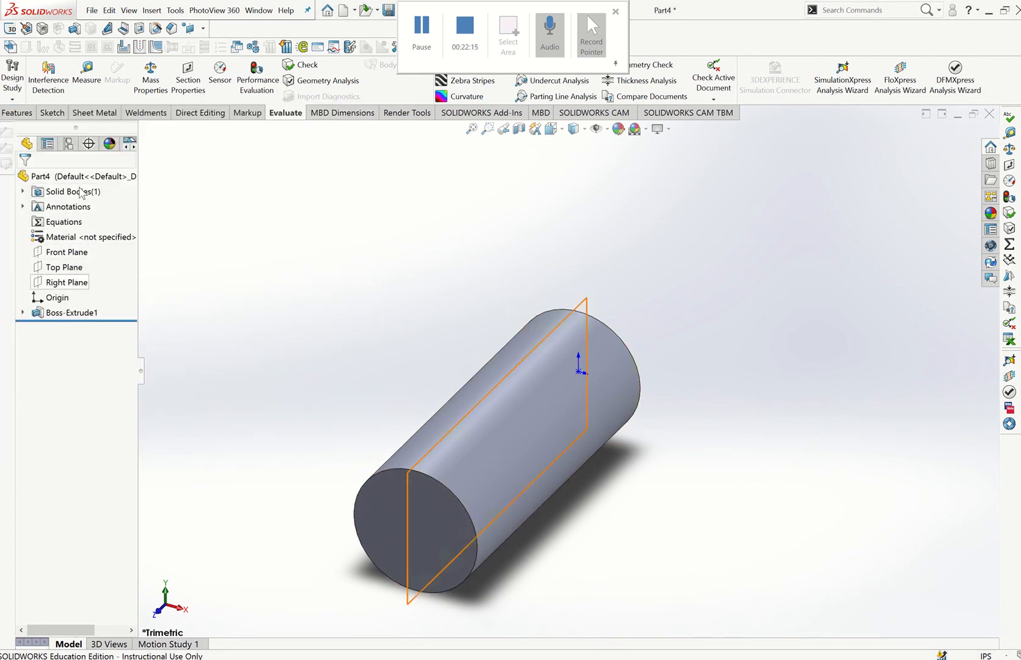
- Assign Plain Carbon Steel as the part's material, and change it to Brass
{"action": "right_click", "coordinate": [75, 243]}
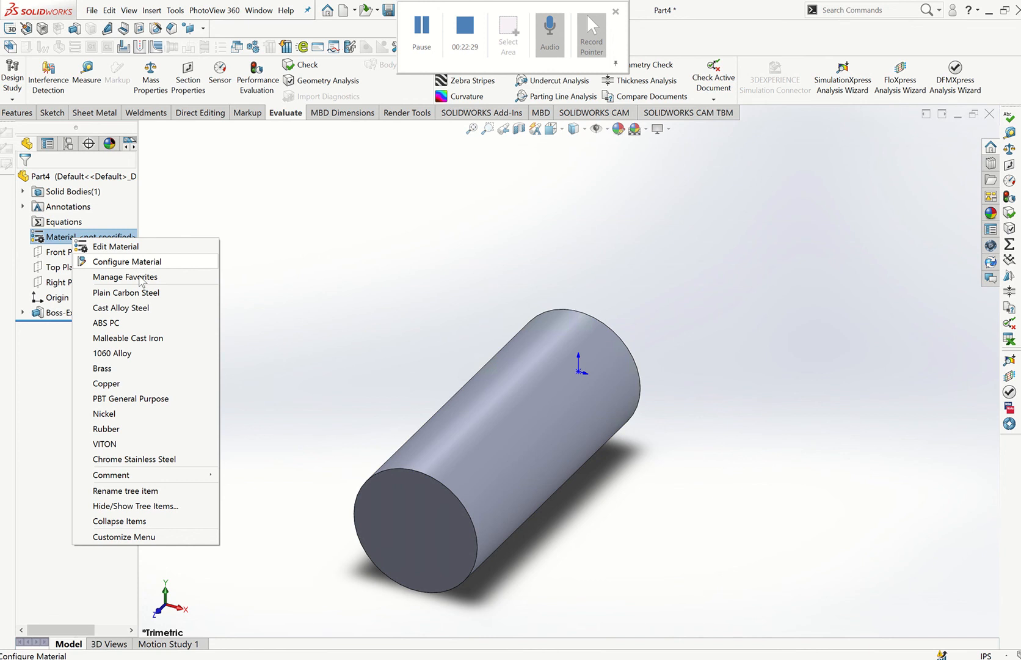
{"action": "left_click", "coordinate": [152, 293]}
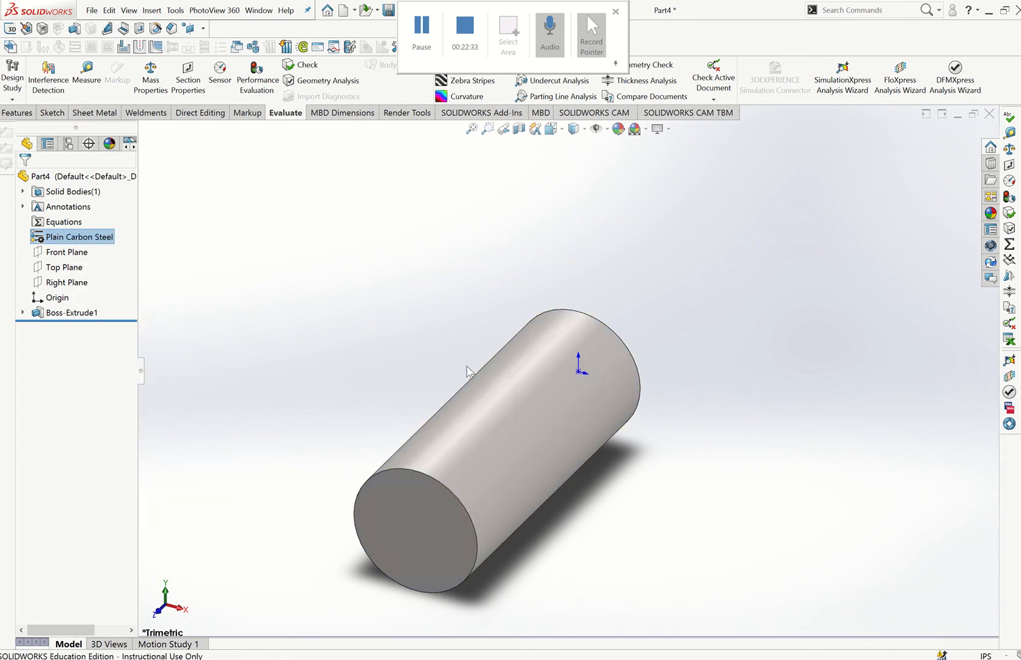
{"action": "right_click", "coordinate": [108, 247]}
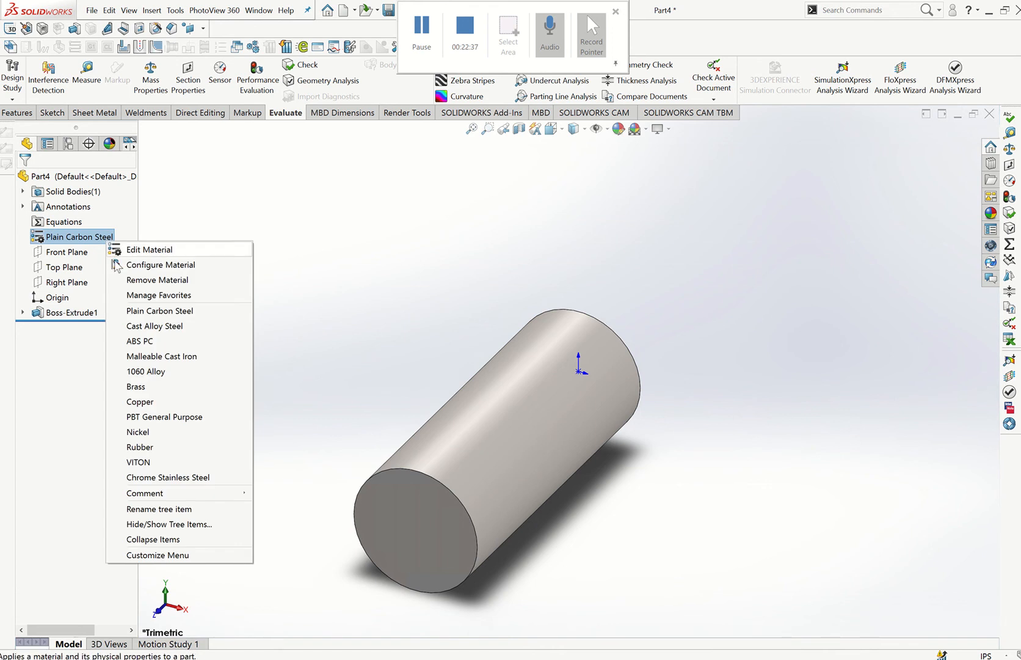
{"action": "left_click", "coordinate": [143, 387]}
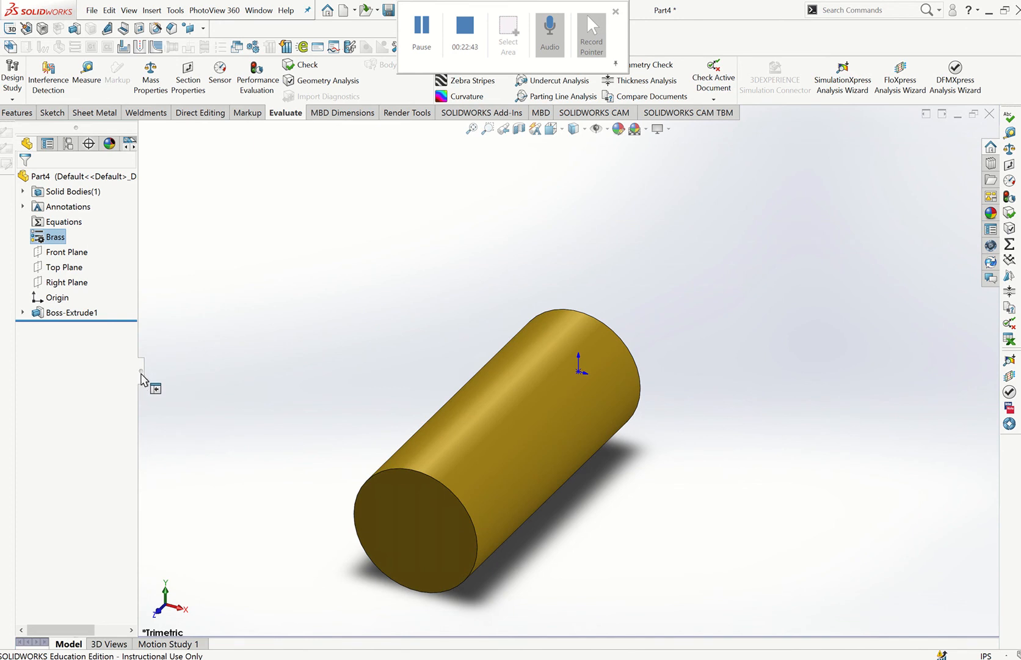
- Evaluate the mass properties of the brass cylinder
{"action": "left_click", "coordinate": [152, 78]}
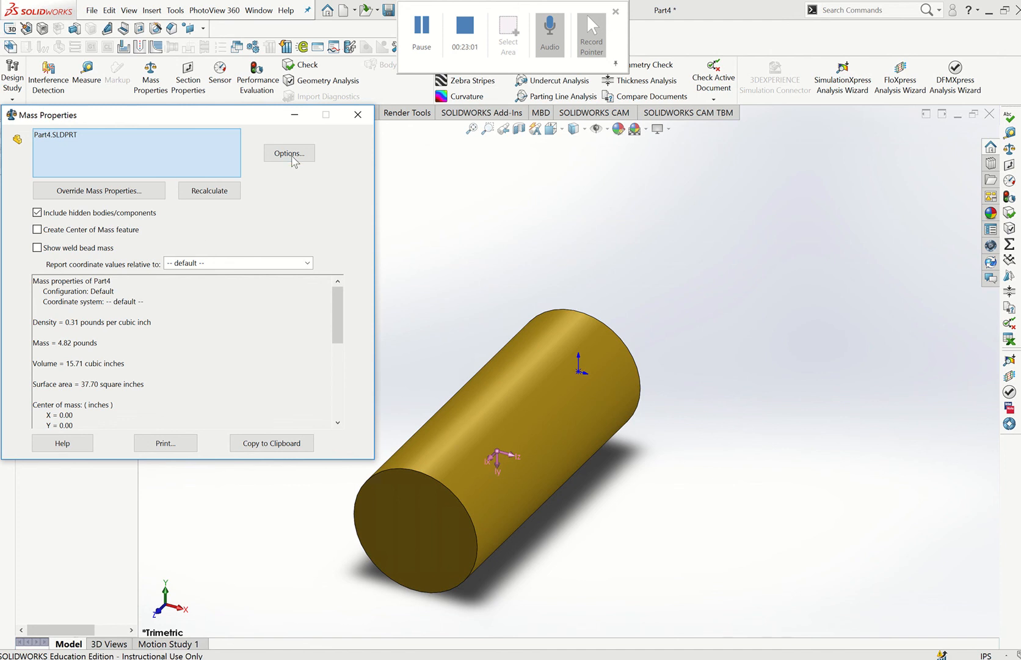
{"action": "left_click", "coordinate": [359, 115]}
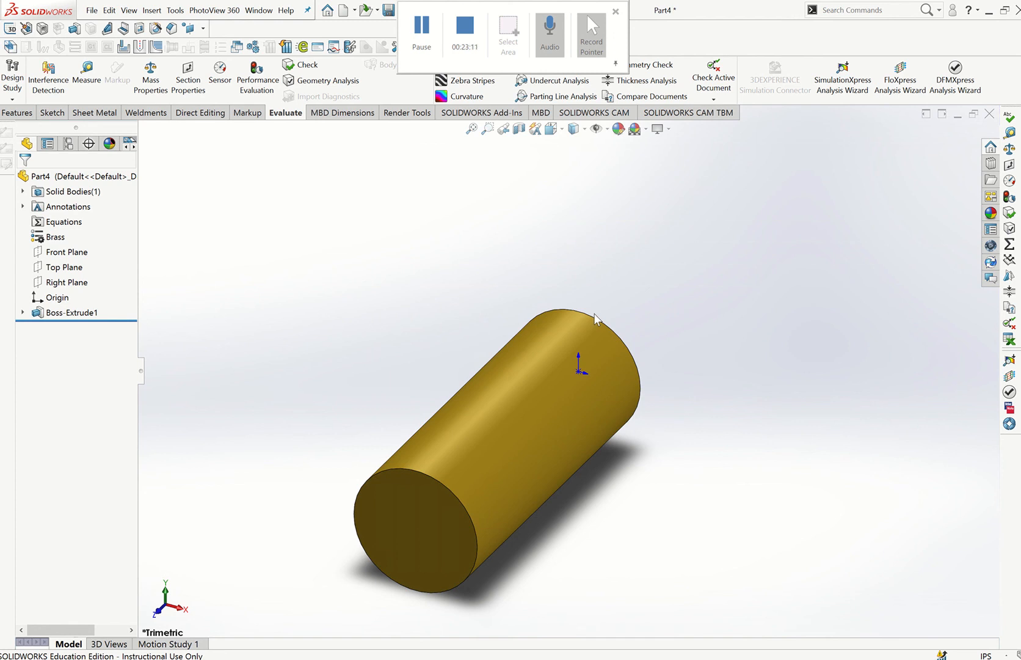
- Start a sketch on the cylinder's front end face and orient the view normal to it
{"action": "scroll", "coordinate": [519, 530], "scroll_direction": "down", "scroll_amount": 2}
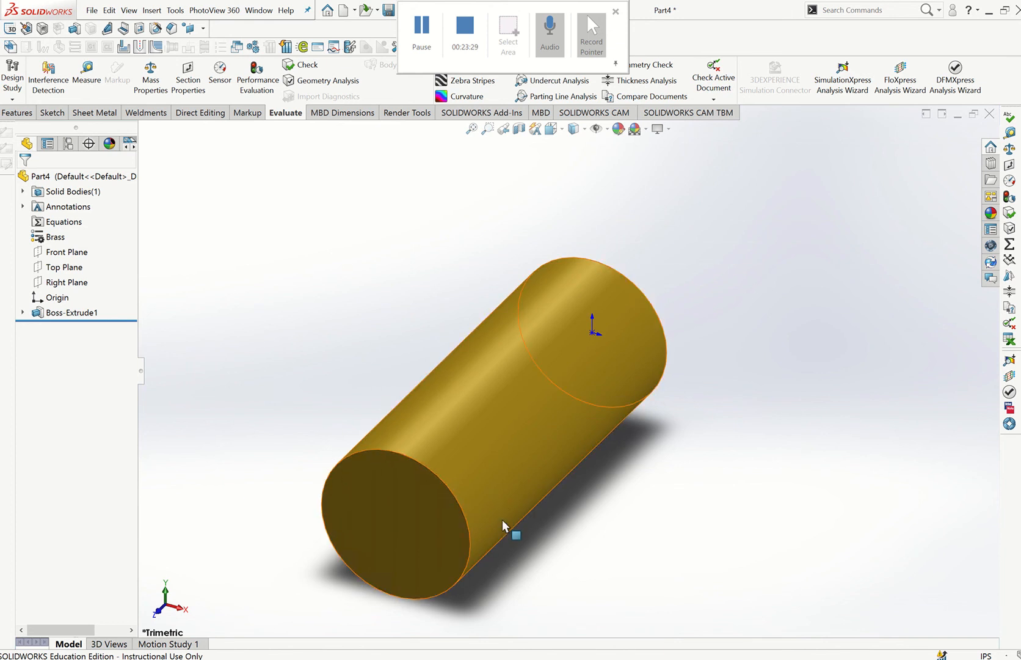
{"action": "left_click", "coordinate": [395, 502]}
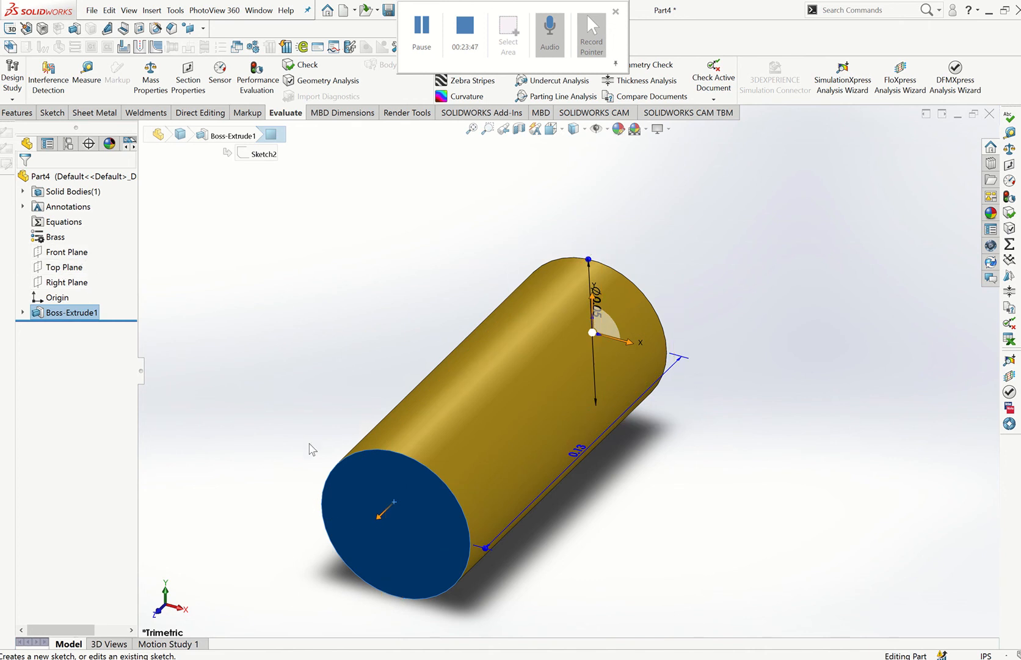
{"action": "left_click", "coordinate": [410, 505]}
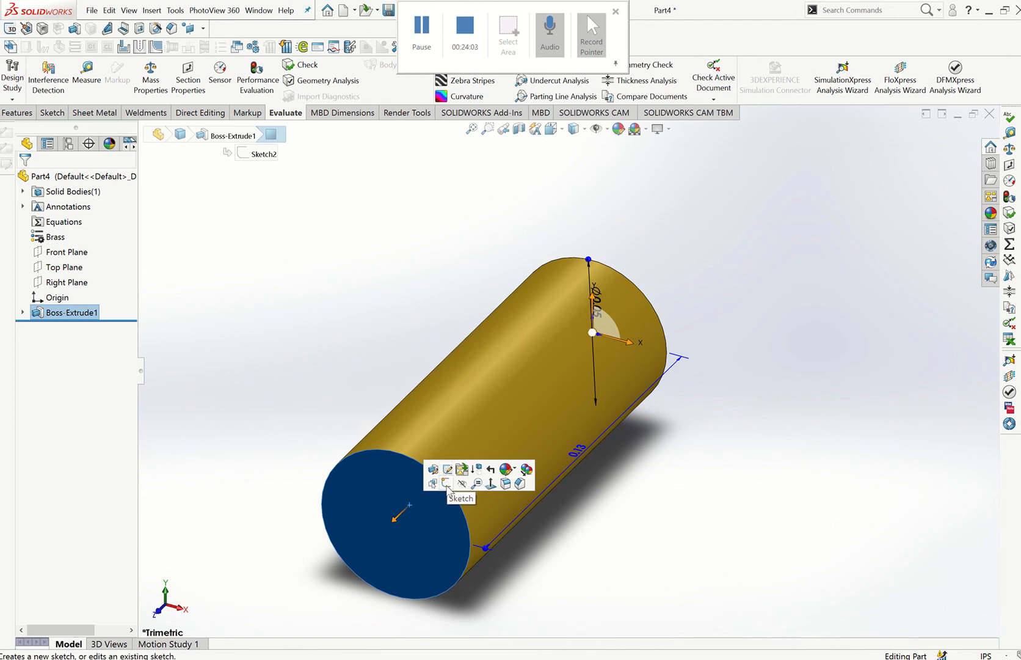
{"action": "left_click", "coordinate": [447, 484]}
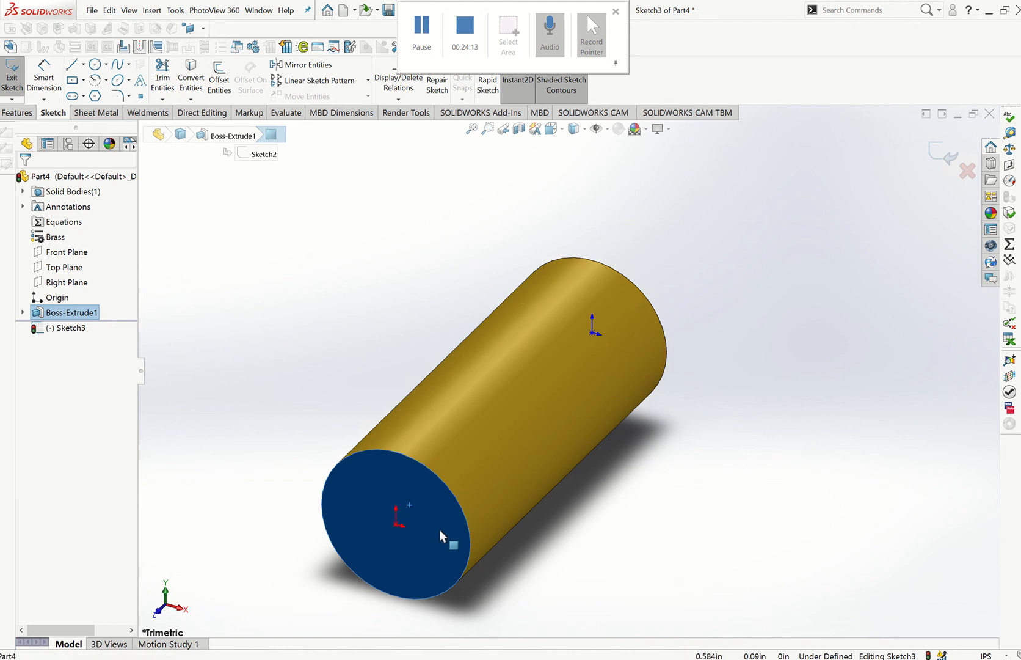
{"action": "right_click", "coordinate": [440, 534]}
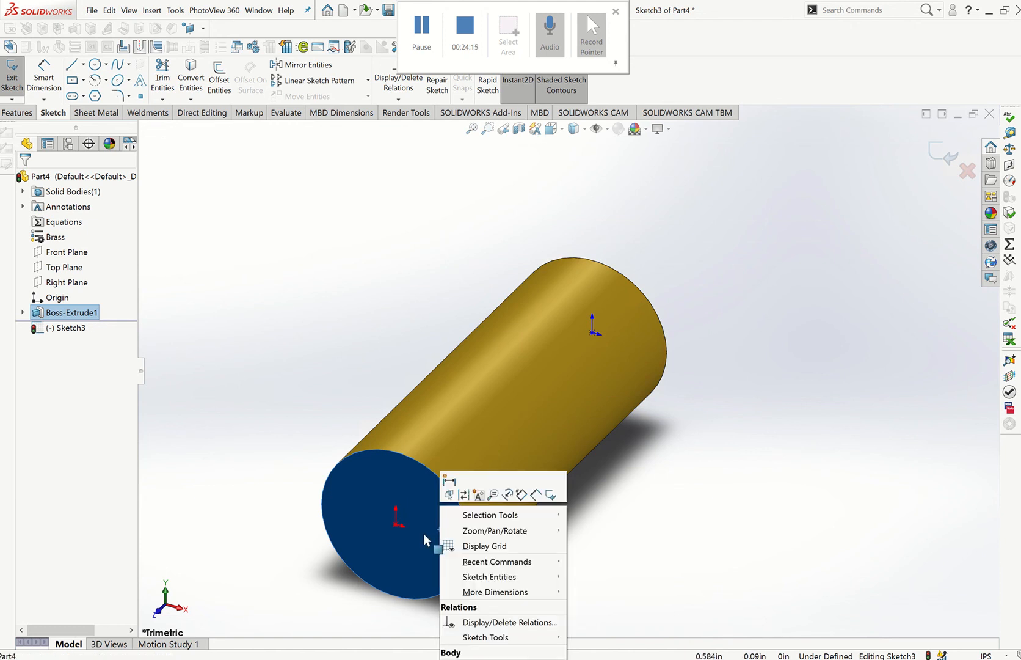
{"action": "right_click", "coordinate": [425, 538]}
{"action": "right_click", "coordinate": [424, 533]}
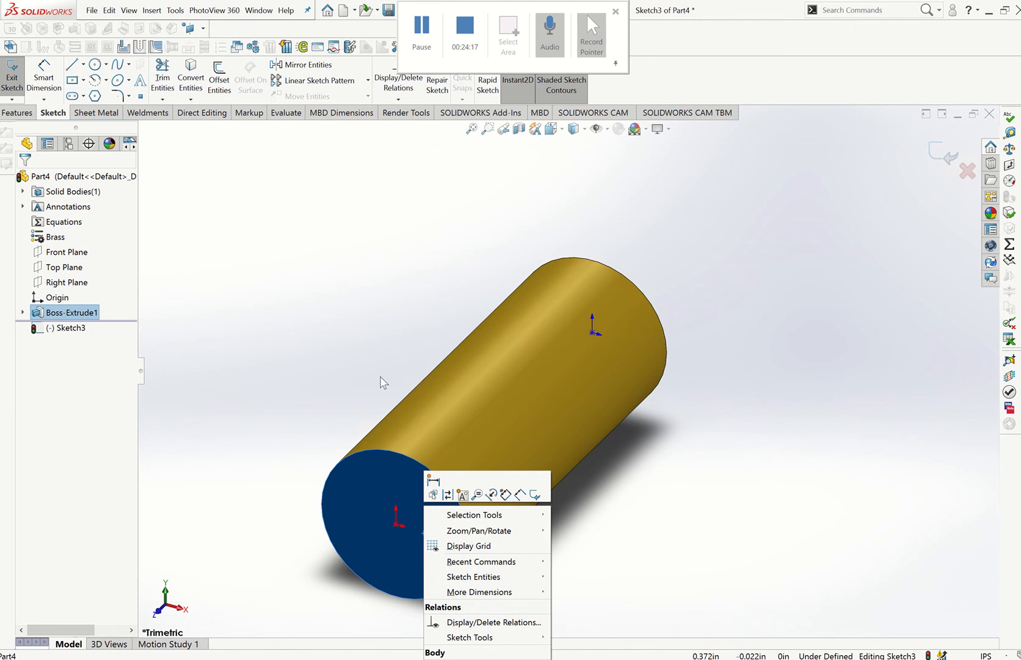
{"action": "left_click", "coordinate": [376, 354]}
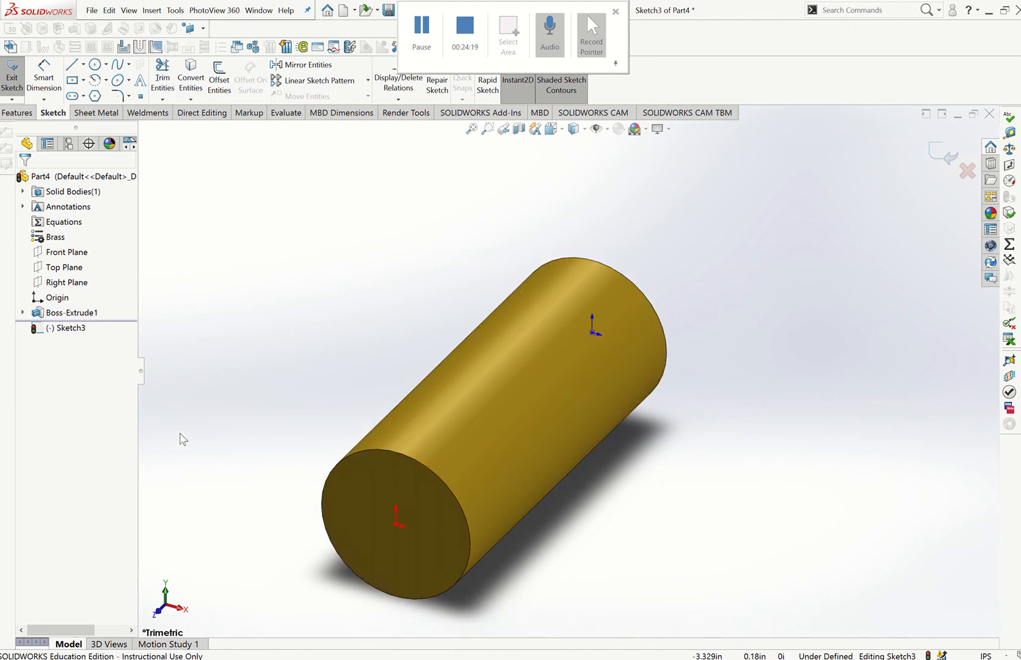
{"action": "right_click", "coordinate": [74, 332]}
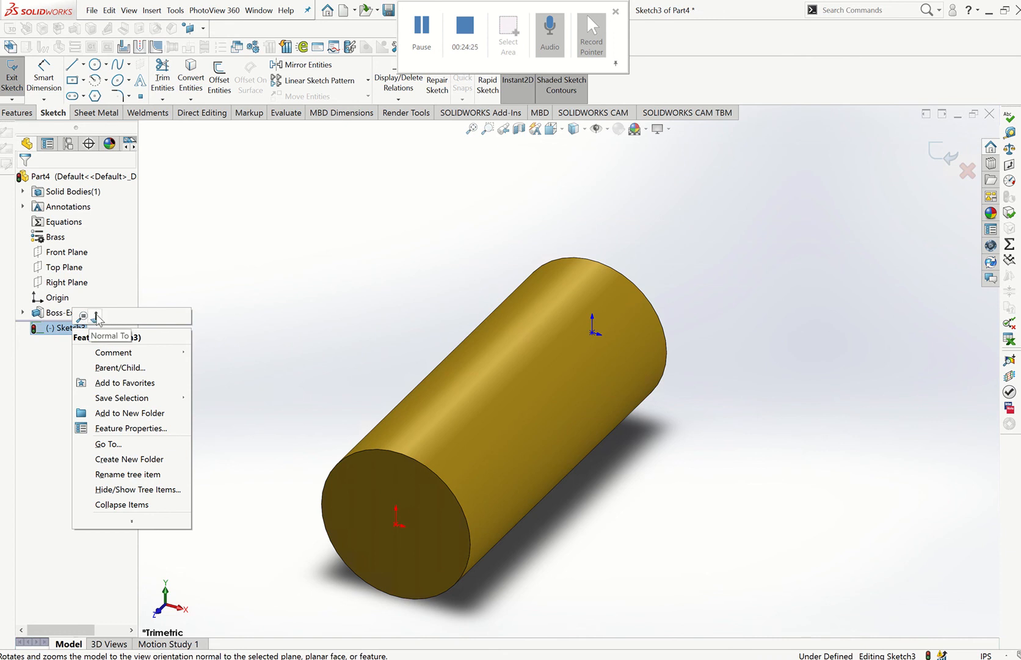
{"action": "left_click", "coordinate": [96, 316]}
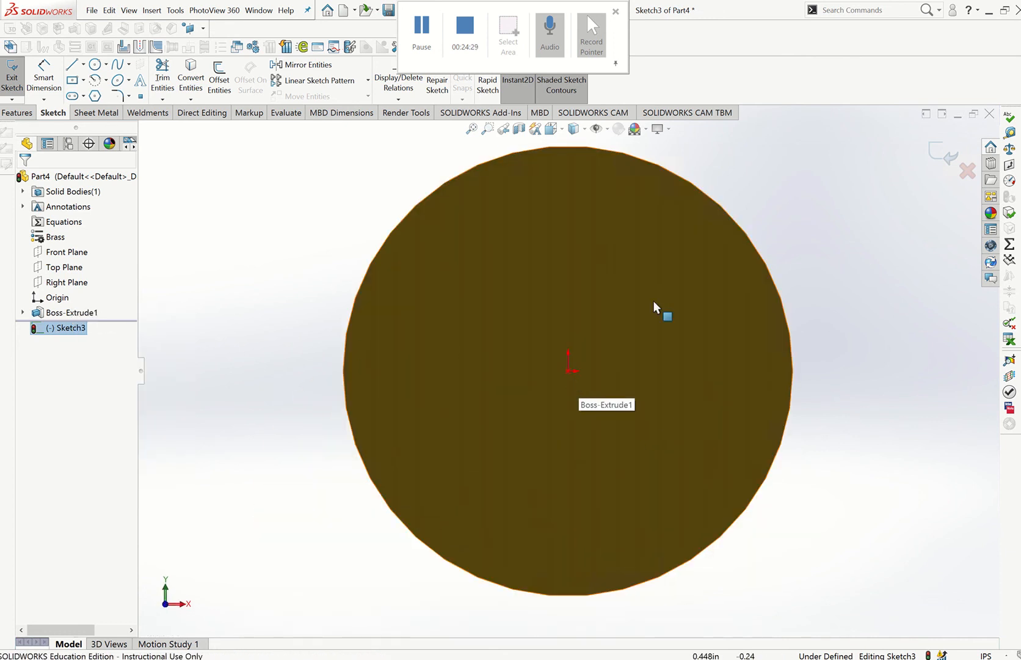
{"action": "left_click", "coordinate": [22, 313]}
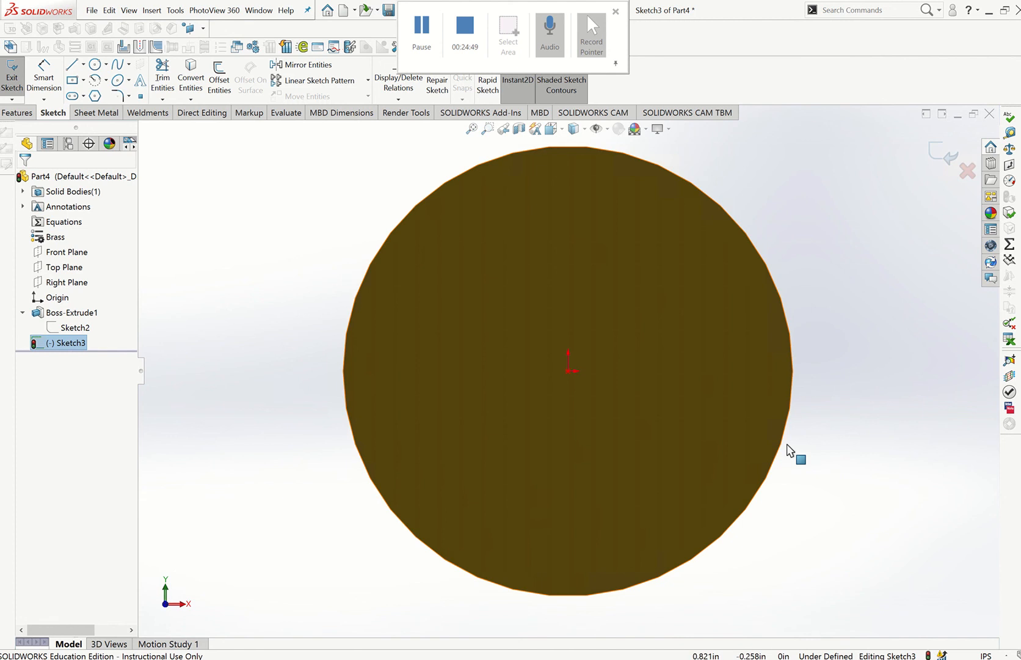
- Sketch a circle centred on the origin with a radius of about 0.66 in, and leave the Circle tool
{"action": "left_click", "coordinate": [96, 65]}
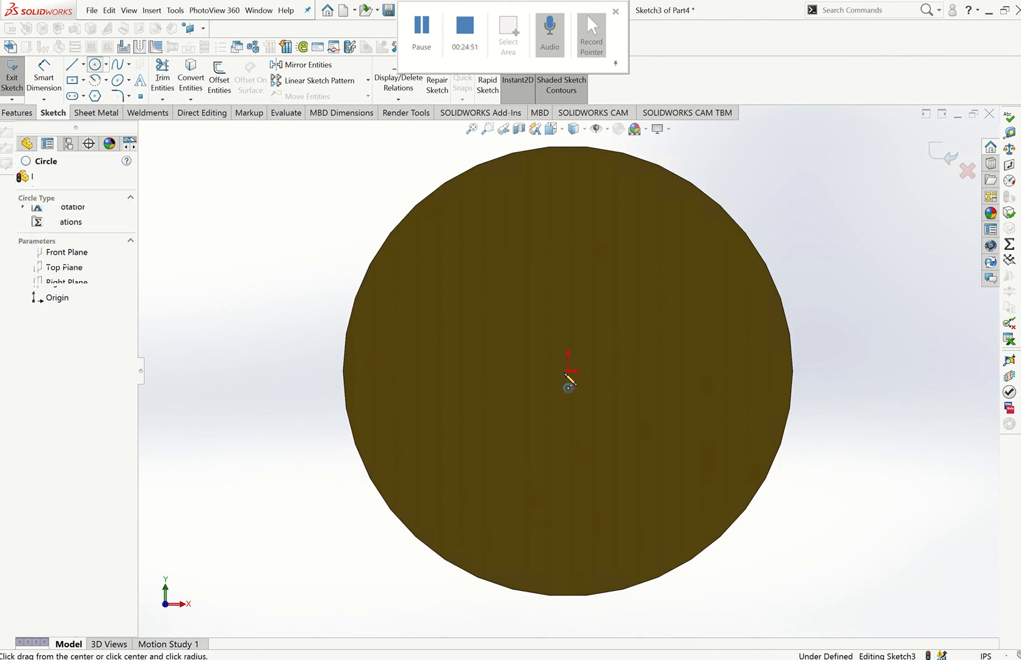
{"action": "left_click", "coordinate": [567, 370]}
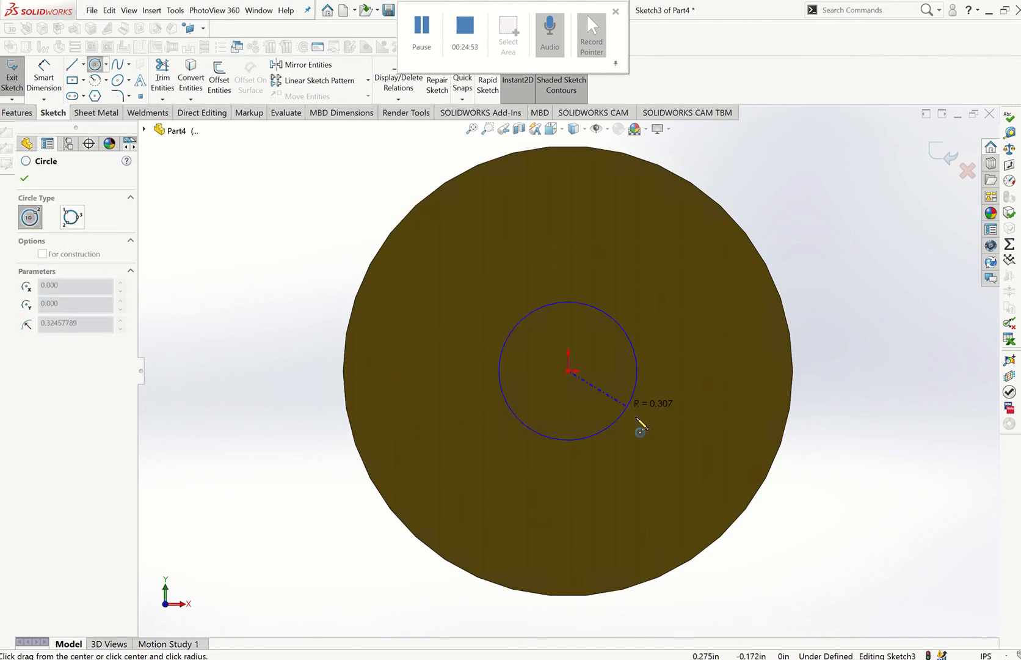
{"action": "left_click", "coordinate": [692, 461]}
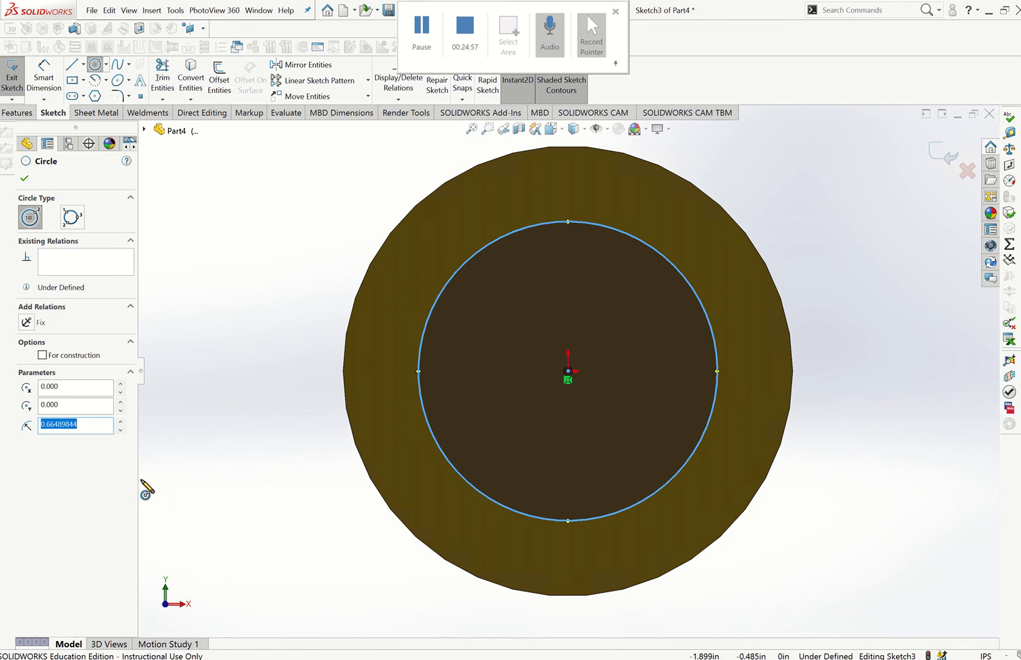
{"action": "left_click", "coordinate": [542, 224]}
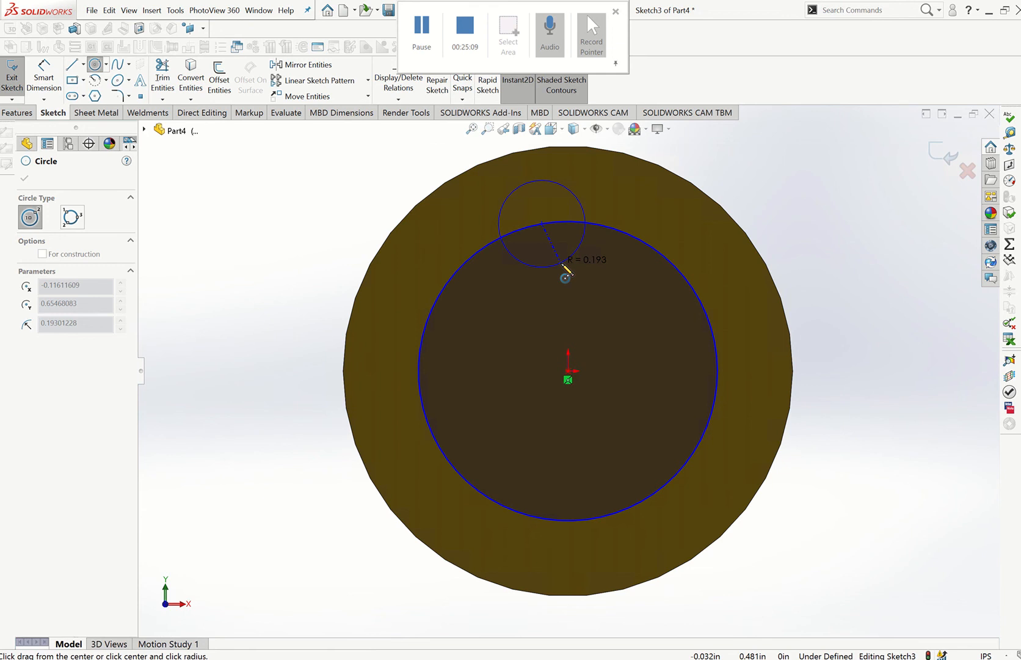
{"action": "key", "text": "Escape"}
- Dimension the diameter of the circle on the cylinder's end face and set it to 0.75 in
{"action": "left_click", "coordinate": [54, 77]}
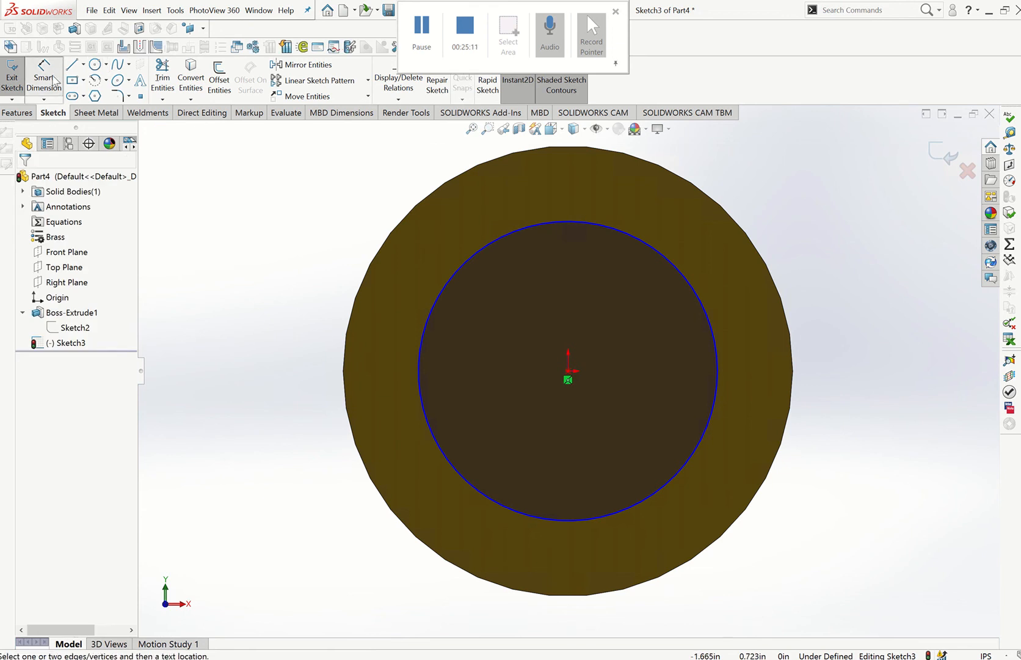
{"action": "left_click", "coordinate": [618, 228]}
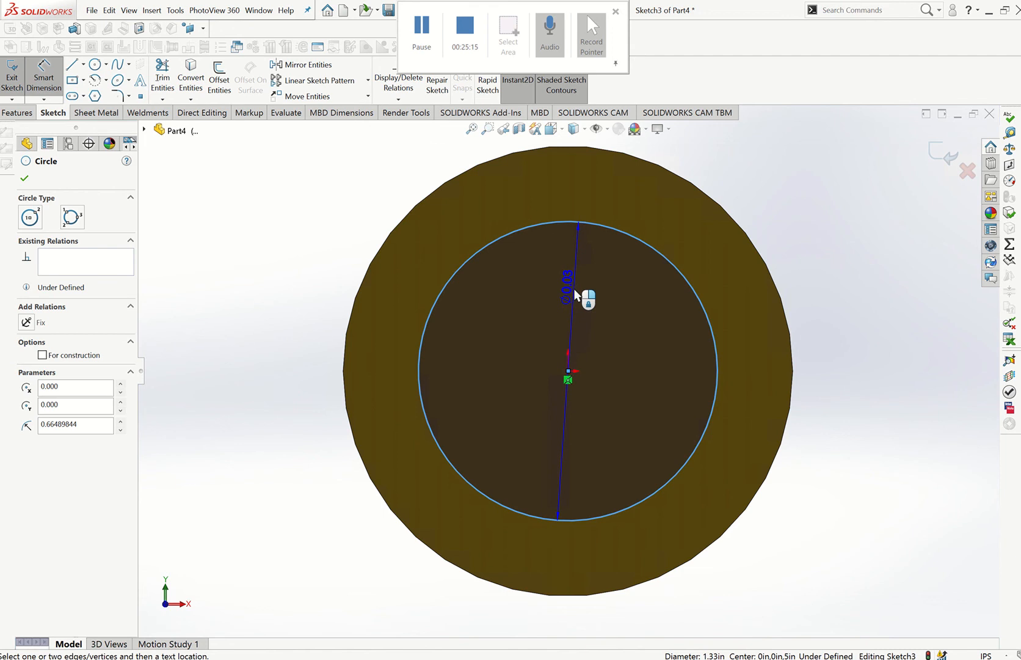
{"action": "left_click", "coordinate": [574, 288]}
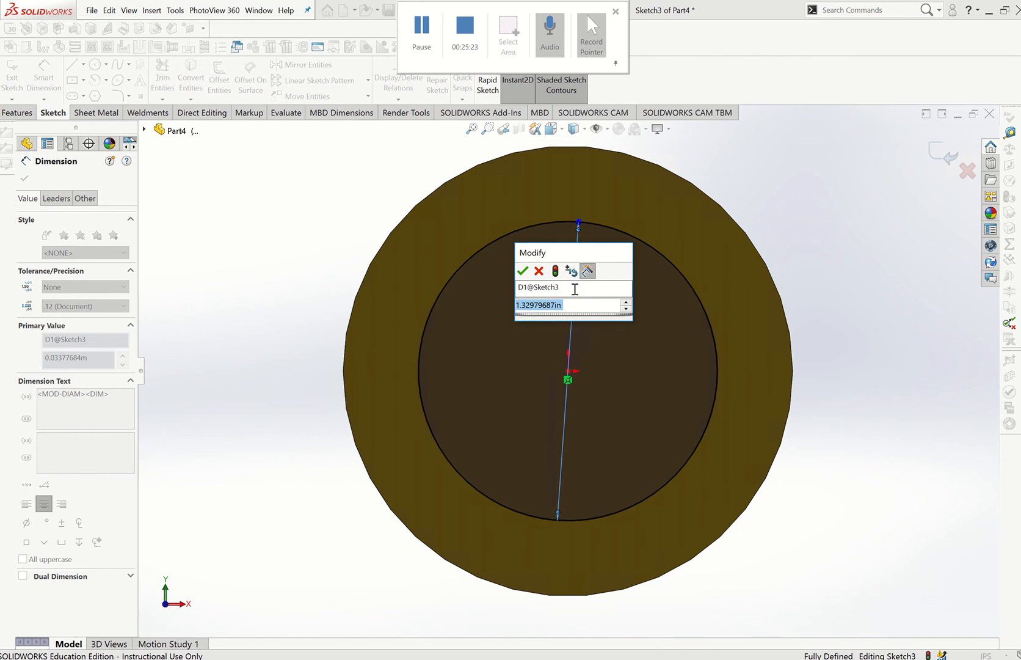
{"action": "type", "text": "0.75"}
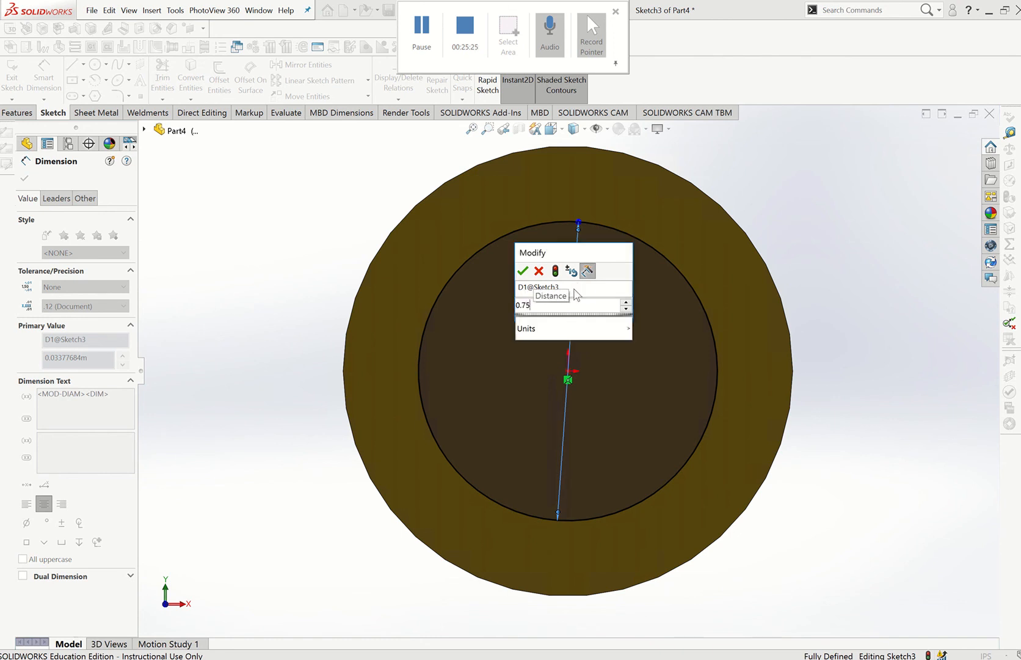
{"action": "key", "text": "Return"}
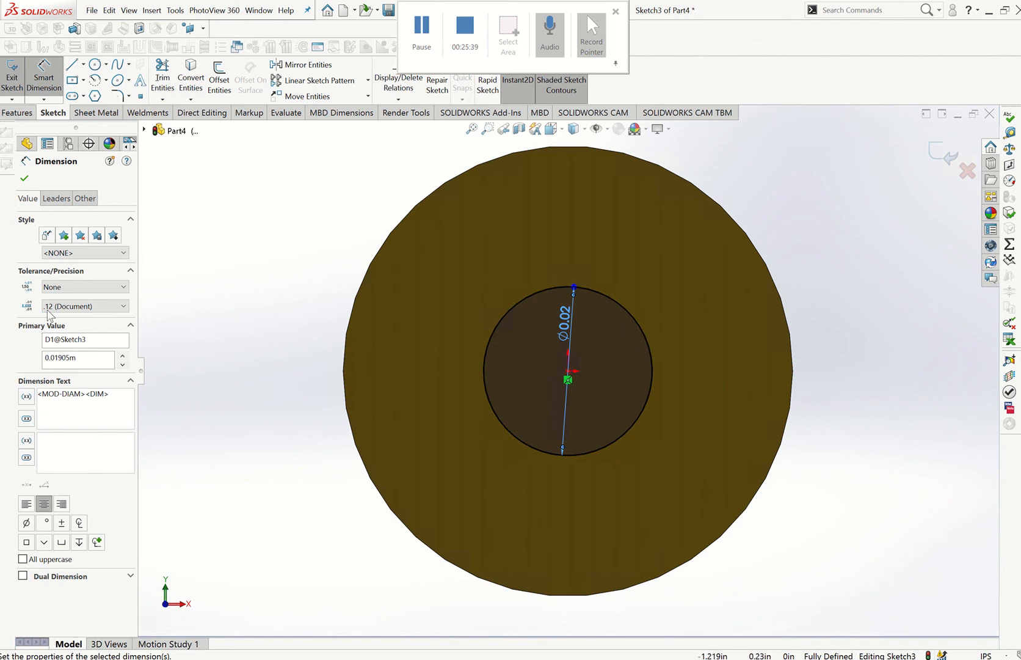
- Change the sketched circle's diameter dimension to 1.5 in
{"action": "left_click", "coordinate": [562, 324]}
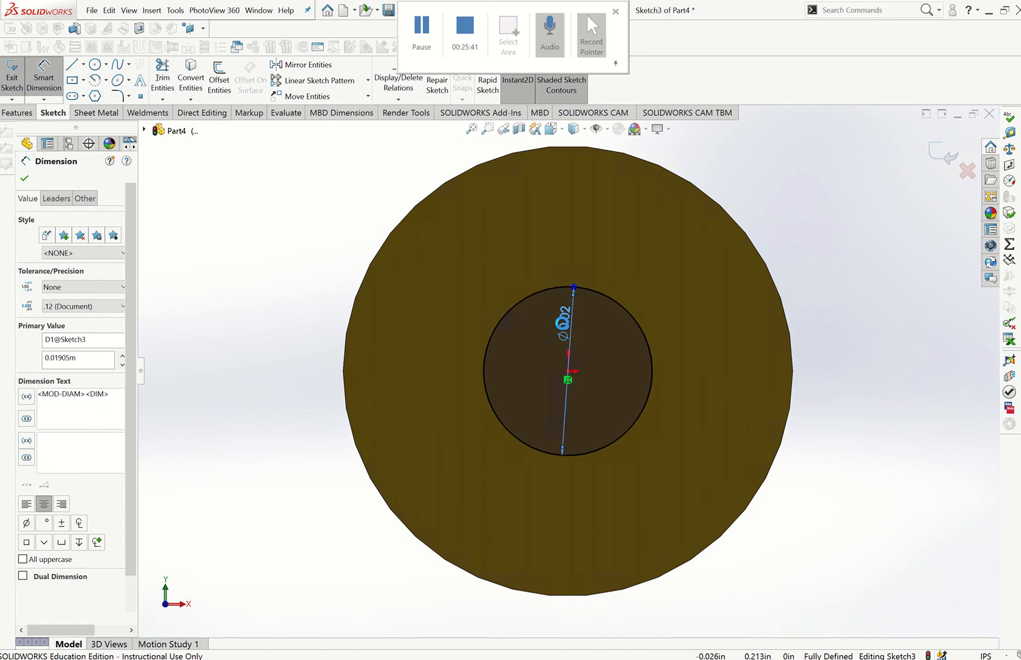
{"action": "double_click", "coordinate": [562, 327]}
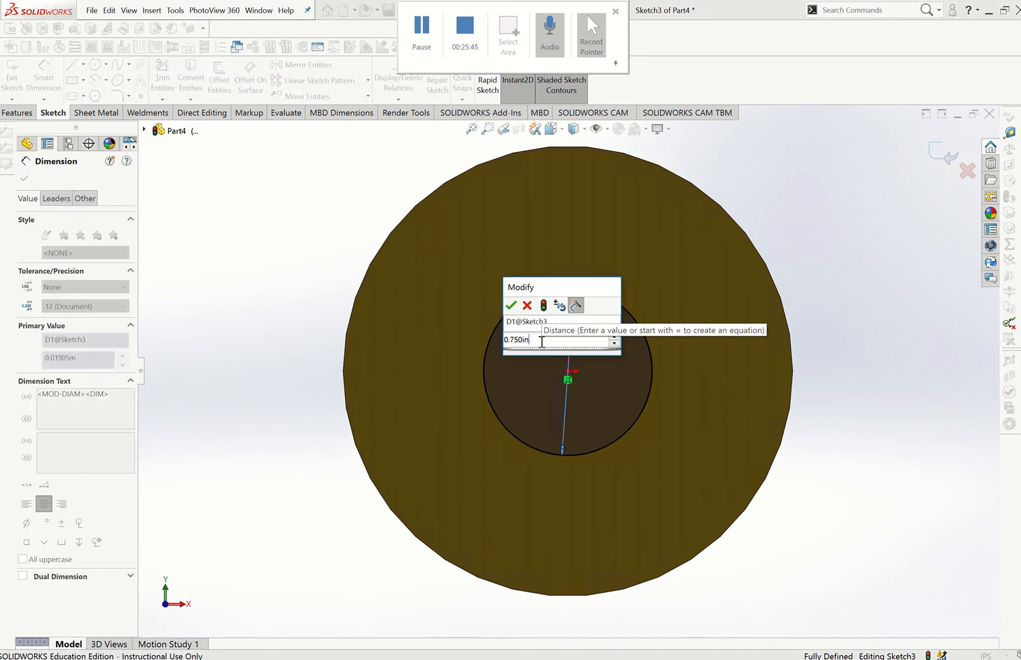
{"action": "type", "text": "1.5"}
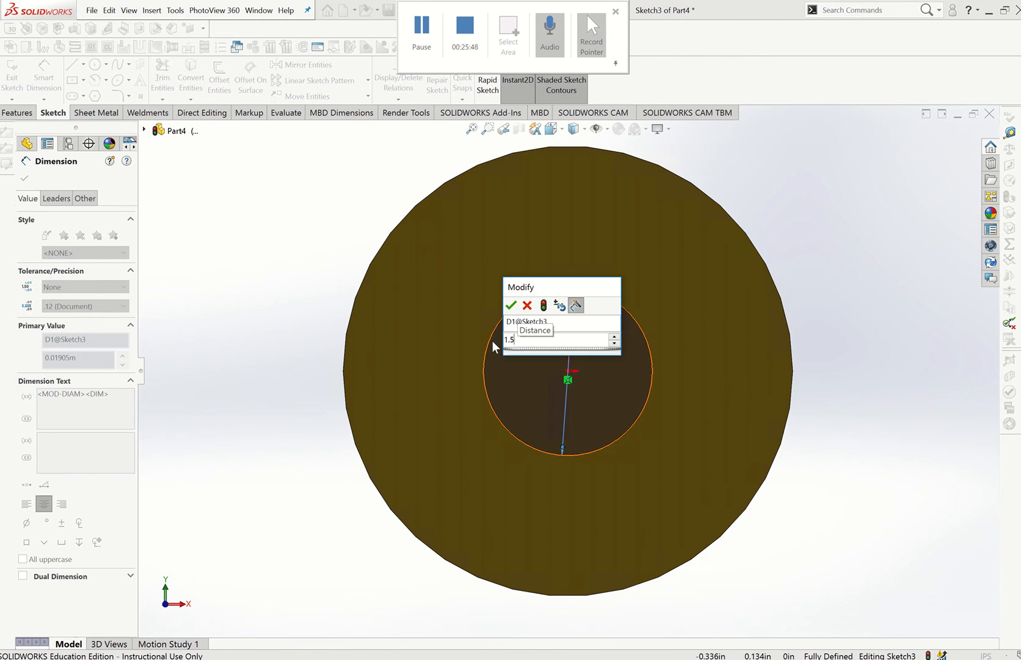
{"action": "key", "text": "Return"}
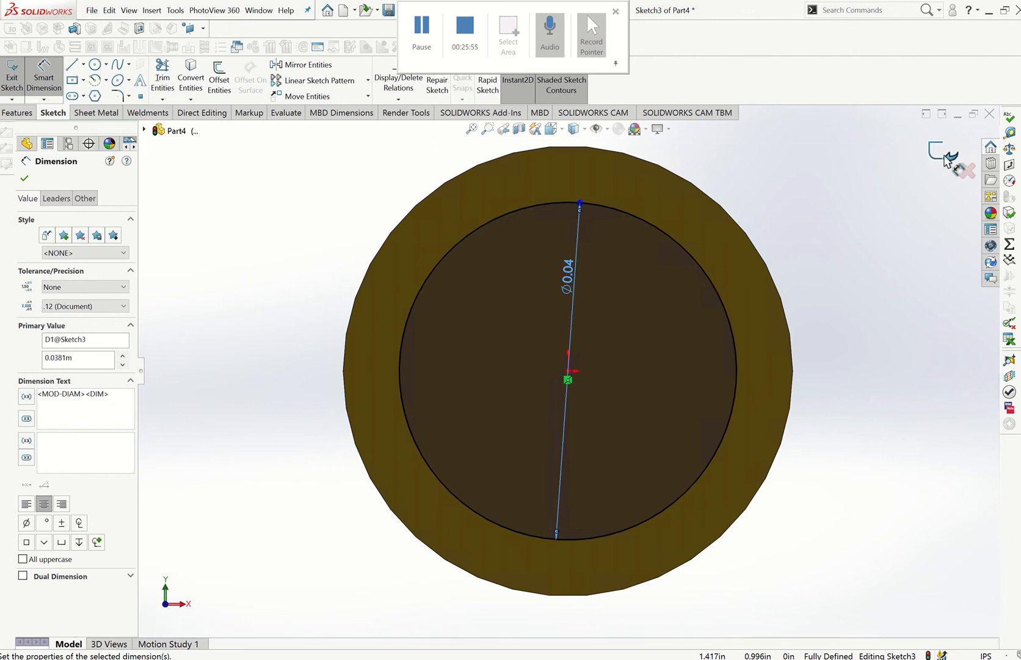
- Make an extruded cut from the circle through the cylinder, with a Blind depth of 5 in
{"action": "left_click", "coordinate": [16, 113]}
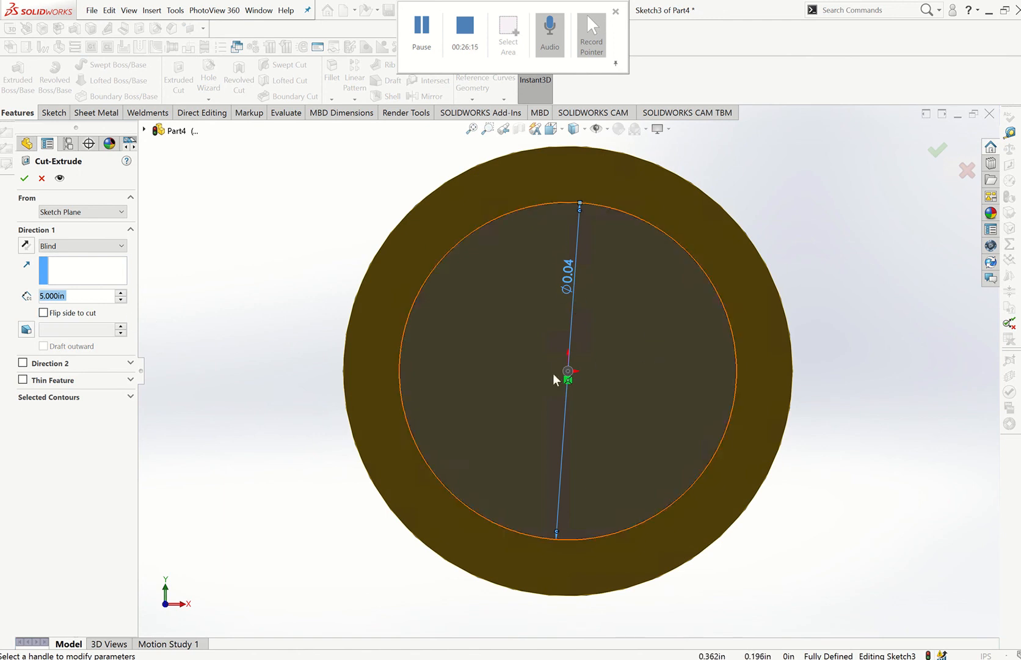
{"action": "middle_click_drag", "start_coordinate": [554, 376], "coordinate": [519, 377]}
{"action": "scroll", "coordinate": [569, 364], "scroll_direction": "down", "scroll_amount": 3}
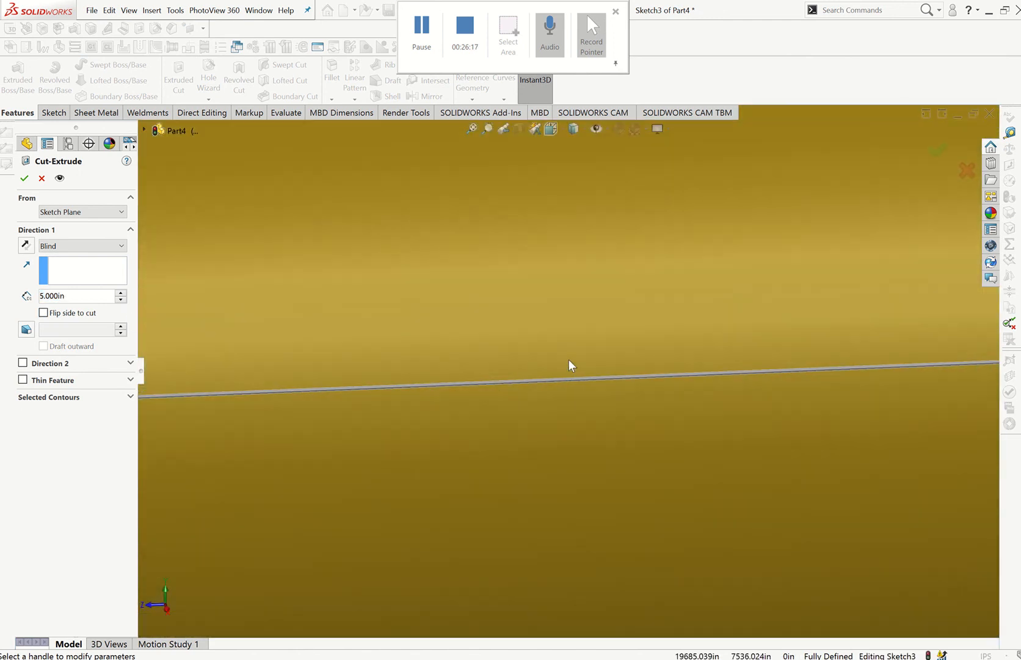
{"action": "scroll", "coordinate": [569, 359], "scroll_direction": "up", "scroll_amount": 5}
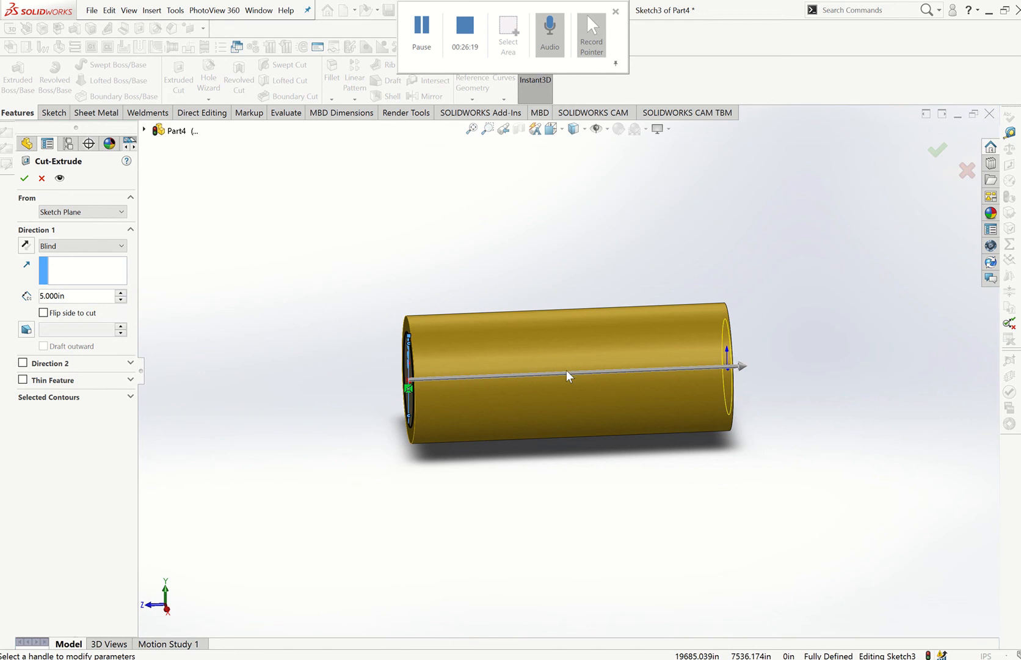
{"action": "left_click_drag", "start_coordinate": [595, 387], "coordinate": [620, 429]}
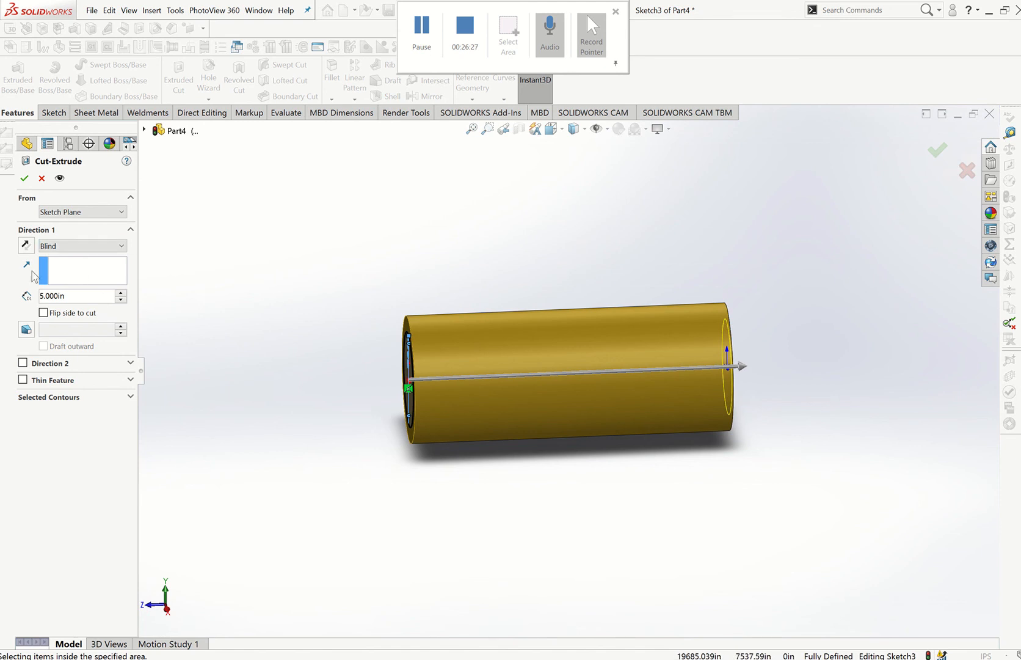
{"action": "left_click", "coordinate": [80, 245]}
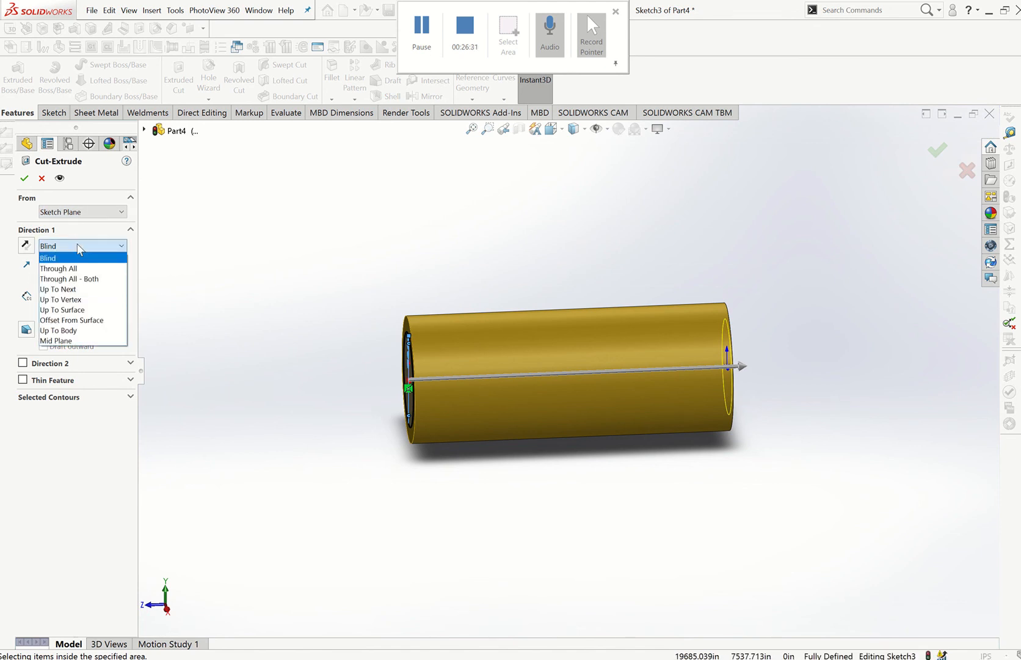
{"action": "left_click", "coordinate": [79, 248]}
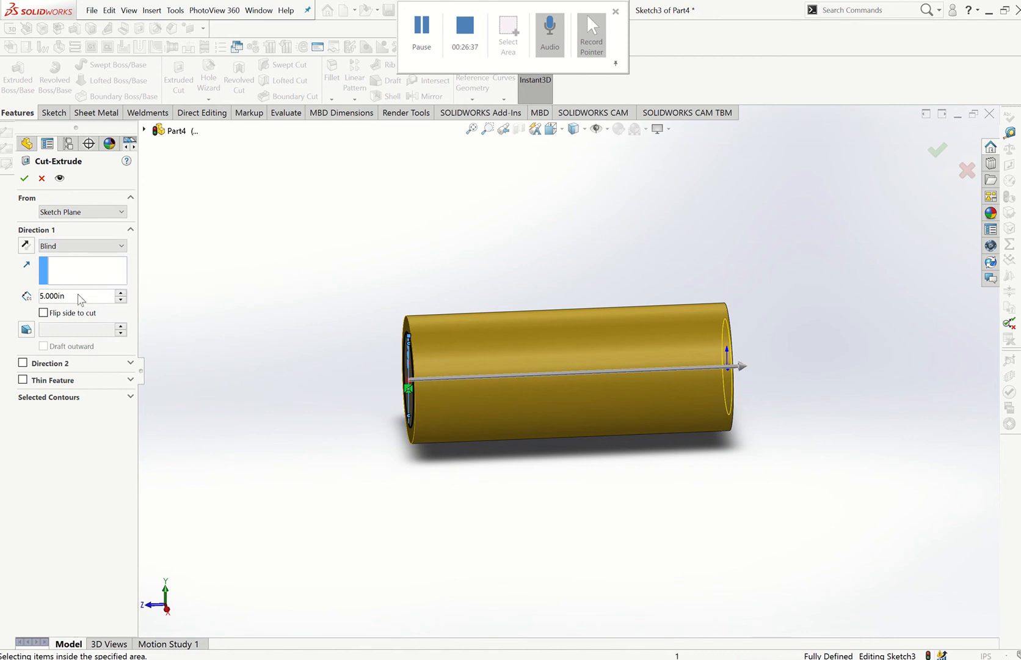
{"action": "left_click", "coordinate": [24, 178]}
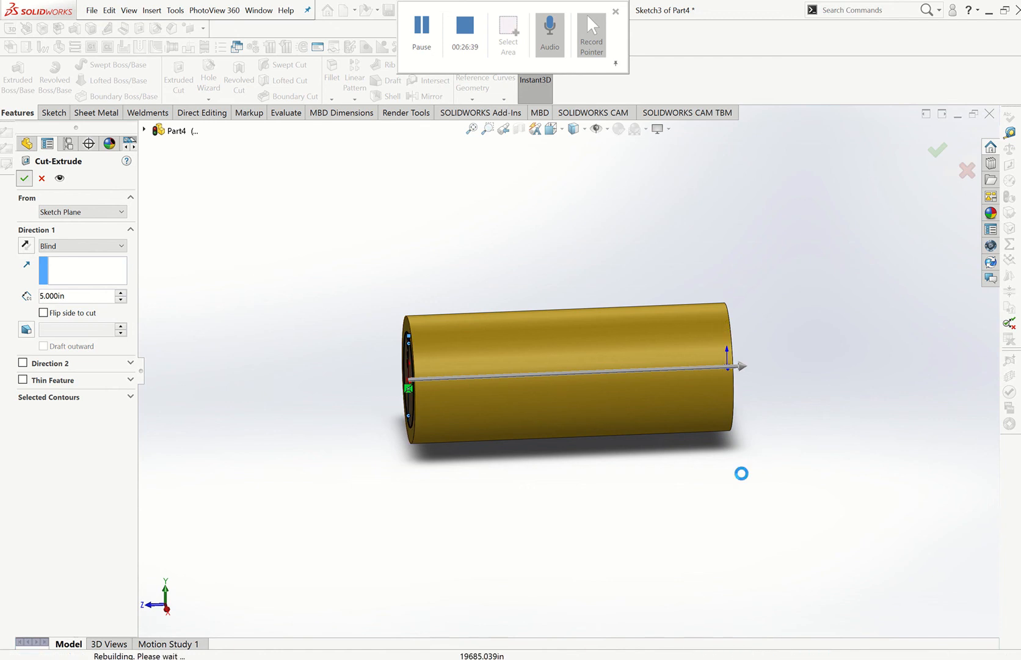
{"action": "left_click", "coordinate": [660, 411]}
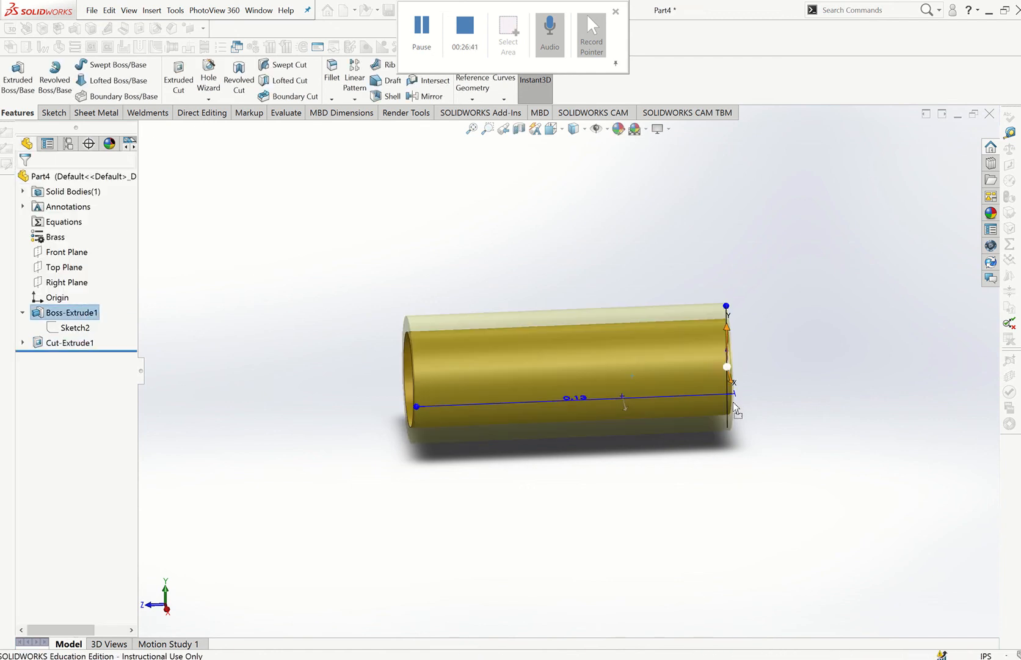
{"action": "left_click_drag", "start_coordinate": [720, 410], "coordinate": [605, 370]}
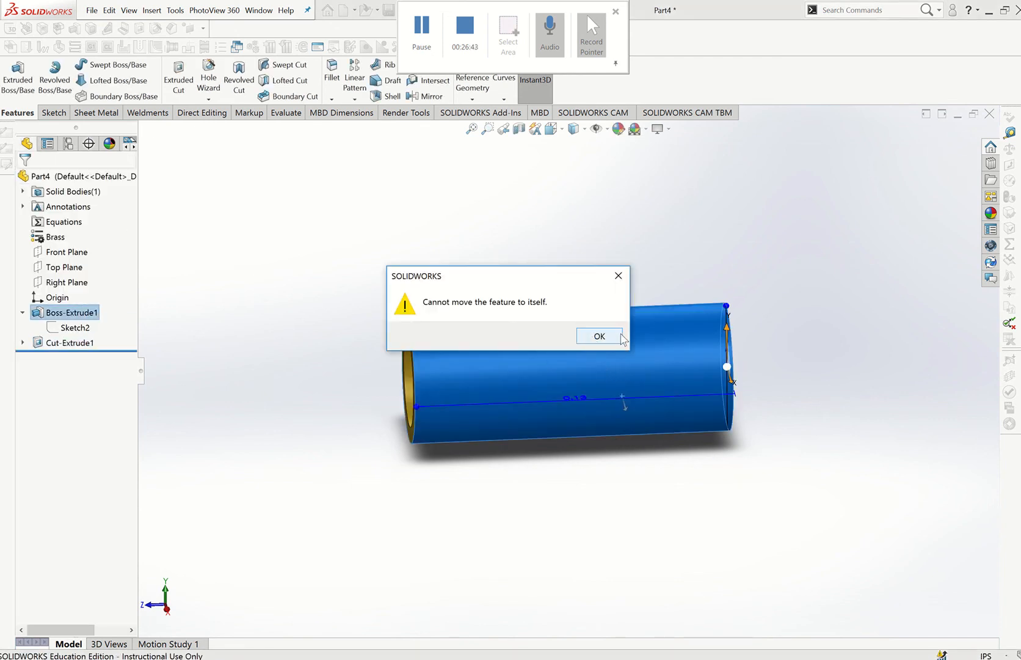
{"action": "left_click", "coordinate": [597, 336]}
{"action": "left_click_drag", "start_coordinate": [624, 417], "coordinate": [670, 383]}
{"action": "left_click", "coordinate": [590, 337]}
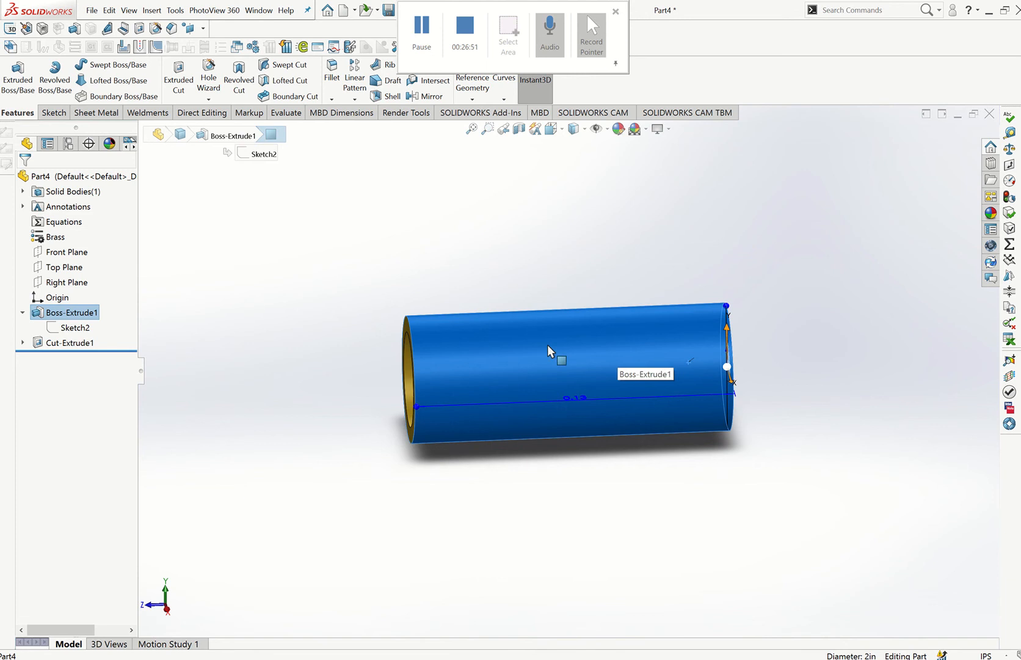
- Edit the extruded cut and set its Blind depth to 2 in
{"action": "middle_click_drag", "start_coordinate": [547, 344], "coordinate": [656, 352]}
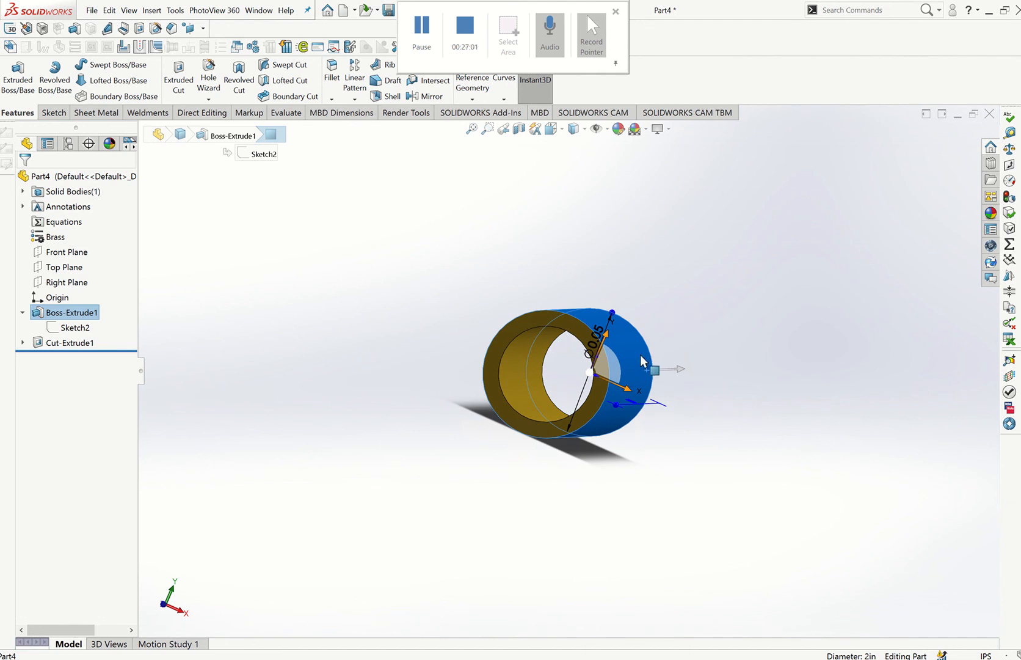
{"action": "mouse_move", "coordinate": [642, 362]}
{"action": "middle_mouse_down"}
{"action": "mouse_move", "coordinate": [654, 339]}
{"action": "mouse_move", "coordinate": [665, 358]}
{"action": "mouse_move", "coordinate": [646, 360]}
{"action": "mouse_move", "coordinate": [654, 378]}
{"action": "middle_mouse_up"}
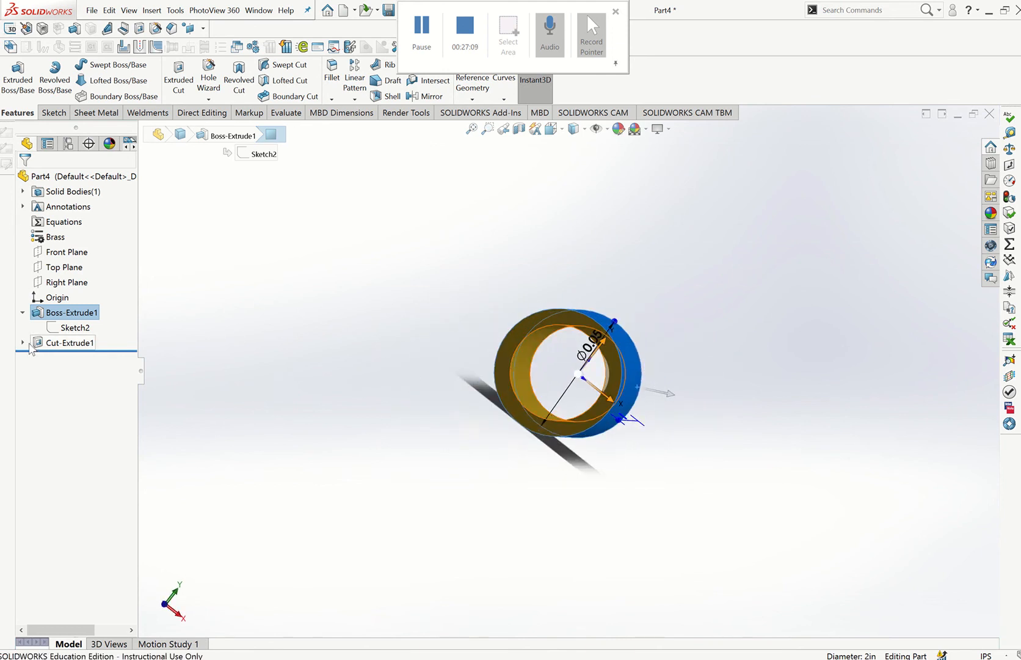
{"action": "right_click", "coordinate": [69, 349]}
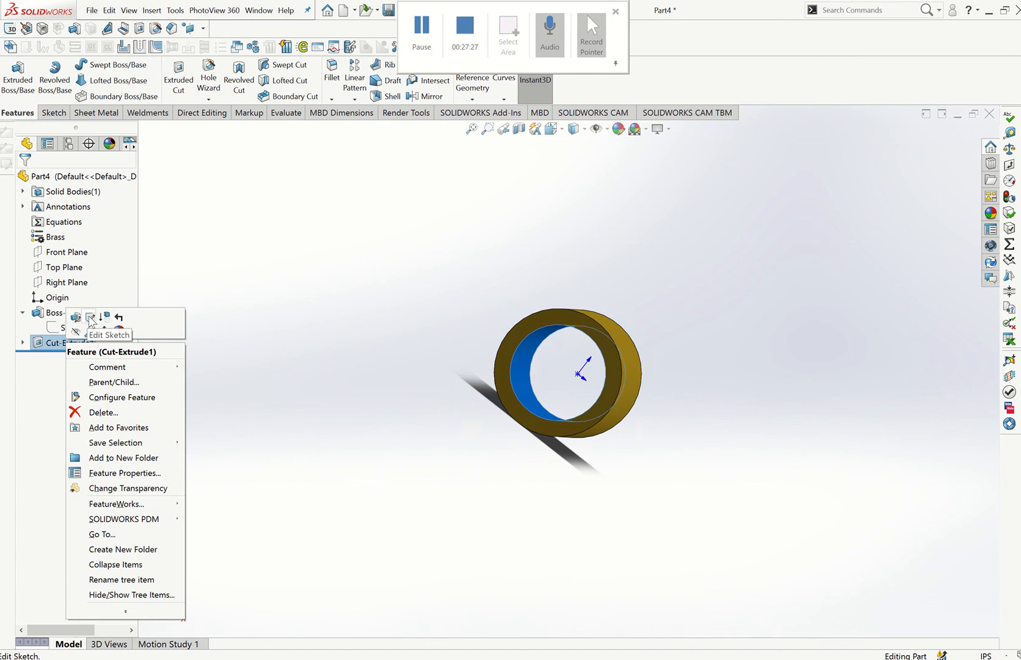
{"action": "left_click", "coordinate": [90, 317]}
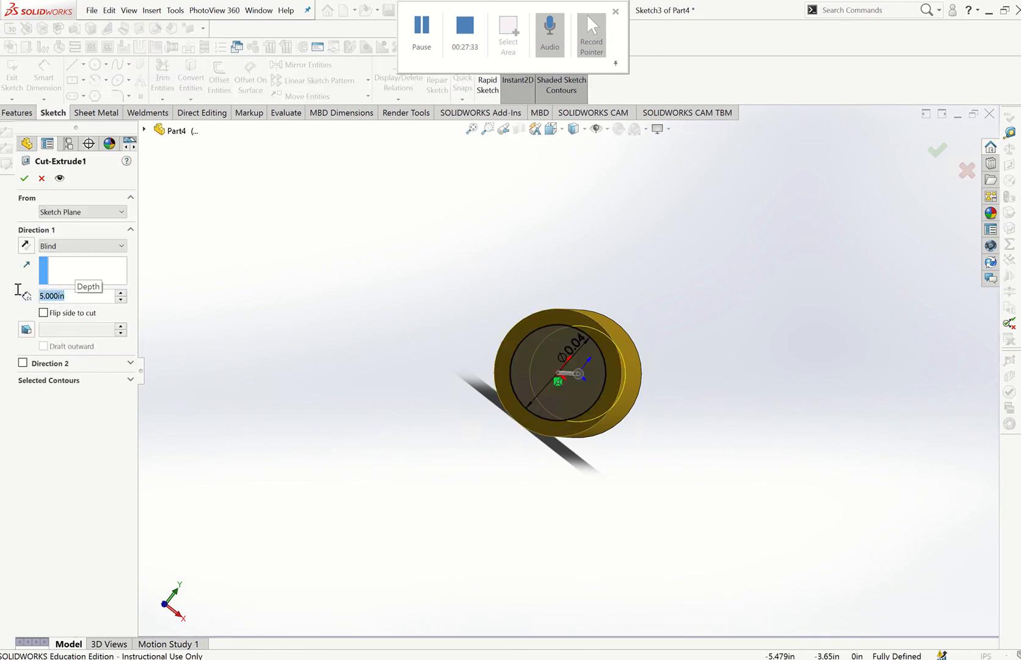
{"action": "type", "text": "2"}
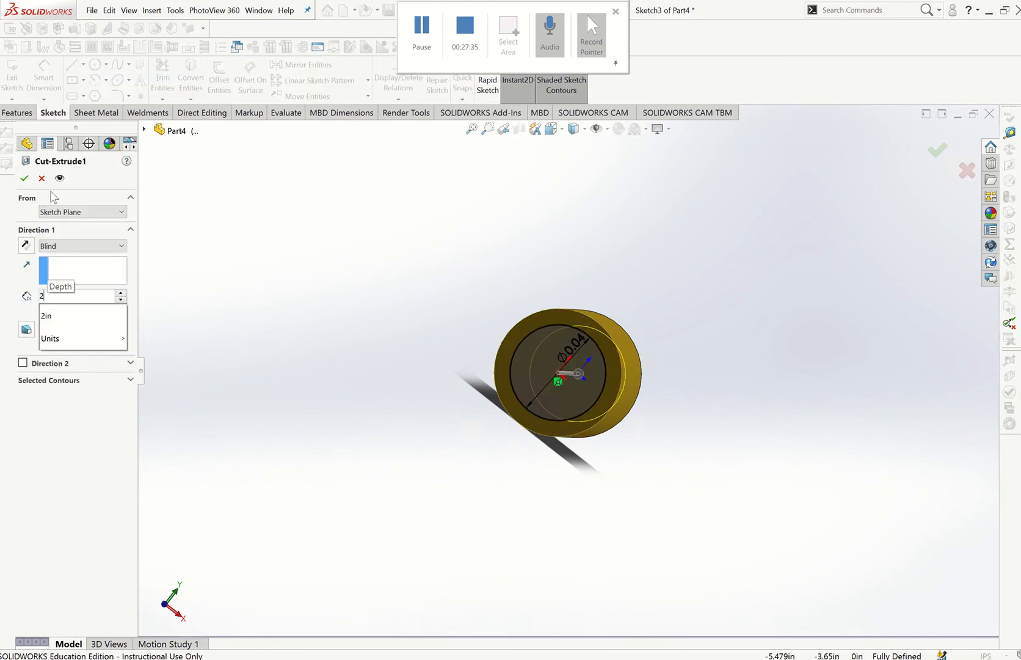
{"action": "key", "text": "Return"}
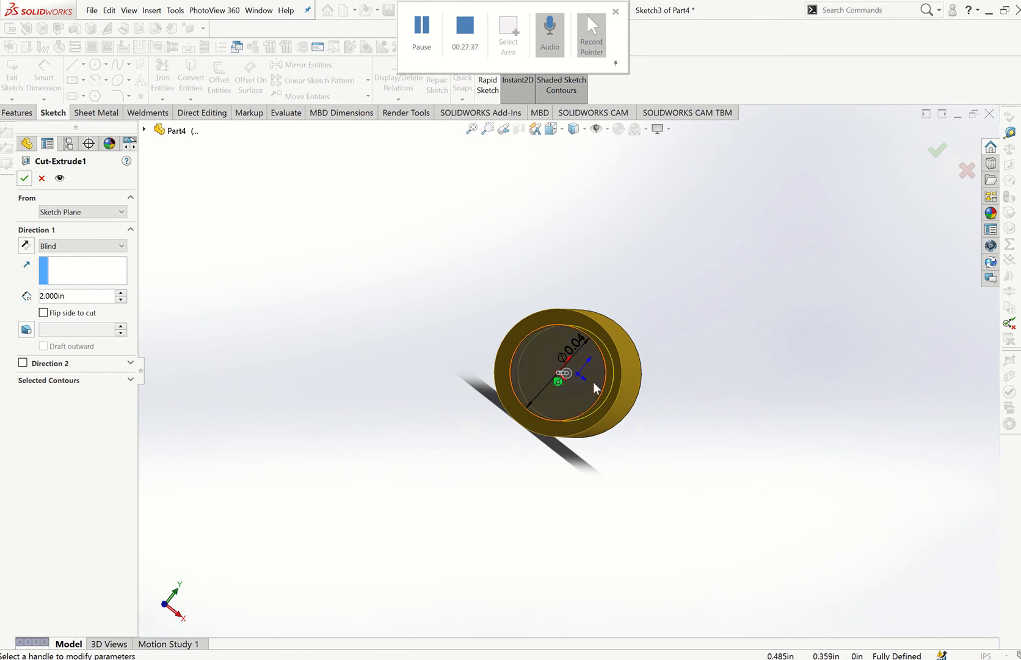
{"action": "left_click", "coordinate": [24, 178]}
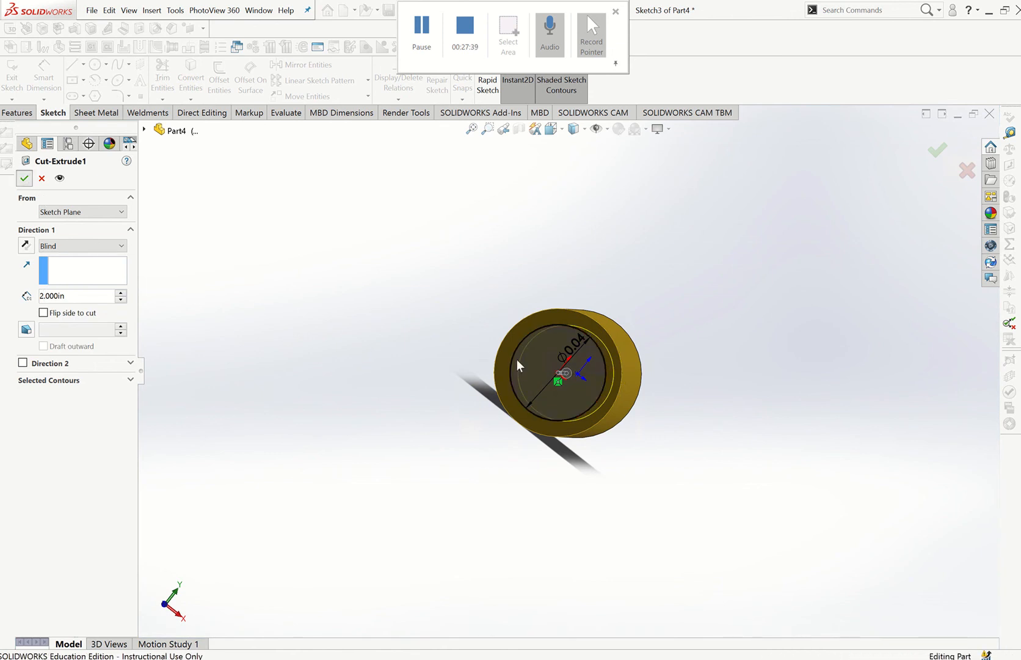
- Edit the extruded cut so that its end condition is Through All - Both
{"action": "middle_click_drag", "start_coordinate": [611, 394], "coordinate": [555, 403]}
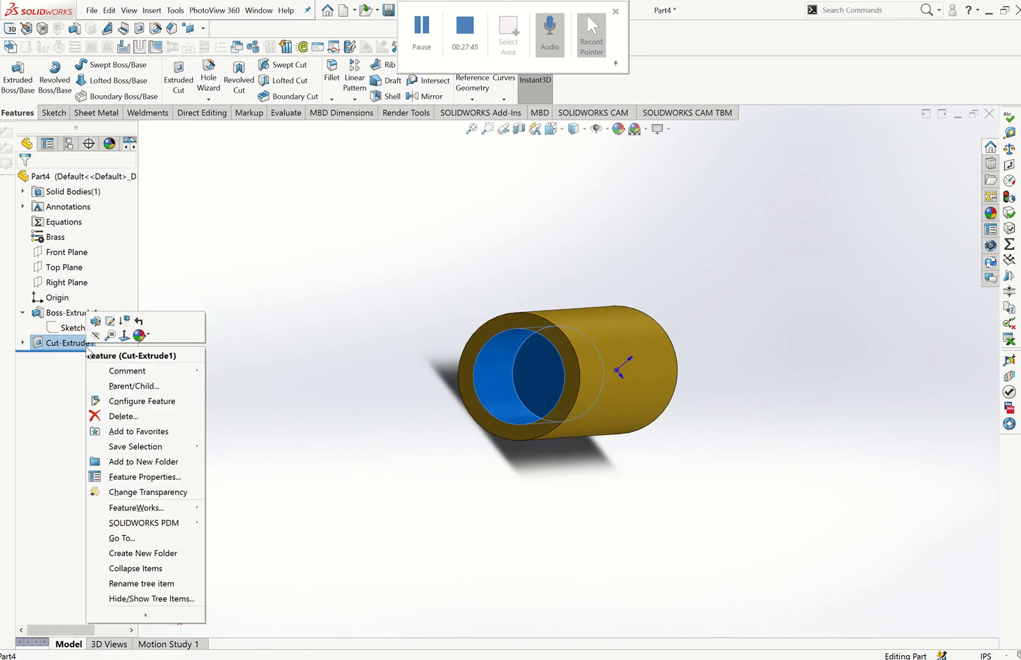
{"action": "right_click", "coordinate": [89, 345]}
{"action": "left_click", "coordinate": [109, 335]}
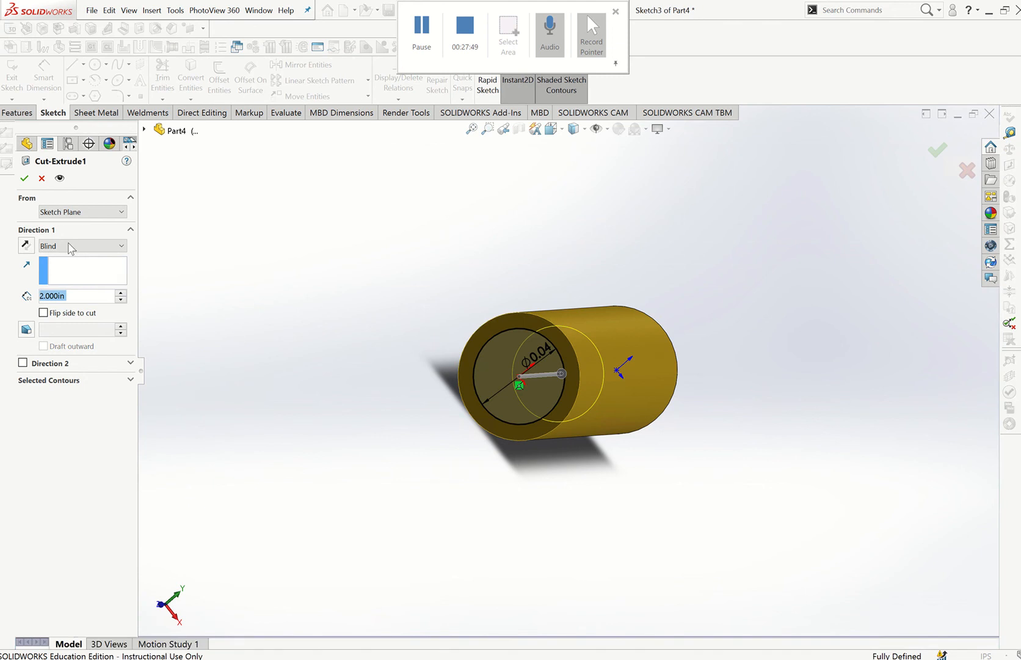
{"action": "left_click", "coordinate": [95, 247]}
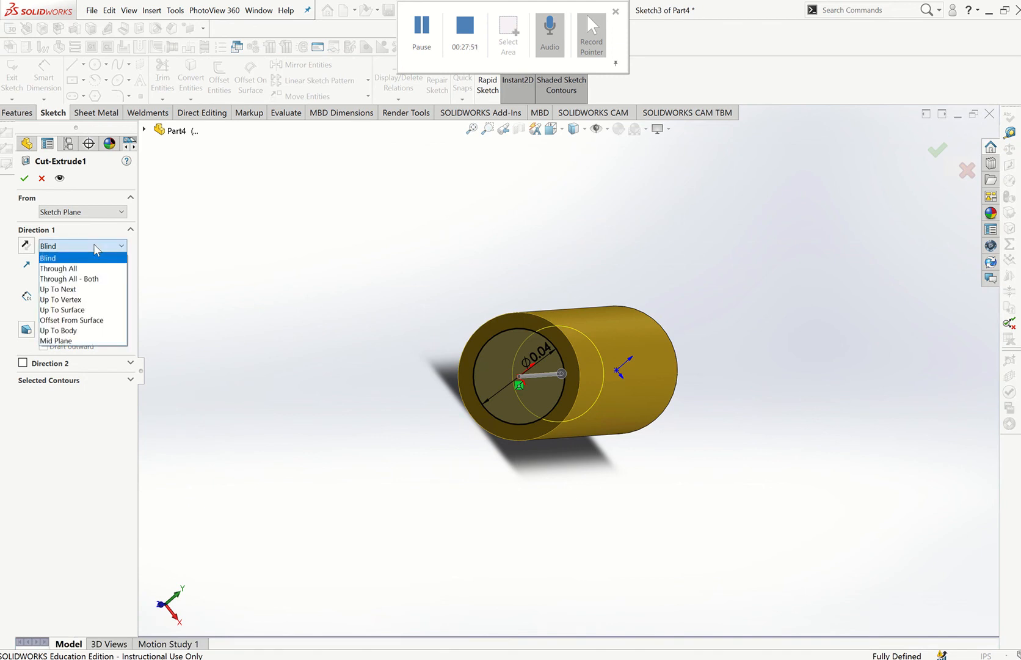
{"action": "left_click", "coordinate": [90, 279]}
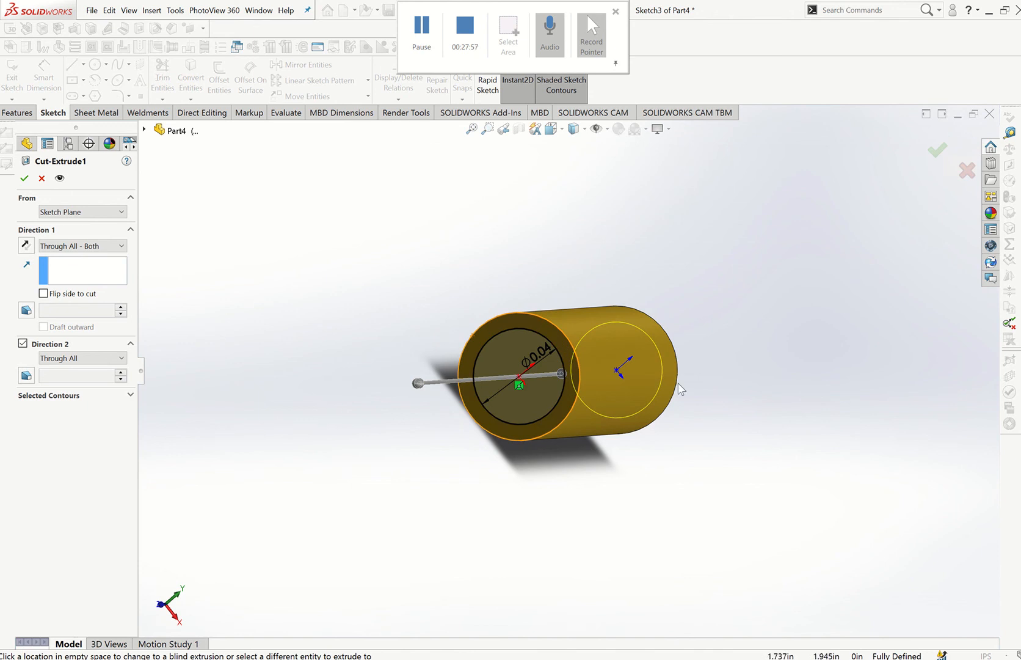
{"action": "left_click", "coordinate": [24, 178]}
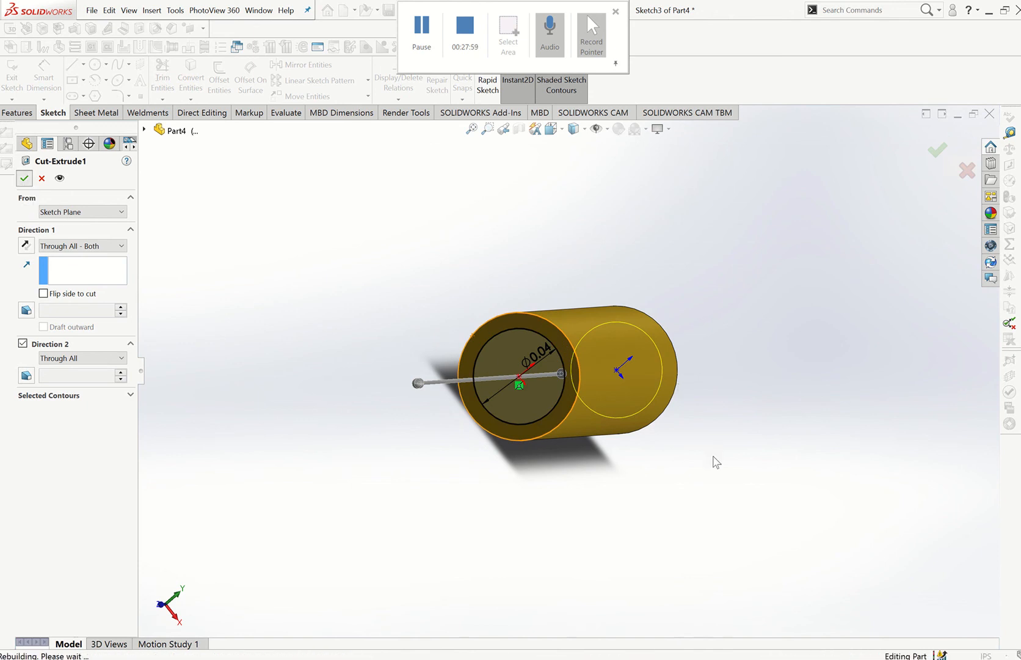
{"action": "mouse_move", "coordinate": [573, 397]}
{"action": "middle_mouse_down"}
{"action": "mouse_move", "coordinate": [620, 410]}
{"action": "mouse_move", "coordinate": [599, 389]}
{"action": "mouse_move", "coordinate": [559, 406]}
{"action": "mouse_move", "coordinate": [568, 406]}
{"action": "middle_mouse_up"}
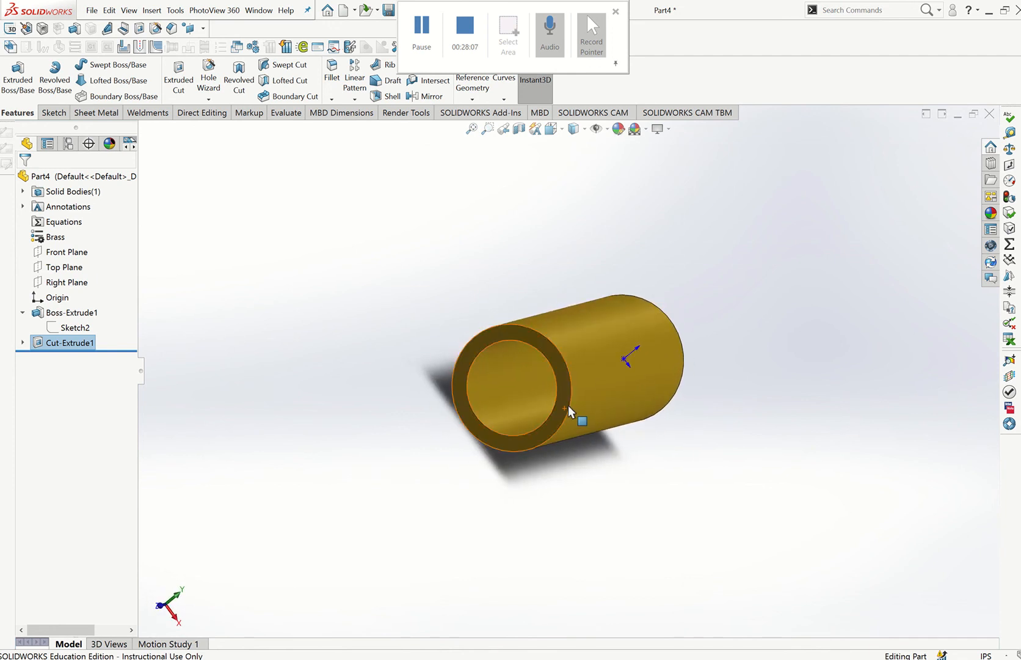
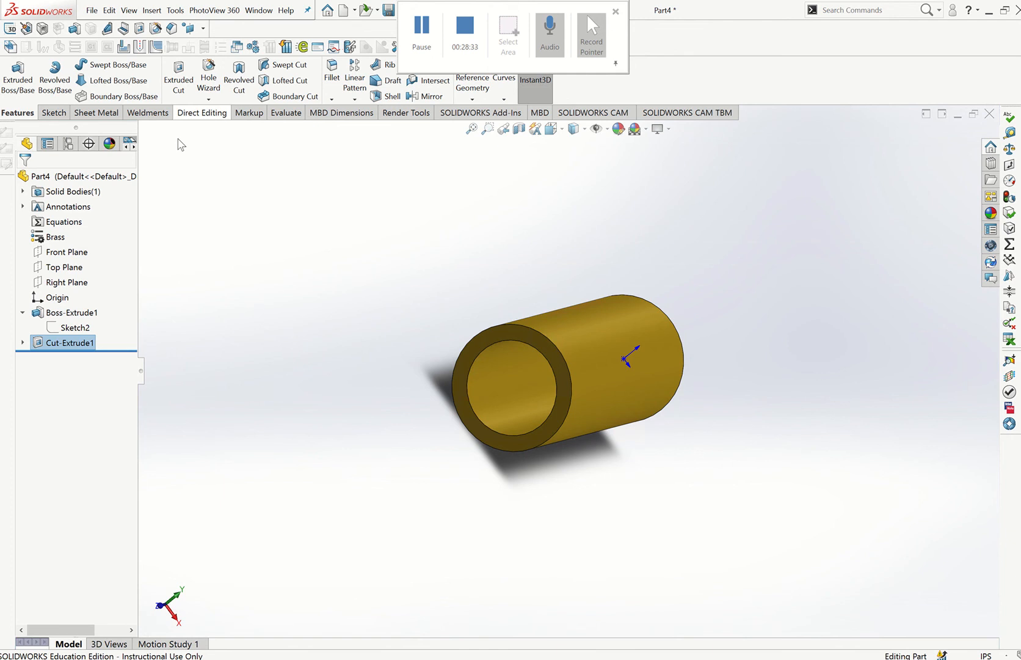
- Evaluate the mass properties of the hollow brass cylinder, and close the report
{"action": "left_click", "coordinate": [287, 115]}
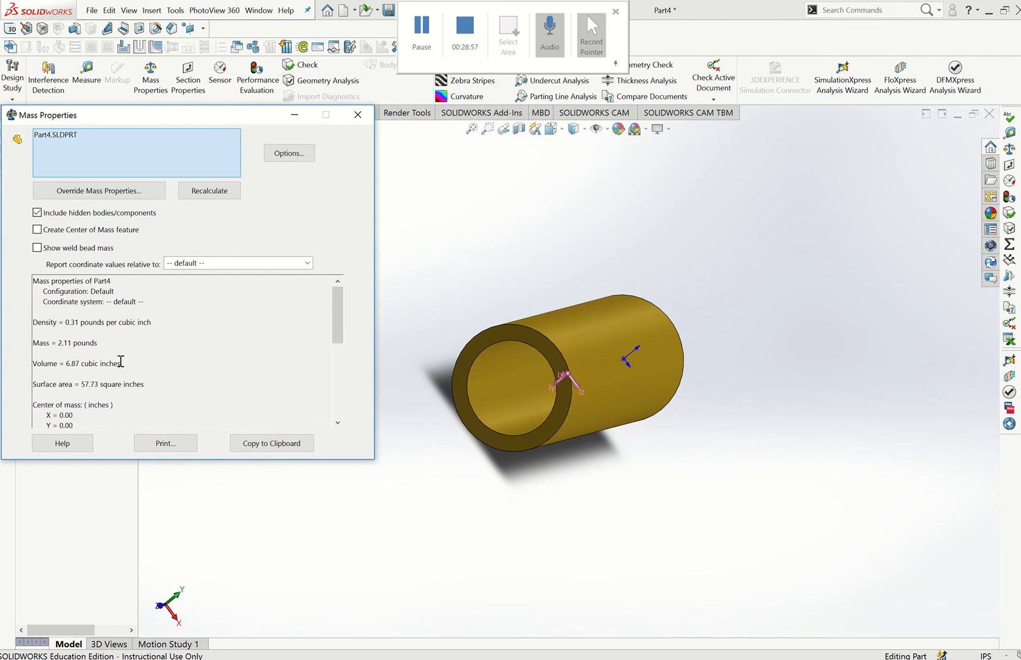
{"action": "left_click", "coordinate": [365, 119]}
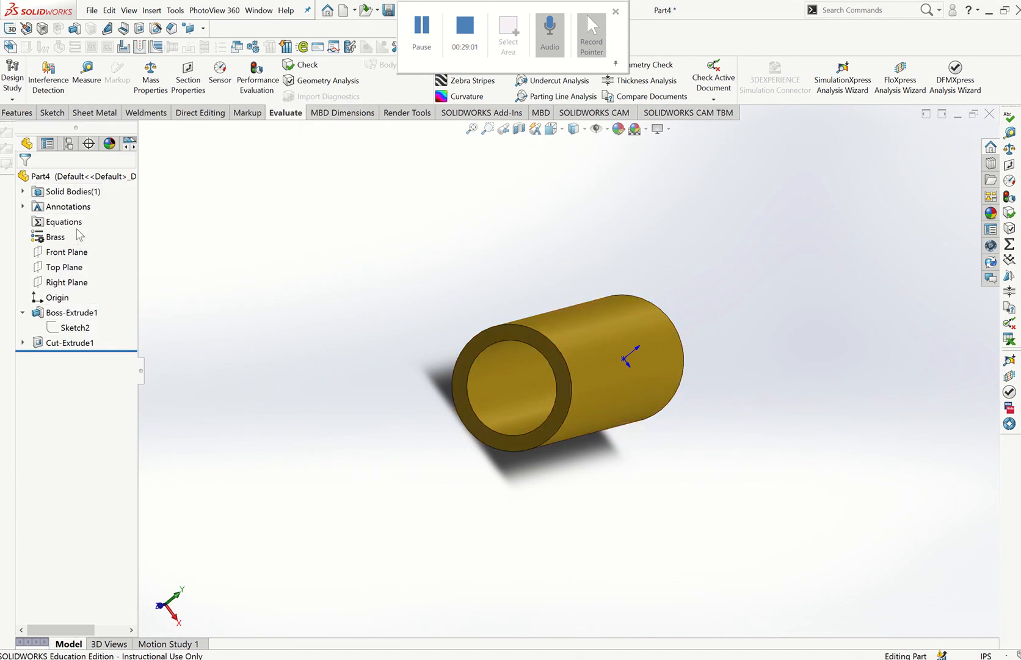
- Look through the part's material library down to Custom Materials, check the configuration options for applying a material, and close the library
{"action": "right_click", "coordinate": [52, 239]}
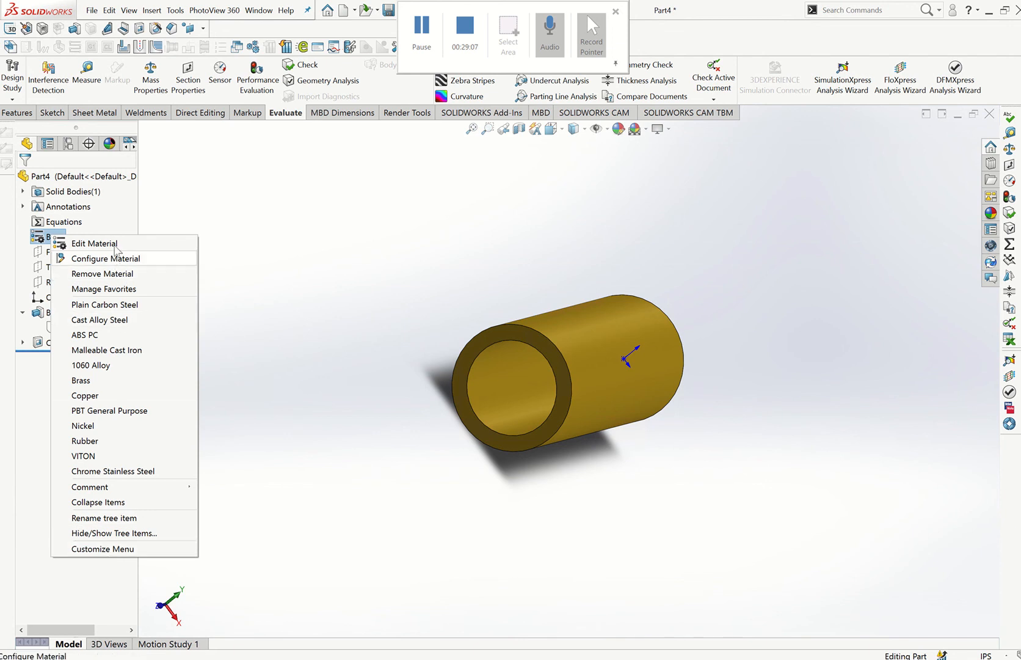
{"action": "left_click", "coordinate": [232, 299]}
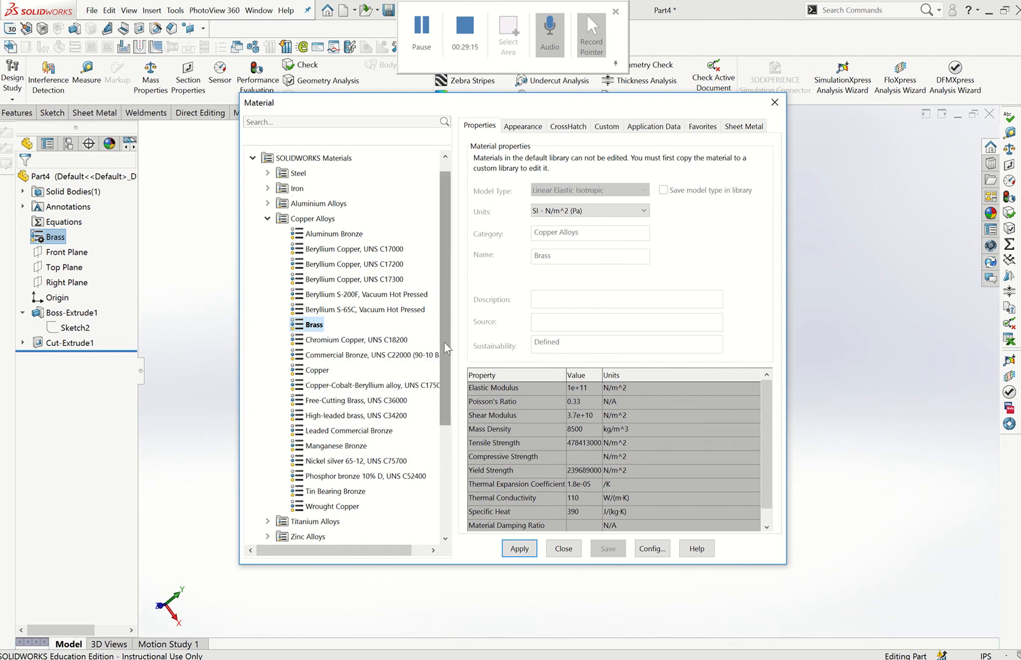
{"action": "left_click_drag", "start_coordinate": [444, 341], "coordinate": [436, 469]}
{"action": "left_click", "coordinate": [312, 538]}
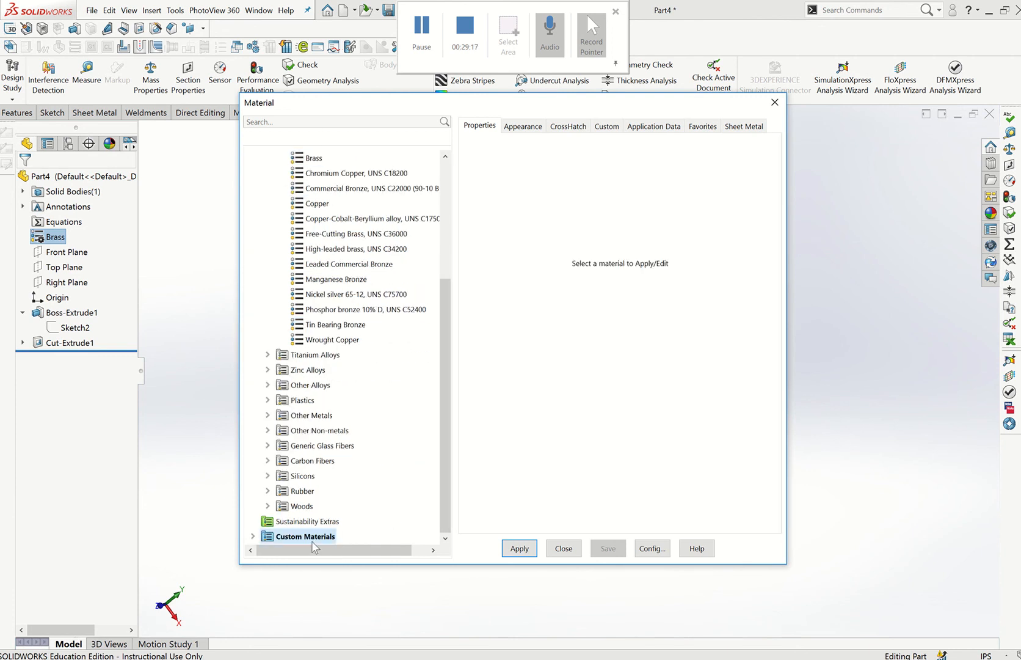
{"action": "left_click", "coordinate": [520, 548]}
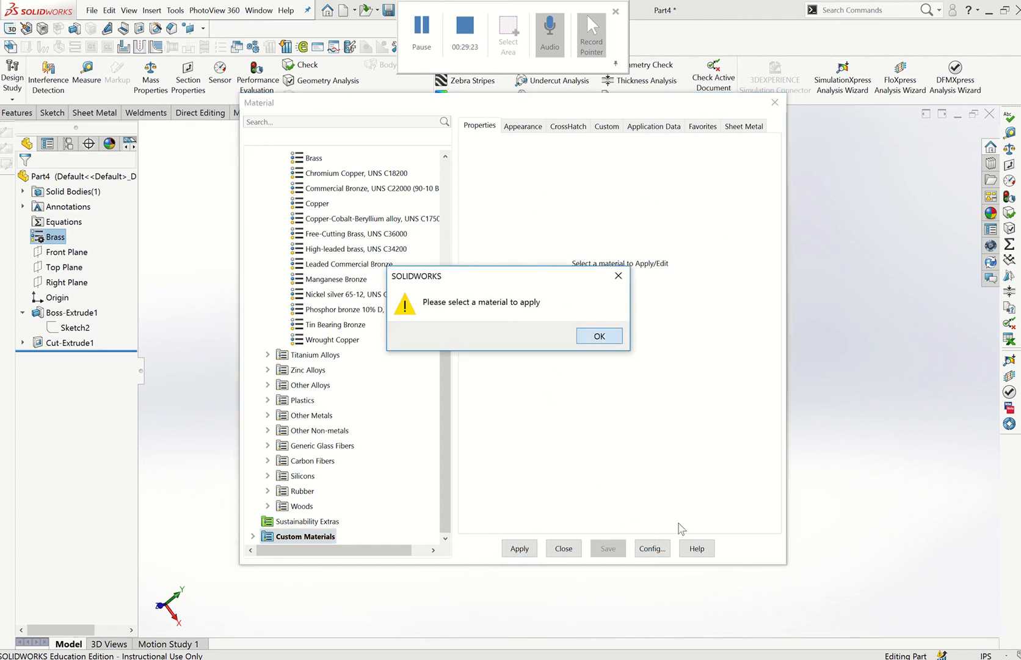
{"action": "key", "text": "Return"}
{"action": "left_click", "coordinate": [653, 548]}
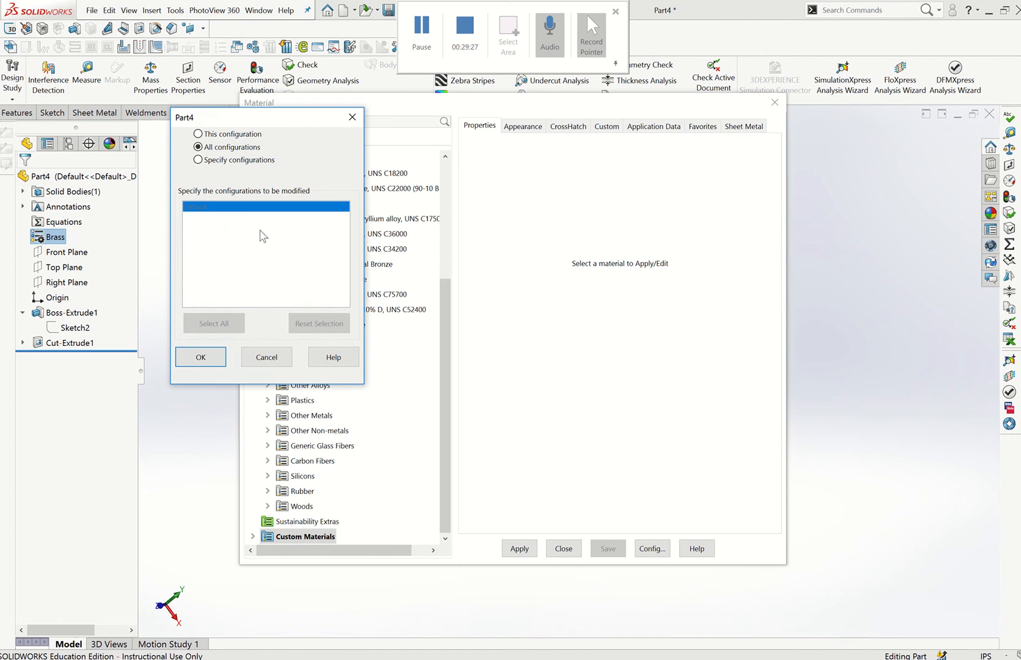
{"action": "left_click", "coordinate": [204, 358]}
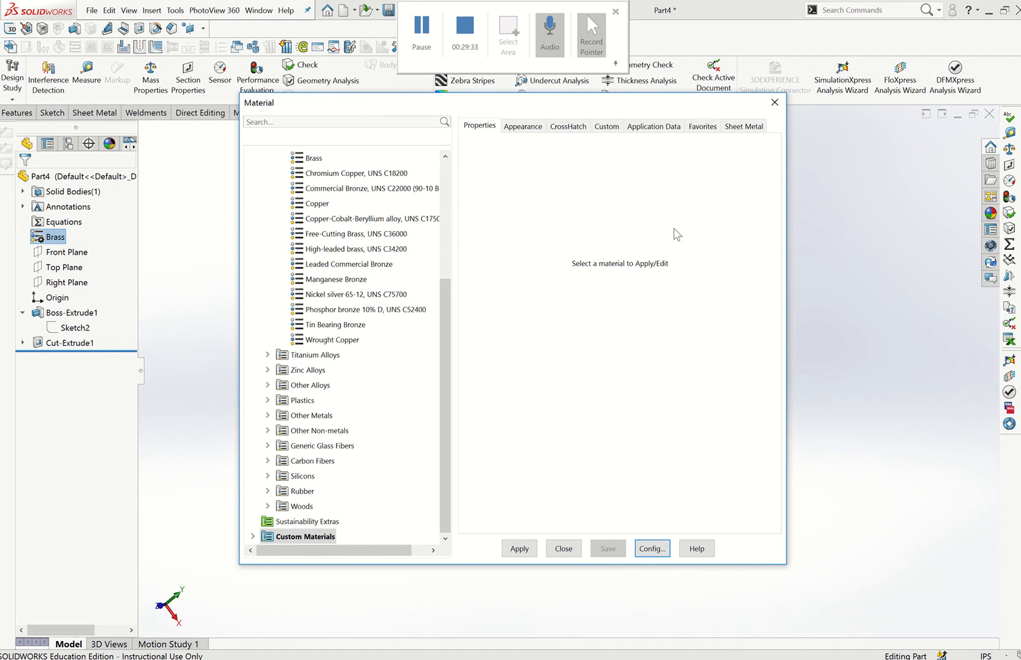
{"action": "left_click", "coordinate": [775, 102]}
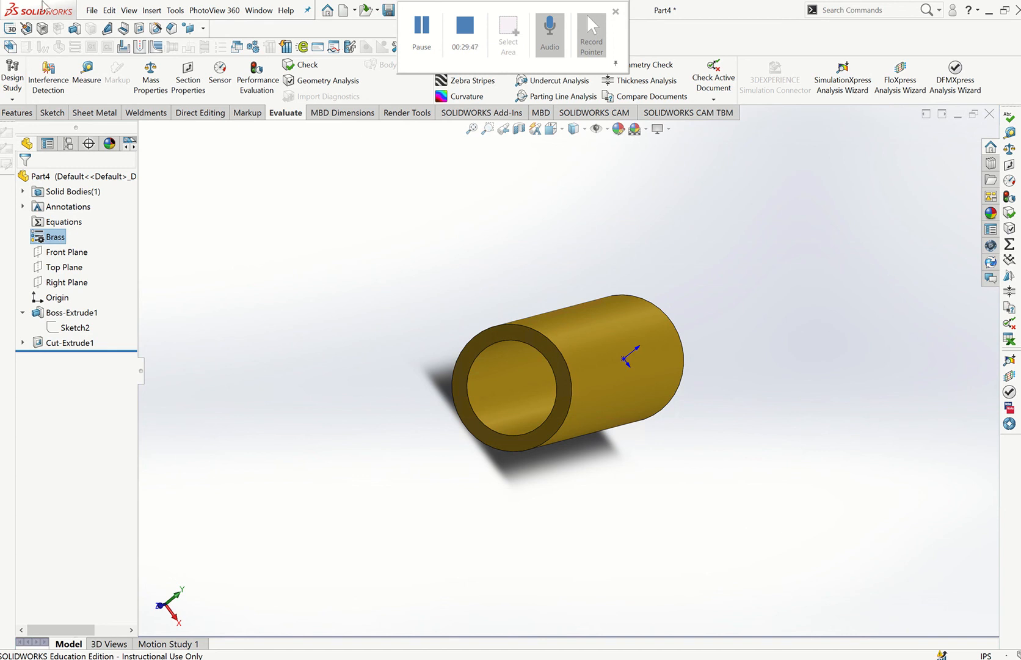
- Close the hollow brass cylinder part without saving its changes
{"action": "left_click", "coordinate": [990, 113]}
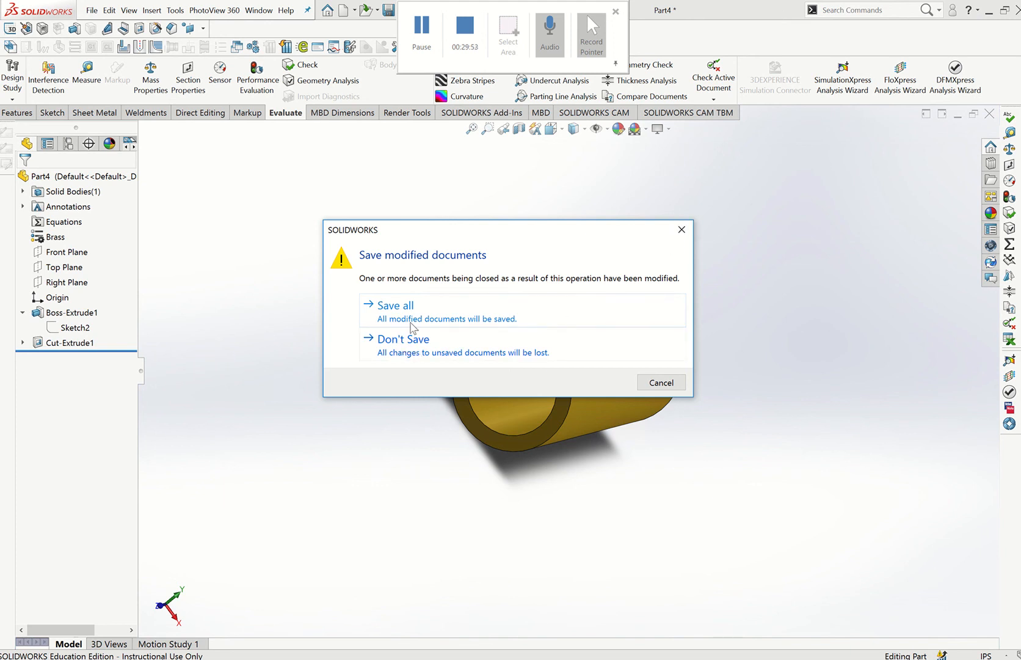
{"action": "left_click", "coordinate": [414, 341]}
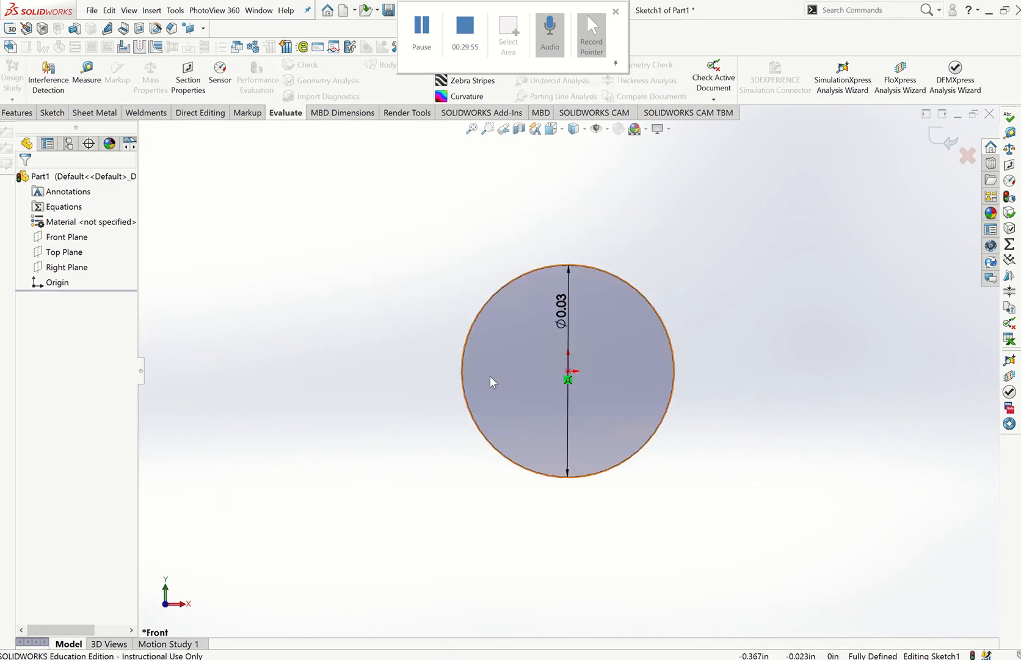
{"action": "left_click", "coordinate": [91, 11]}
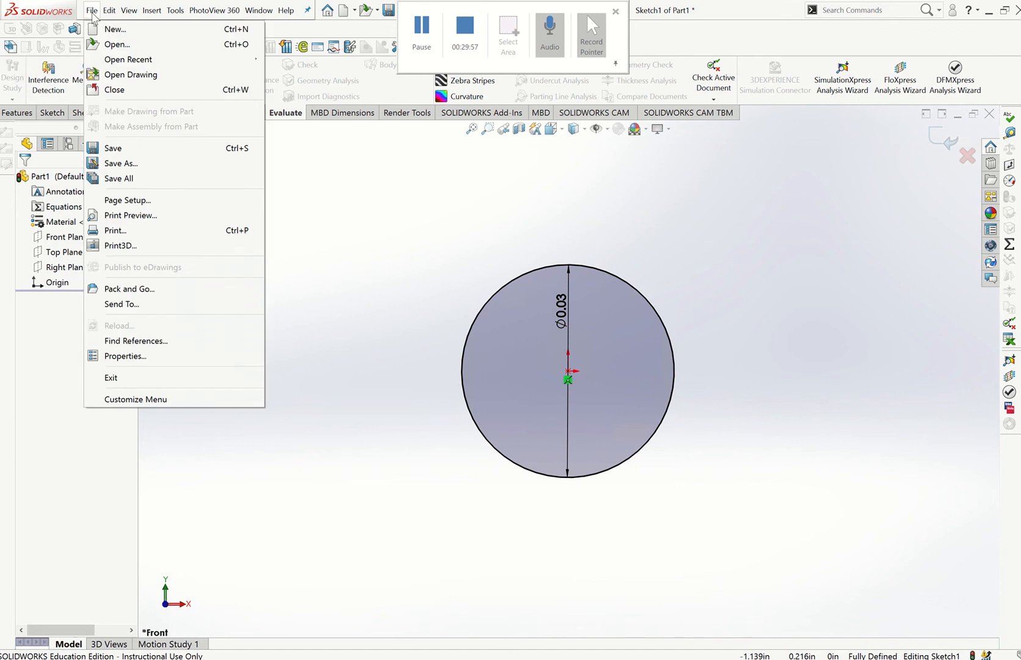
{"action": "left_click", "coordinate": [119, 29]}
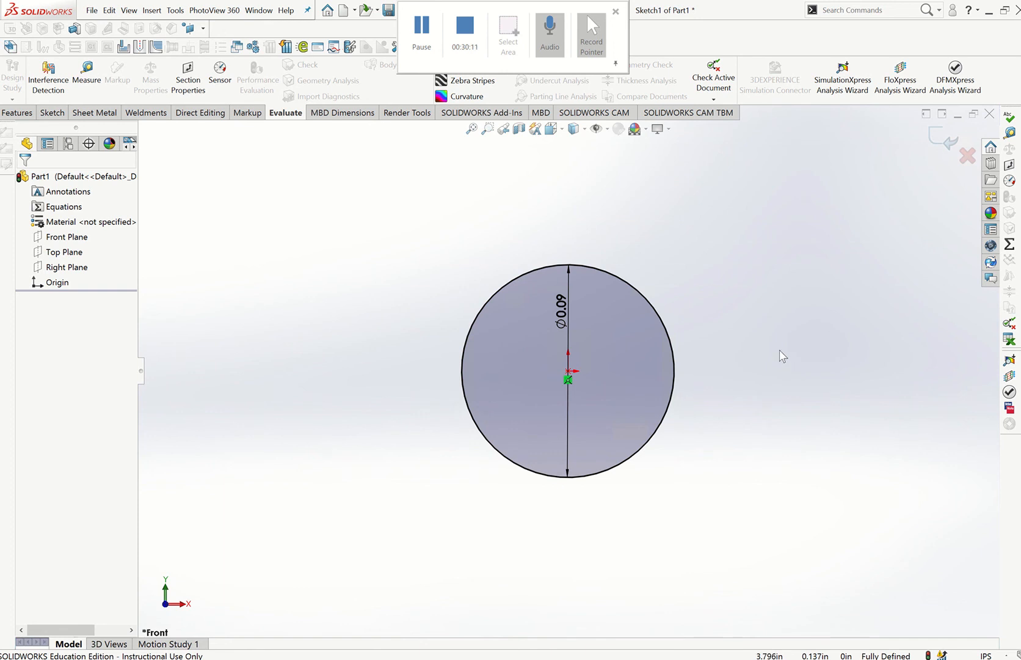
{"action": "left_click", "coordinate": [17, 114]}
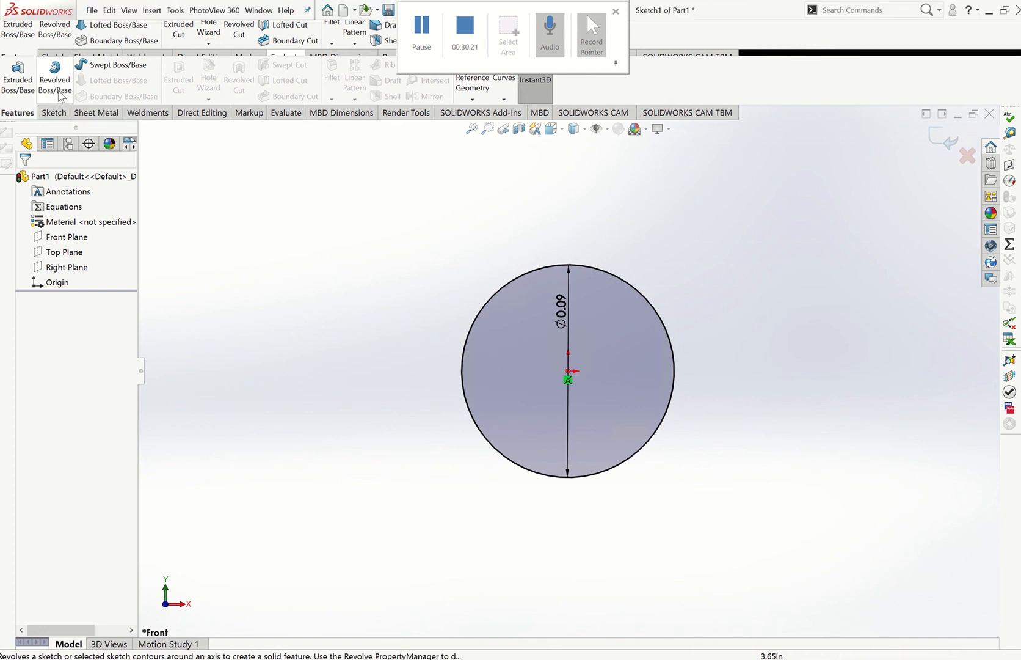
{"action": "left_click", "coordinate": [62, 91]}
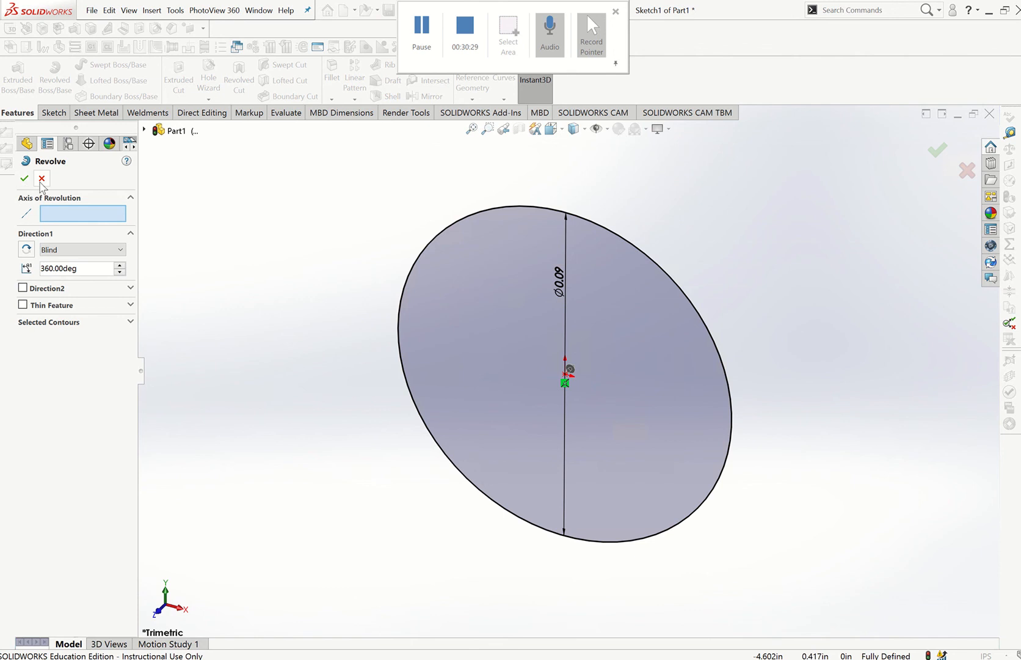
{"action": "left_click", "coordinate": [54, 113]}
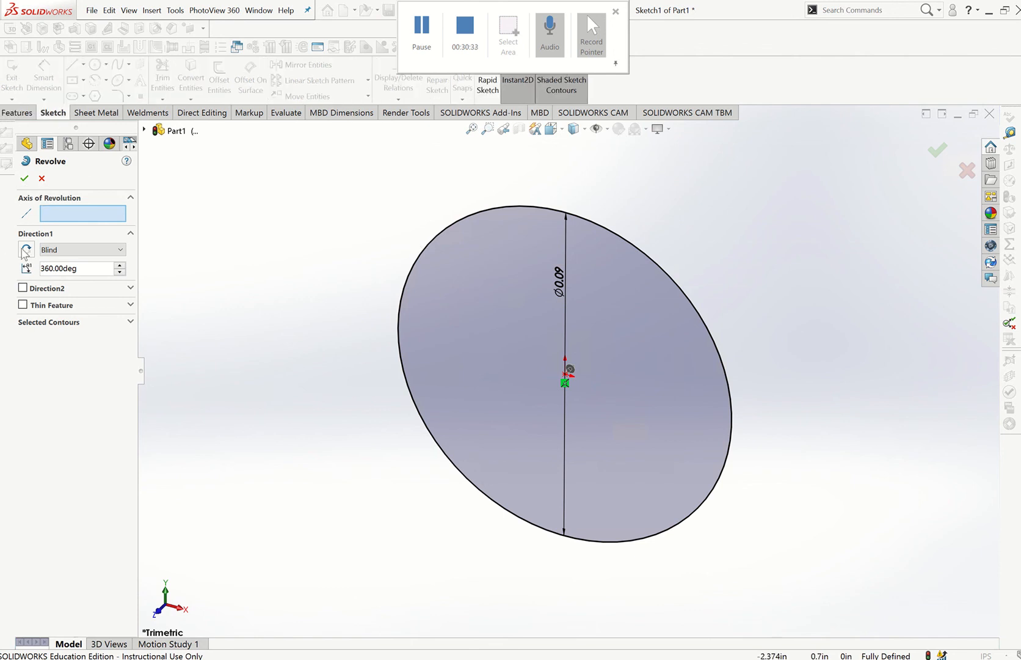
{"action": "left_click", "coordinate": [41, 178]}
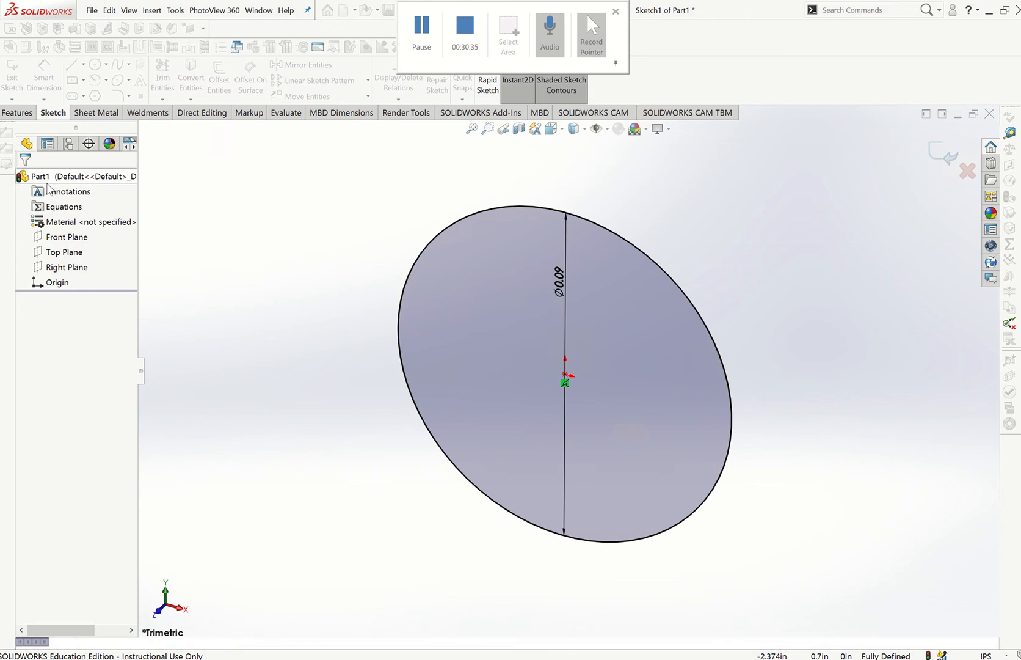
- Exit the circle sketch in Part1 and discard its changes
{"action": "left_click", "coordinate": [968, 171]}
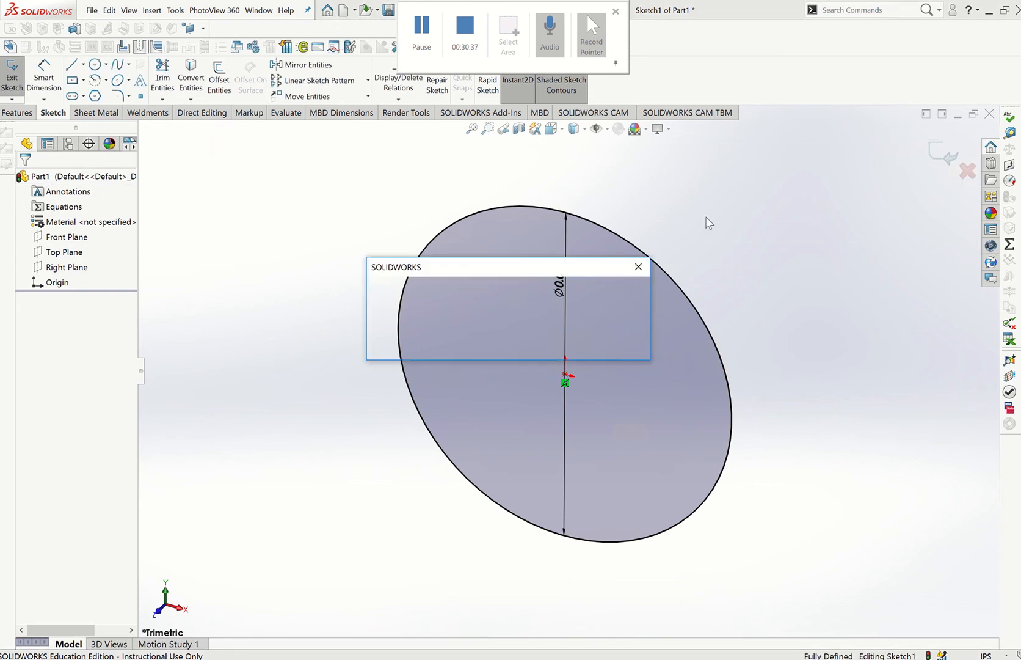
{"action": "left_click", "coordinate": [524, 346]}
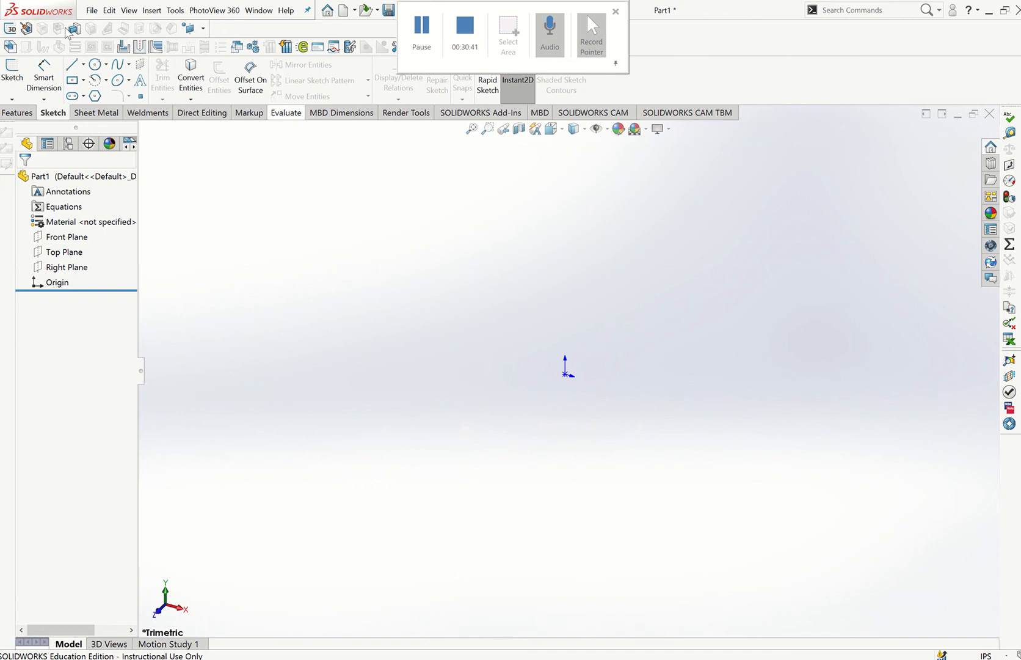
- Start a sketch on the Front Plane and draw a circle centred on the origin with a radius of about 1.43 in
{"action": "right_click", "coordinate": [68, 238]}
{"action": "left_click", "coordinate": [74, 223]}
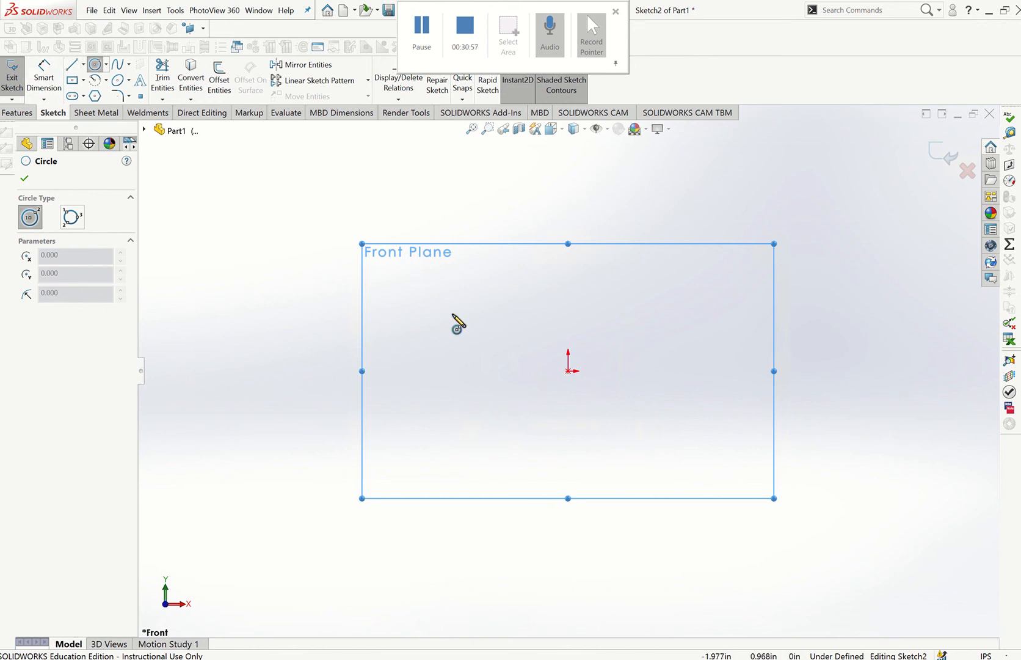
{"action": "left_click", "coordinate": [568, 371]}
{"action": "left_click", "coordinate": [640, 418]}
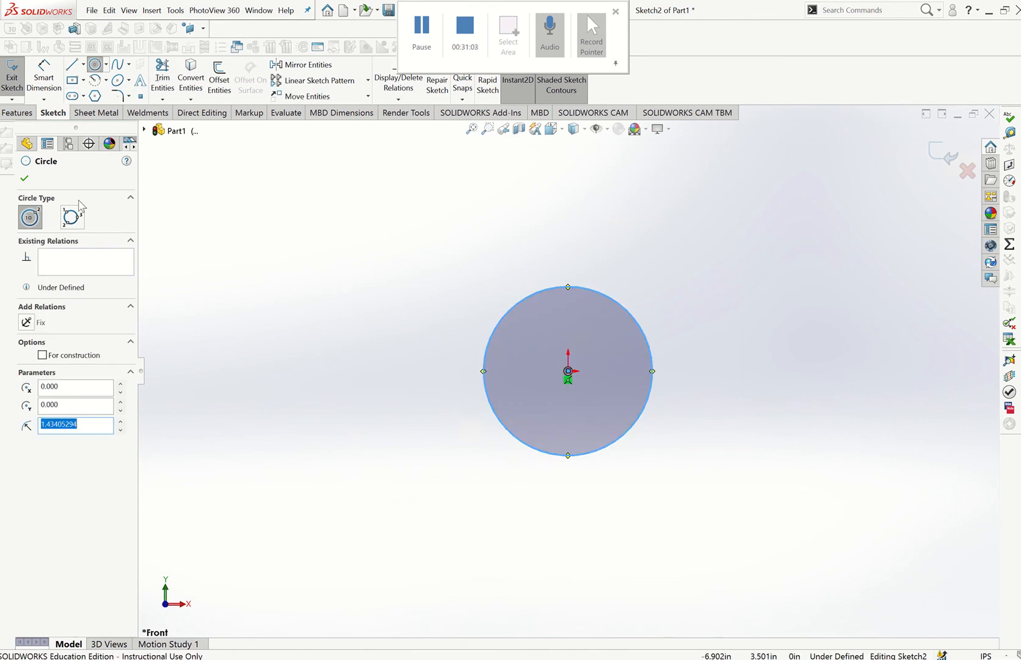
- Draw a horizontal line about 2.87 in long across the circle's diameter, through the origin
{"action": "left_click", "coordinate": [72, 65]}
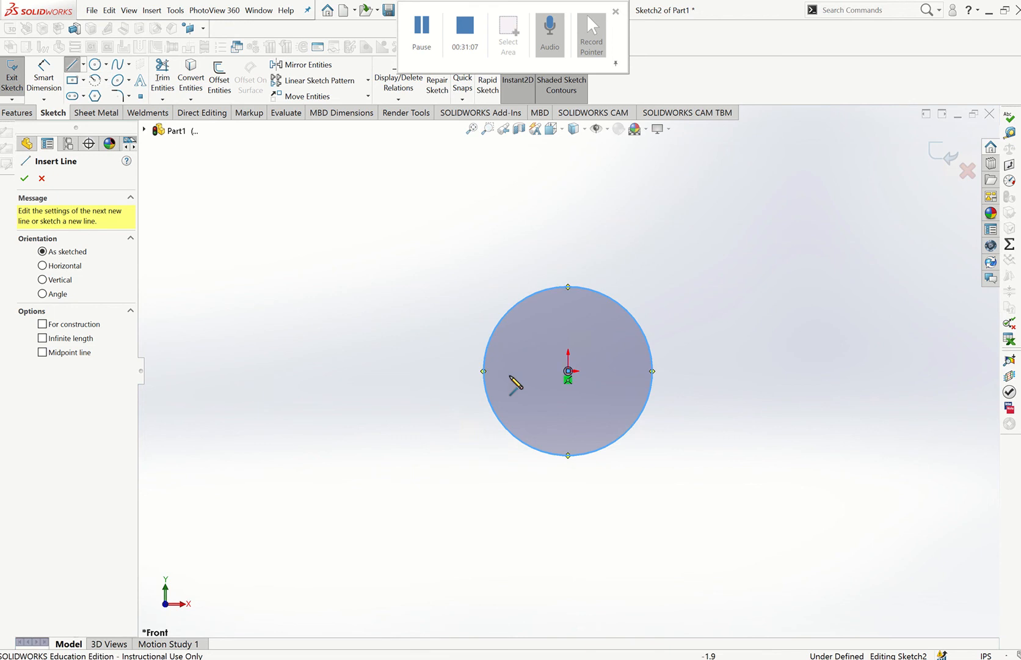
{"action": "left_click", "coordinate": [482, 371]}
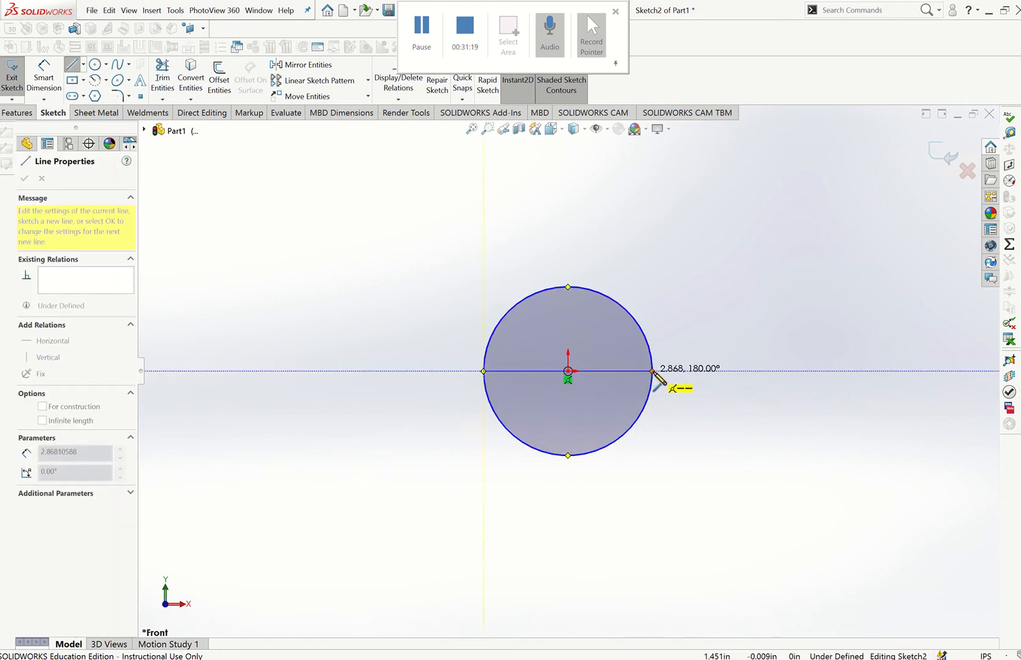
{"action": "left_click", "coordinate": [652, 370]}
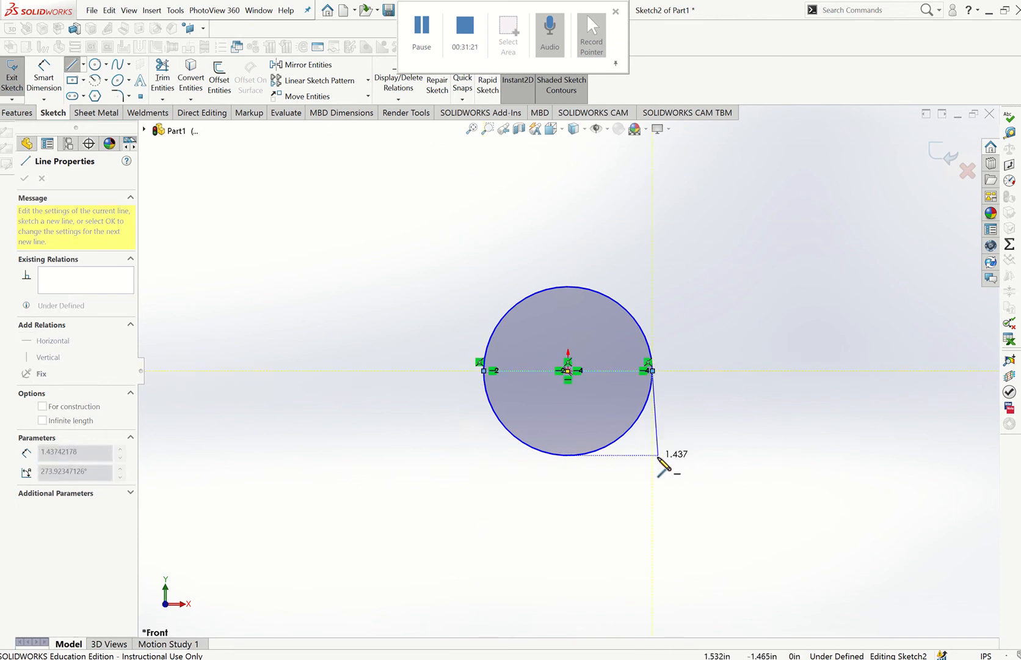
{"action": "key", "text": "Escape"}
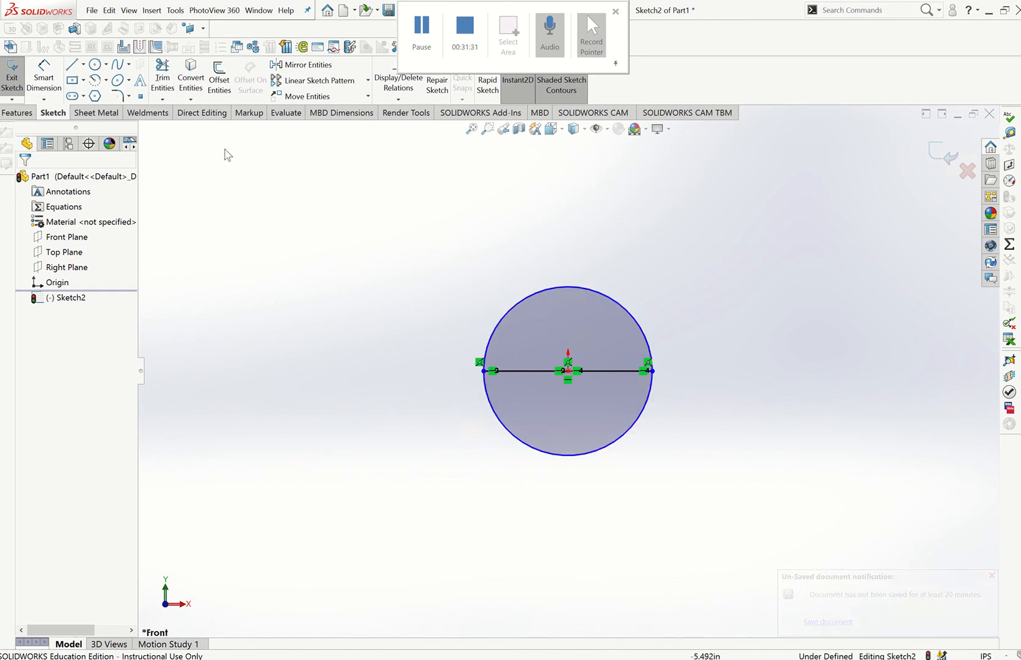
- Trim away the circle's lower half with Power trim, leaving a closed upper semicircle
{"action": "left_click", "coordinate": [163, 79]}
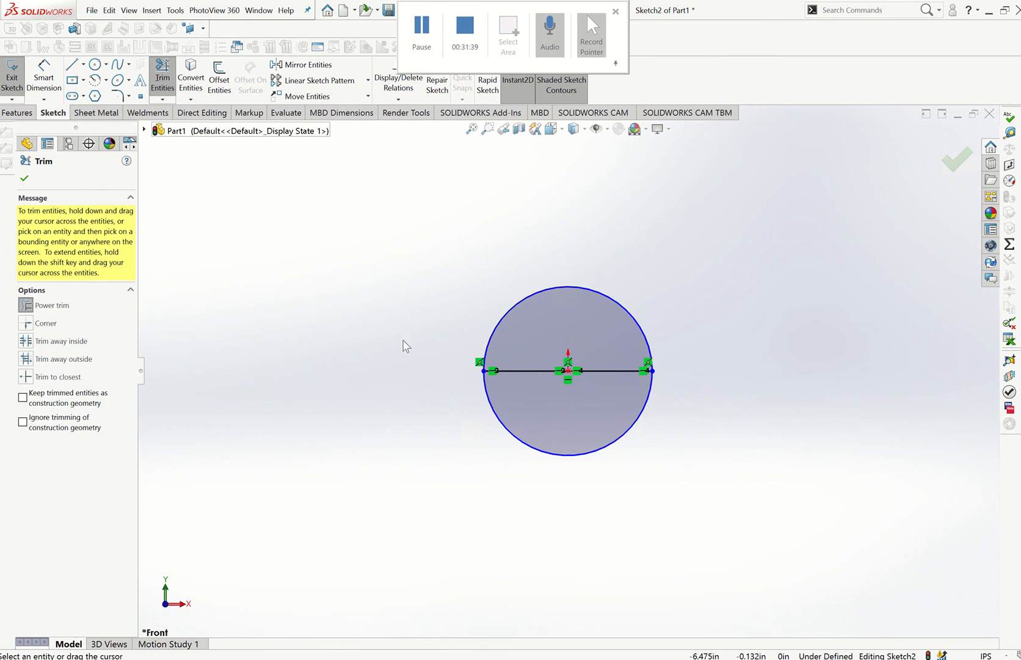
{"action": "left_click_drag", "start_coordinate": [497, 435], "coordinate": [573, 427]}
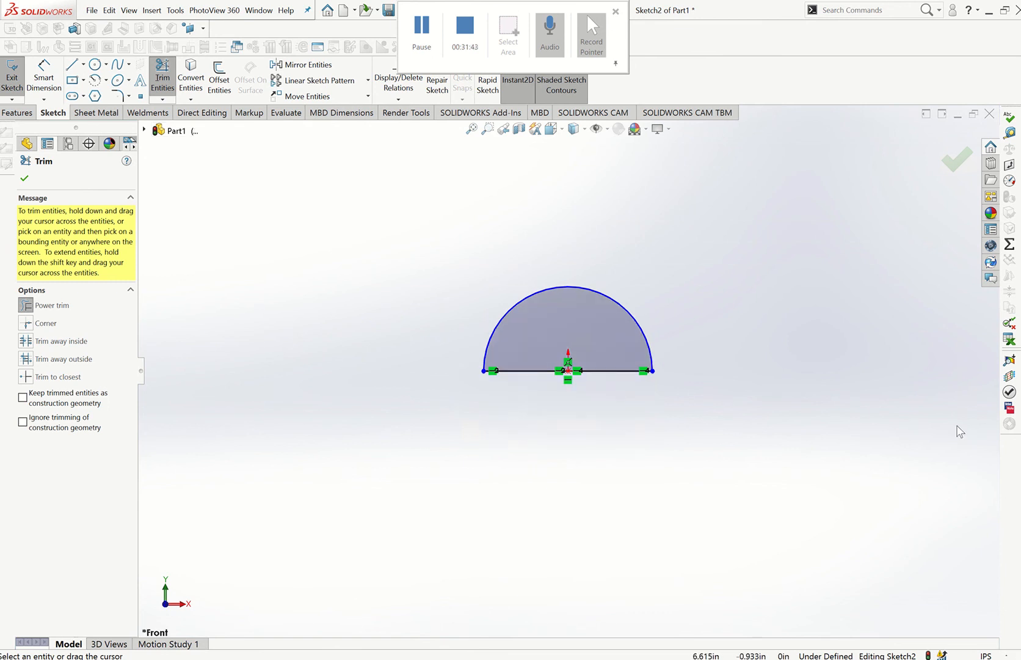
{"action": "left_click", "coordinate": [25, 179]}
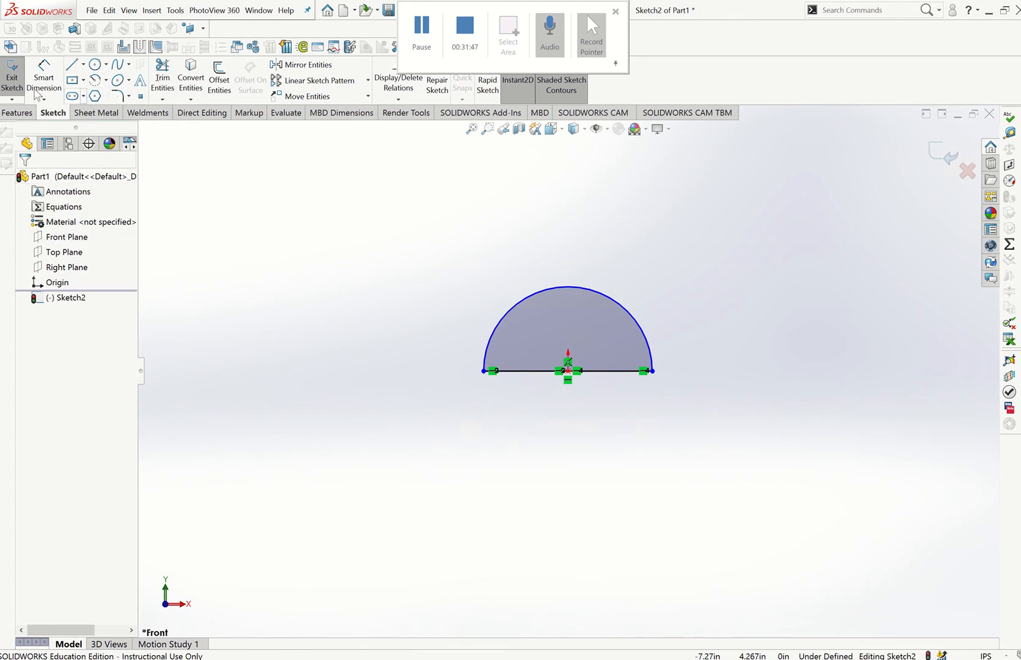
- Dimension the semicircle's arc with a radius of 1 in
{"action": "left_click", "coordinate": [48, 66]}
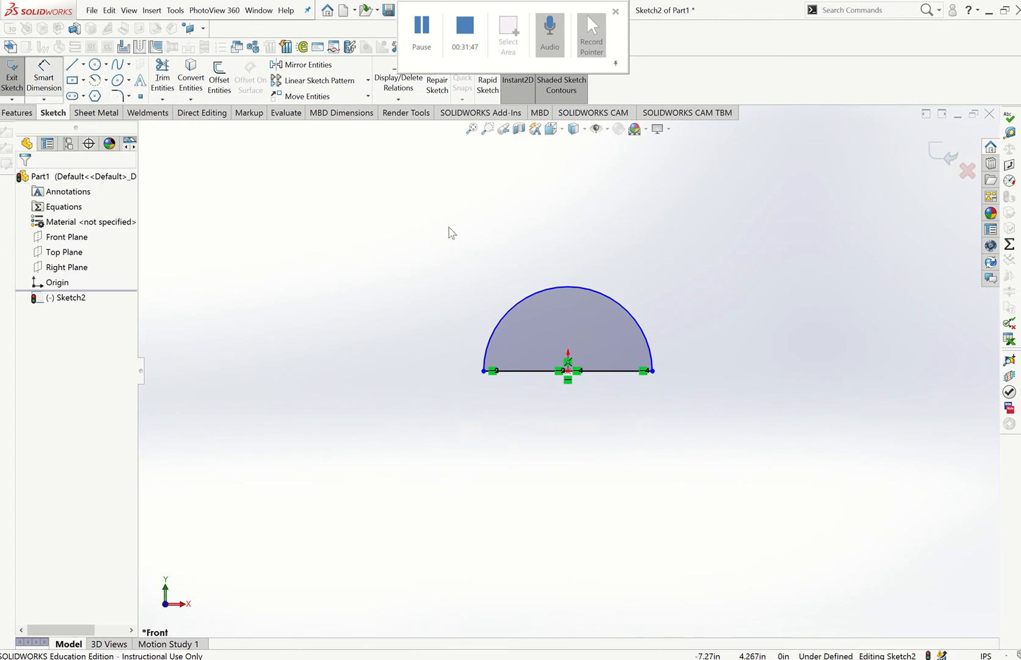
{"action": "left_click", "coordinate": [597, 293]}
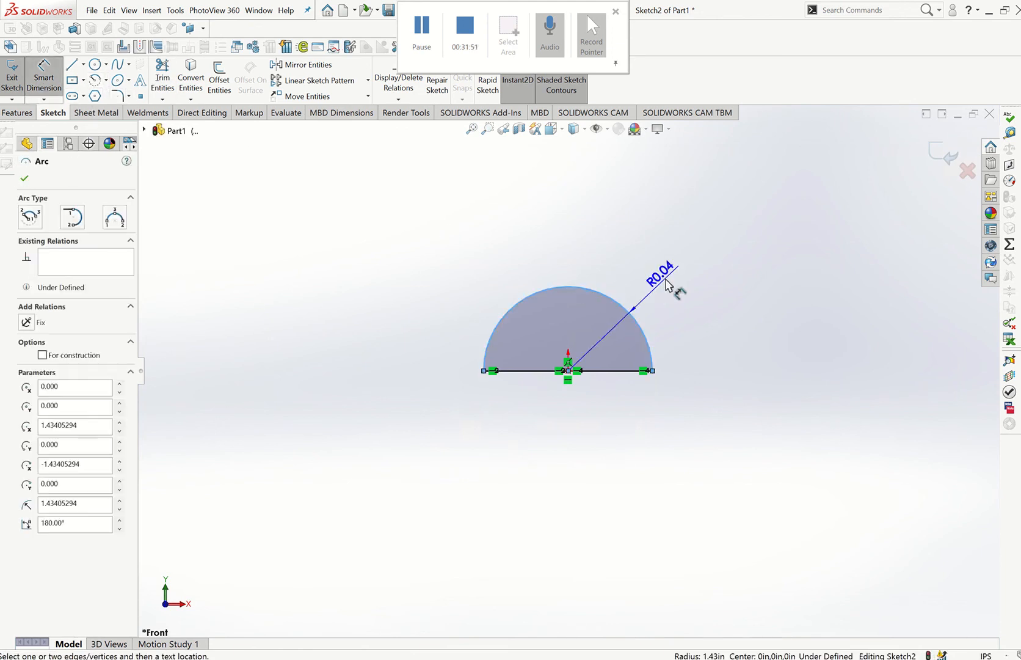
{"action": "left_click", "coordinate": [665, 283]}
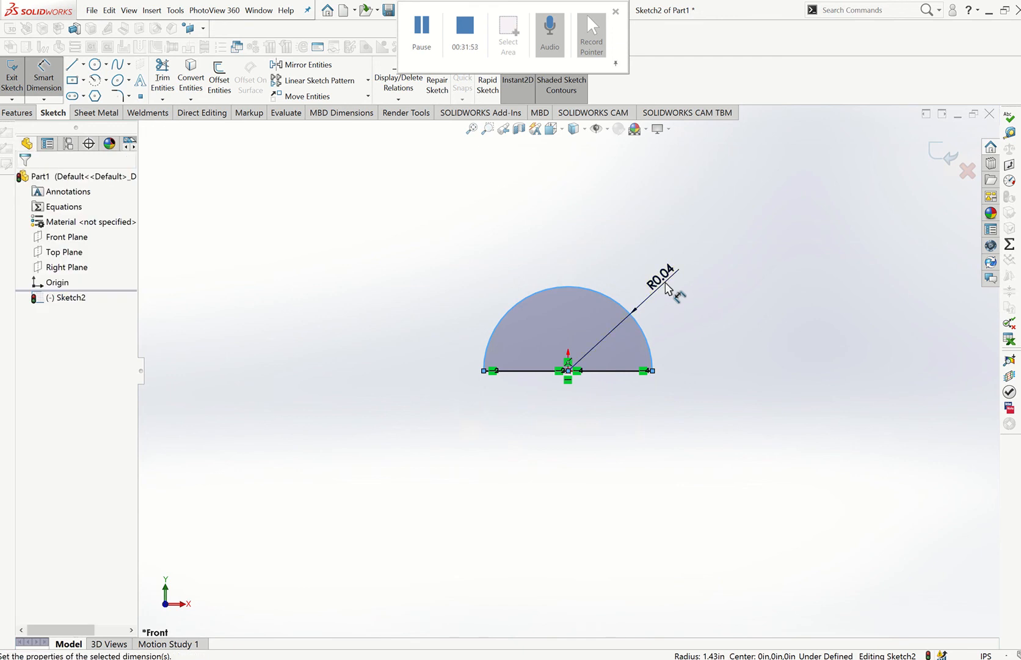
{"action": "type", "text": "1"}
{"action": "key", "text": "Return"}
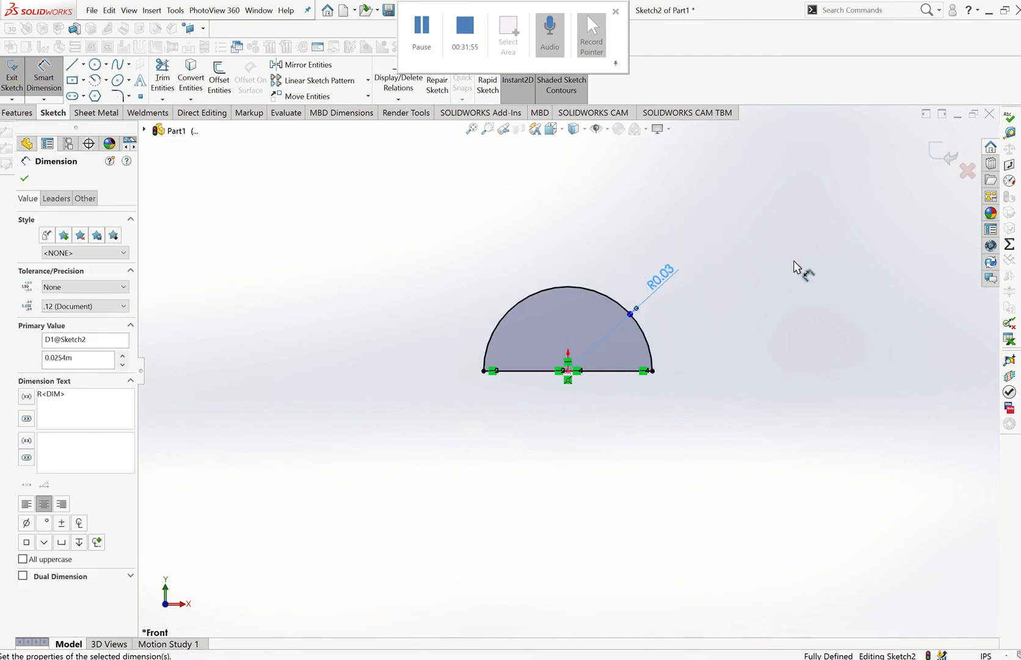
{"action": "left_click", "coordinate": [25, 177]}
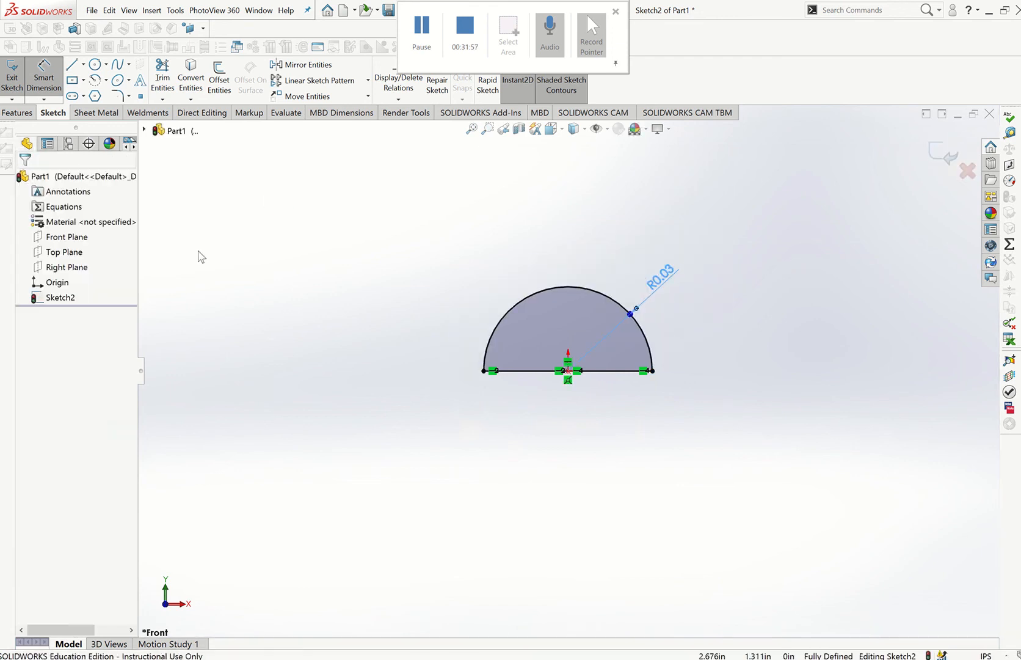
{"action": "key", "text": "Escape"}
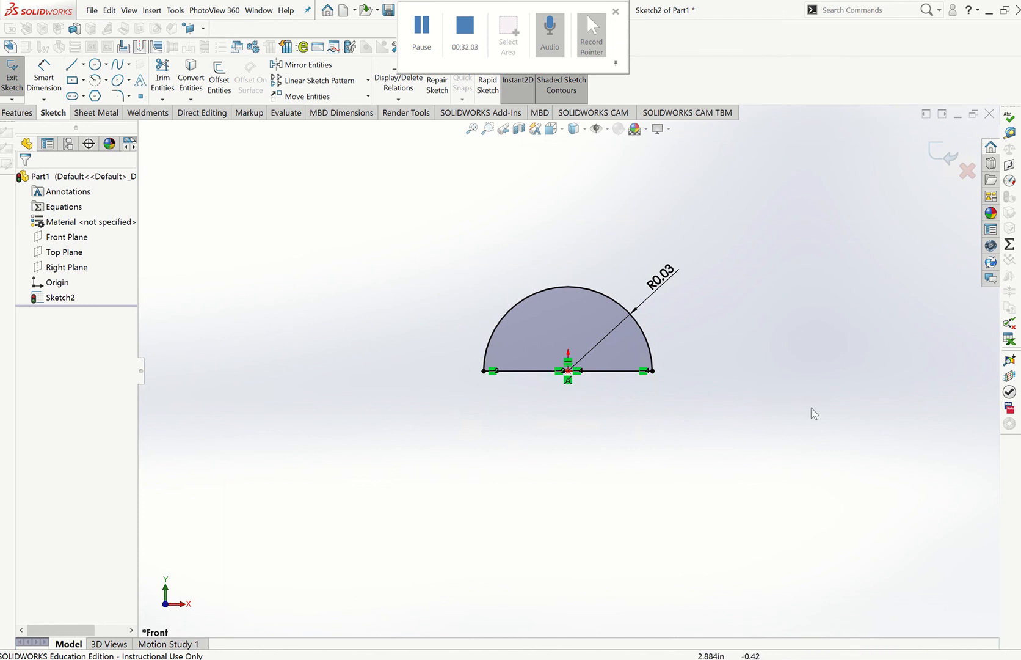
- Delete the whole semicircle from the sketch, including its diameter line and radius dimension
{"action": "left_click_drag", "start_coordinate": [741, 424], "coordinate": [434, 241]}
{"action": "key", "text": "Delete"}
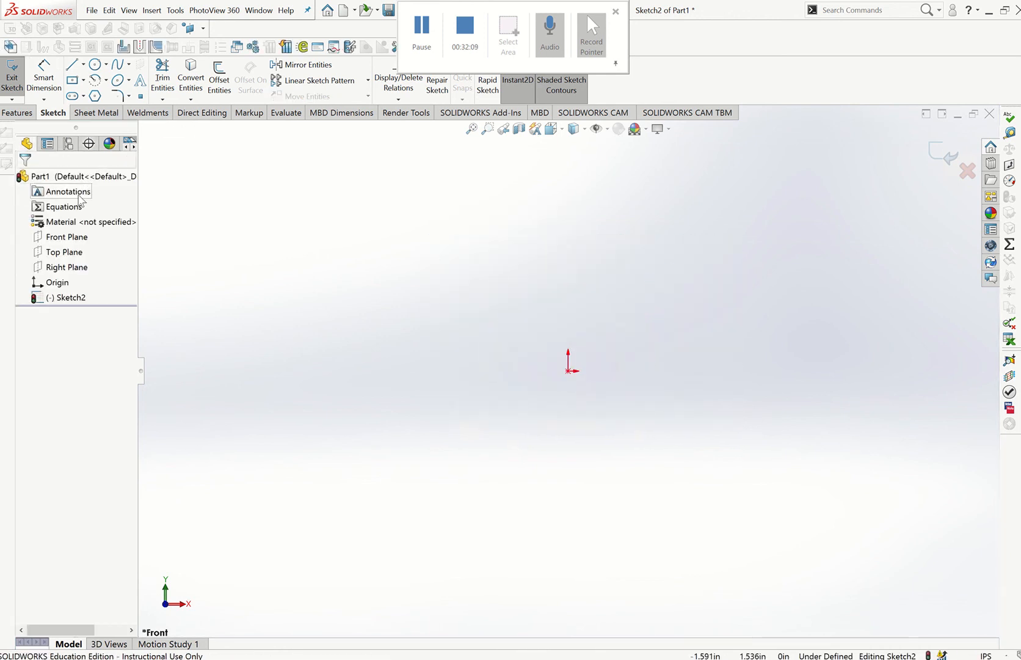
{"action": "right_click", "coordinate": [69, 237]}
{"action": "left_click", "coordinate": [74, 227]}
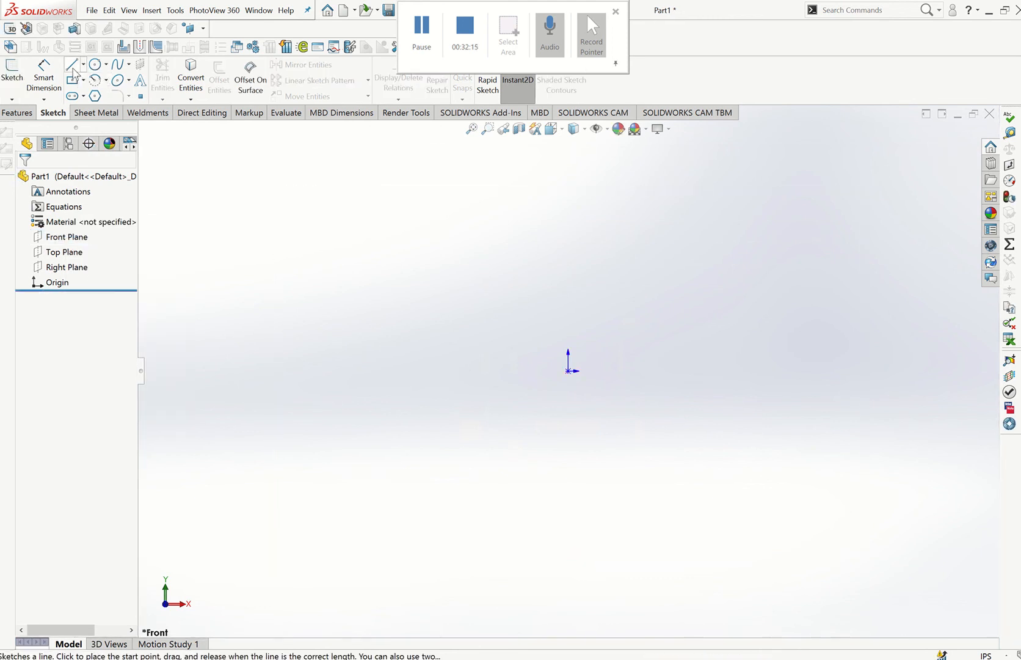
{"action": "left_click", "coordinate": [72, 66]}
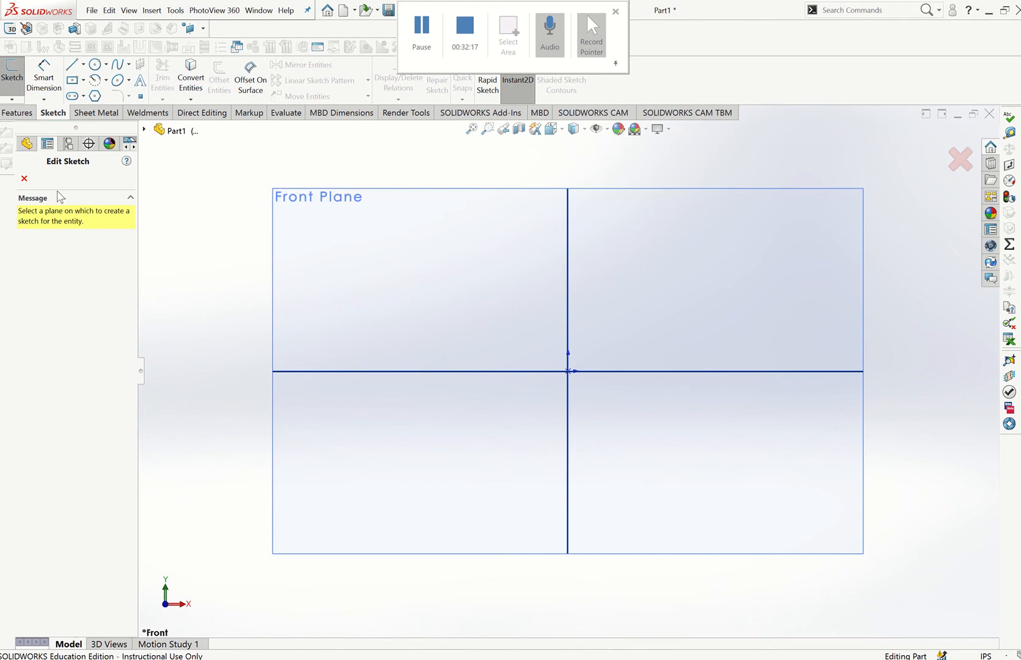
{"action": "left_click", "coordinate": [23, 180]}
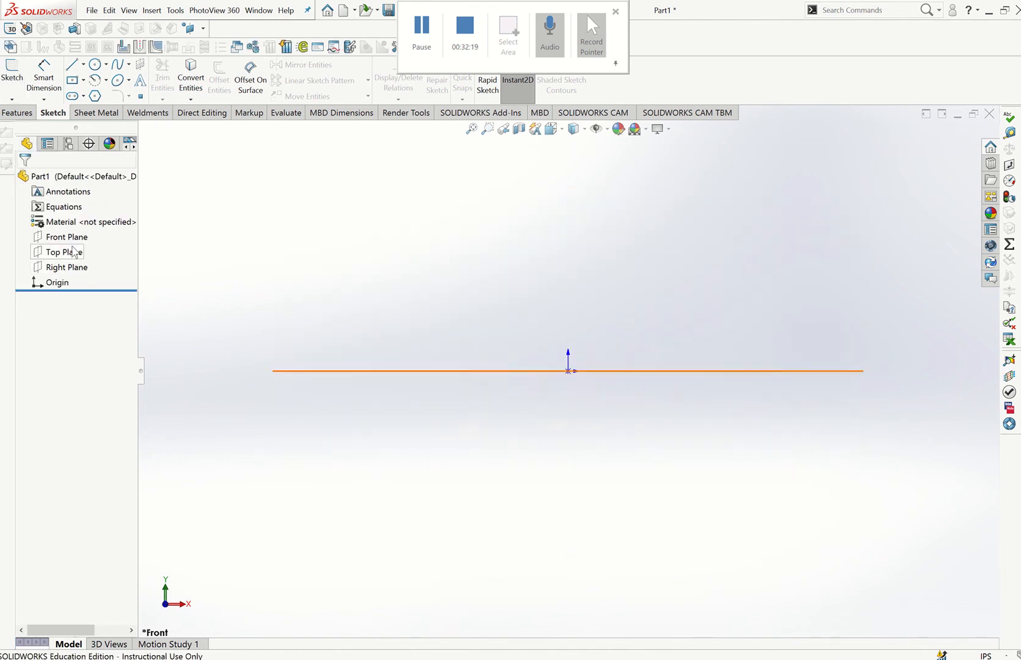
- On the Front Plane, sketch a horizontal line about 1.89 in long from the origin and close it above with a semicircular arc
{"action": "right_click", "coordinate": [73, 240]}
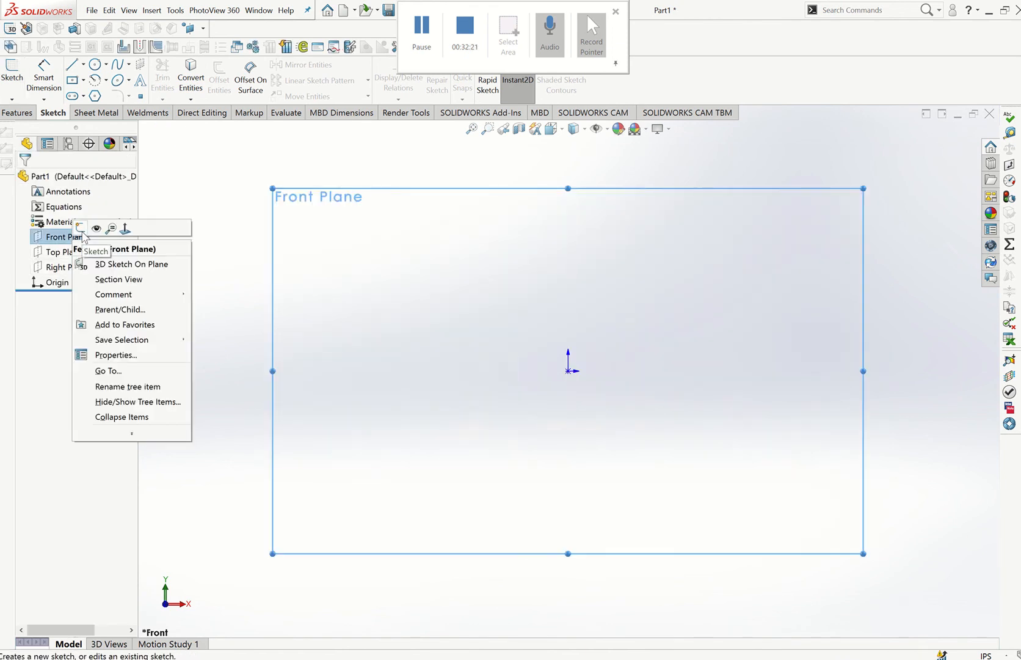
{"action": "left_click", "coordinate": [82, 230]}
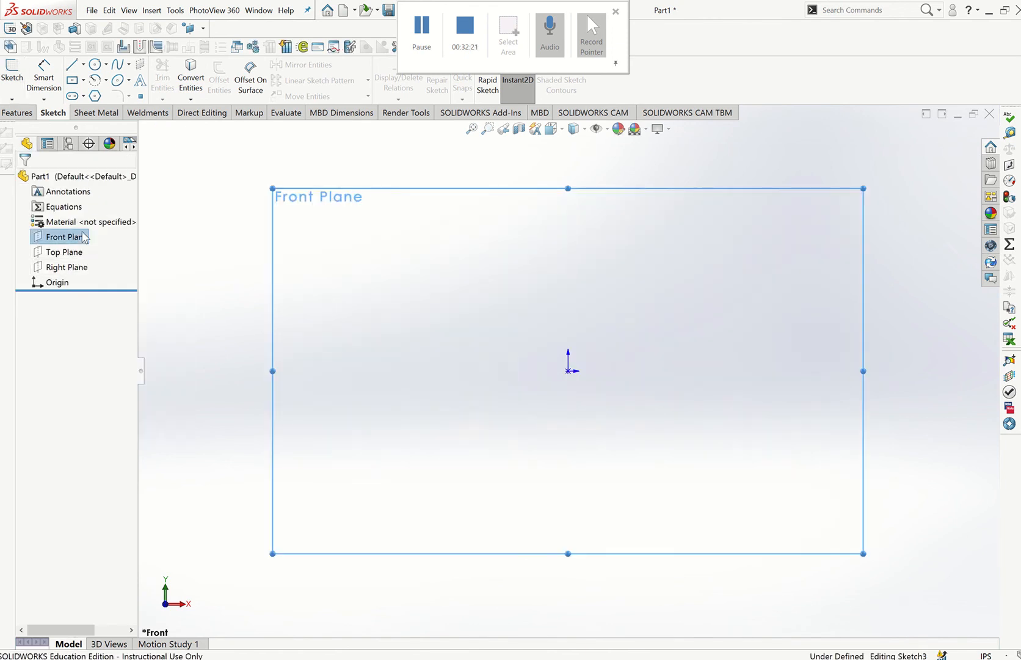
{"action": "left_click", "coordinate": [69, 67]}
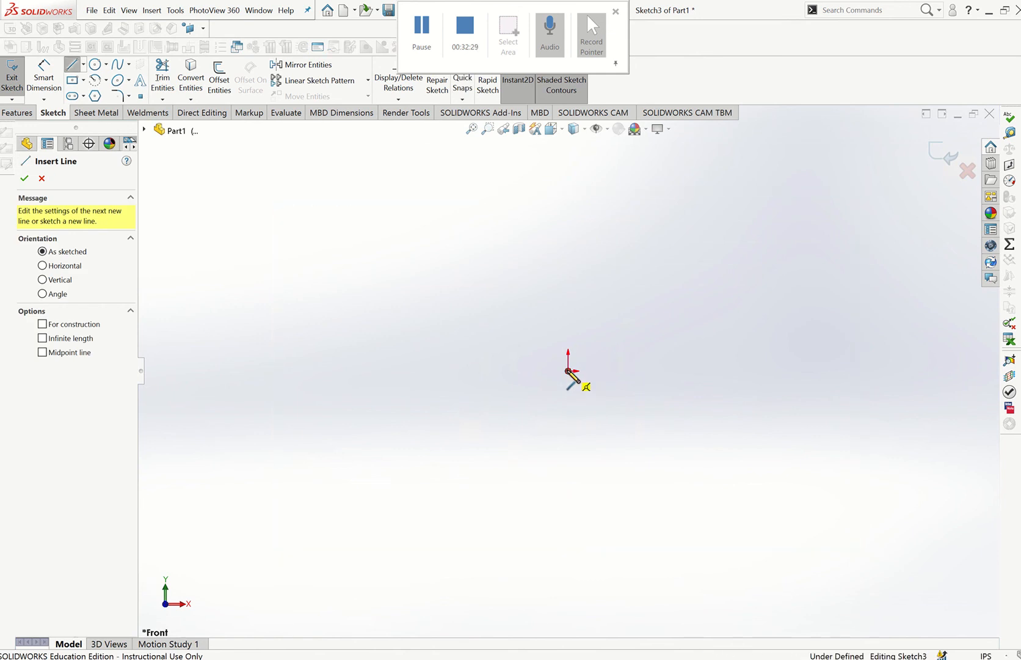
{"action": "left_click", "coordinate": [567, 370]}
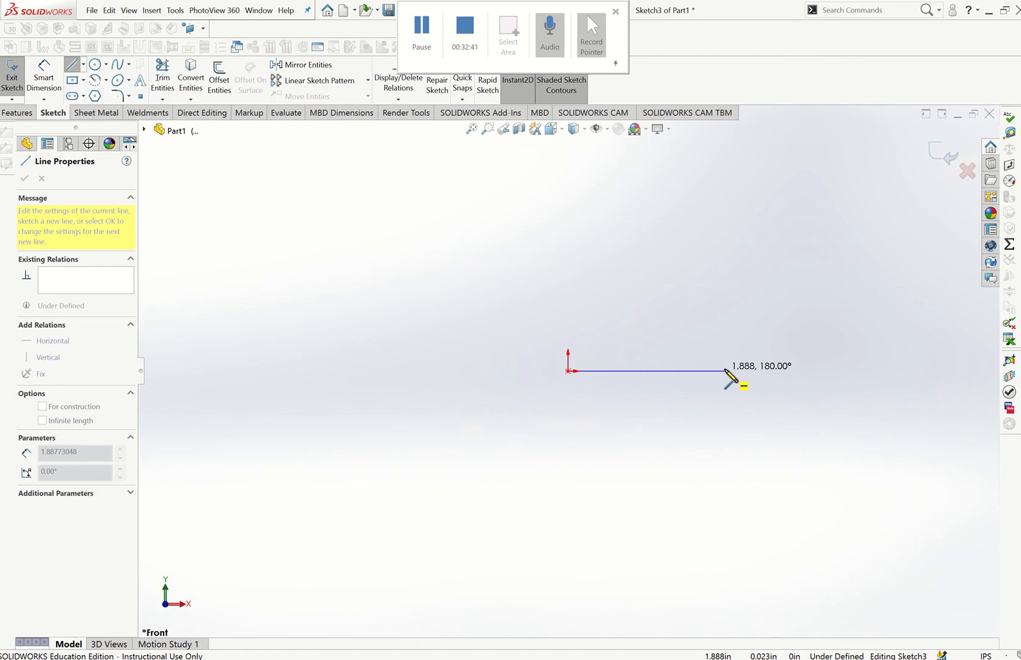
{"action": "left_click", "coordinate": [726, 370]}
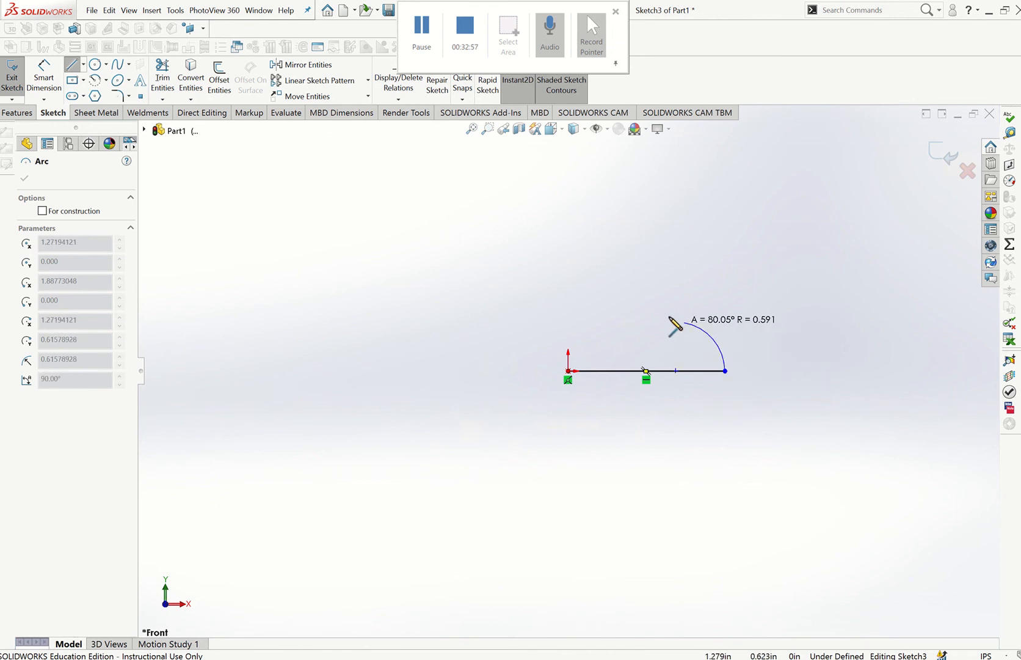
{"action": "left_click", "coordinate": [568, 371]}
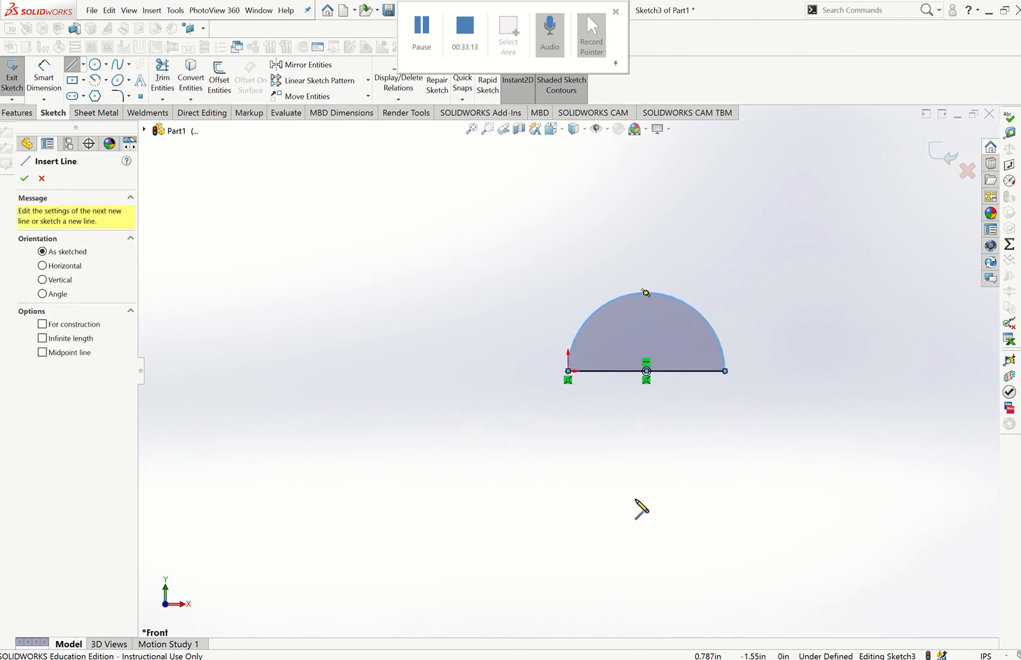
{"action": "key", "text": "Escape"}
- Dimension the semicircular arc with a radius of 1 in
{"action": "left_click", "coordinate": [665, 293]}
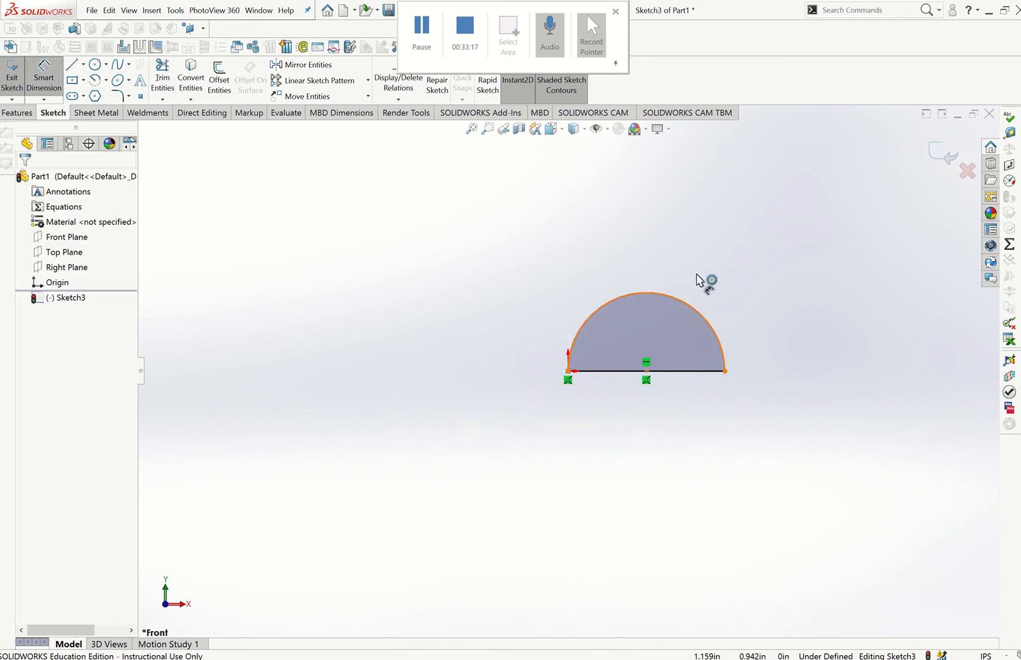
{"action": "left_click", "coordinate": [700, 280]}
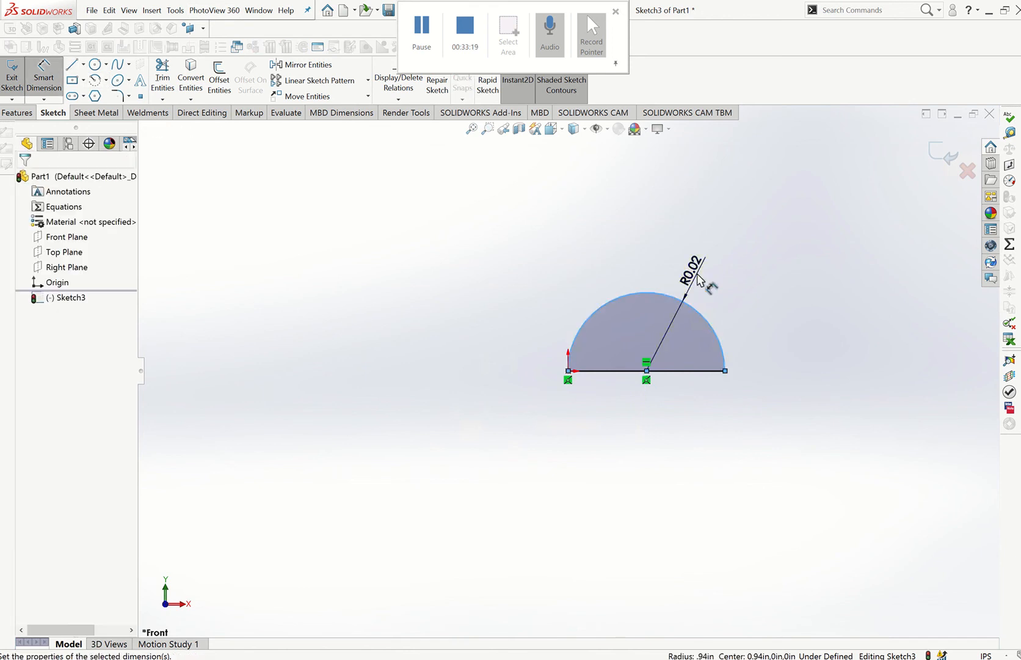
{"action": "type", "text": "1in"}
{"action": "key", "text": "Return"}
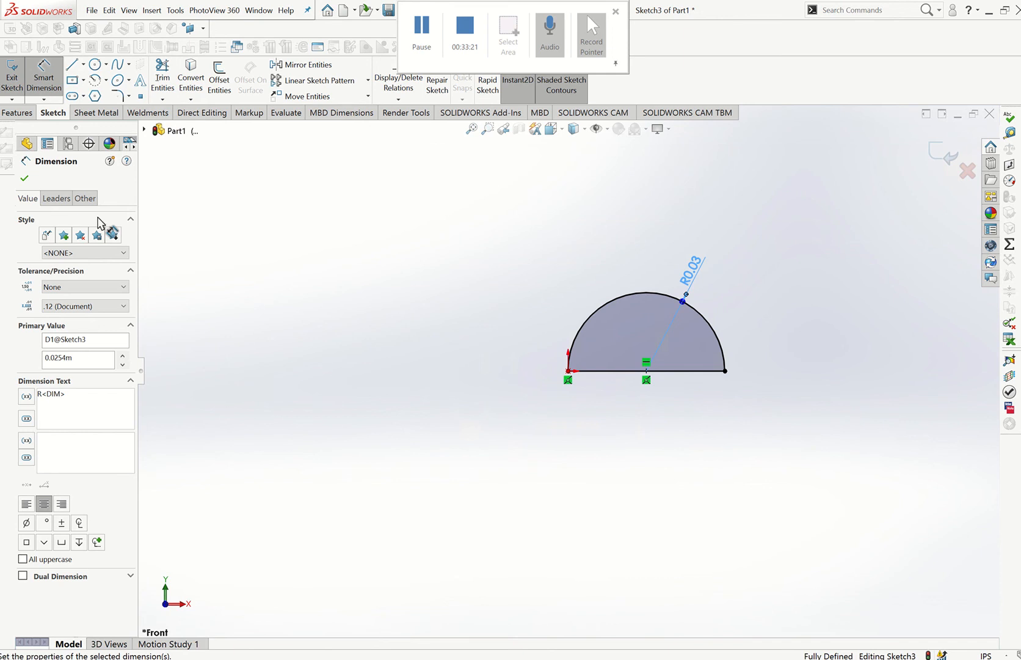
{"action": "left_click", "coordinate": [24, 181]}
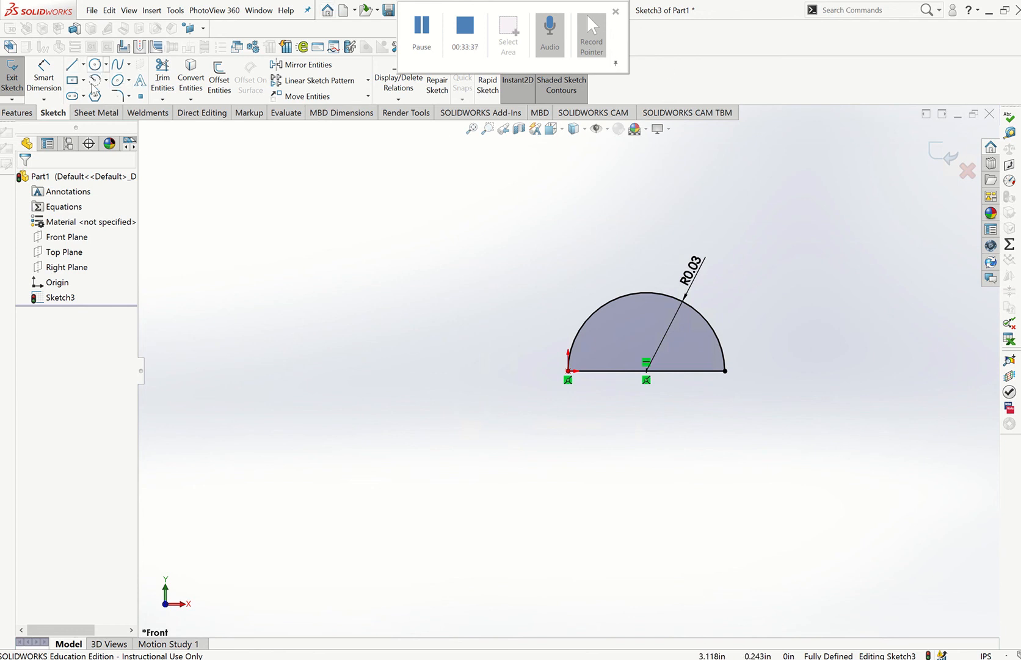
- Revolve the semicircle profile 360° about its straight diameter line to form a solid sphere
{"action": "left_click", "coordinate": [24, 114]}
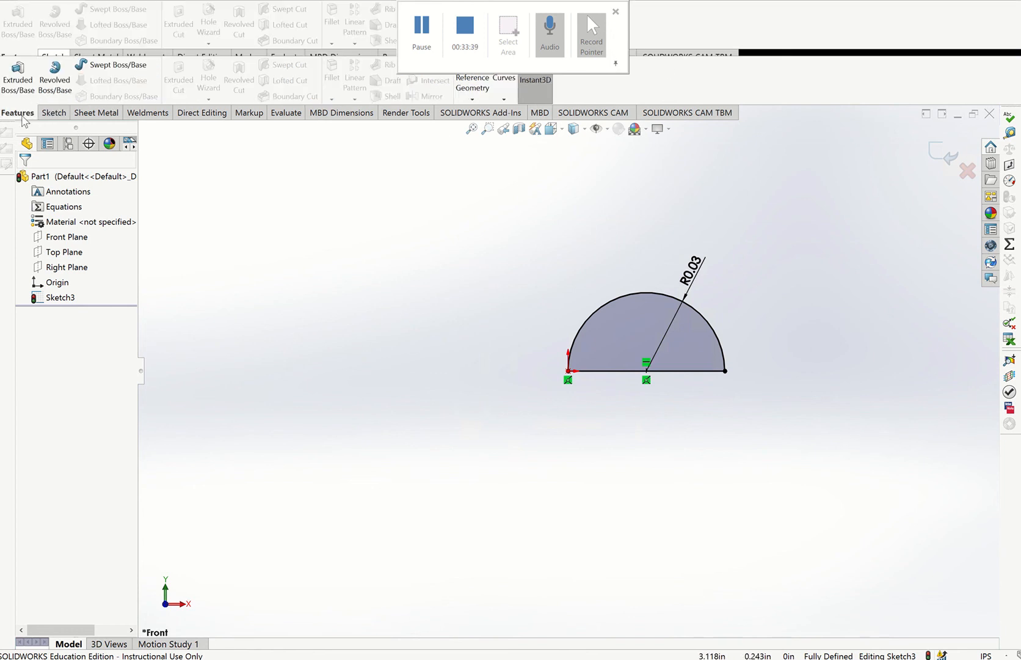
{"action": "left_click", "coordinate": [55, 80]}
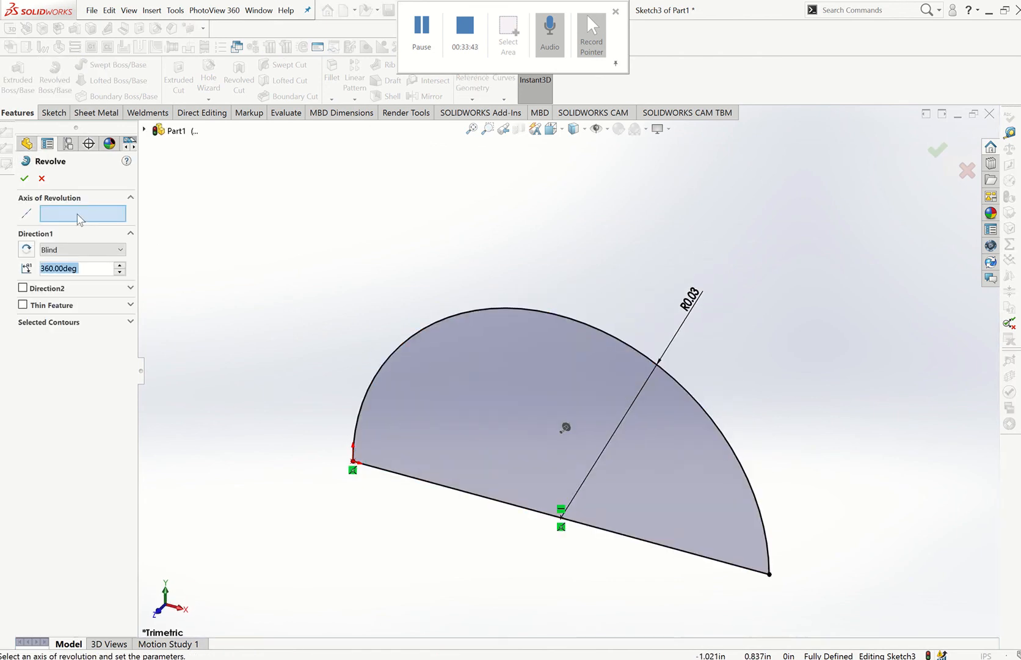
{"action": "left_click", "coordinate": [78, 214]}
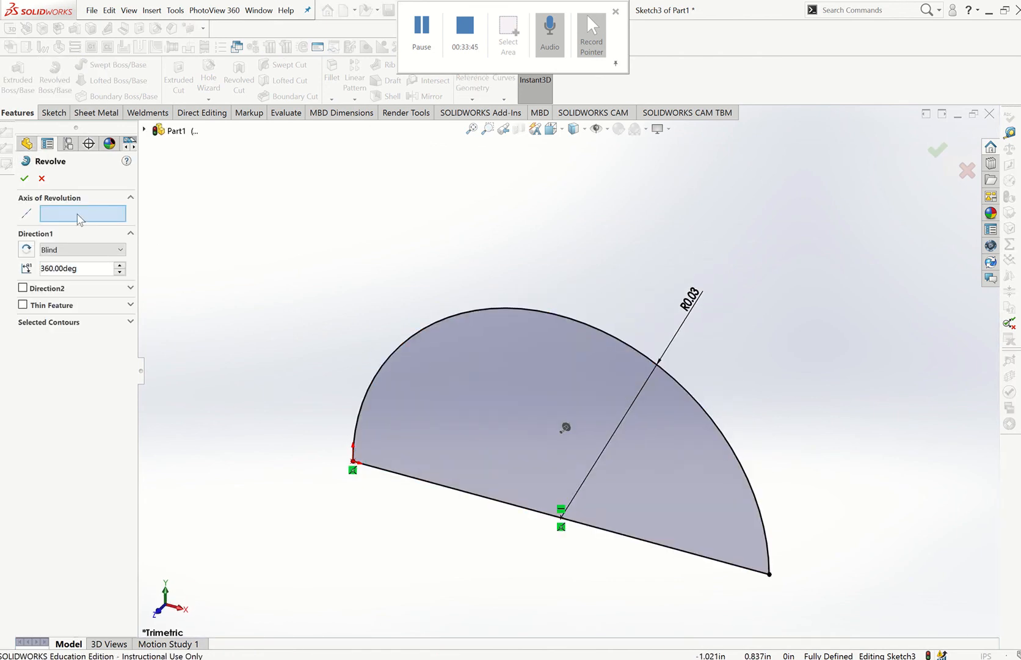
{"action": "left_click", "coordinate": [421, 485]}
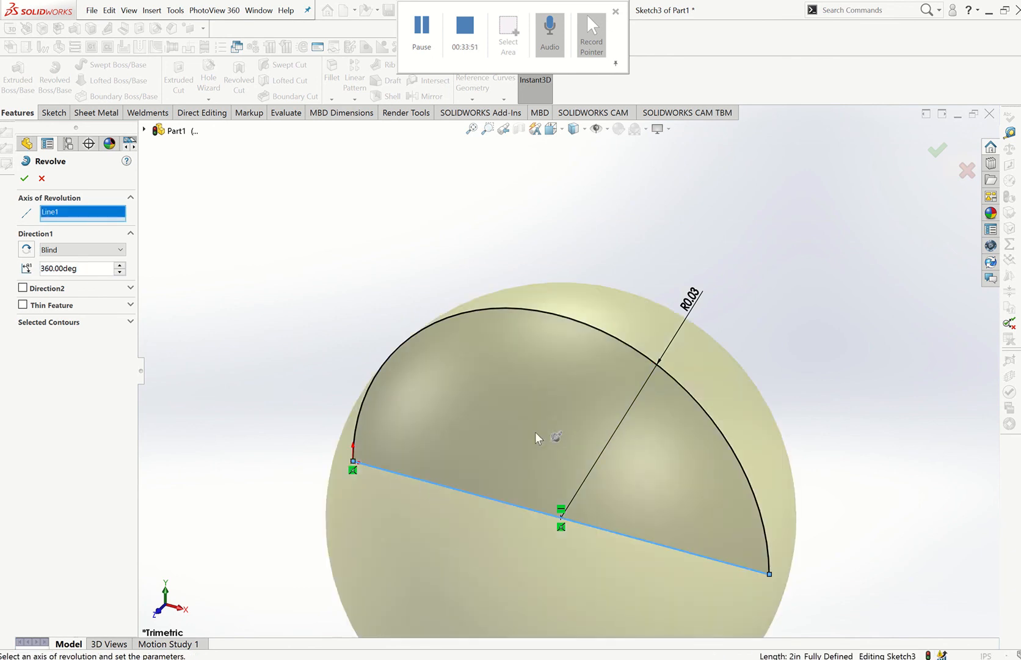
{"action": "scroll", "coordinate": [535, 432], "scroll_direction": "down", "scroll_amount": 3}
{"action": "scroll", "coordinate": [552, 440], "scroll_direction": "up", "scroll_amount": 2}
{"action": "scroll", "coordinate": [552, 441], "scroll_direction": "up", "scroll_amount": 2}
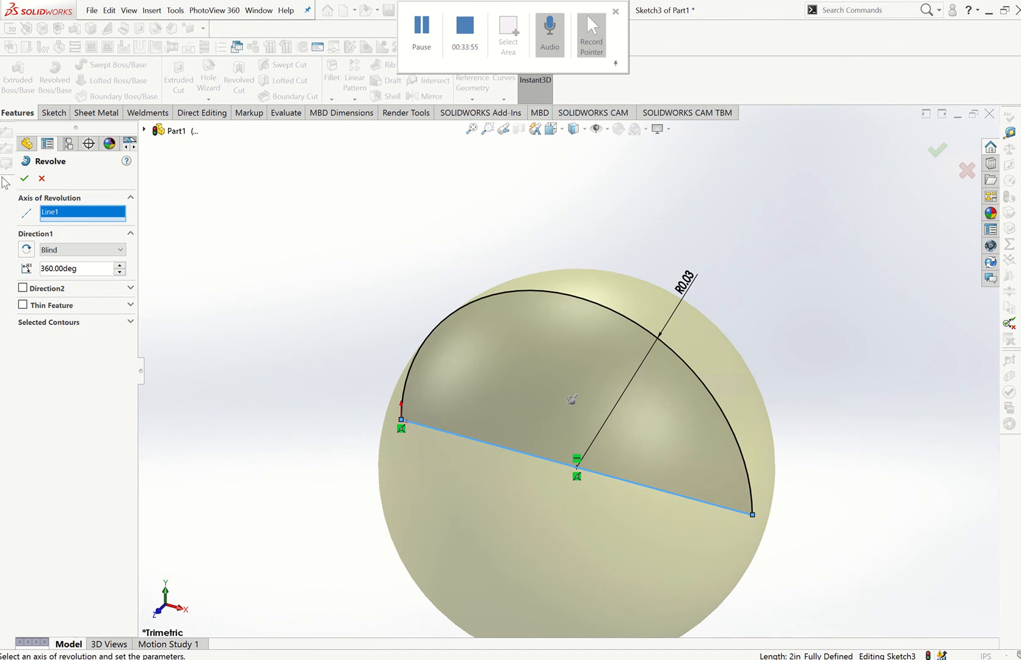
{"action": "key", "text": "Return"}
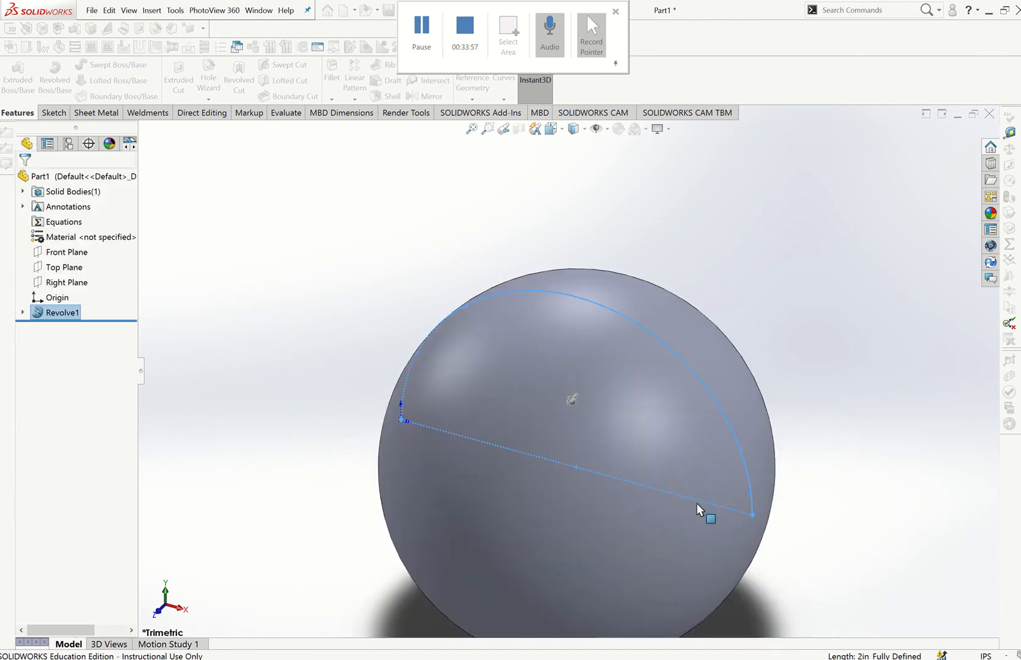
{"action": "scroll", "coordinate": [663, 485], "scroll_direction": "down", "scroll_amount": 2}
{"action": "scroll", "coordinate": [662, 484], "scroll_direction": "up", "scroll_amount": 2}
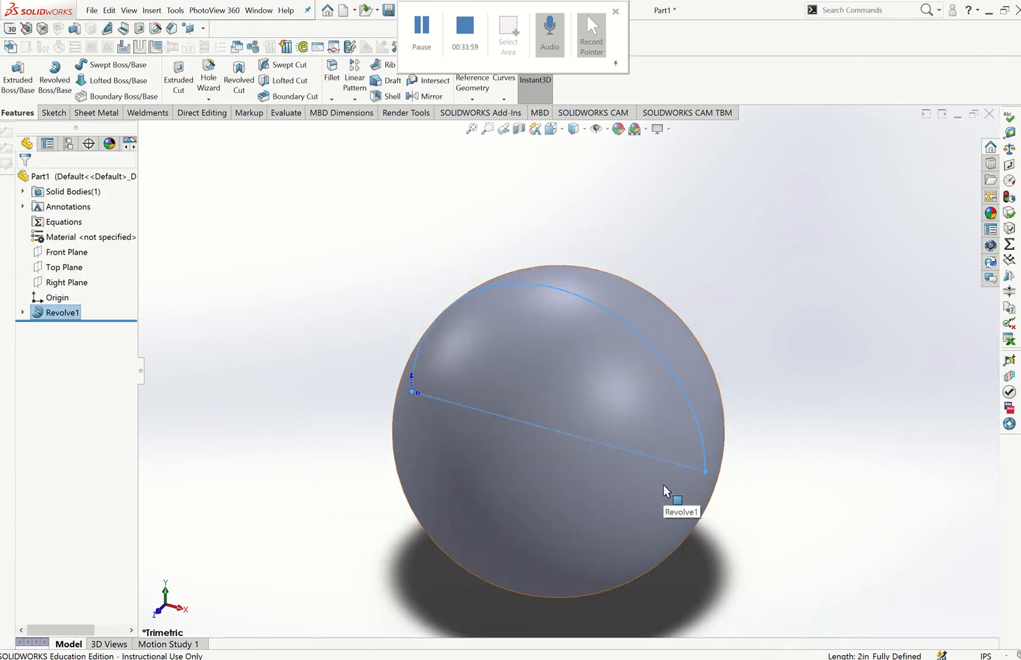
{"action": "left_click", "coordinate": [825, 412]}
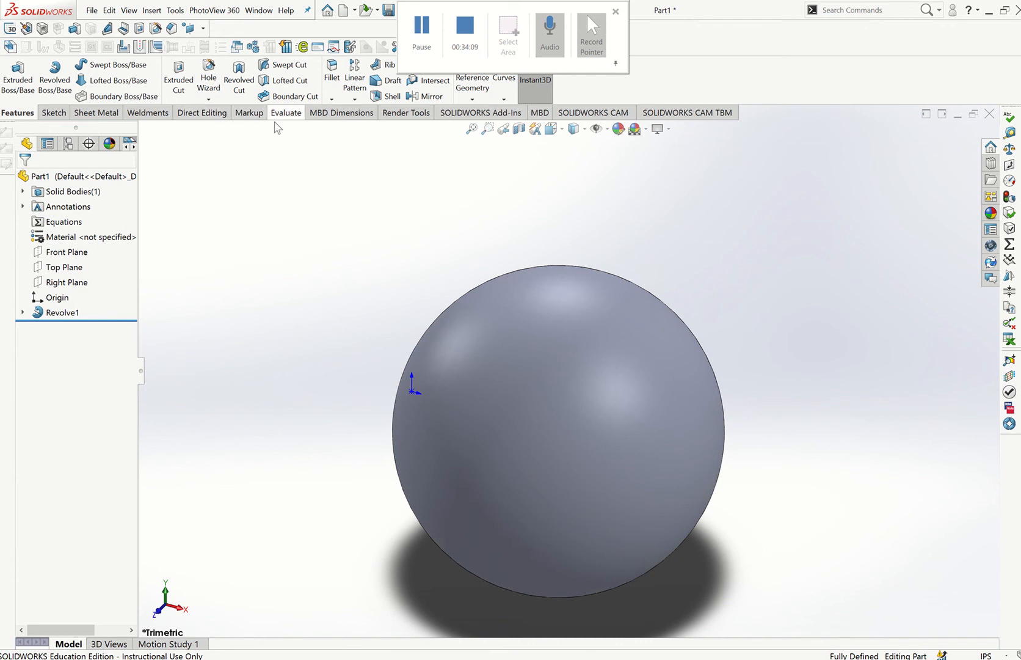
- Examine the mass properties of the sphere, including its mass, volume and surface area
{"action": "left_click", "coordinate": [295, 115]}
{"action": "left_click", "coordinate": [150, 77]}
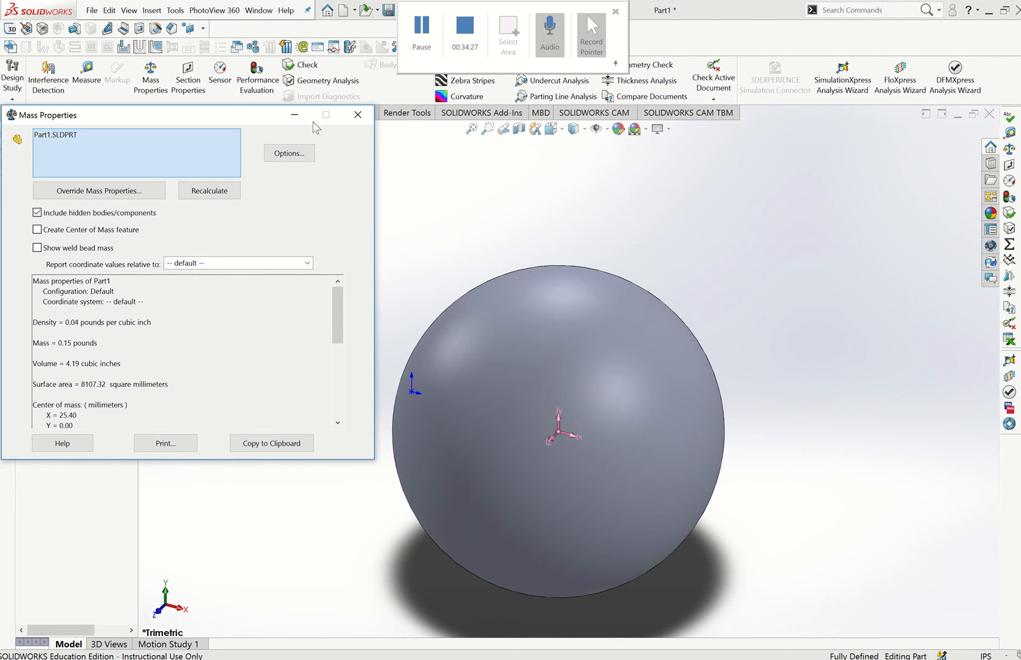
{"action": "left_click", "coordinate": [358, 115]}
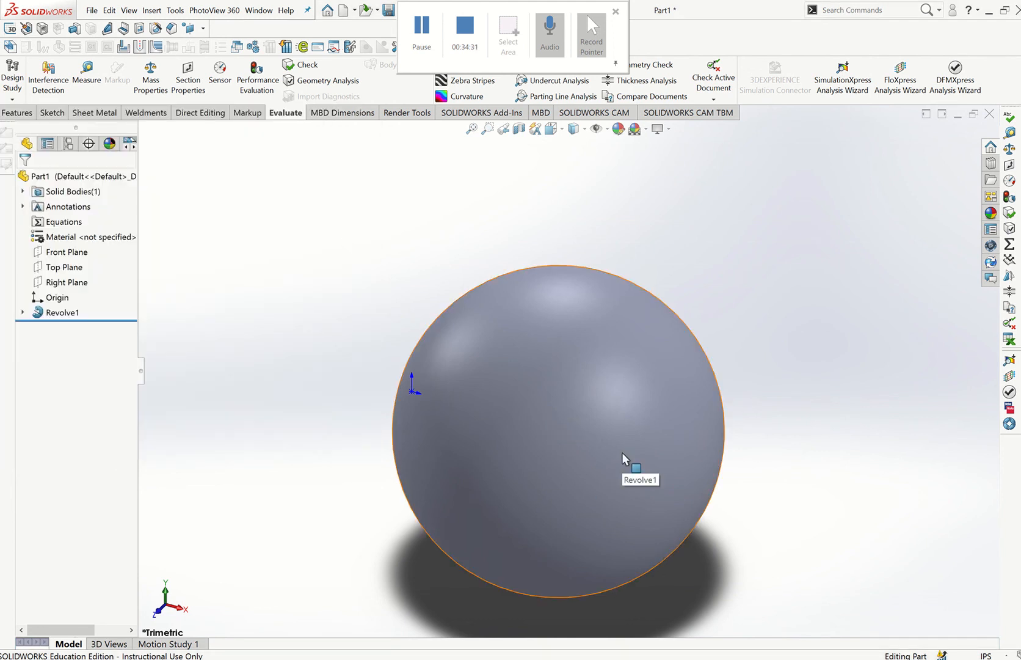